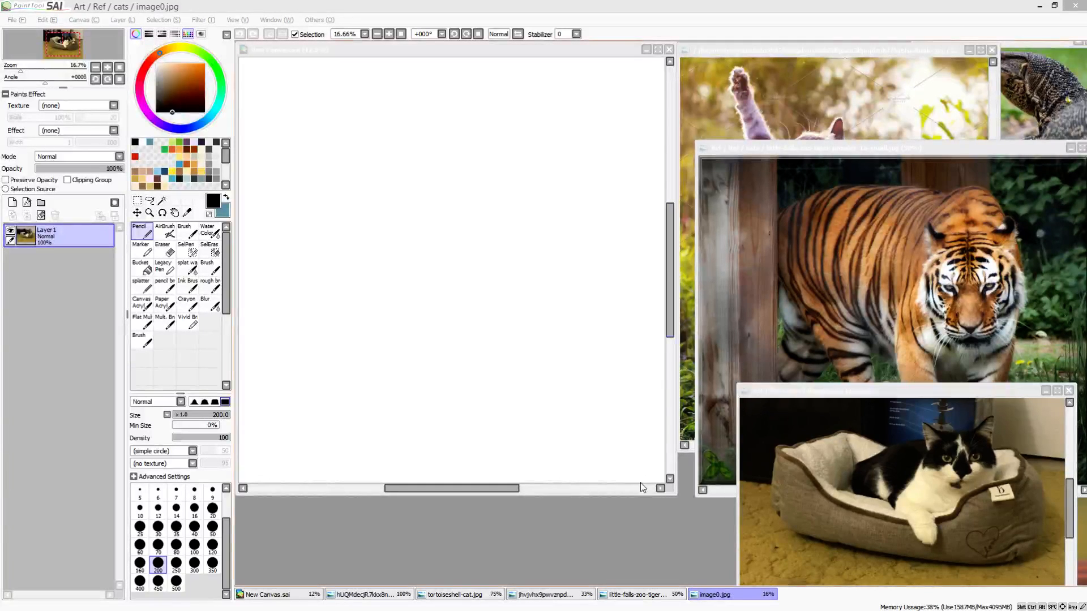
Enlarge the New Canvas.sai window to show the whole canvas and set the Pencil to the teal secondary colour at size 20
left_click_drag(675, 495, 718, 549)
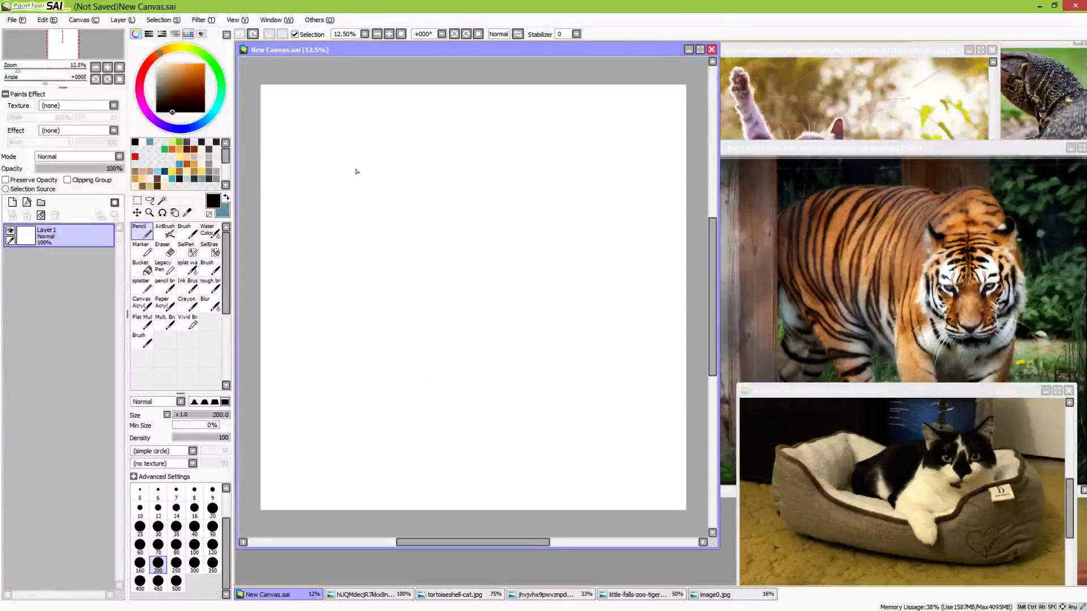
left_click(221, 210)
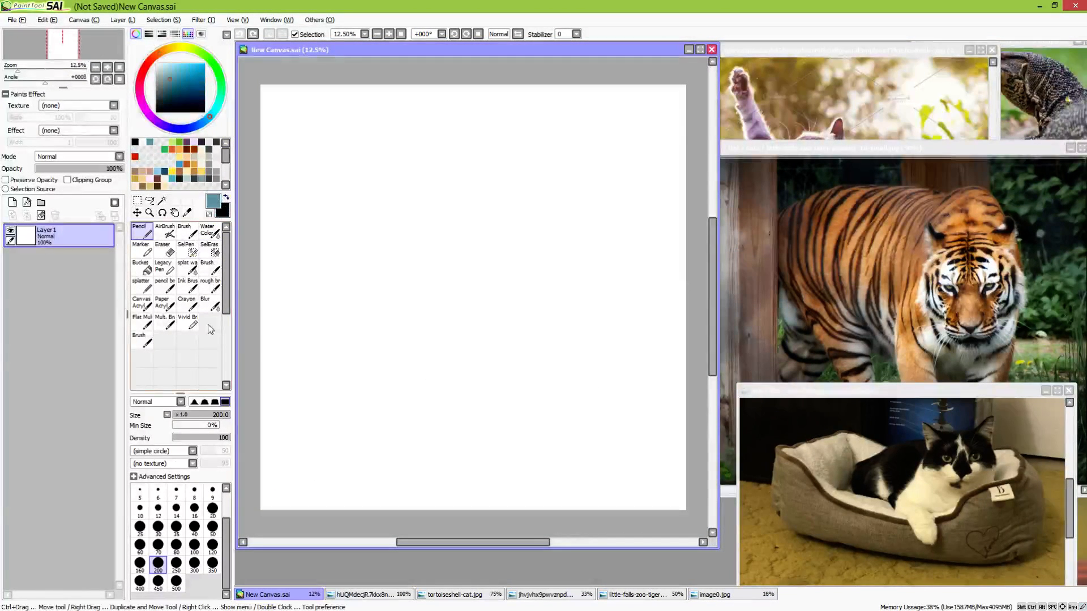
left_click(212, 507)
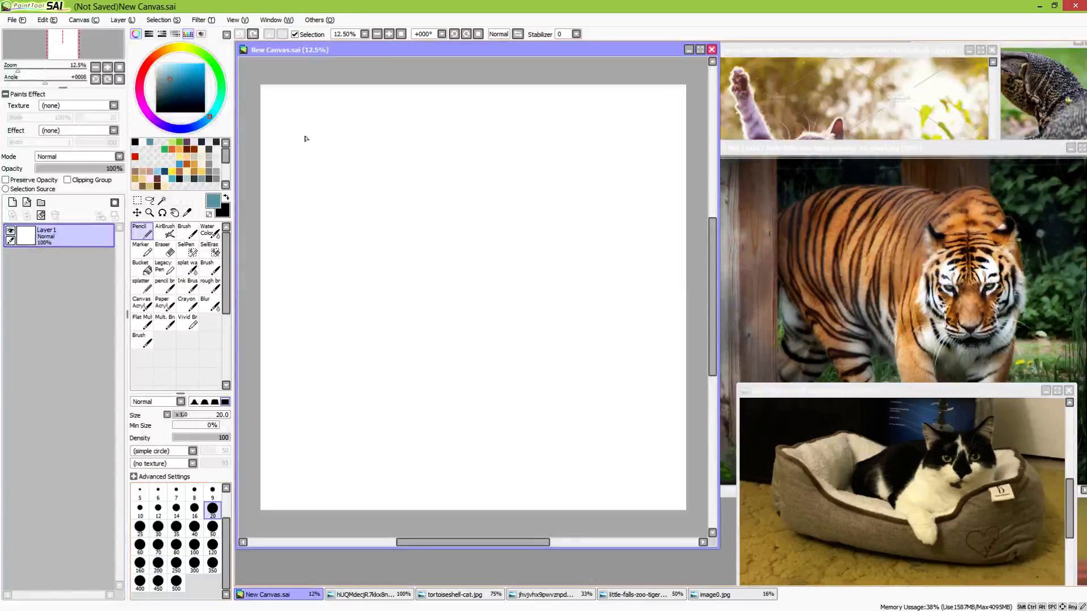
left_click_drag(305, 139, 311, 136)
mouse_move(364, 173)
left_mouse_down()
mouse_move(437, 366)
mouse_move(408, 213)
mouse_move(471, 363)
mouse_move(580, 454)
left_mouse_up()
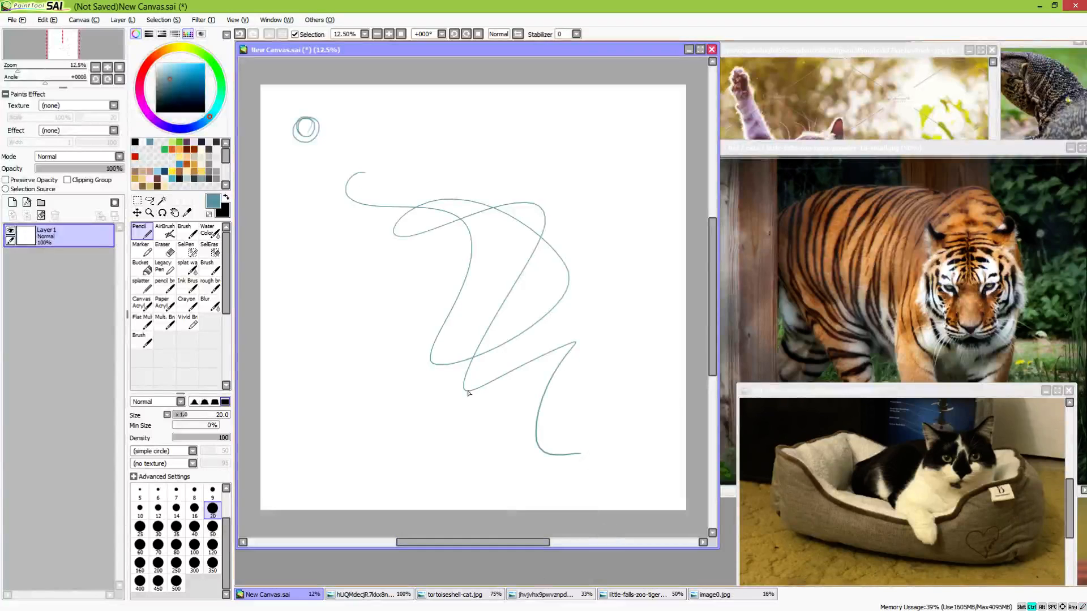
key("ctrl+z")
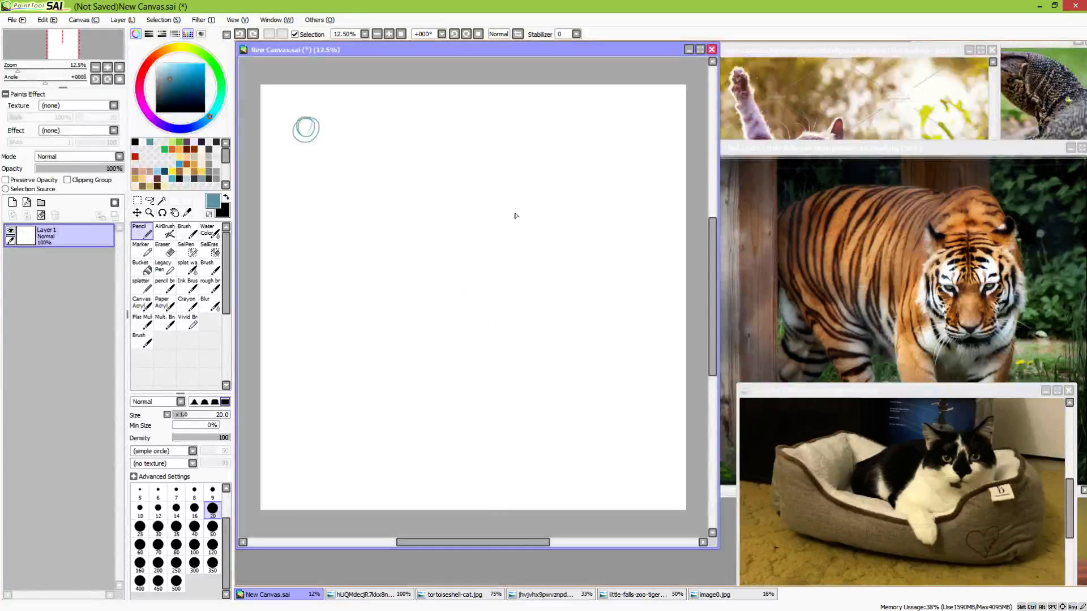
left_click_drag(480, 179, 455, 180)
mouse_move(441, 201)
left_mouse_down()
mouse_move(585, 235)
mouse_move(570, 347)
mouse_move(410, 346)
mouse_move(526, 310)
mouse_move(482, 340)
left_mouse_up()
key("ctrl+z")
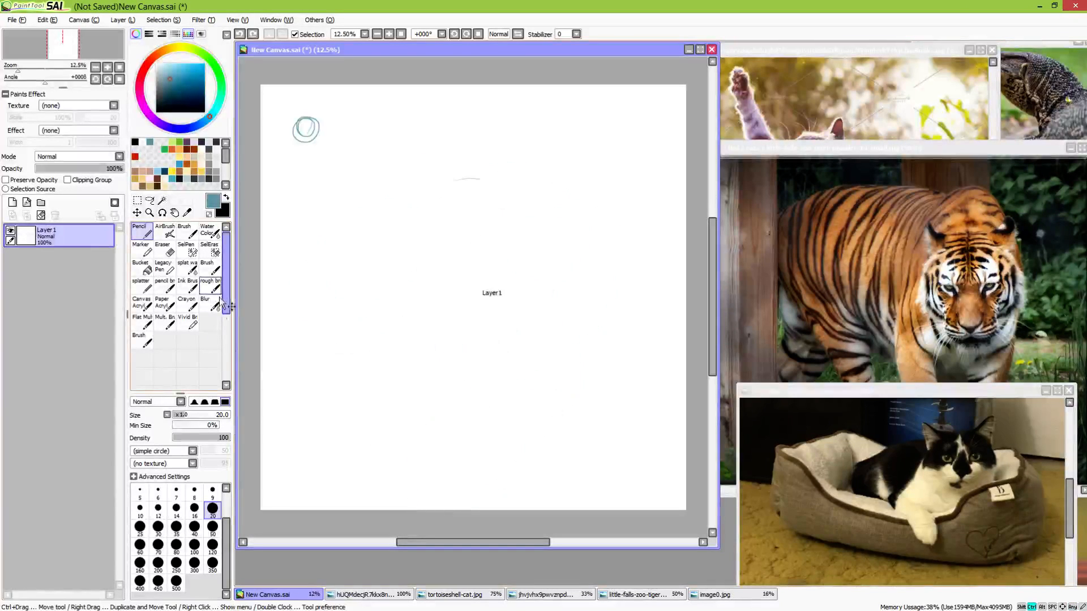
key("ctrl+z")
key("ctrl+z")
Switch to the pencil brush and try a freehand scribble on the blank canvas
left_click(164, 285)
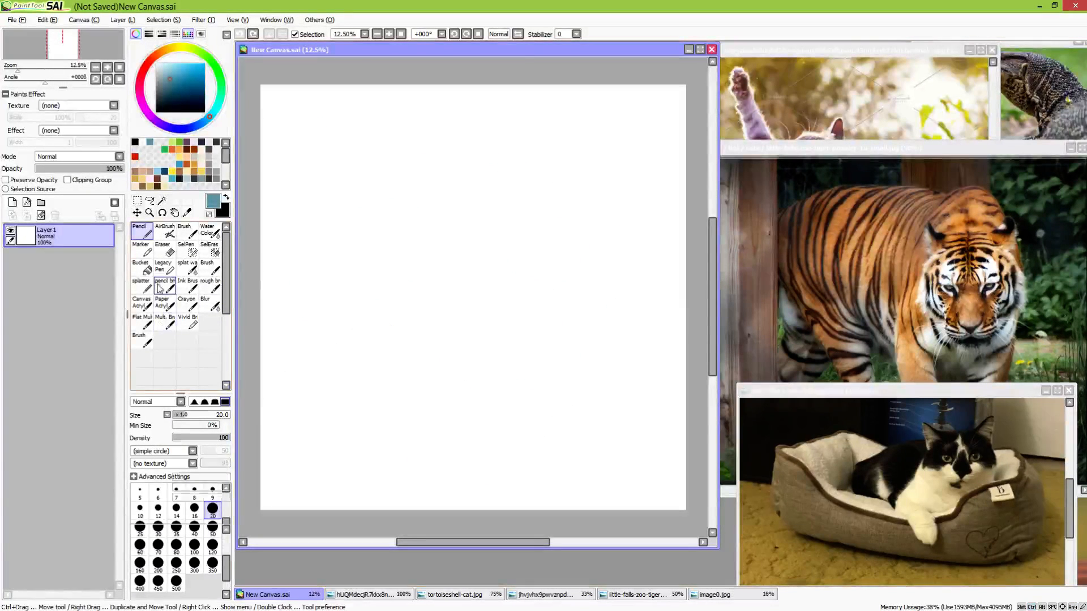
mouse_move(385, 197)
left_mouse_down()
mouse_move(330, 245)
mouse_move(537, 254)
mouse_move(515, 292)
mouse_move(586, 402)
left_mouse_up()
key("ctrl+z")
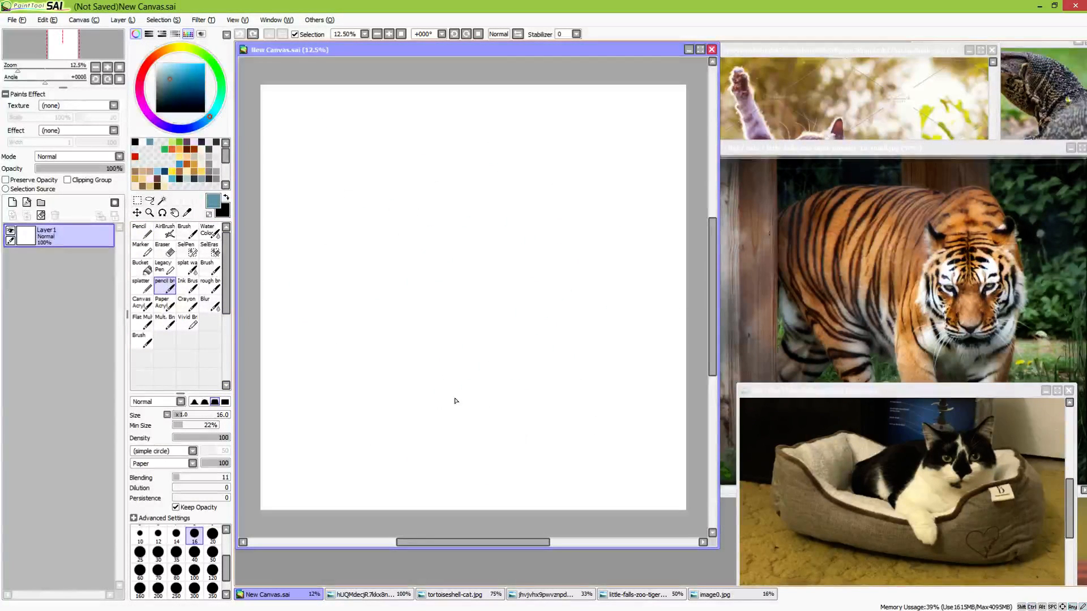
left_click_drag(402, 241, 488, 329)
scroll(460, 341, "up", 2)
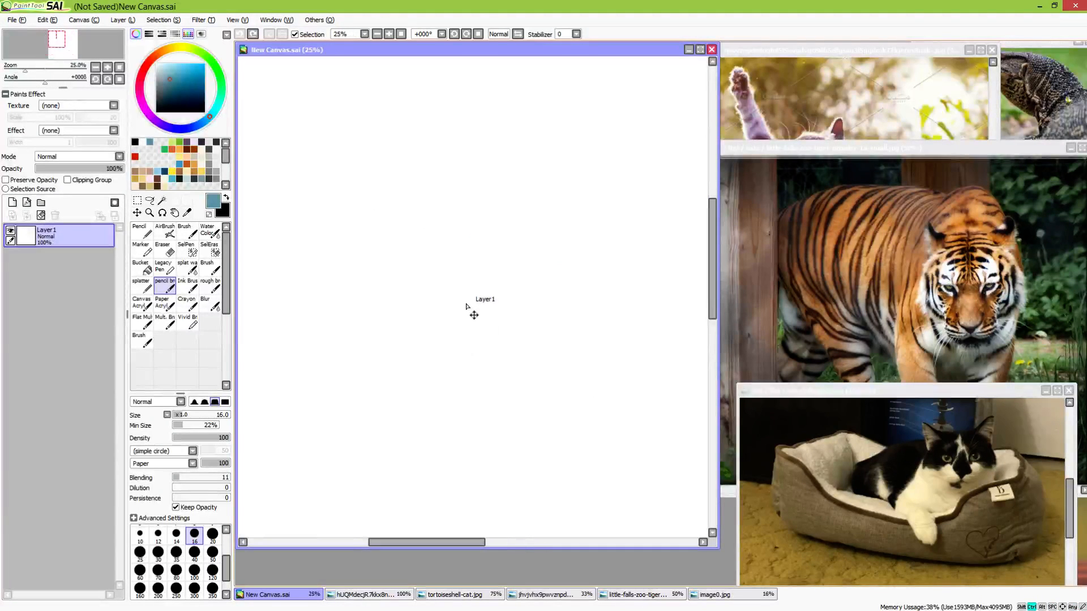
mouse_move(441, 241)
left_mouse_down()
mouse_move(500, 367)
mouse_move(475, 298)
left_mouse_up()
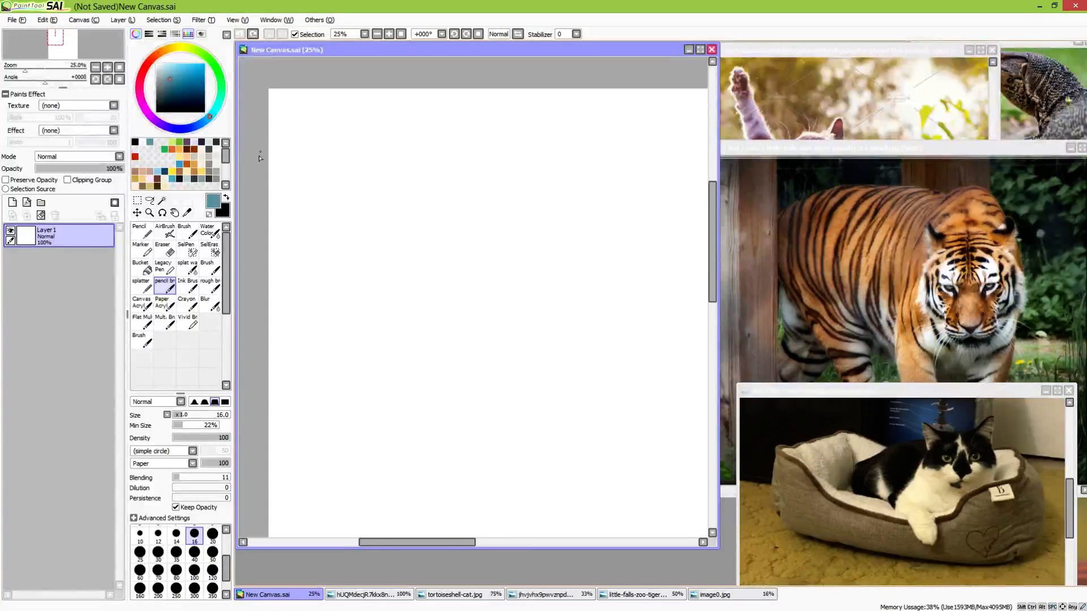
Draw rows of loose practice circles and ovals across the canvas's upper left area with the size 16 pencil brush
mouse_move(339, 126)
left_mouse_down()
mouse_move(359, 146)
mouse_move(324, 163)
mouse_move(315, 149)
left_mouse_up()
left_click_drag(417, 119, 416, 120)
left_click_drag(488, 123, 535, 134)
left_click_drag(409, 175, 522, 181)
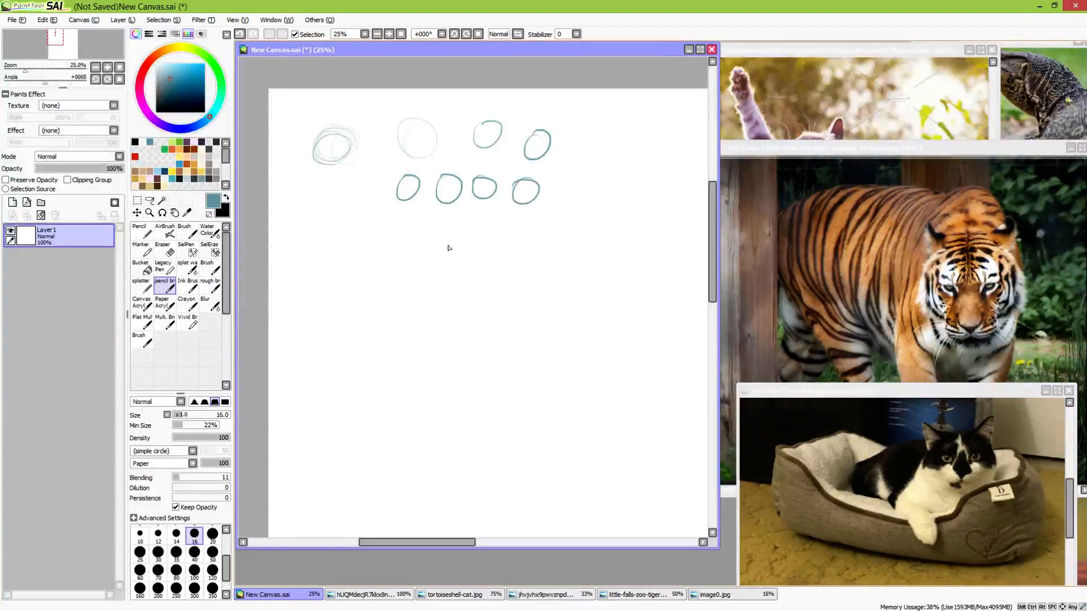
mouse_move(310, 196)
left_mouse_down()
mouse_move(343, 199)
mouse_move(376, 228)
mouse_move(362, 225)
left_mouse_up()
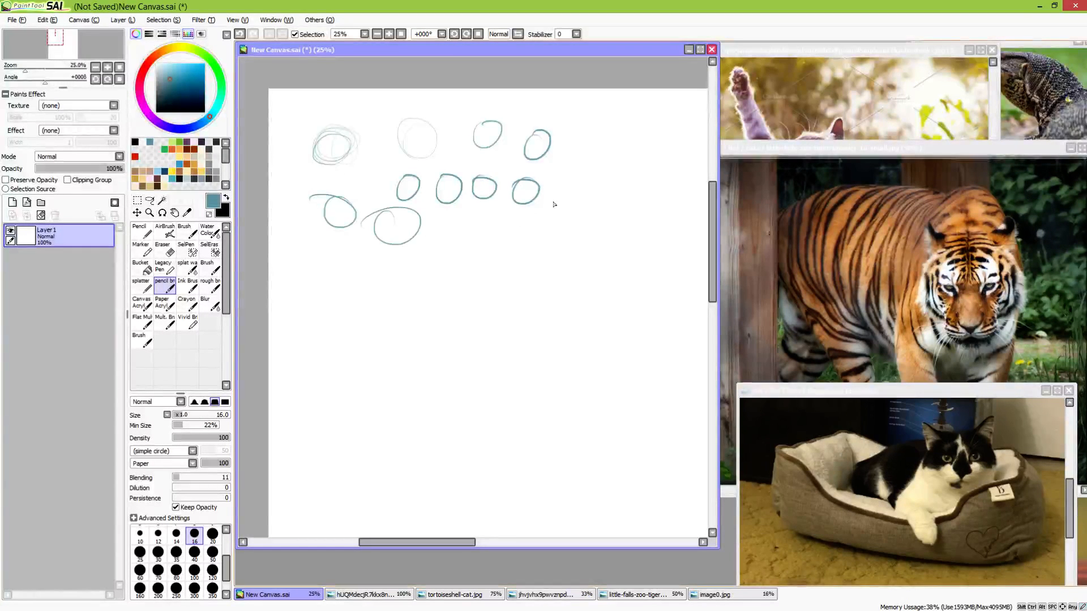
mouse_move(612, 149)
left_mouse_down()
mouse_move(597, 183)
mouse_move(605, 194)
mouse_move(592, 188)
left_mouse_up()
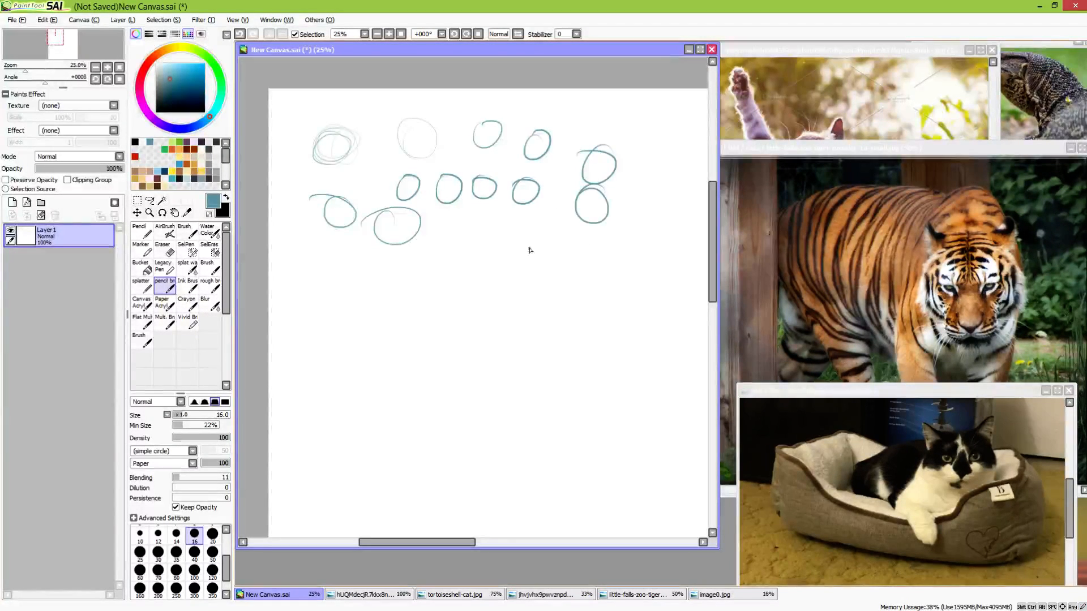
left_click_drag(528, 245, 499, 251)
left_click_drag(430, 262, 349, 266)
Draw a light curve, a looping zigzag and a patch of dense diagonal hatching below the practice circles
left_click_drag(537, 311, 597, 350)
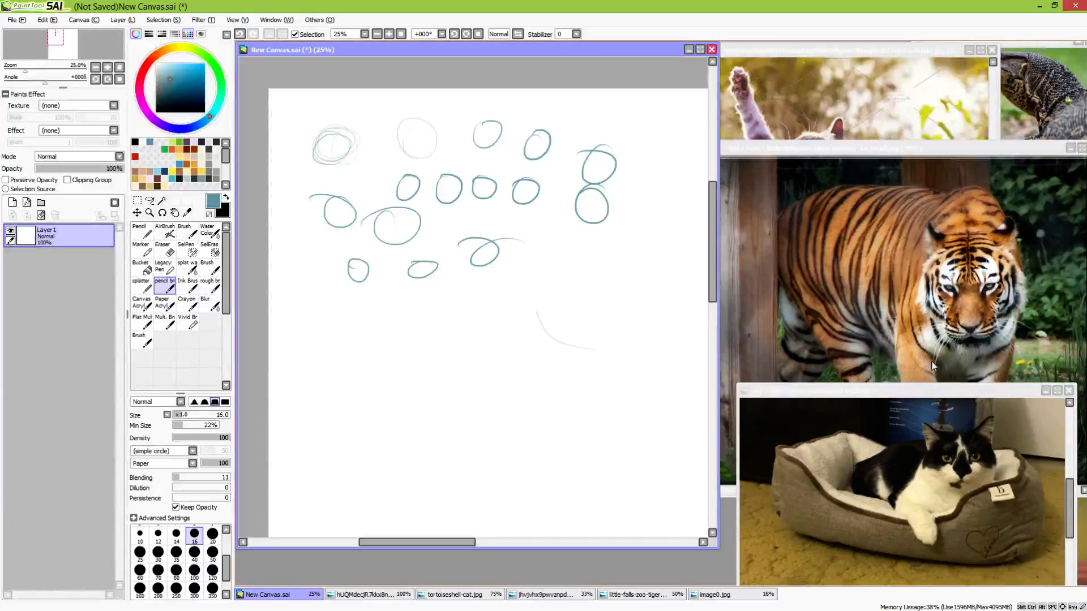
mouse_move(619, 254)
left_mouse_down()
mouse_move(663, 267)
mouse_move(683, 361)
left_mouse_up()
left_click_drag(288, 300, 331, 433)
left_click_drag(293, 304, 334, 416)
mouse_move(310, 353)
left_mouse_down()
mouse_move(334, 409)
mouse_move(309, 323)
mouse_move(335, 390)
mouse_move(326, 314)
mouse_move(366, 395)
mouse_move(365, 331)
mouse_move(443, 358)
left_mouse_up()
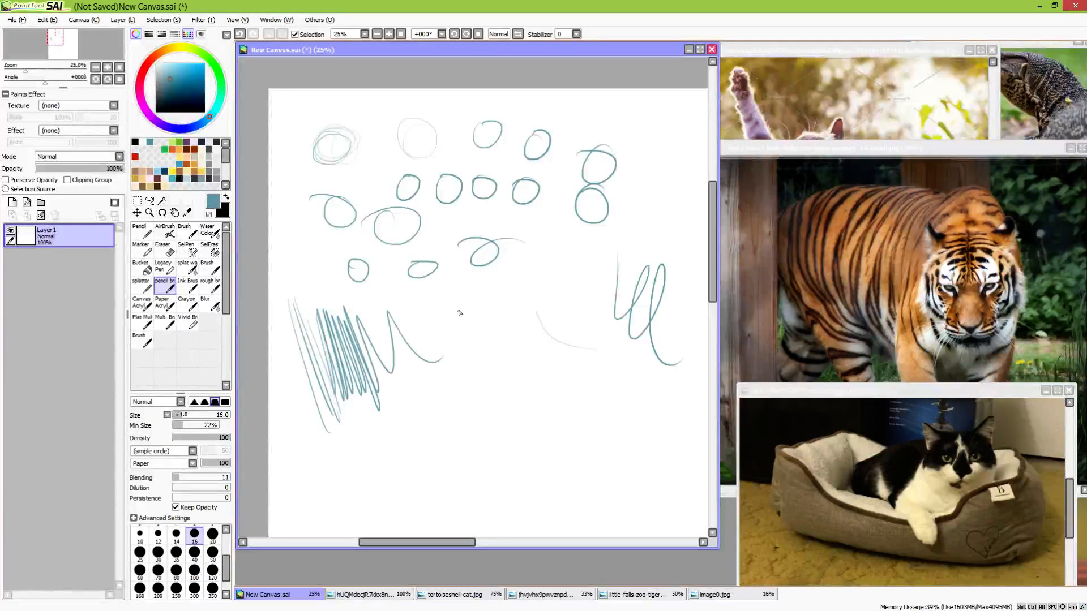
Sketch a small triangle and a wireframe cube between the hatching and the looping zigzag
left_click_drag(464, 292, 455, 351)
mouse_move(466, 293)
left_mouse_down()
mouse_move(483, 340)
mouse_move(482, 328)
left_mouse_up()
mouse_move(499, 292)
left_mouse_down()
mouse_move(504, 320)
mouse_move(526, 277)
mouse_move(522, 311)
left_mouse_up()
mouse_move(501, 322)
left_mouse_down()
mouse_move(536, 306)
mouse_move(519, 268)
mouse_move(532, 262)
mouse_move(533, 297)
mouse_move(513, 309)
left_mouse_up()
mouse_move(511, 309)
left_mouse_down()
mouse_move(535, 294)
mouse_move(537, 258)
mouse_move(526, 310)
left_mouse_up()
left_click_drag(514, 271, 490, 297)
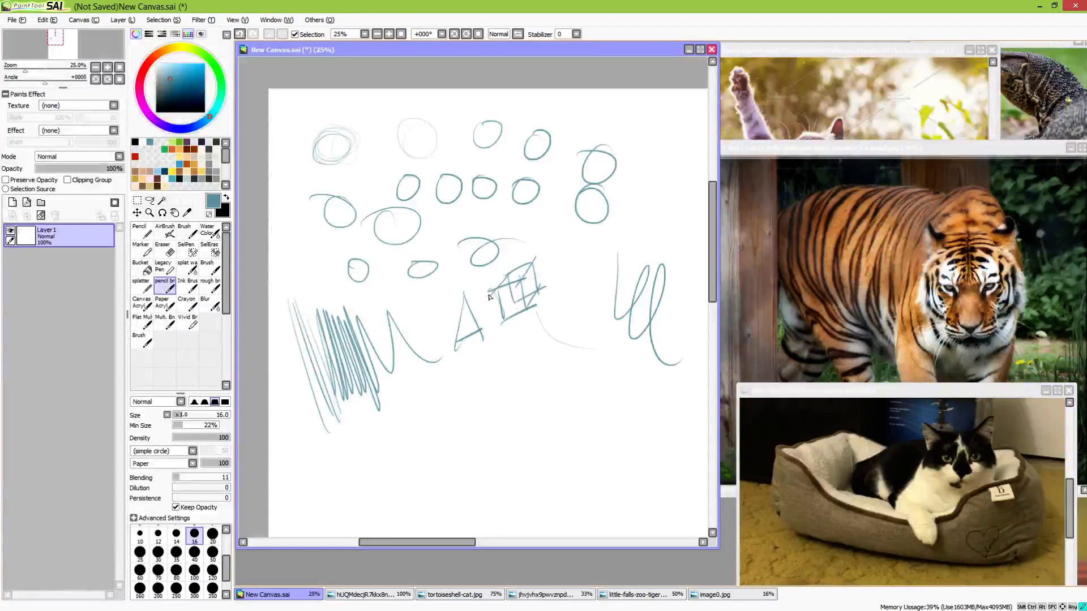
Draw more practice circles of varied sizes above and to the right of the looping zigzag
left_click_drag(595, 309, 472, 327)
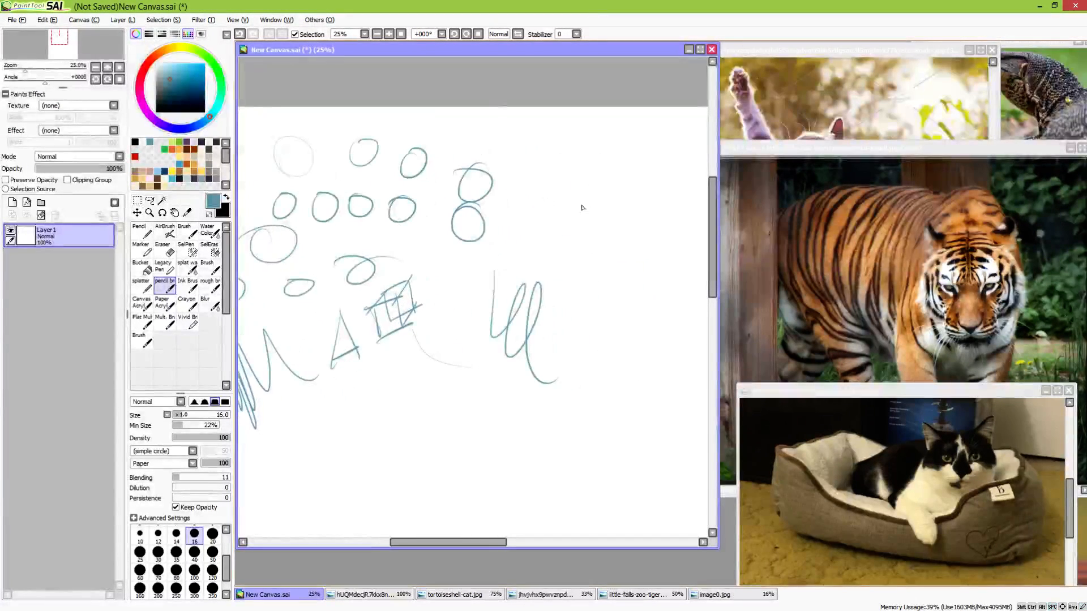
mouse_move(566, 175)
left_mouse_down()
mouse_move(586, 190)
mouse_move(548, 181)
mouse_move(569, 200)
left_mouse_up()
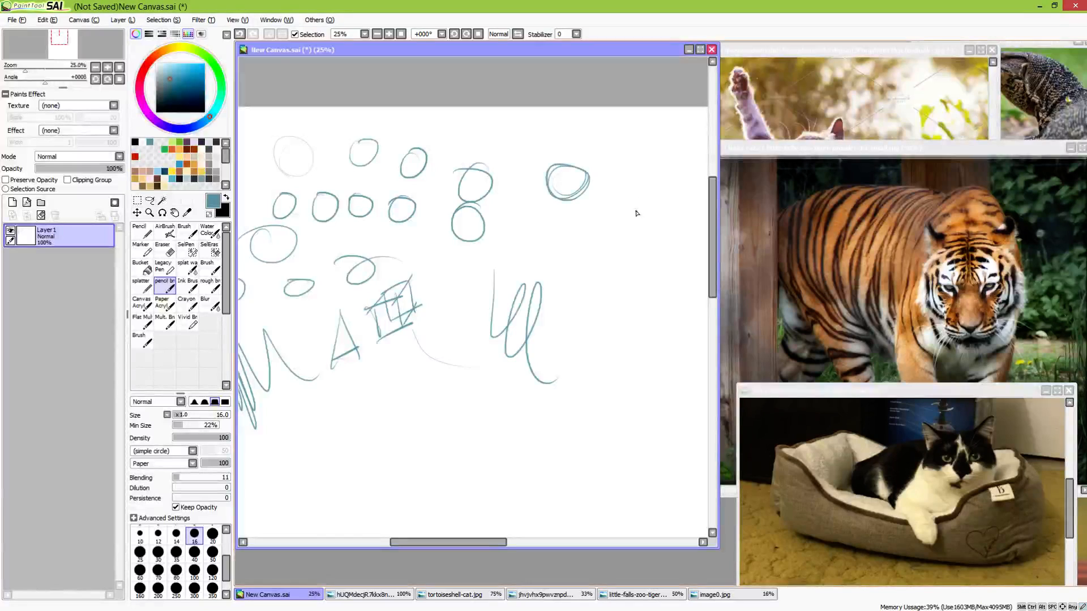
left_click_drag(618, 170, 618, 182)
left_click_drag(585, 220, 587, 222)
mouse_move(609, 218)
left_mouse_down()
mouse_move(613, 233)
mouse_move(607, 217)
left_mouse_up()
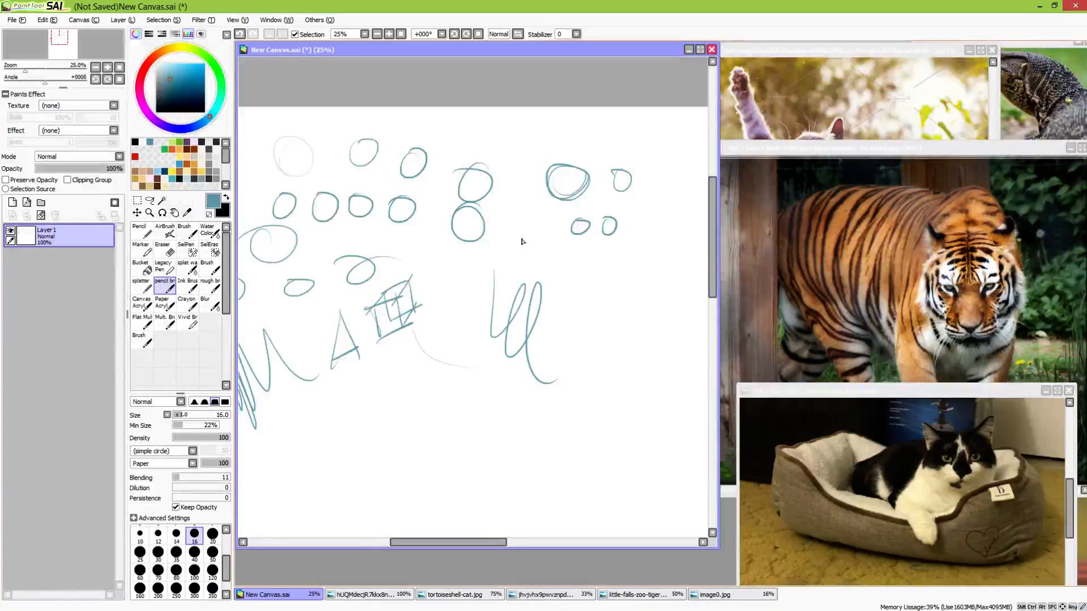
left_click_drag(522, 241, 526, 226)
left_click_drag(508, 145, 514, 158)
mouse_move(594, 263)
left_mouse_down()
mouse_move(581, 276)
mouse_move(600, 264)
left_mouse_up()
left_click_drag(609, 310, 600, 318)
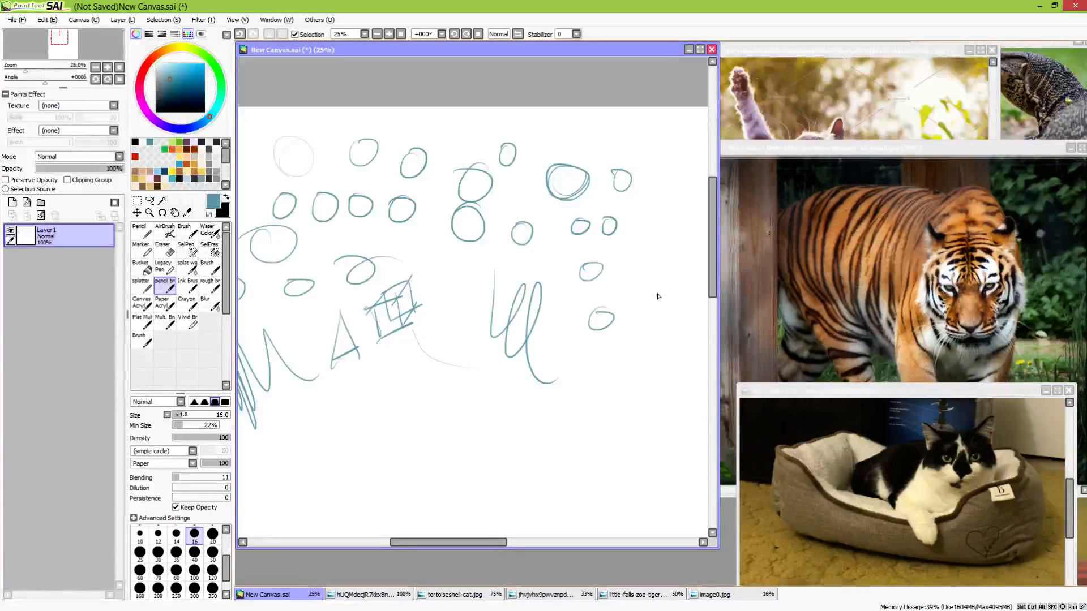
left_click_drag(658, 296, 656, 289)
Sketch a tilted box beside the wireframe cube and a wide rectangular box below the triangle
mouse_move(437, 305)
left_mouse_down()
mouse_move(445, 337)
mouse_move(439, 310)
mouse_move(456, 293)
mouse_move(435, 307)
mouse_move(461, 311)
mouse_move(464, 292)
mouse_move(470, 327)
mouse_move(451, 341)
mouse_move(481, 318)
left_mouse_up()
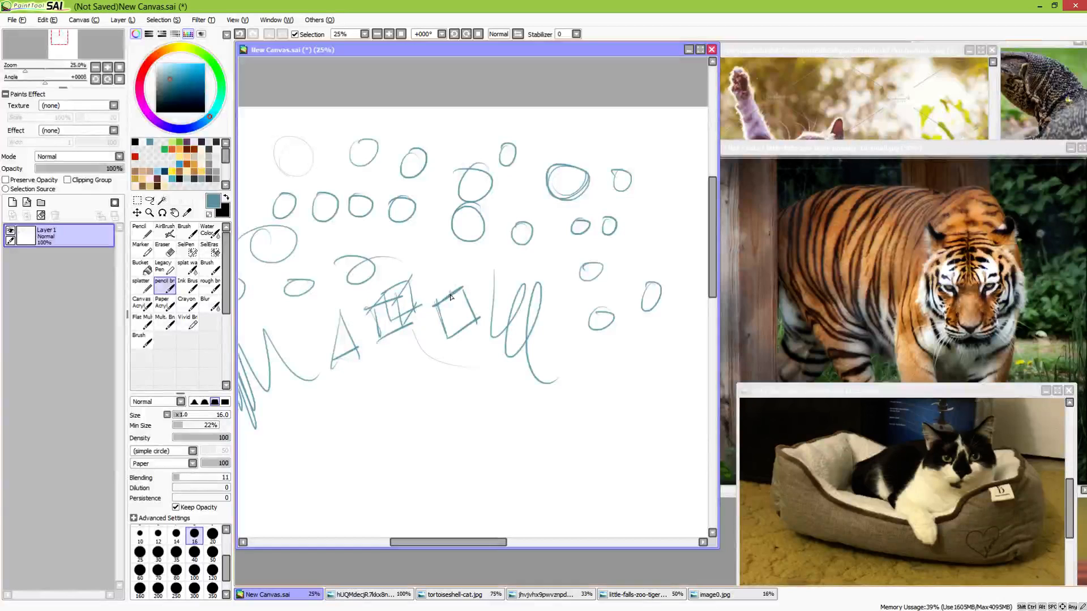
mouse_move(435, 306)
left_mouse_down()
mouse_move(478, 262)
mouse_move(481, 322)
mouse_move(479, 262)
left_mouse_up()
key("space")
left_click_drag(481, 401, 521, 309)
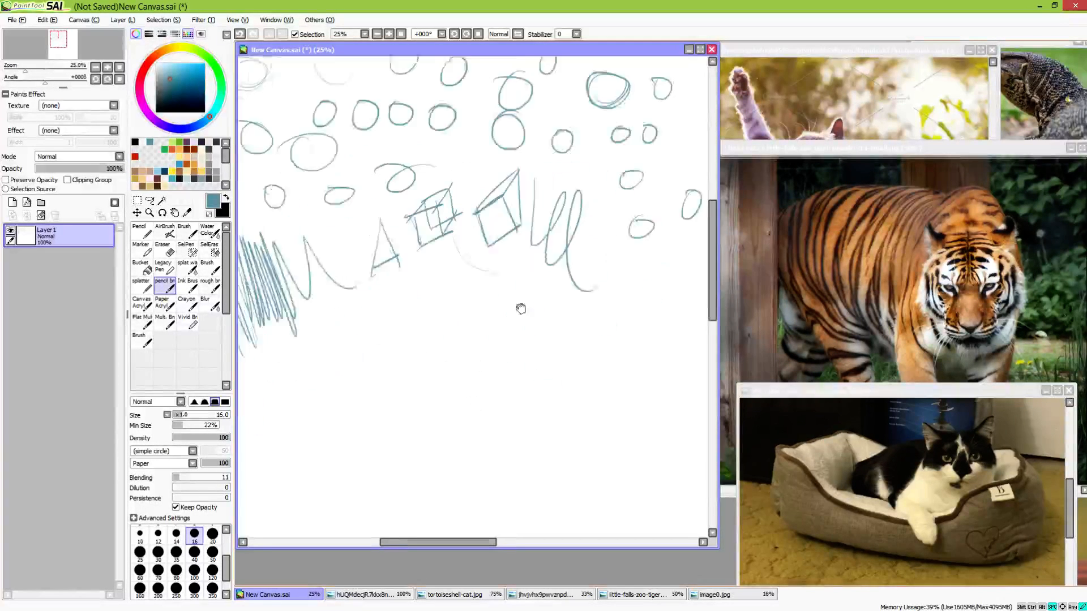
left_click_drag(493, 362, 536, 319)
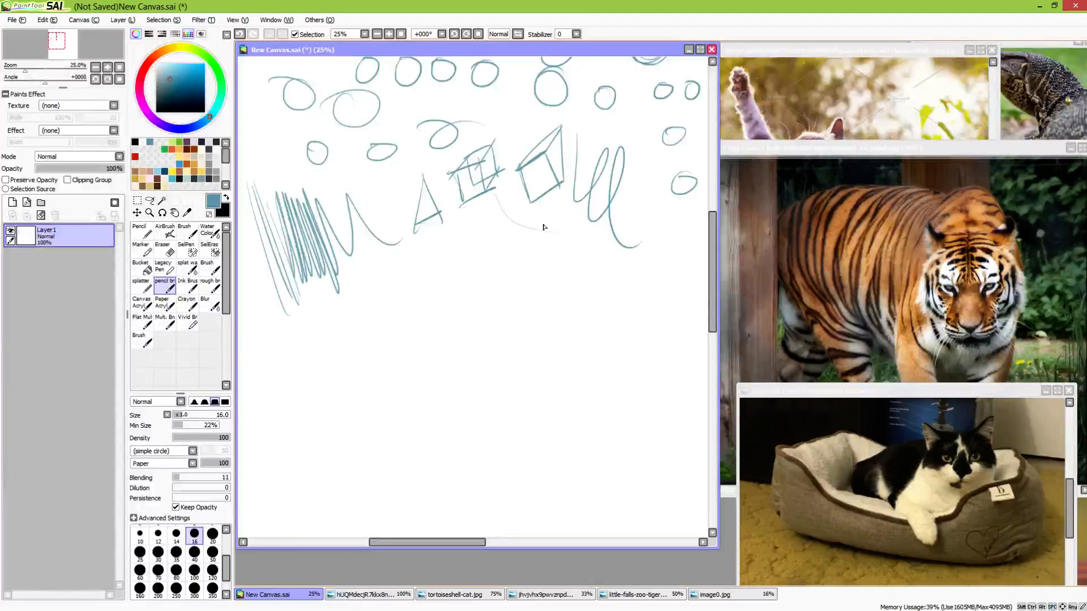
left_click_drag(456, 252, 464, 291)
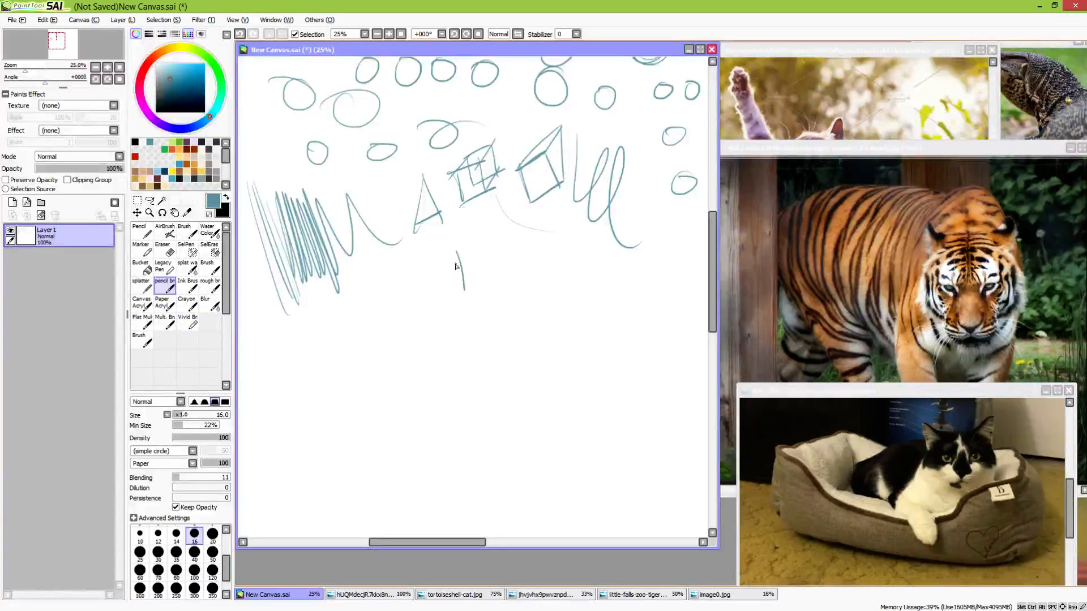
mouse_move(458, 249)
left_mouse_down()
mouse_move(406, 244)
mouse_move(408, 287)
mouse_move(473, 280)
left_mouse_up()
mouse_move(428, 241)
left_mouse_down()
mouse_move(476, 240)
mouse_move(481, 271)
mouse_move(451, 265)
mouse_move(481, 261)
left_mouse_up()
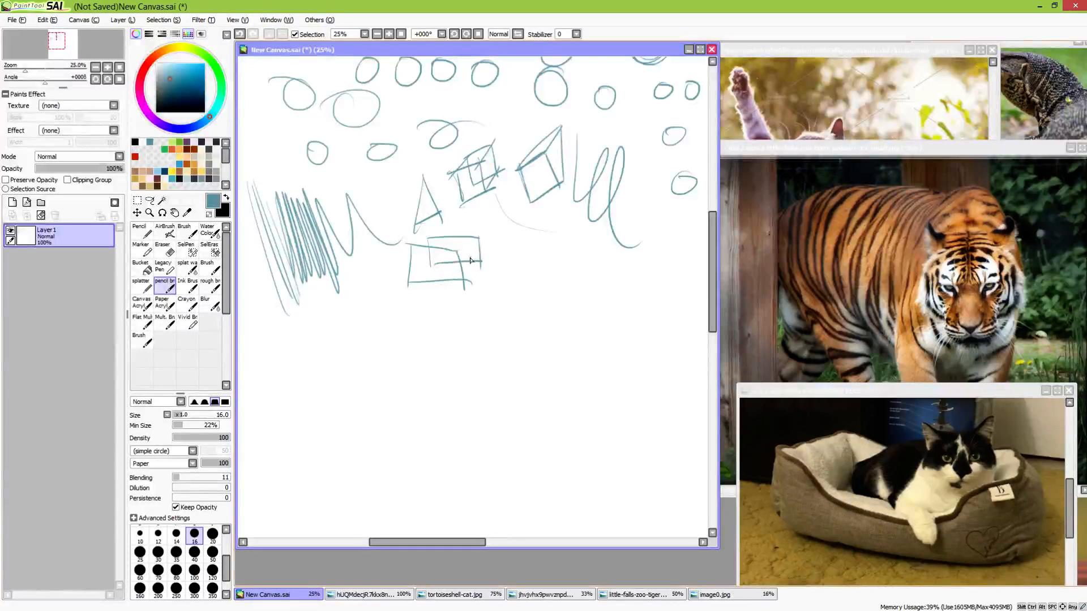
mouse_move(428, 238)
left_mouse_down()
mouse_move(408, 245)
mouse_move(478, 237)
mouse_move(463, 285)
mouse_move(436, 264)
mouse_move(469, 242)
left_mouse_up()
mouse_move(463, 258)
left_mouse_down()
mouse_move(474, 240)
mouse_move(474, 250)
left_mouse_up()
Erase all the practice shapes from the canvas with the Eraser at size 500
scroll(609, 358, "down", 3)
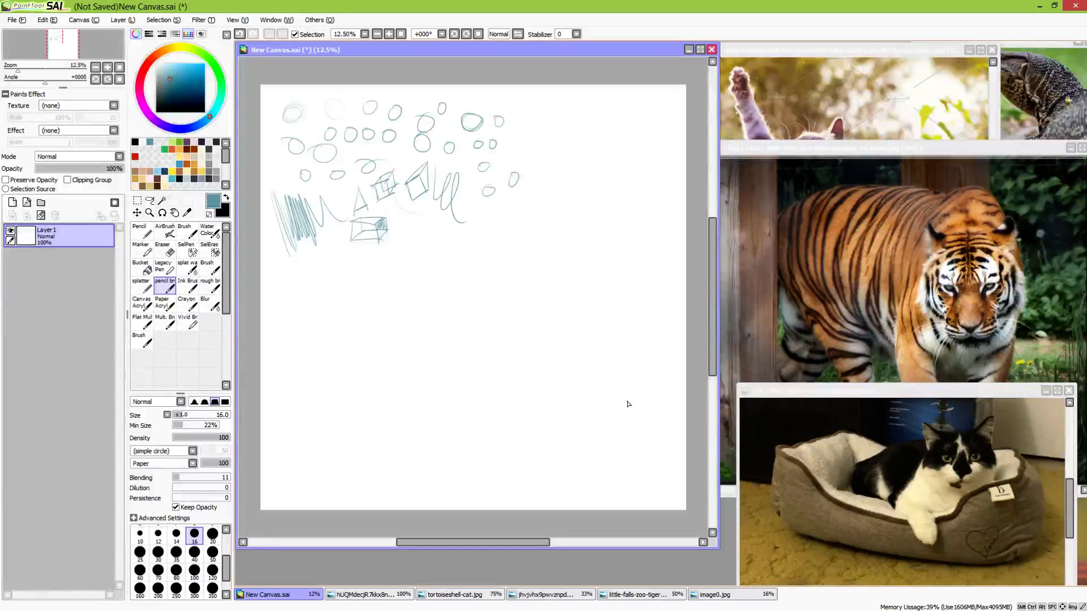
left_click(164, 249)
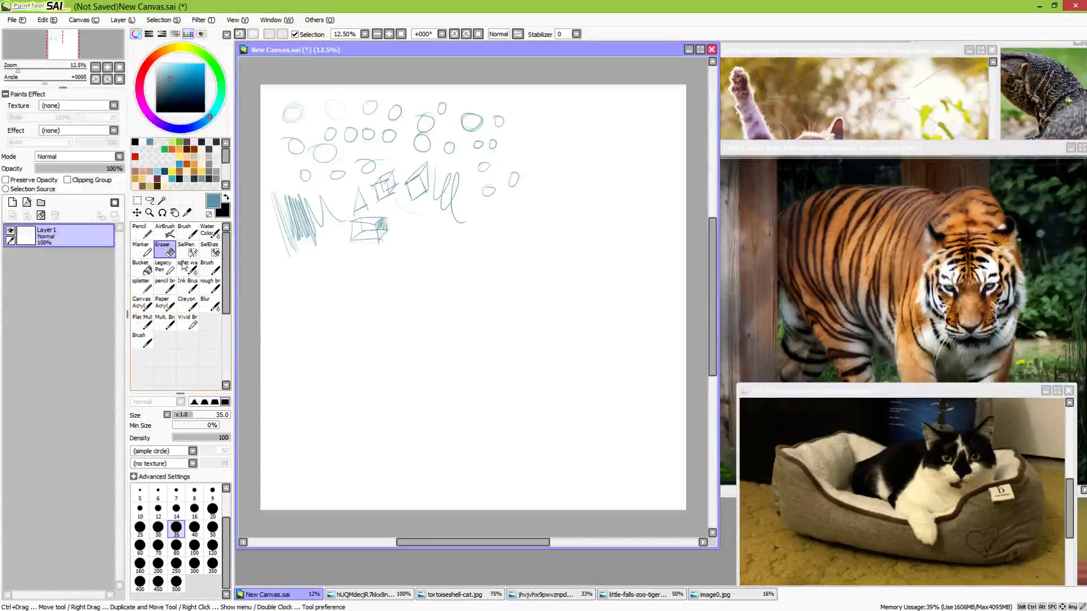
left_click(176, 582)
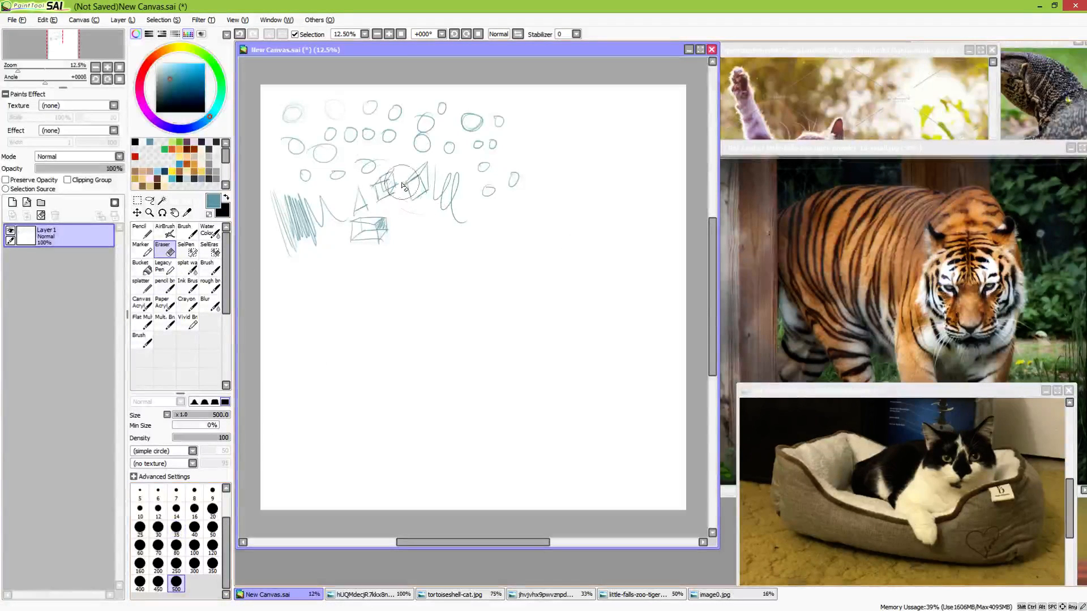
mouse_move(338, 173)
left_mouse_down()
mouse_move(314, 204)
mouse_move(300, 108)
mouse_move(400, 230)
mouse_move(453, 113)
mouse_move(408, 286)
mouse_move(476, 122)
mouse_move(473, 257)
mouse_move(495, 151)
mouse_move(451, 337)
left_mouse_up()
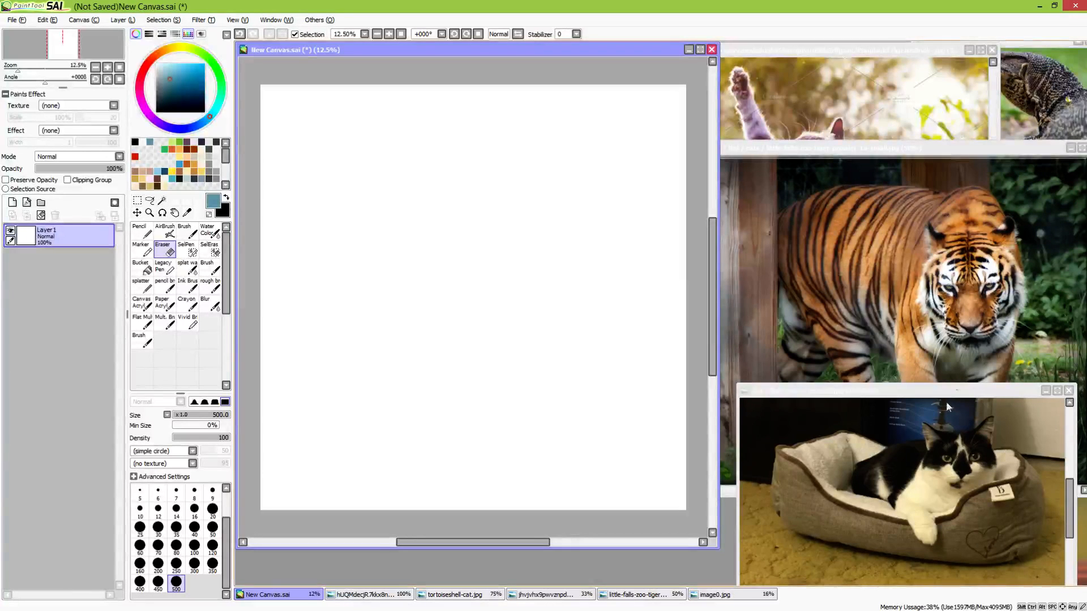
Shift the image0.jpg cat photo window slightly lower and set the pencil brush to size 50 for the canvas
mouse_move(929, 401)
left_mouse_down()
mouse_move(906, 329)
mouse_move(858, 403)
mouse_move(896, 419)
mouse_move(951, 400)
mouse_move(903, 431)
mouse_move(923, 434)
mouse_move(935, 421)
left_mouse_up()
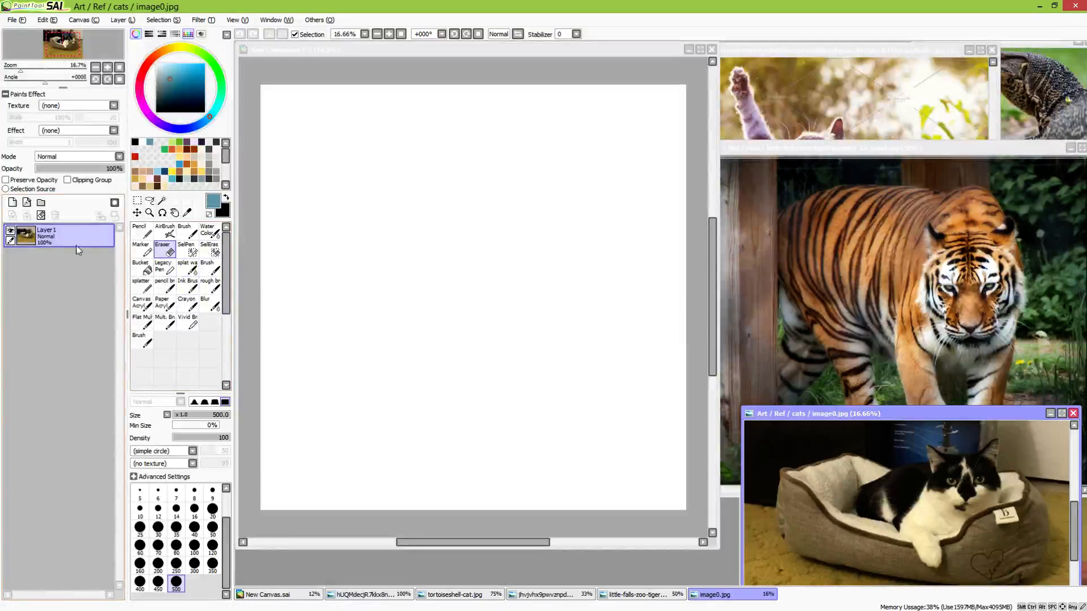
left_click(412, 48)
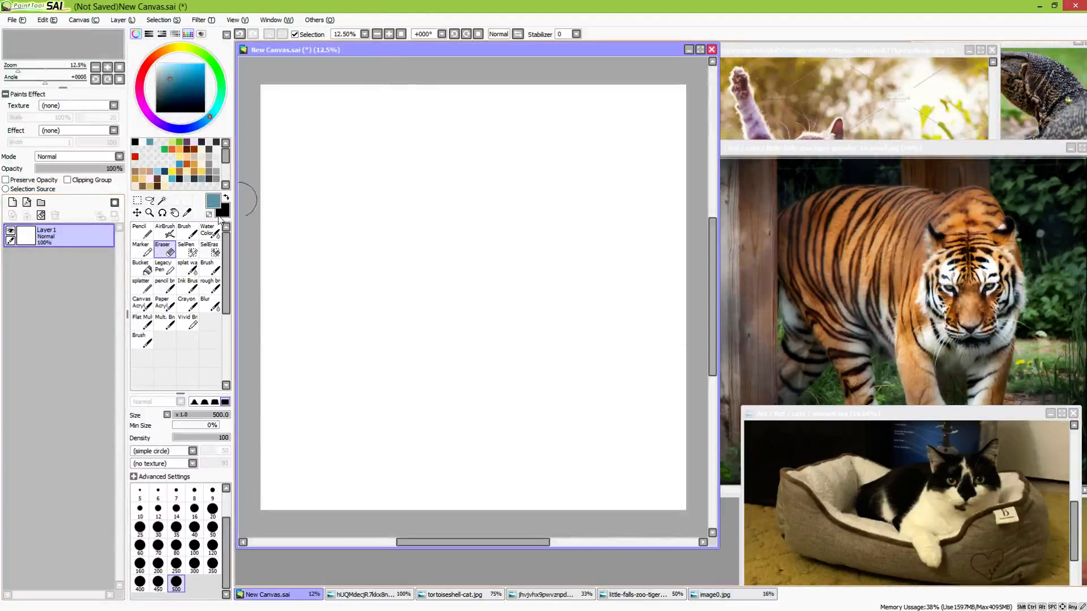
left_click(165, 286)
left_click(212, 553)
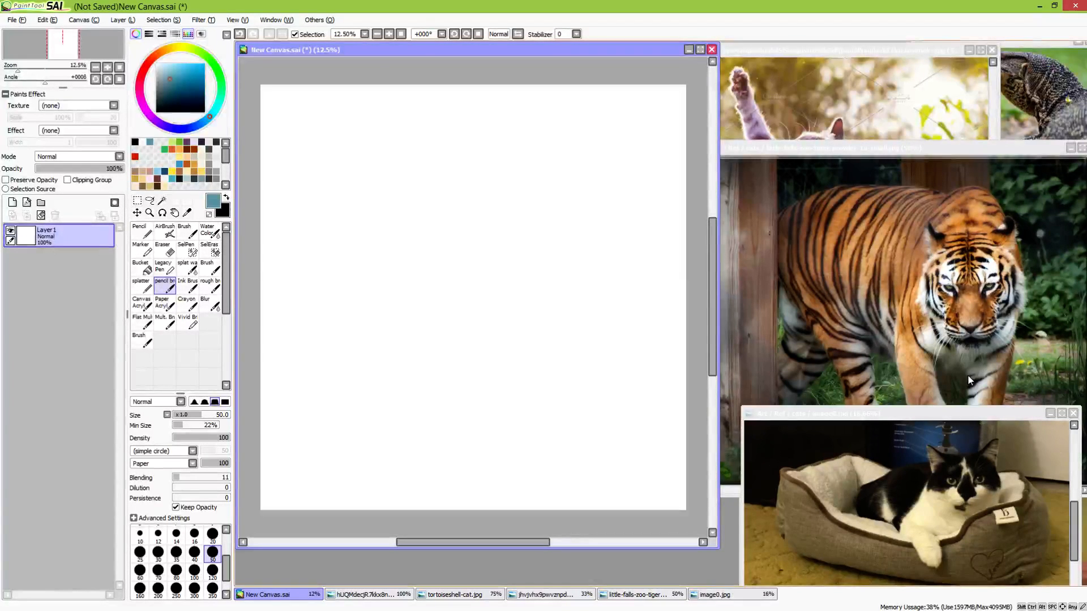
Bring the tiger reference photo in front of the cat photo and set the pencil brush size to 120 for the canvas
left_click(887, 175)
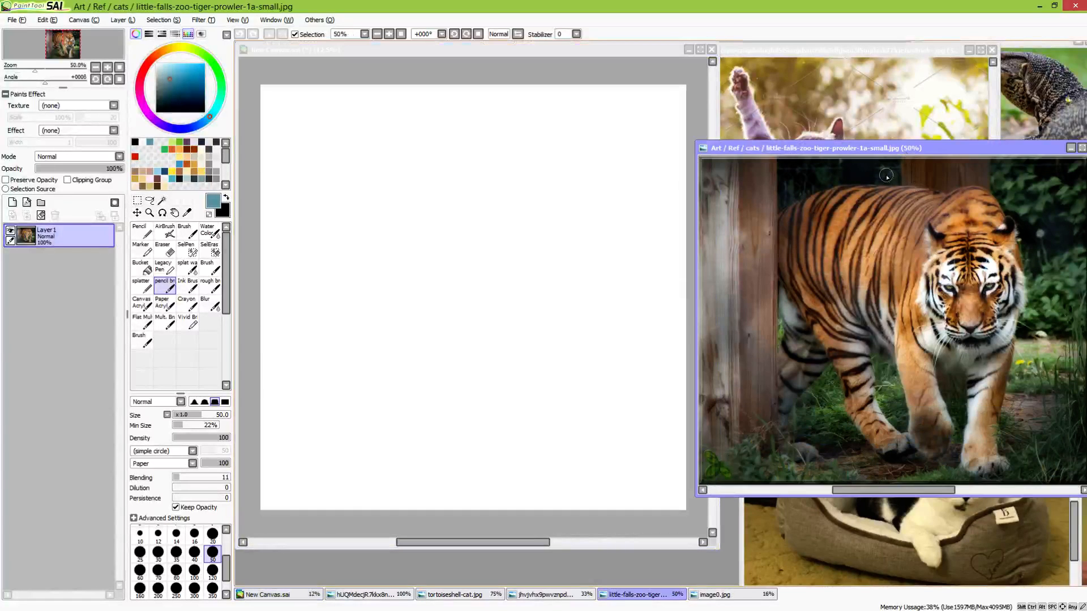
left_click(536, 63)
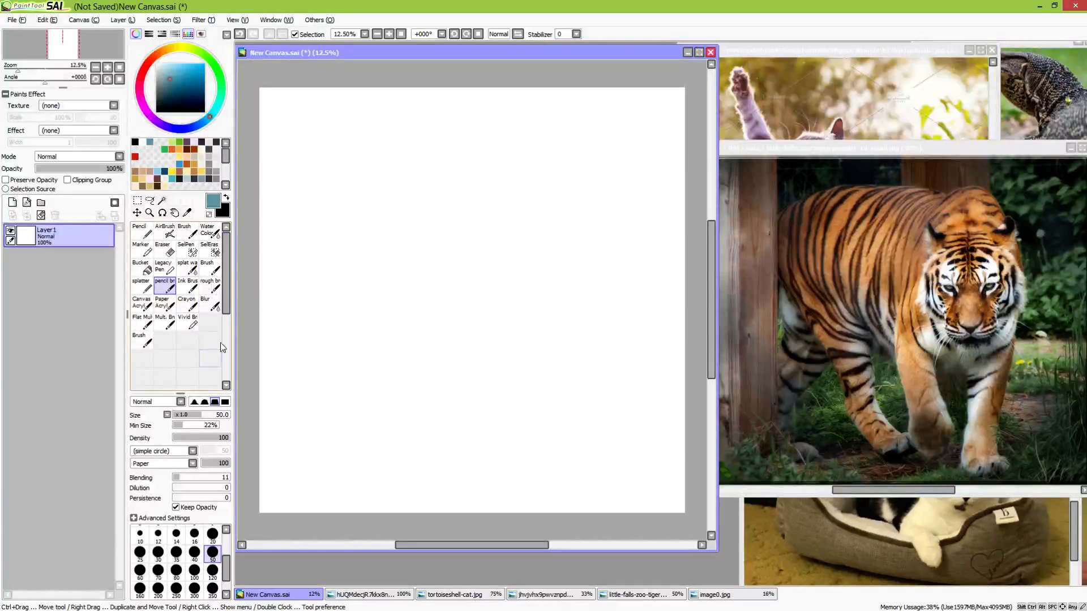
left_click(212, 573)
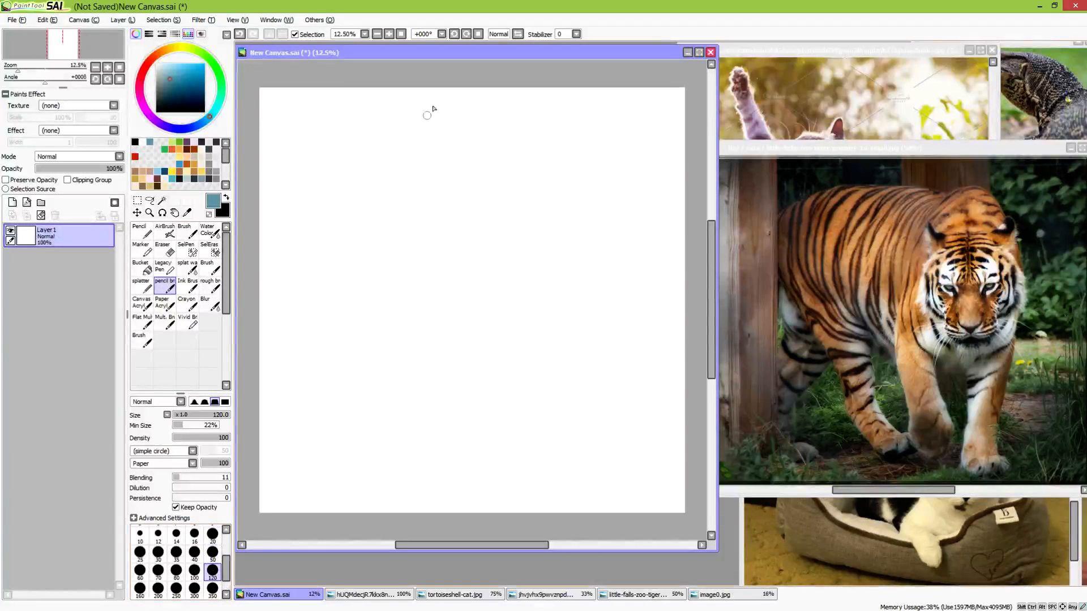
Sketch a tall, slightly rounded triangle near the upper part of the canvas to block in the tiger's front body
mouse_move(420, 293)
left_mouse_down()
mouse_move(506, 338)
mouse_move(476, 348)
left_mouse_up()
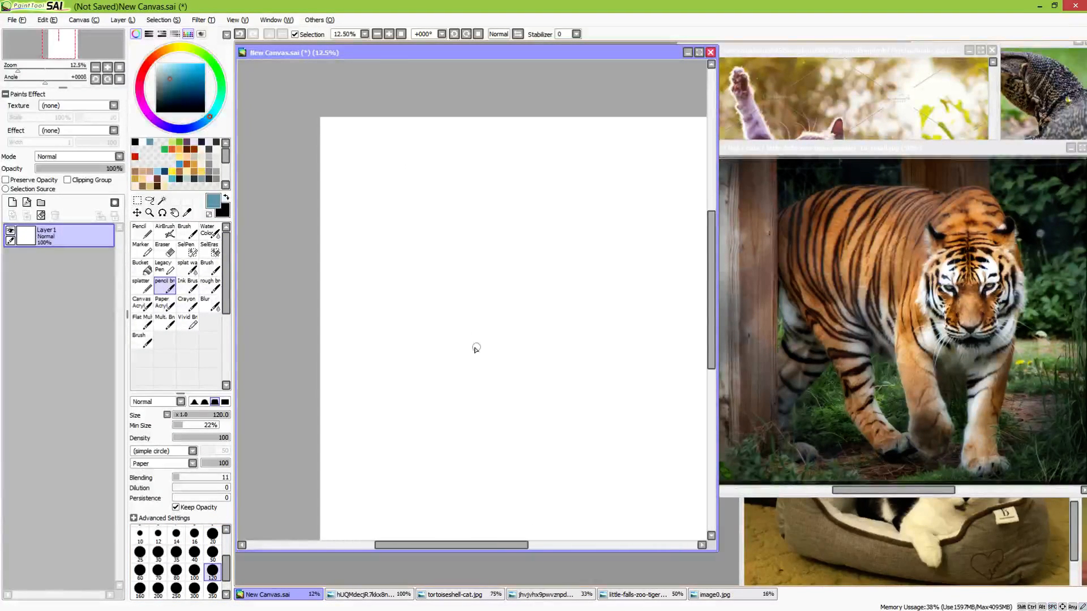
scroll(504, 289, "up", 2)
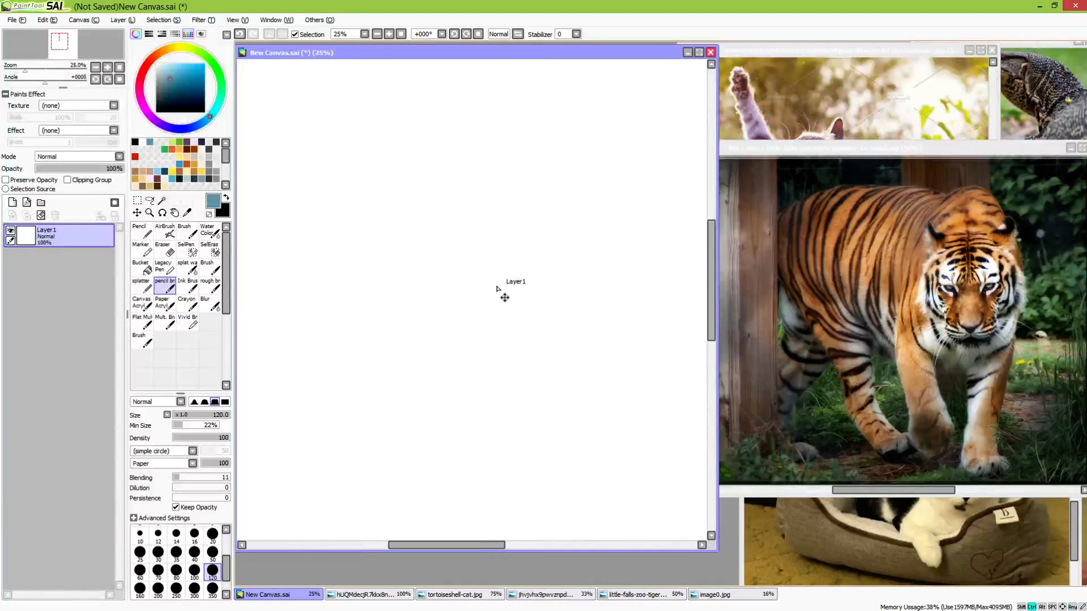
left_click_drag(406, 208, 513, 325)
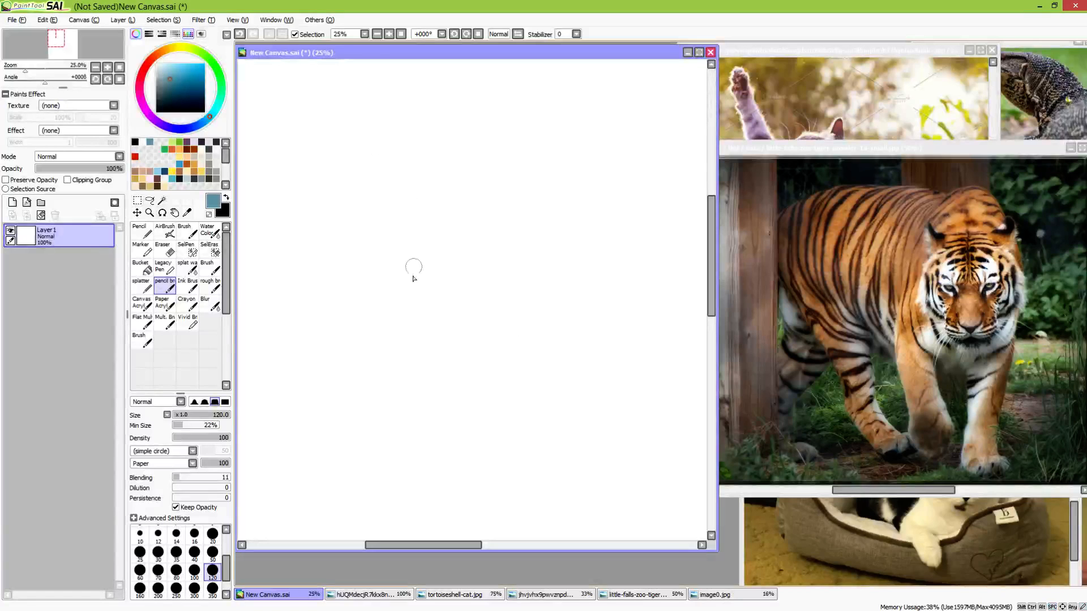
left_click_drag(364, 300, 438, 162)
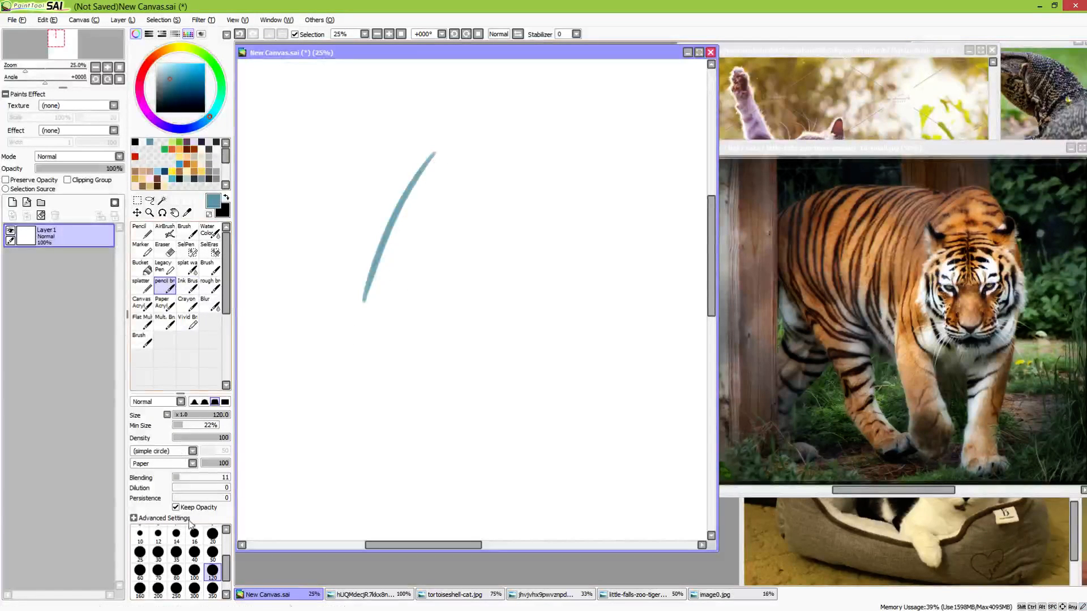
mouse_move(422, 174)
left_mouse_down()
mouse_move(456, 163)
mouse_move(500, 297)
left_mouse_up()
mouse_move(373, 305)
left_mouse_down()
mouse_move(466, 297)
mouse_move(456, 305)
mouse_move(497, 292)
left_mouse_up()
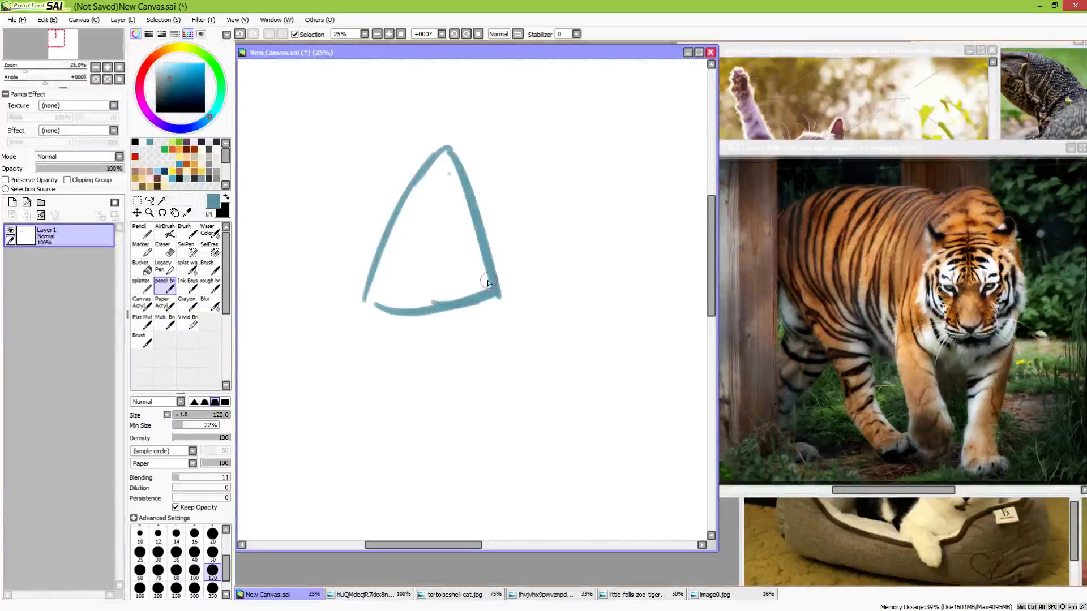
Thicken the triangle's slanted sides and add a short curved stroke inside it below the peak
mouse_move(363, 314)
left_mouse_down()
mouse_move(441, 152)
mouse_move(496, 279)
mouse_move(494, 309)
mouse_move(447, 308)
left_mouse_up()
mouse_move(409, 174)
left_mouse_down()
mouse_move(425, 205)
mouse_move(450, 148)
mouse_move(476, 188)
left_mouse_up()
key("ctrl+z")
key("ctrl+z")
key("ctrl+z")
key("ctrl+z")
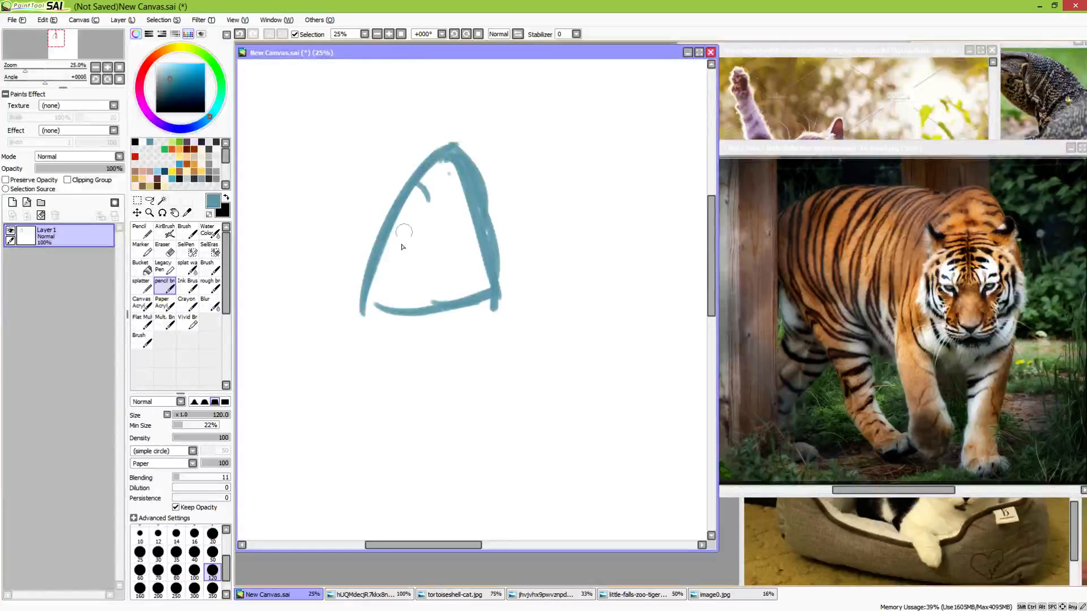
Block in a boxy head with a rounded chin inside the lower half of the triangle
left_click_drag(394, 227, 486, 226)
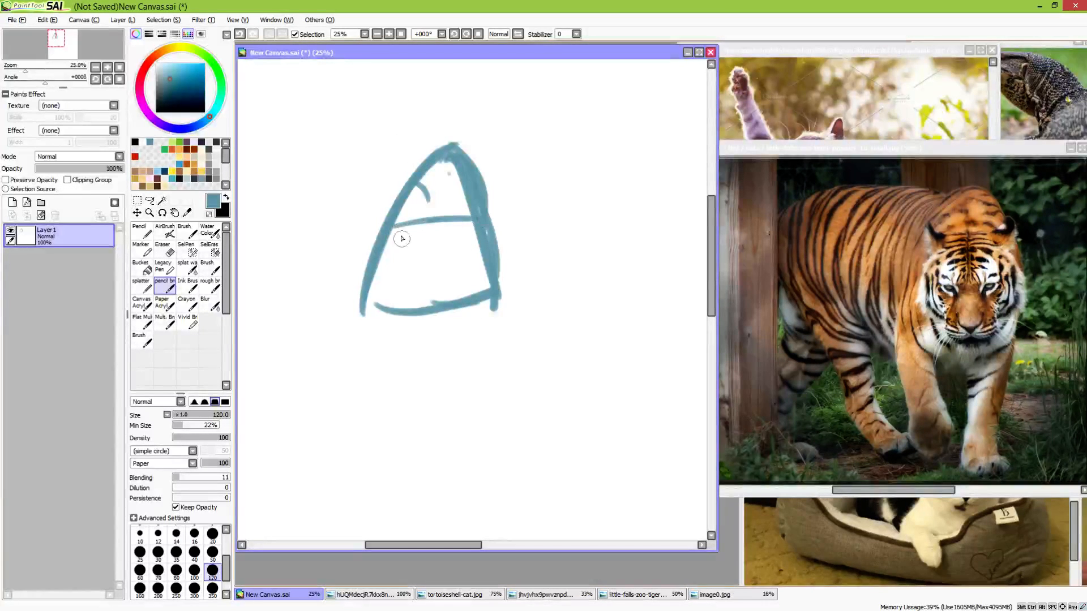
mouse_move(400, 228)
left_mouse_down()
mouse_move(406, 279)
mouse_move(435, 282)
mouse_move(476, 247)
mouse_move(480, 277)
mouse_move(476, 224)
mouse_move(417, 278)
left_mouse_up()
scroll(468, 296, "down", 3)
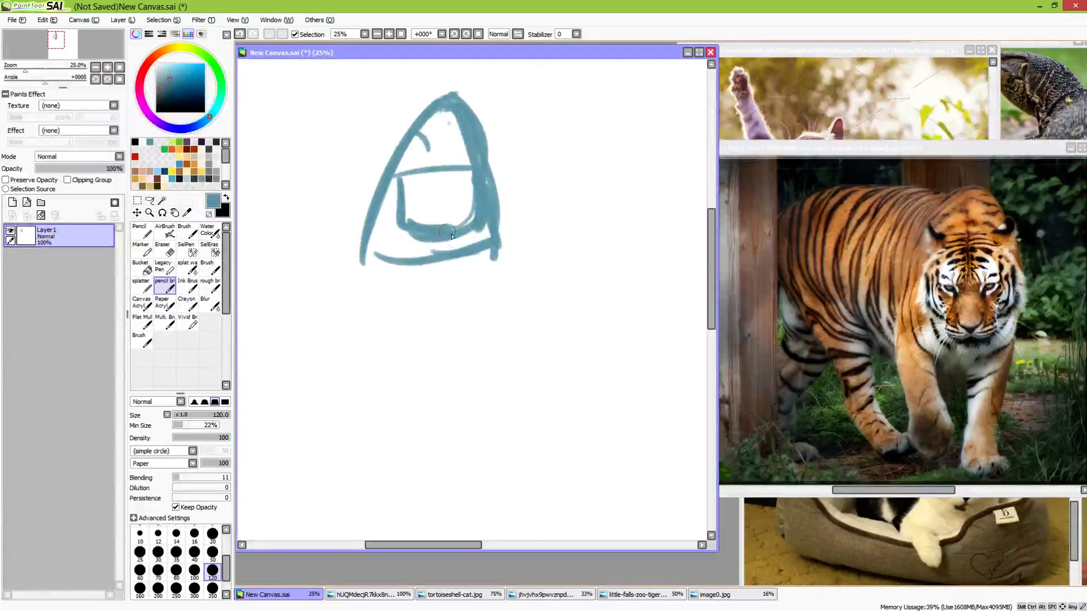
mouse_move(433, 235)
left_mouse_down()
mouse_move(423, 250)
mouse_move(418, 236)
mouse_move(464, 222)
mouse_move(449, 212)
left_mouse_up()
Draw a vertical center line on the face and short eye marks on both sides of it
mouse_move(442, 173)
left_mouse_down()
mouse_move(447, 228)
mouse_move(471, 205)
left_mouse_up()
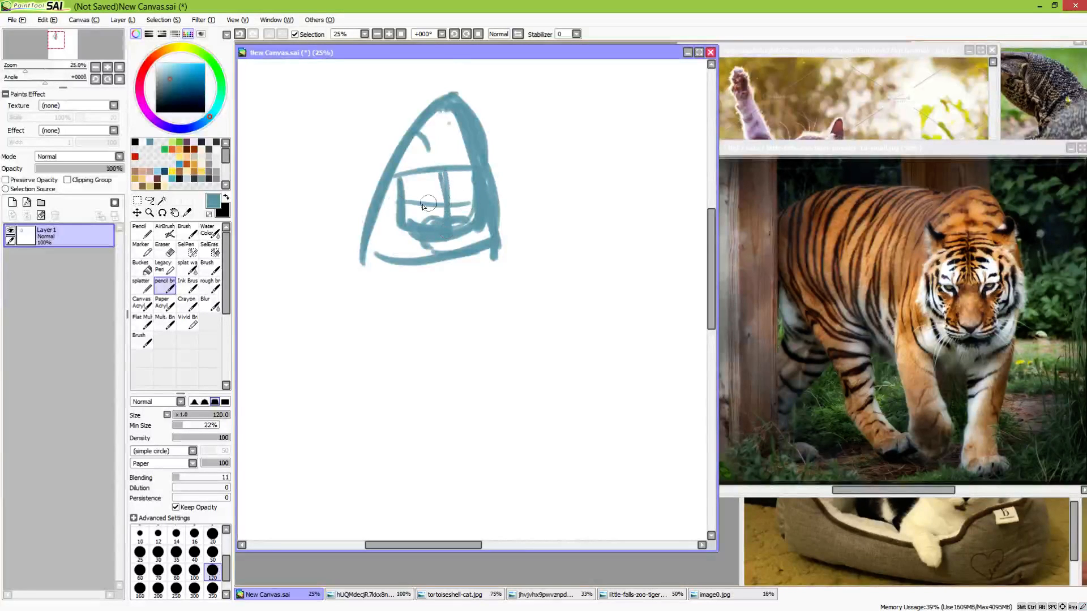
left_click_drag(404, 208, 472, 204)
key("ctrl+z")
key("ctrl+z")
mouse_move(406, 208)
left_mouse_down()
mouse_move(471, 208)
mouse_move(442, 225)
mouse_move(429, 208)
left_mouse_up()
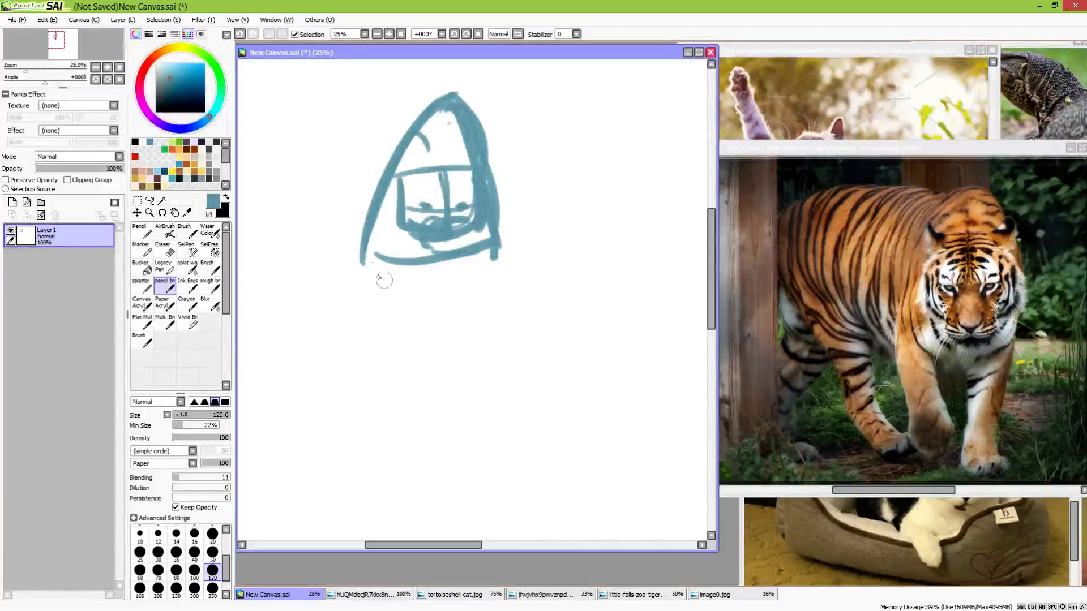
mouse_move(371, 214)
left_mouse_down()
mouse_move(362, 305)
mouse_move(361, 259)
mouse_move(380, 383)
left_mouse_up()
left_click_drag(361, 264, 376, 360)
key("ctrl+z")
key("ctrl+z")
left_click_drag(368, 263, 403, 378)
mouse_move(420, 266)
left_mouse_down()
mouse_move(423, 329)
mouse_move(421, 277)
mouse_move(434, 343)
mouse_move(429, 371)
left_mouse_up()
mouse_move(426, 369)
left_mouse_down()
mouse_move(403, 367)
mouse_move(387, 341)
left_mouse_up()
key("ctrl+z")
key("ctrl+z")
key("ctrl+z")
key("ctrl+z")
key("ctrl+z")
key("ctrl+z")
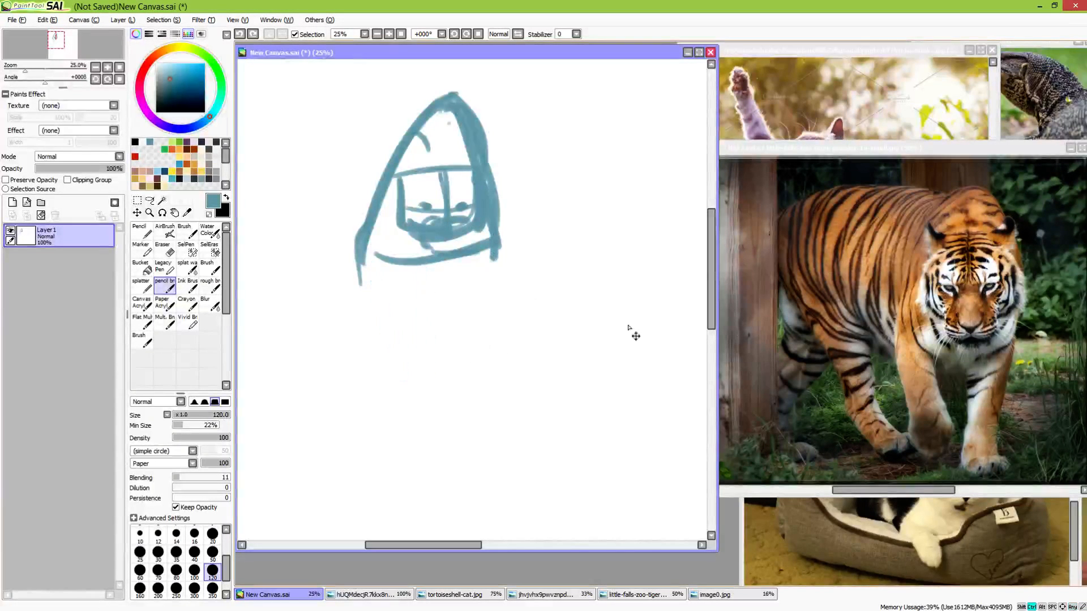
key("ctrl+z")
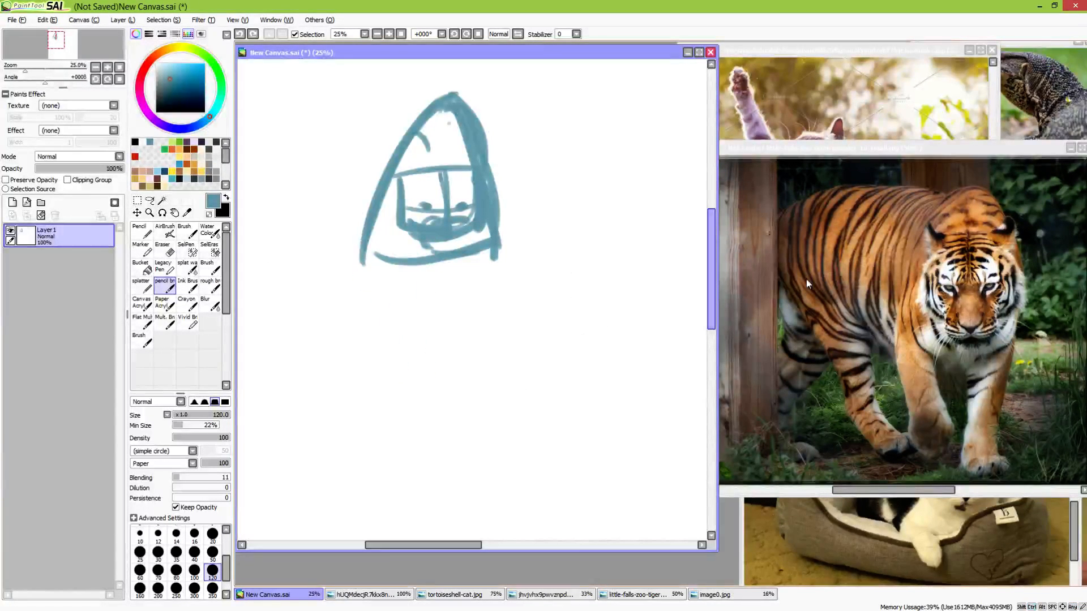
Sketch the tiger's straight front leg from the triangle's right corner down to a flat planted paw
left_click_drag(502, 274, 490, 185)
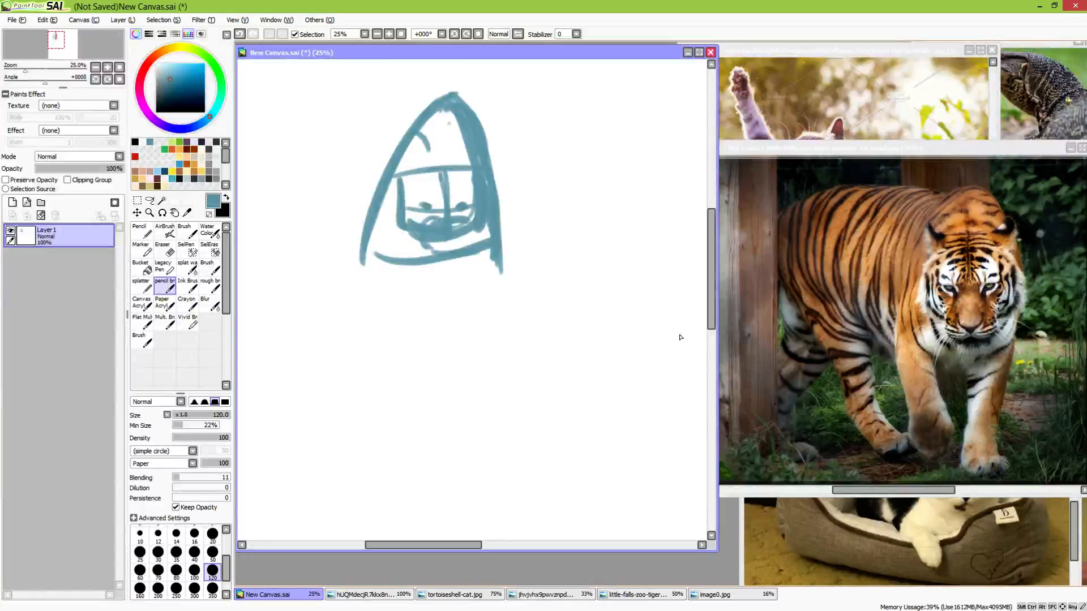
left_click_drag(499, 257, 471, 388)
key("ctrl+z")
key("ctrl+z")
mouse_move(438, 270)
left_mouse_down()
mouse_move(441, 356)
mouse_move(451, 281)
mouse_move(445, 363)
left_mouse_up()
left_click_drag(497, 257, 462, 397)
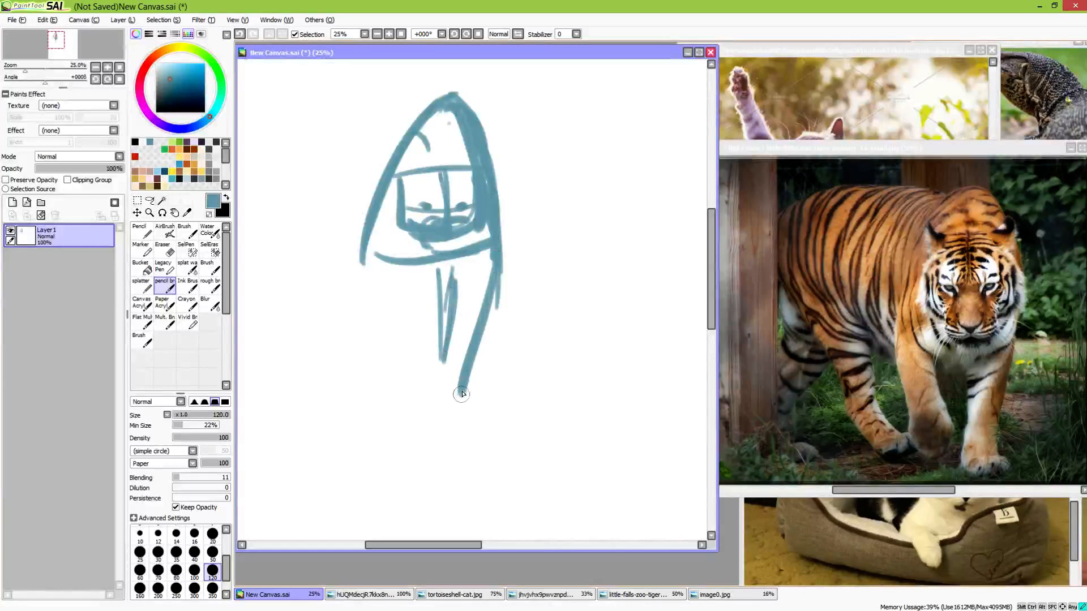
mouse_move(497, 295)
left_mouse_down()
mouse_move(481, 342)
mouse_move(492, 275)
mouse_move(471, 368)
mouse_move(459, 404)
left_mouse_up()
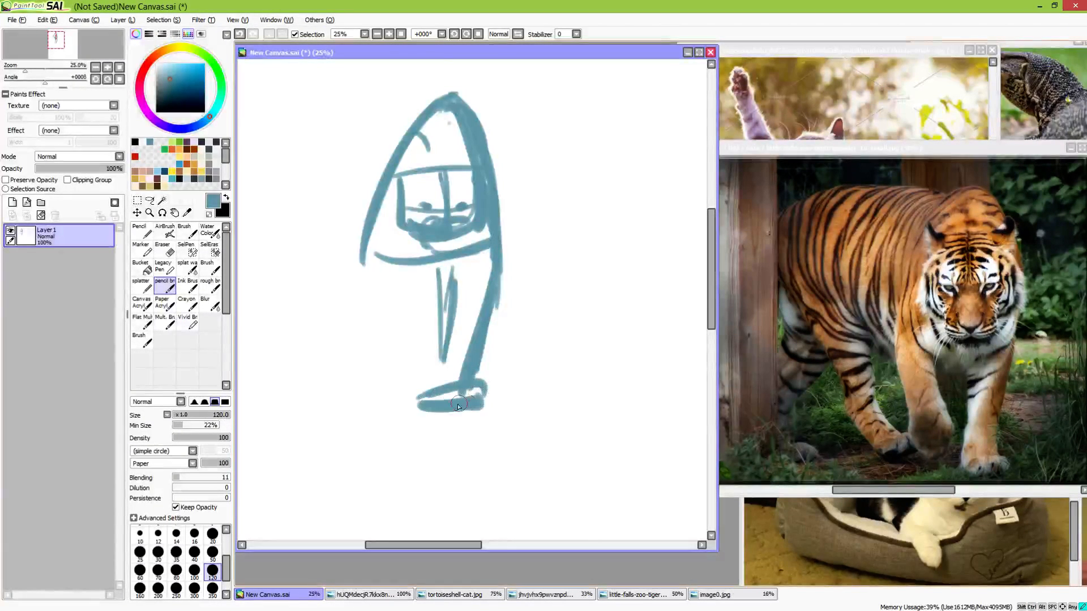
Sketch the other front leg on the left with a lifted, bent paw
mouse_move(381, 350)
left_mouse_down()
mouse_move(361, 293)
mouse_move(377, 341)
left_mouse_up()
mouse_move(407, 277)
left_mouse_down()
mouse_move(407, 330)
mouse_move(406, 280)
mouse_move(396, 386)
left_mouse_up()
mouse_move(415, 377)
left_mouse_down()
mouse_move(411, 341)
mouse_move(418, 366)
mouse_move(398, 380)
left_mouse_up()
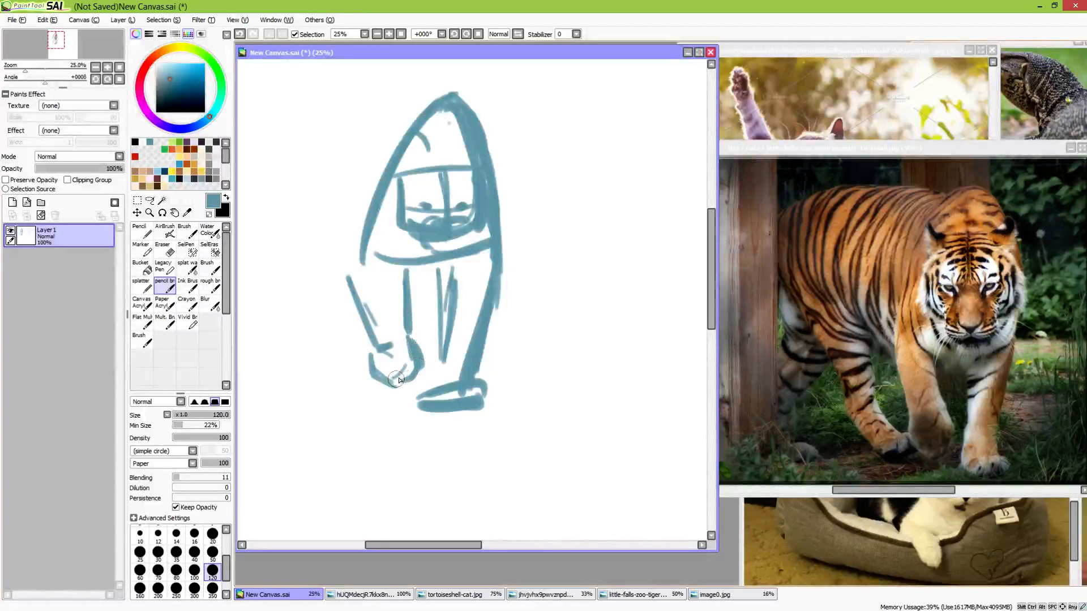
Add small ear marks at both upper corners of the head and a curved cheek line
left_click_drag(387, 282, 456, 338)
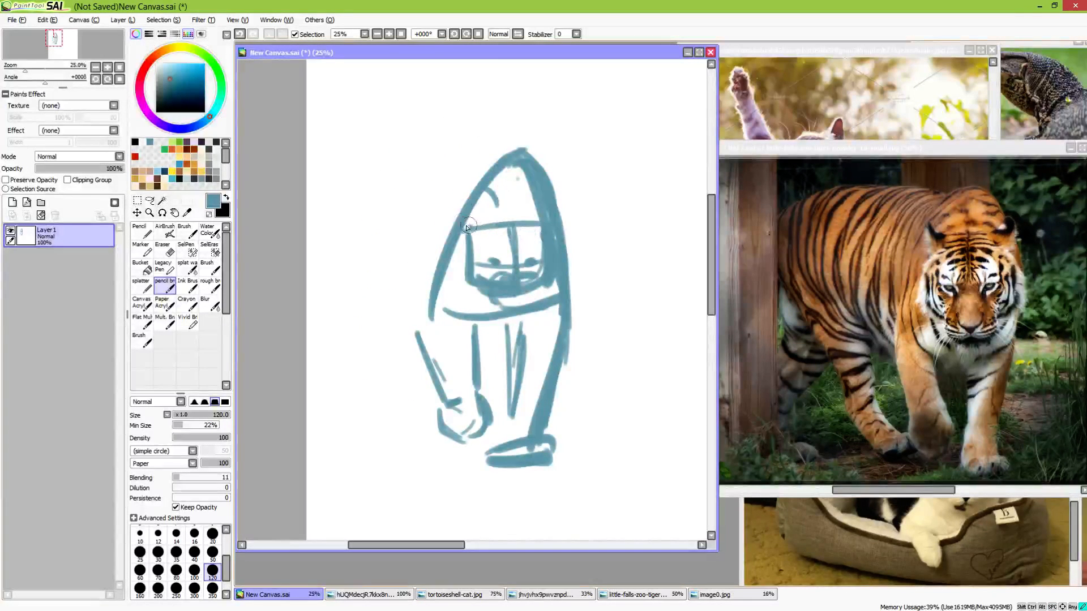
left_click_drag(468, 228, 457, 220)
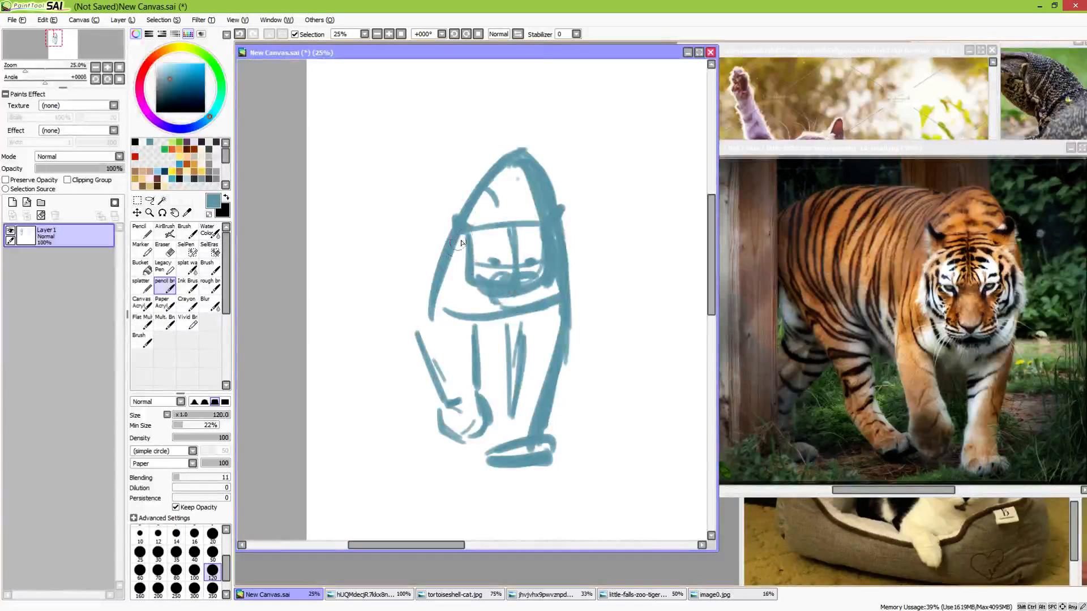
mouse_move(462, 244)
left_mouse_down()
mouse_move(458, 286)
mouse_move(530, 278)
mouse_move(521, 299)
left_mouse_up()
Sketch the arched back, rump and belly lines behind the shoulders and close the tops of the front legs
left_click_drag(515, 206, 436, 200)
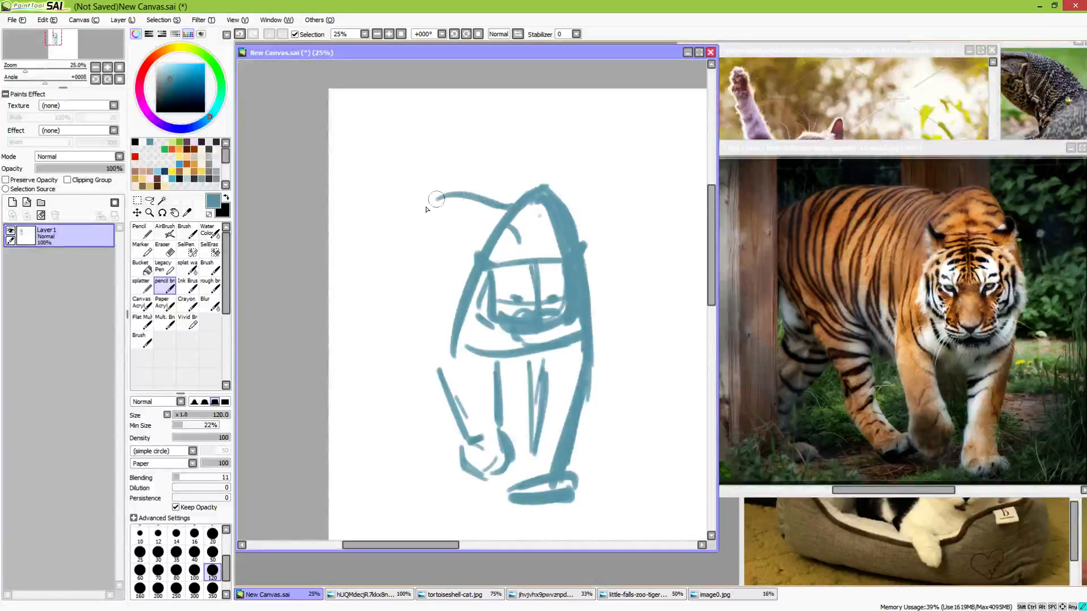
mouse_move(385, 222)
left_mouse_down()
mouse_move(458, 197)
mouse_move(490, 217)
left_mouse_up()
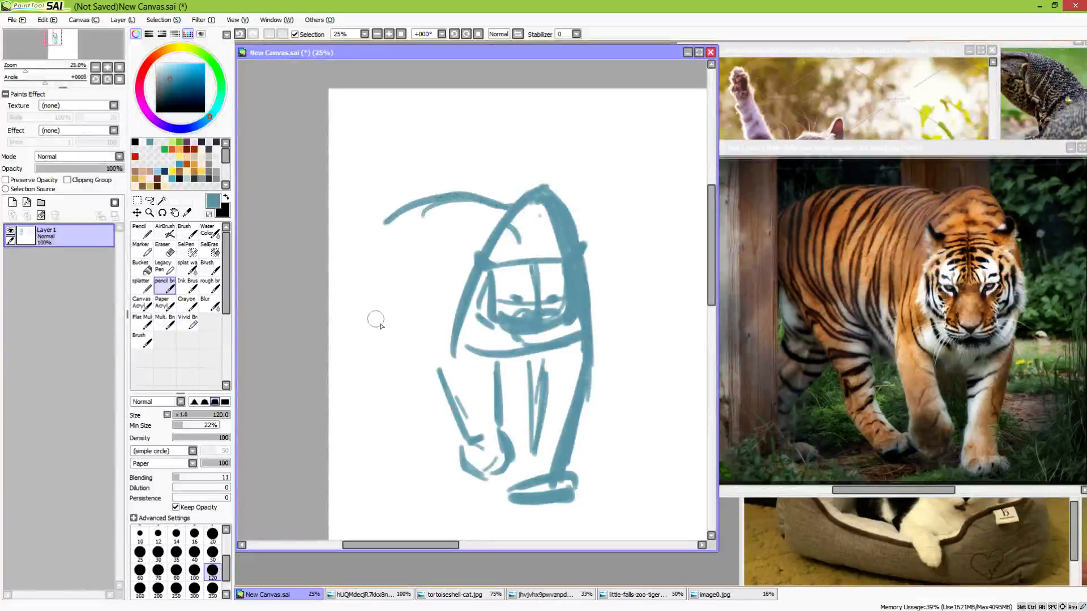
mouse_move(363, 251)
left_mouse_down()
mouse_move(401, 327)
mouse_move(442, 344)
mouse_move(469, 438)
left_mouse_up()
mouse_move(494, 397)
left_mouse_down()
mouse_move(501, 361)
mouse_move(519, 369)
left_mouse_up()
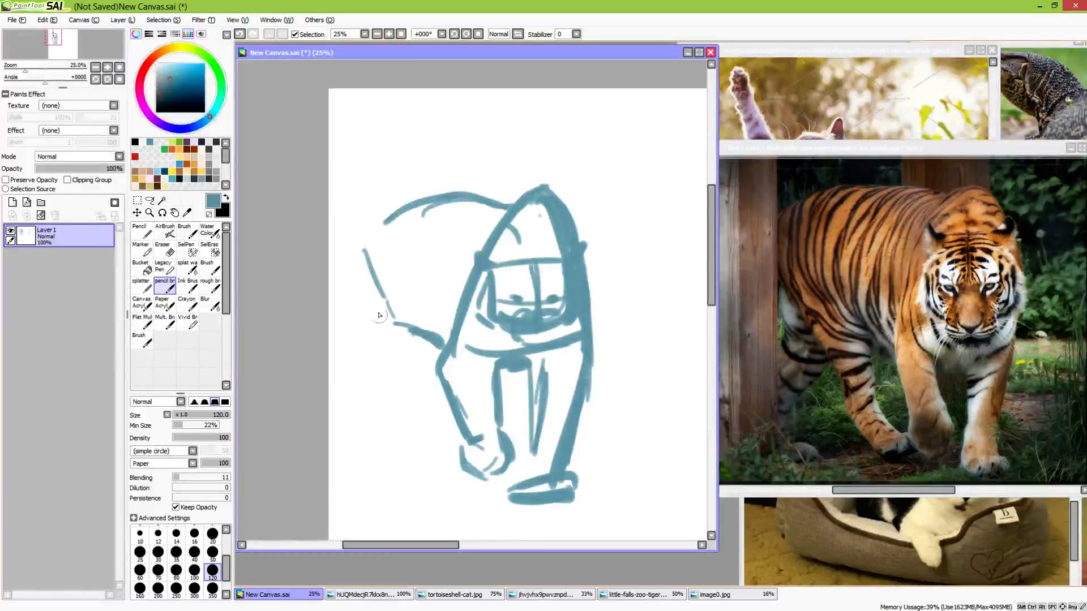
Rough in the two hind legs below the rump and belly with broken strokes
mouse_move(377, 296)
left_mouse_down()
mouse_move(401, 344)
mouse_move(377, 304)
mouse_move(395, 352)
mouse_move(371, 306)
mouse_move(400, 385)
left_mouse_up()
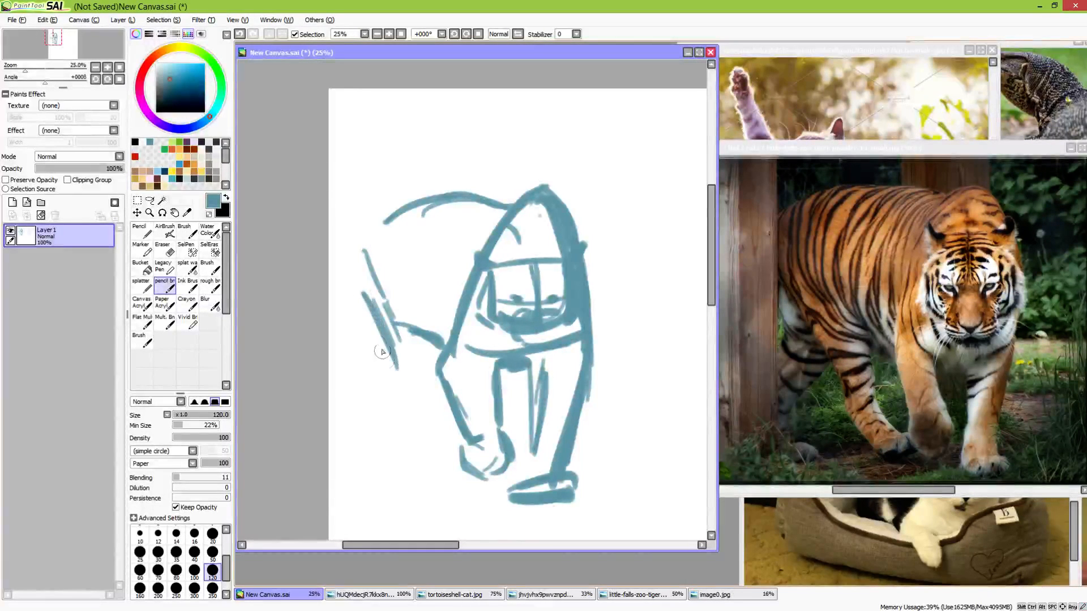
mouse_move(357, 315)
left_mouse_down()
mouse_move(395, 380)
mouse_move(392, 427)
mouse_move(411, 465)
left_mouse_up()
mouse_move(438, 396)
left_mouse_down()
mouse_move(421, 429)
mouse_move(424, 415)
mouse_move(440, 453)
left_mouse_up()
mouse_move(430, 415)
left_mouse_down()
mouse_move(424, 326)
mouse_move(431, 383)
left_mouse_up()
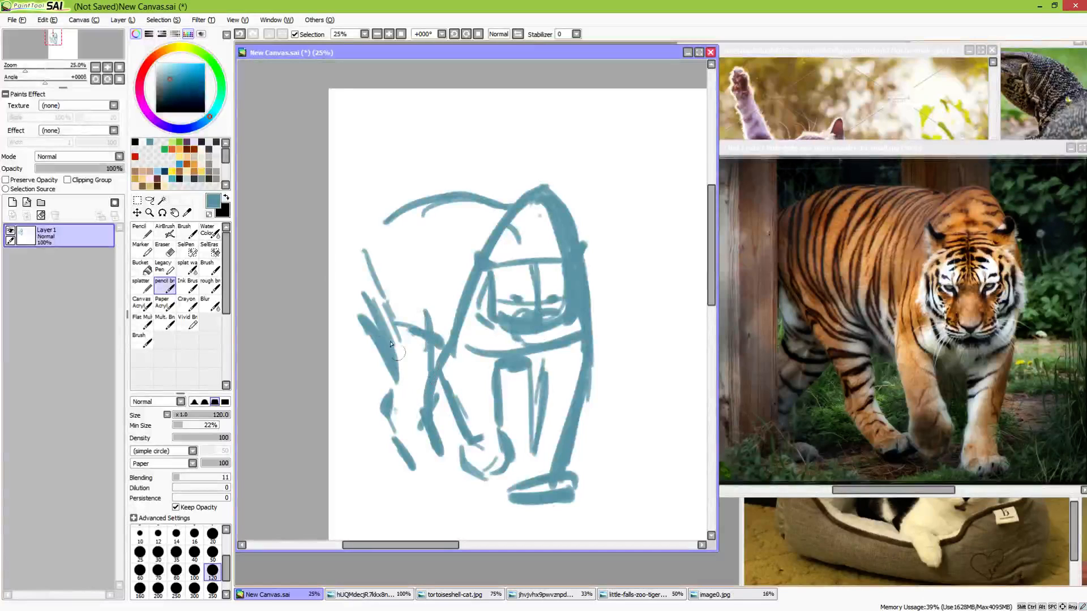
Lasso the hindquarters and shift them slightly left, away from the front body, with Transform
key("l")
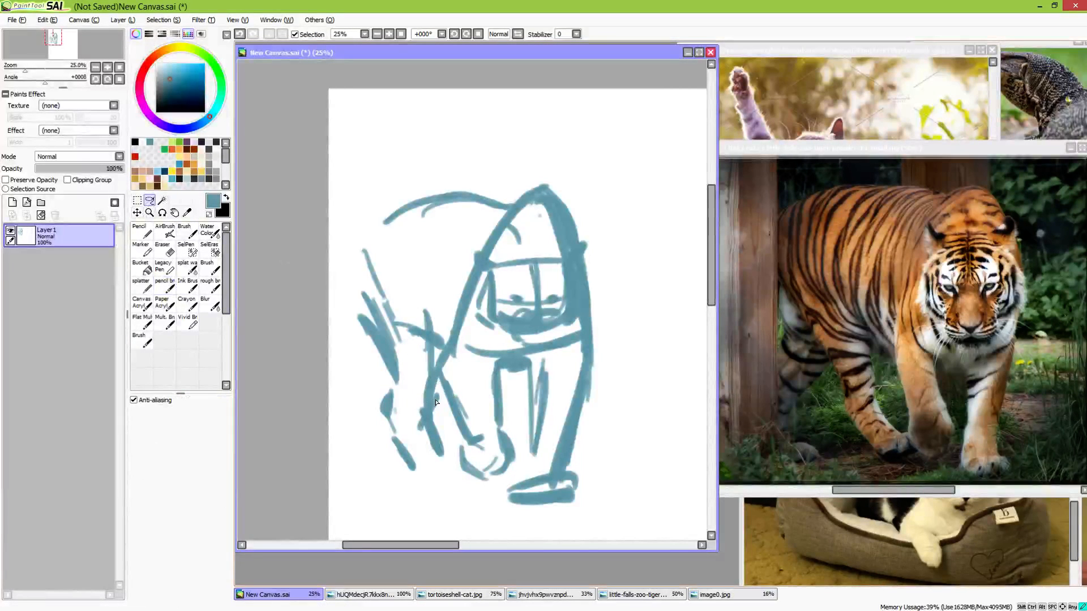
mouse_move(436, 361)
left_mouse_down()
mouse_move(469, 255)
mouse_move(473, 185)
mouse_move(370, 193)
mouse_move(341, 252)
mouse_move(371, 493)
mouse_move(436, 498)
mouse_move(453, 435)
left_mouse_up()
left_click(138, 201)
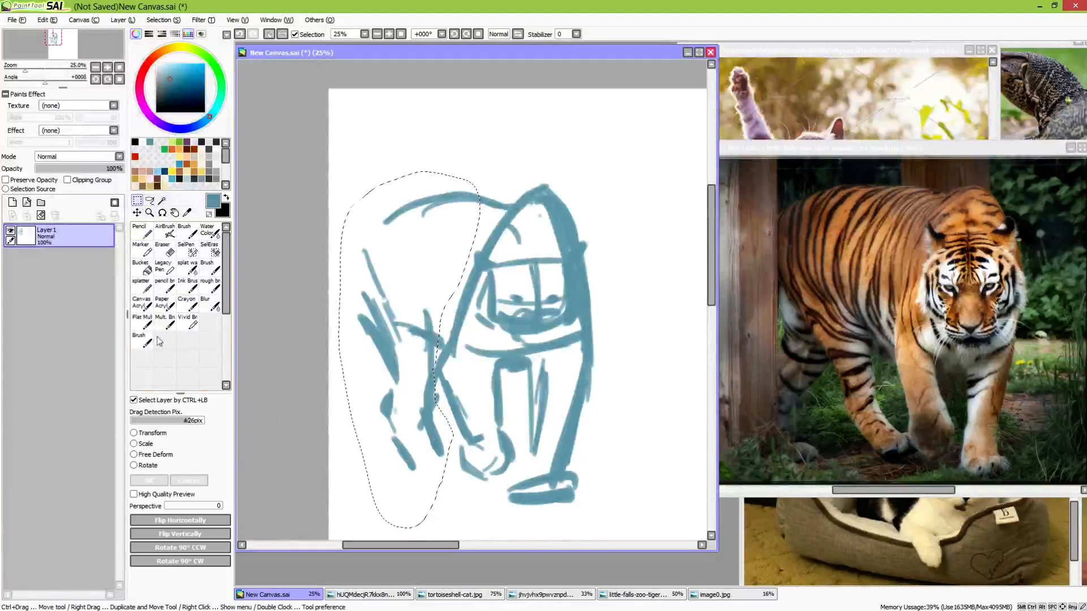
left_click(167, 434)
left_click_drag(397, 358, 369, 364)
left_click(159, 481)
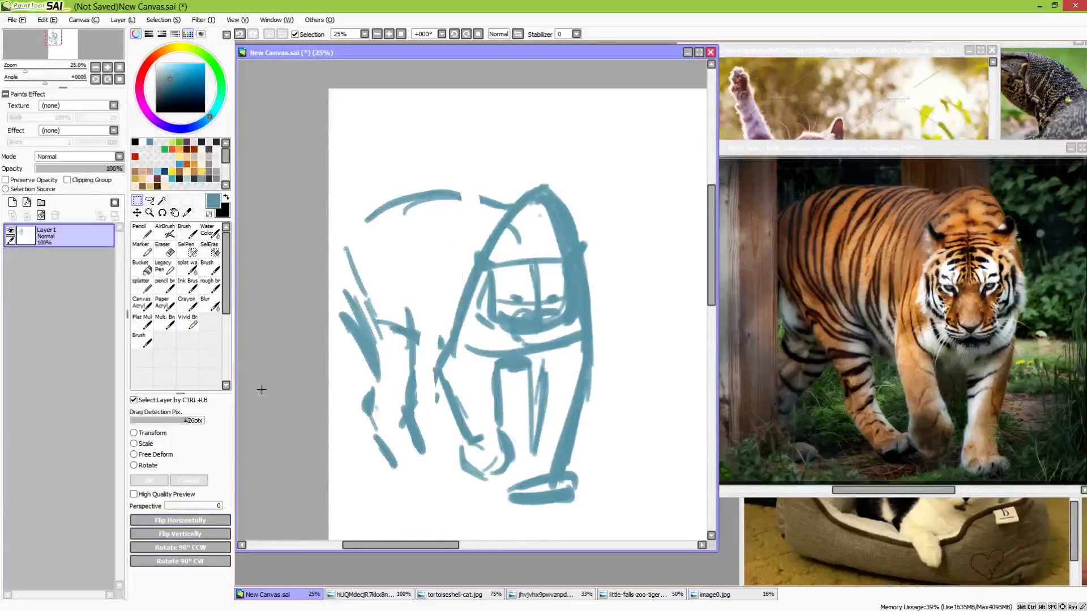
Reconnect the belly and back lines to the front body with the pencil brush
left_click(164, 285)
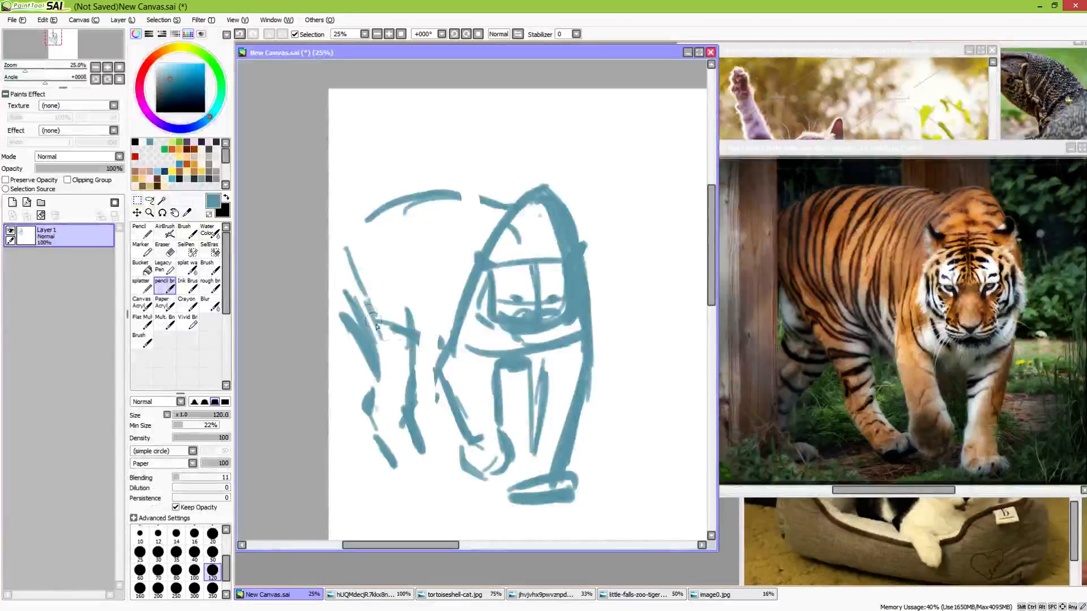
left_click_drag(400, 334, 447, 345)
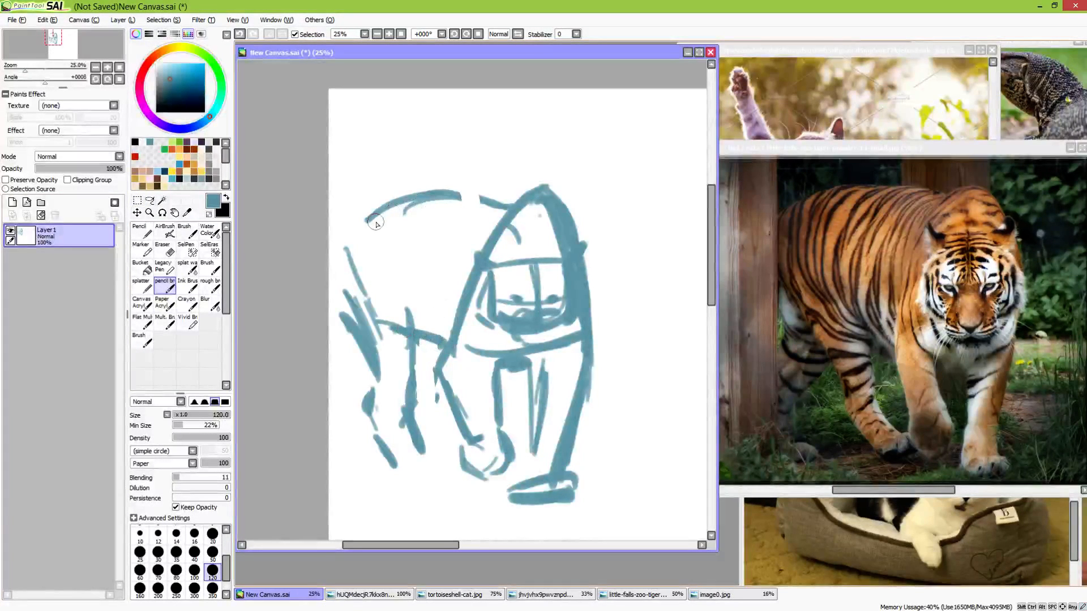
mouse_move(368, 221)
left_mouse_down()
mouse_move(444, 200)
mouse_move(507, 208)
left_mouse_up()
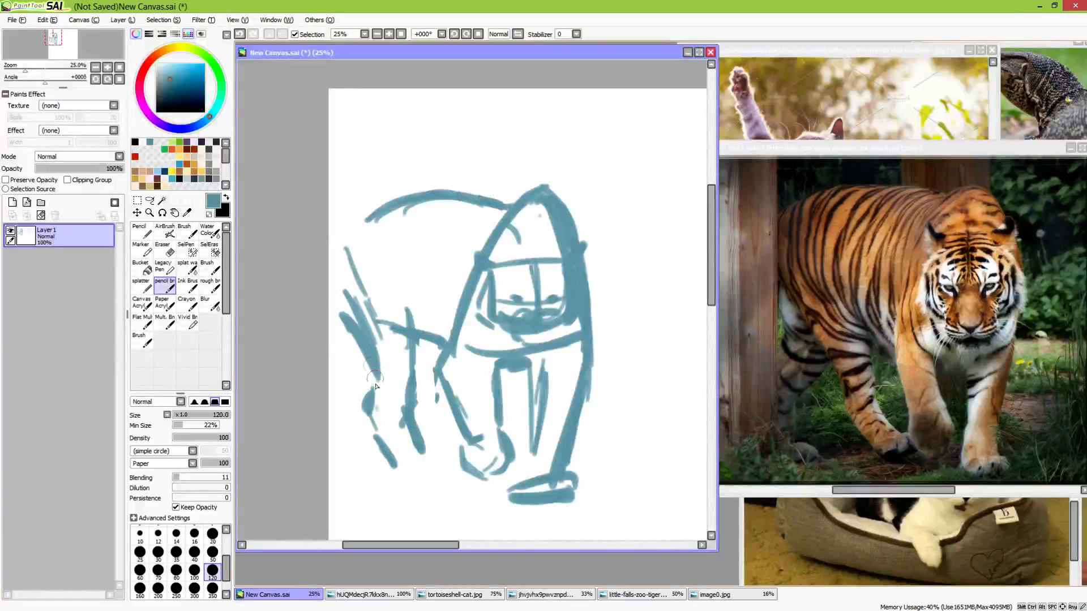
Strengthen the hind leg contours, add a flat hind paw, and draw a slanted line behind the rear leg
mouse_move(330, 292)
left_mouse_down()
mouse_move(364, 338)
mouse_move(377, 389)
mouse_move(372, 369)
mouse_move(366, 424)
mouse_move(395, 459)
mouse_move(447, 453)
left_mouse_up()
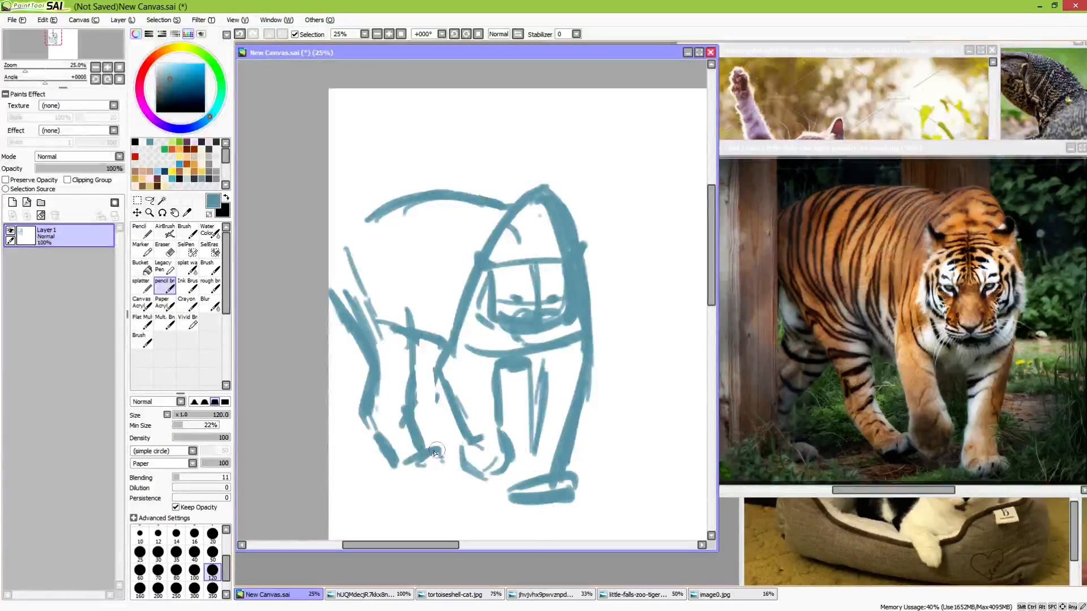
mouse_move(414, 461)
left_mouse_down()
mouse_move(440, 445)
mouse_move(443, 465)
mouse_move(421, 467)
mouse_move(442, 469)
mouse_move(415, 472)
mouse_move(452, 461)
mouse_move(404, 474)
mouse_move(429, 455)
left_mouse_up()
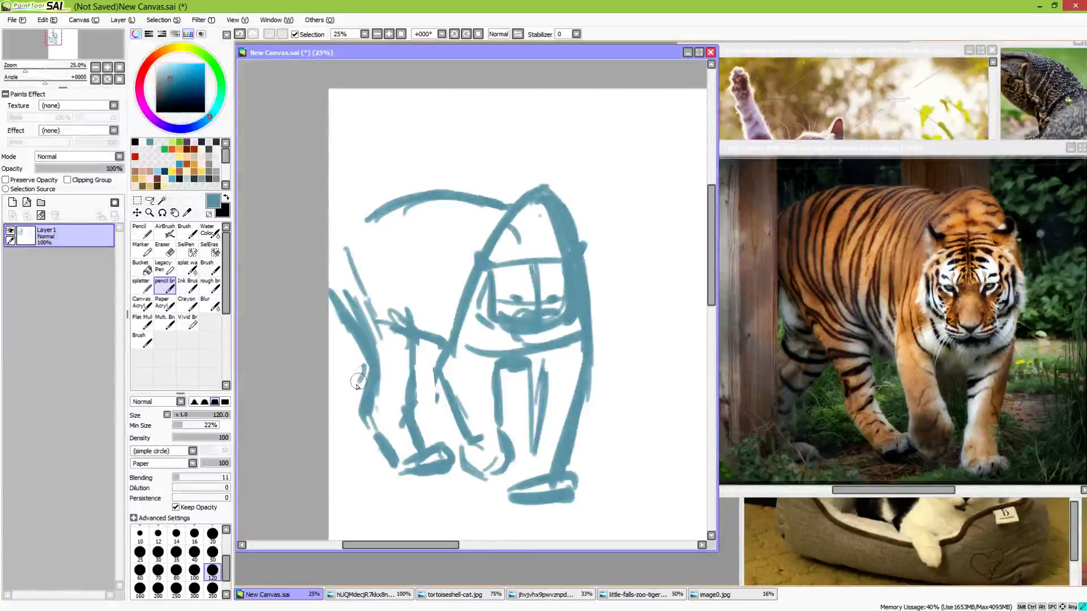
left_click_drag(364, 368, 333, 417)
Refine the head with curved lines beside the nose, a brow and ear stroke, and darker strokes below the chin
mouse_move(488, 273)
left_mouse_down()
mouse_move(514, 295)
mouse_move(544, 297)
left_mouse_up()
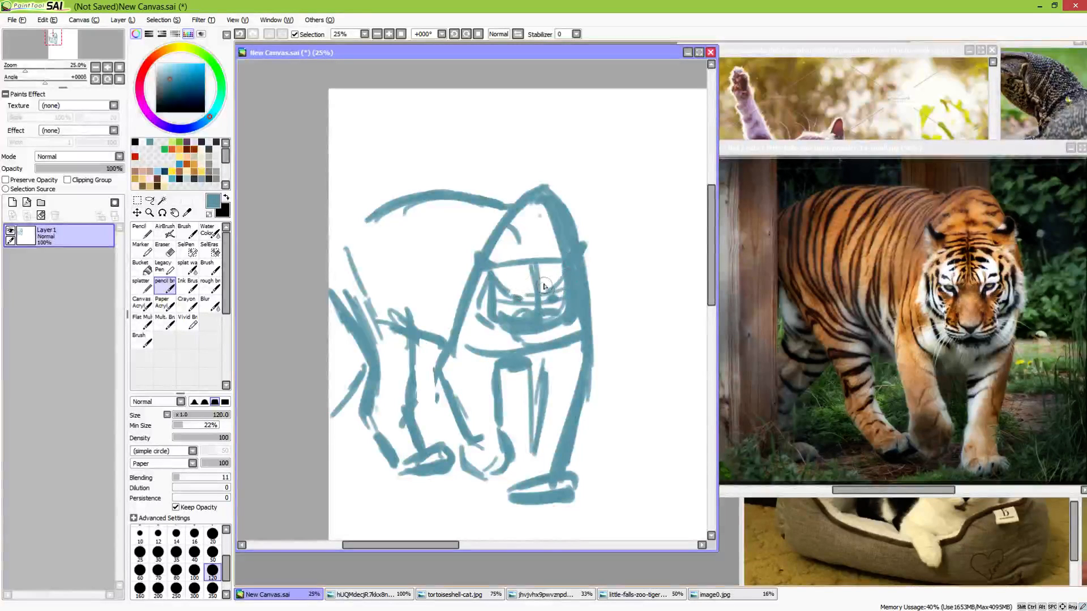
mouse_move(486, 264)
left_mouse_down()
mouse_move(556, 256)
mouse_move(470, 251)
left_mouse_up()
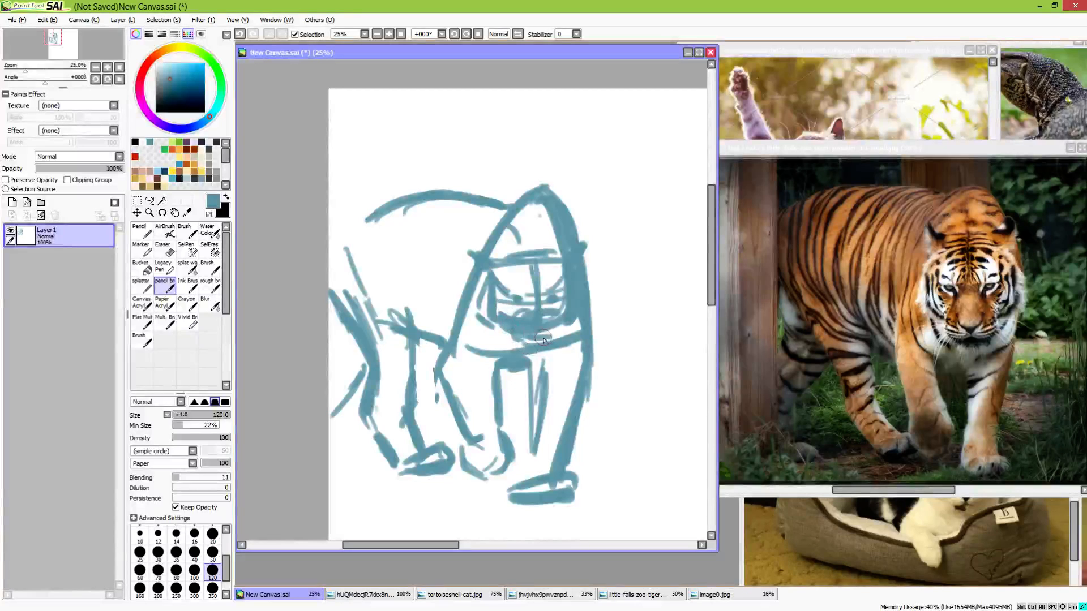
mouse_move(544, 340)
left_mouse_down()
mouse_move(508, 341)
mouse_move(534, 357)
left_mouse_up()
Extend the planted front leg's inner line to its paw and continue the back line around the rump
mouse_move(506, 368)
left_mouse_down()
mouse_move(529, 375)
mouse_move(531, 434)
mouse_move(525, 463)
mouse_move(513, 465)
mouse_move(523, 461)
mouse_move(526, 492)
left_mouse_up()
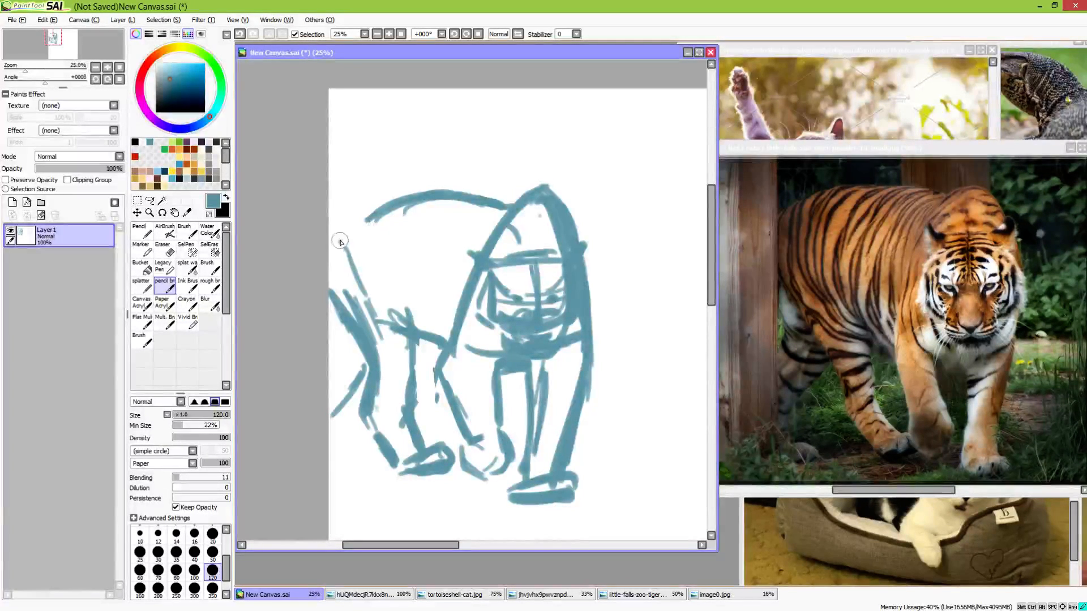
mouse_move(340, 242)
left_mouse_down()
mouse_move(394, 202)
mouse_move(364, 228)
mouse_move(471, 209)
mouse_move(431, 204)
mouse_move(518, 218)
left_mouse_up()
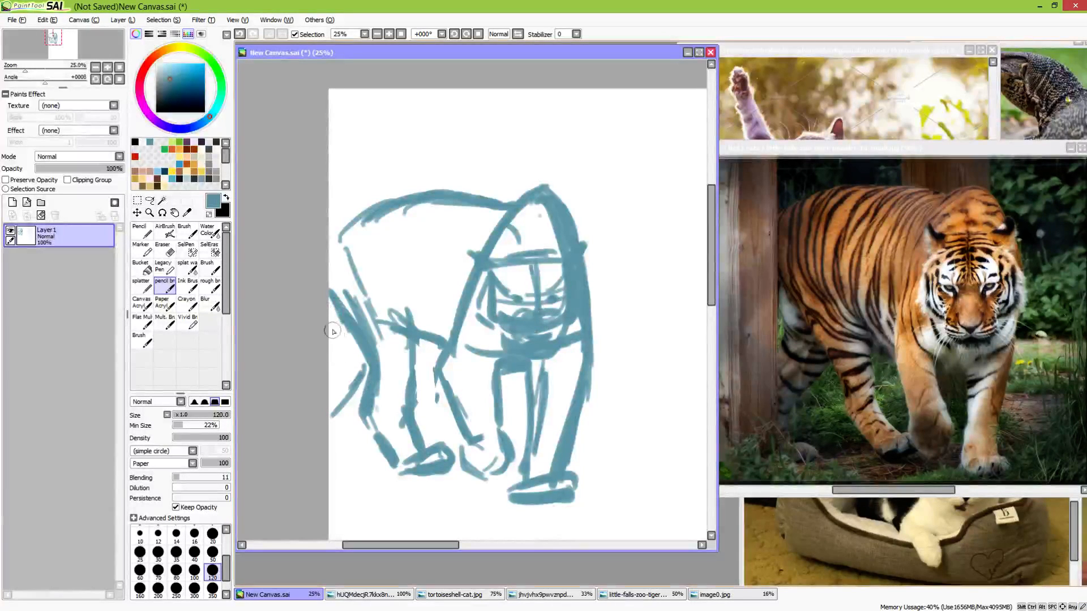
Sketch the far hind leg's lower strokes with the pencil brush and move the whole tiger drawing away from the canvas edge
mouse_move(338, 312)
left_mouse_down()
mouse_move(330, 346)
mouse_move(335, 315)
mouse_move(321, 344)
mouse_move(327, 295)
mouse_move(322, 373)
mouse_move(364, 418)
mouse_move(350, 406)
mouse_move(346, 460)
left_mouse_up()
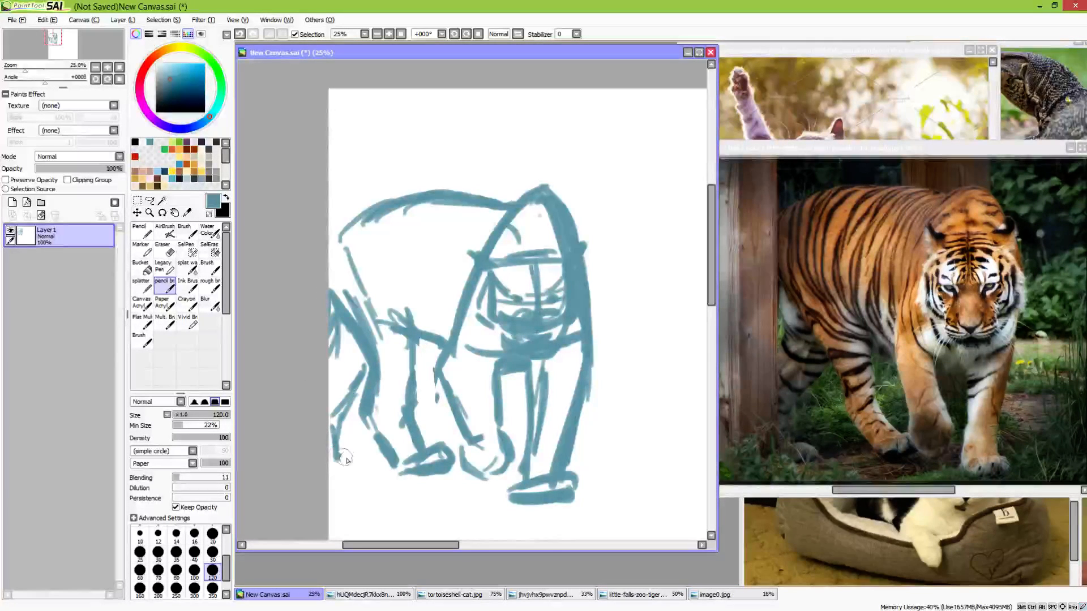
left_click(137, 213)
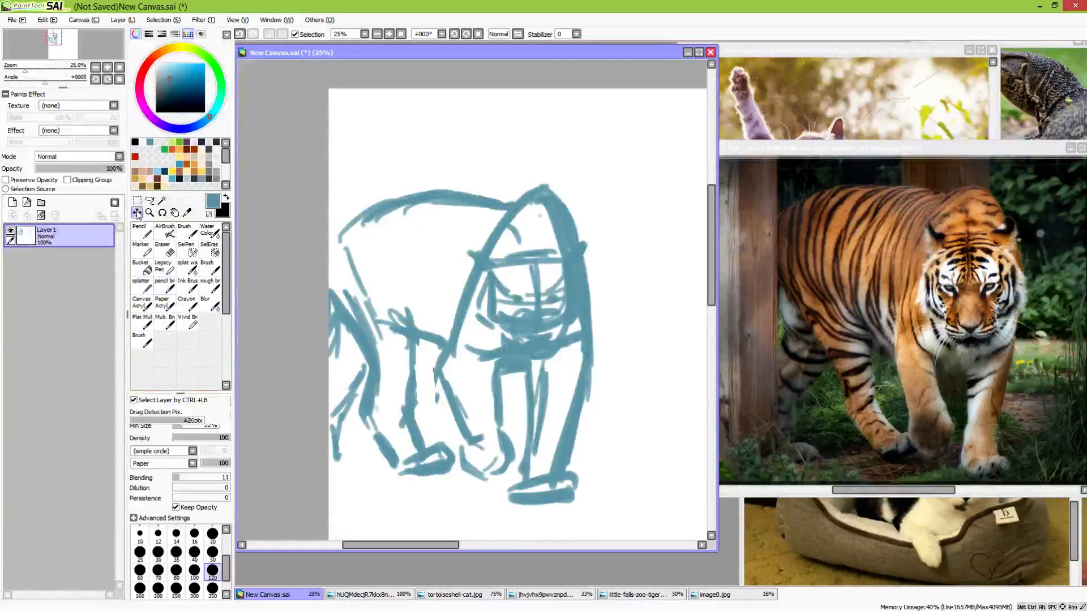
left_click_drag(481, 311, 526, 301)
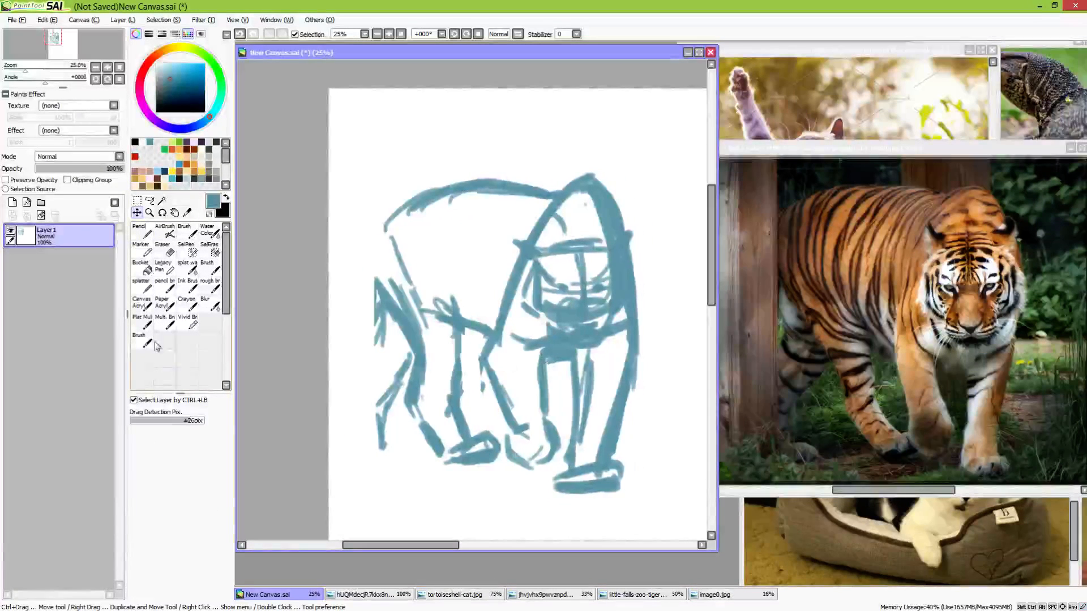
Add the far hind paw with the pencil brush and extend the rear contour from the back line down the leg
left_click(164, 286)
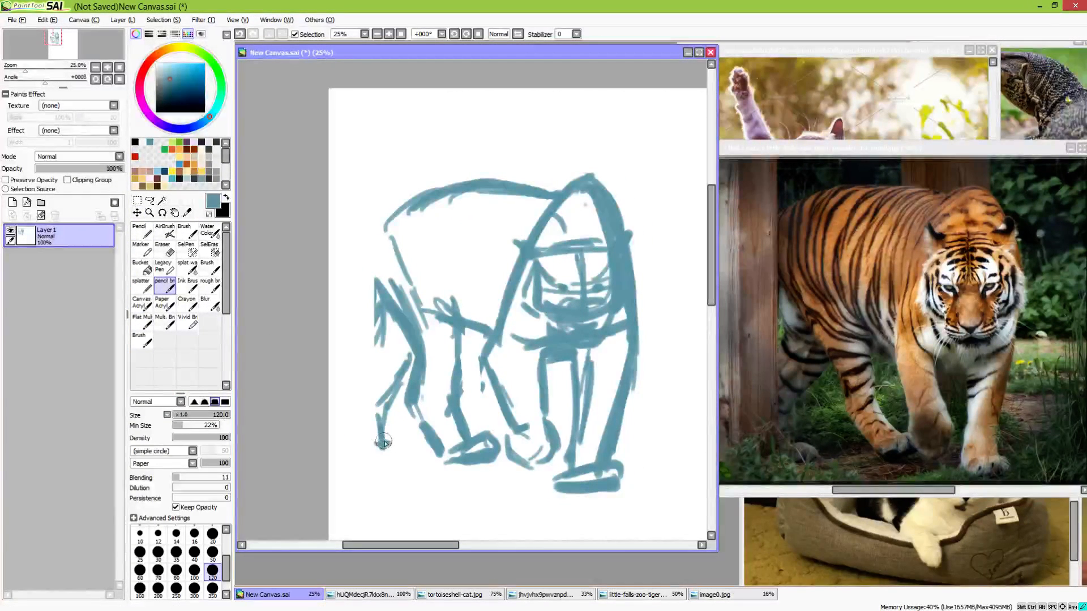
left_click_drag(402, 456, 363, 463)
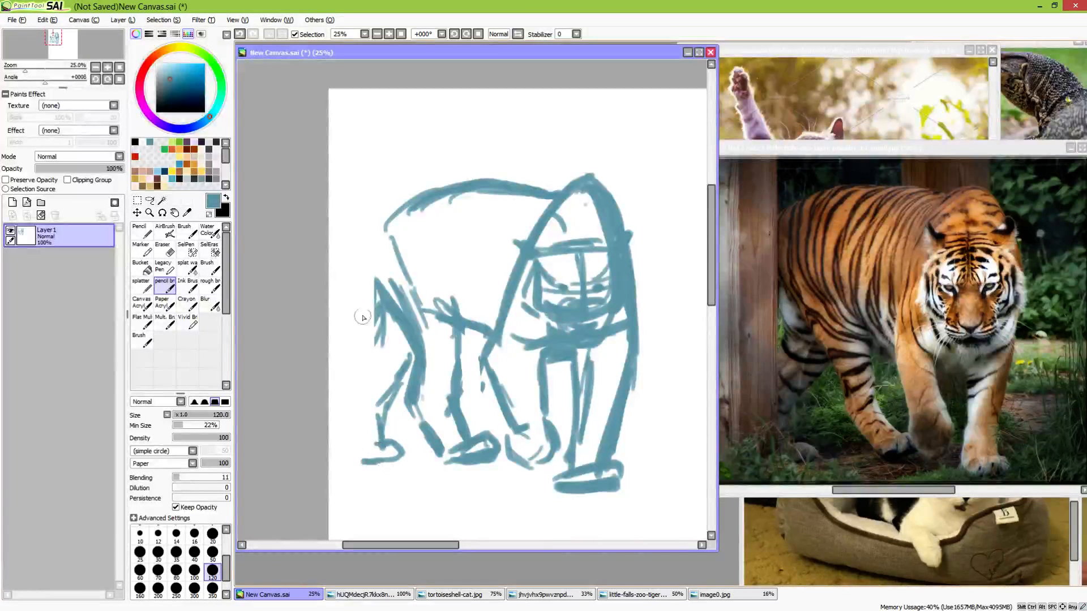
mouse_move(363, 318)
left_mouse_down()
mouse_move(357, 282)
mouse_move(349, 400)
left_mouse_up()
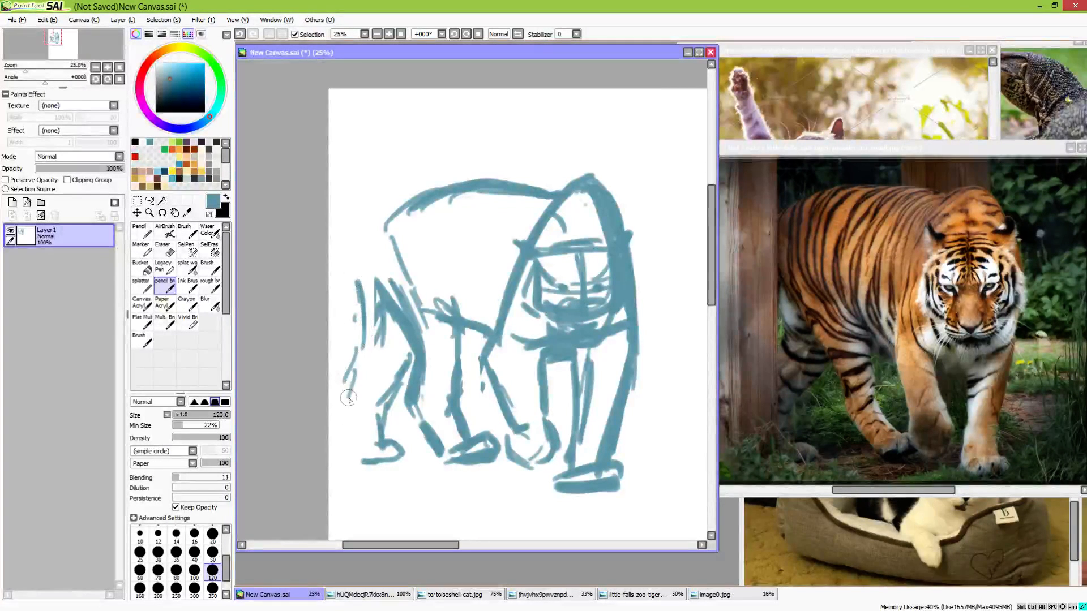
mouse_move(365, 358)
left_mouse_down()
mouse_move(347, 417)
mouse_move(357, 457)
mouse_move(342, 388)
mouse_move(369, 313)
mouse_move(372, 252)
mouse_move(400, 206)
mouse_move(421, 202)
mouse_move(357, 256)
mouse_move(481, 195)
left_mouse_up()
Undo the extra stroke above the tiger's back and erase the old rump lines inside the body
mouse_move(384, 229)
left_mouse_down()
mouse_move(340, 304)
mouse_move(441, 196)
mouse_move(383, 241)
mouse_move(563, 210)
left_mouse_up()
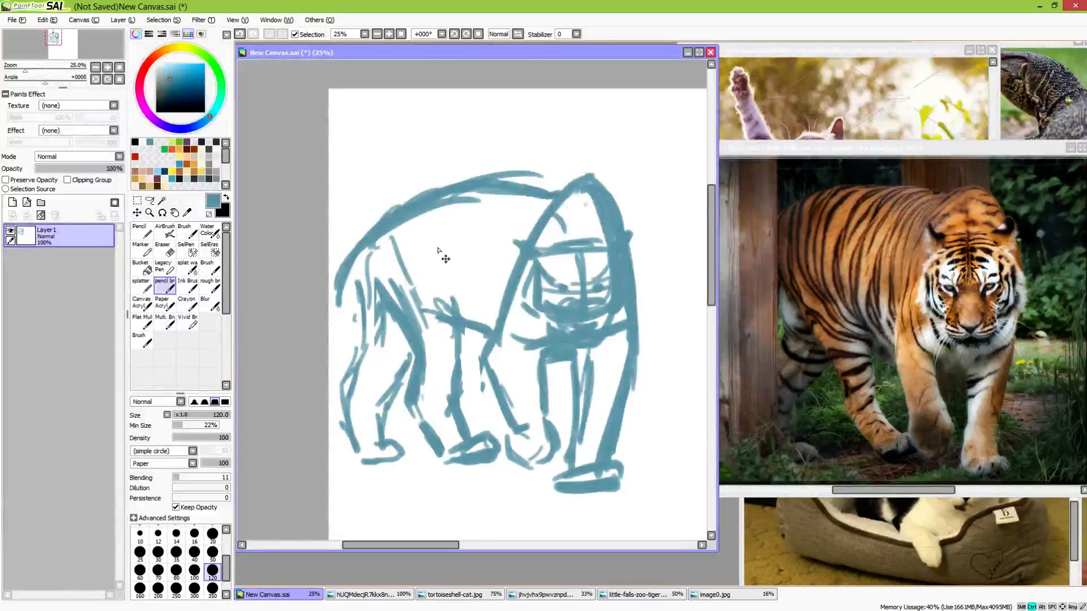
key("ctrl+z")
key("e")
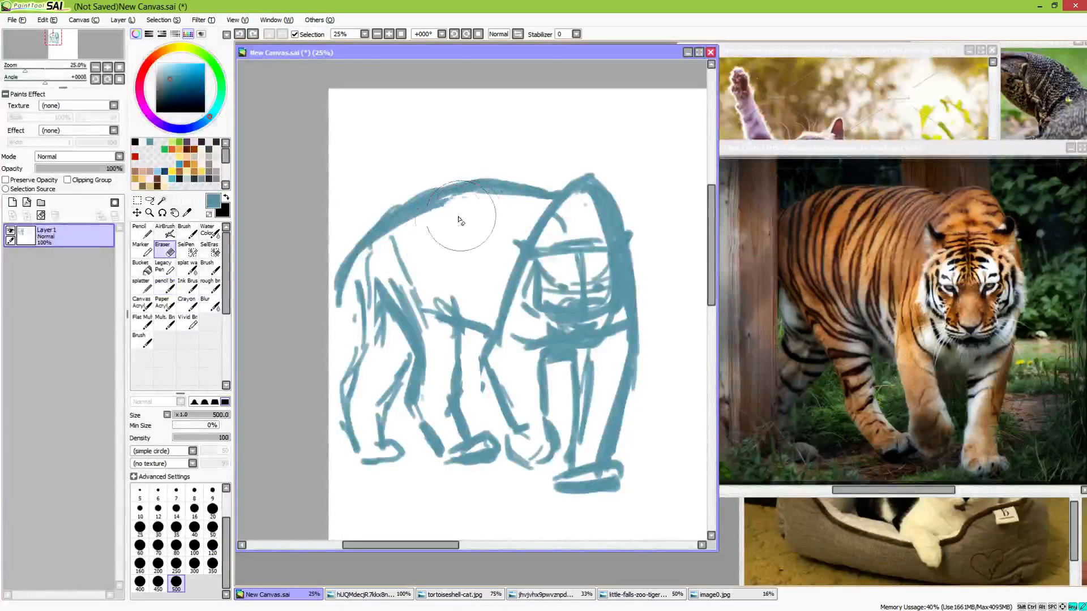
left_click_drag(460, 220, 422, 251)
Strengthen the rounded contour of the tiger's raised front paw with the pencil brush
mouse_move(612, 332)
left_mouse_down()
mouse_move(533, 361)
mouse_move(619, 338)
mouse_move(589, 340)
left_mouse_up()
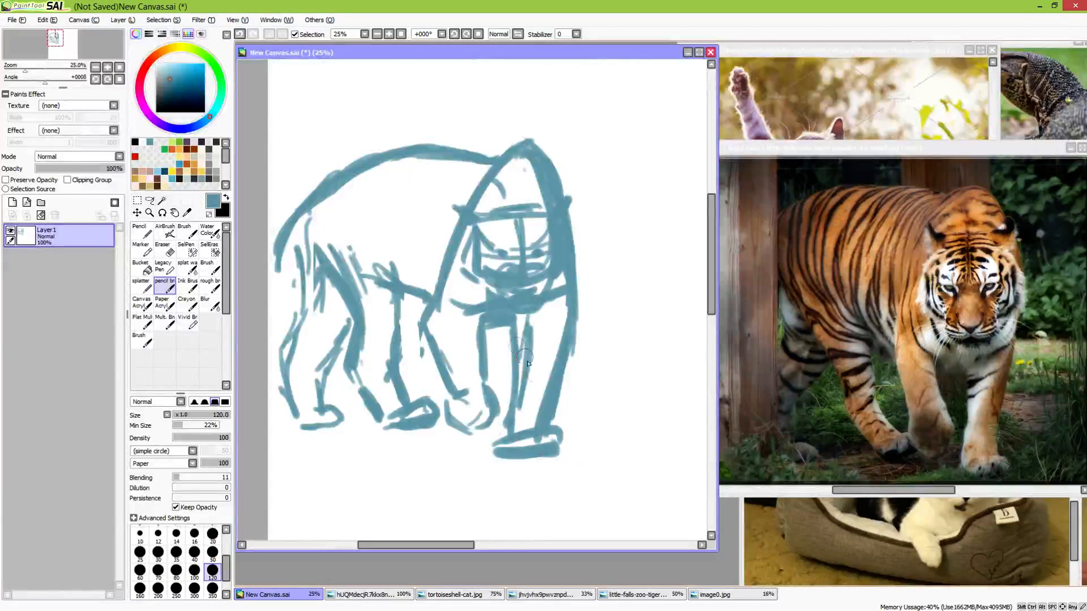
mouse_move(489, 400)
left_mouse_down()
mouse_move(494, 420)
mouse_move(467, 431)
mouse_move(497, 418)
left_mouse_up()
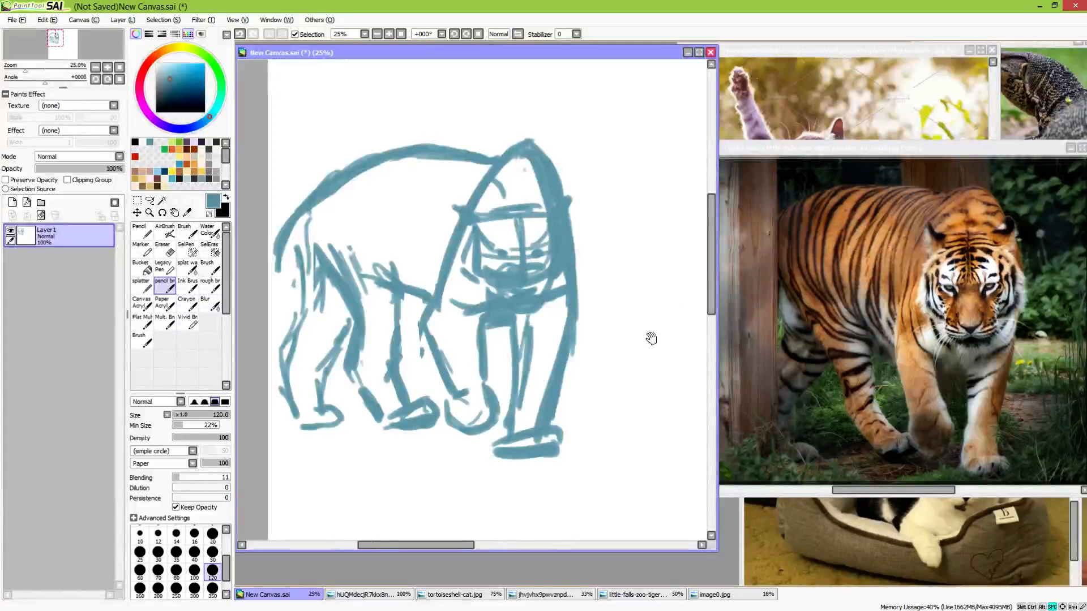
mouse_move(651, 338)
left_mouse_down()
mouse_move(553, 315)
mouse_move(575, 427)
mouse_move(745, 318)
mouse_move(702, 351)
left_mouse_up()
mouse_move(706, 399)
left_mouse_down()
mouse_move(610, 357)
mouse_move(649, 386)
left_mouse_up()
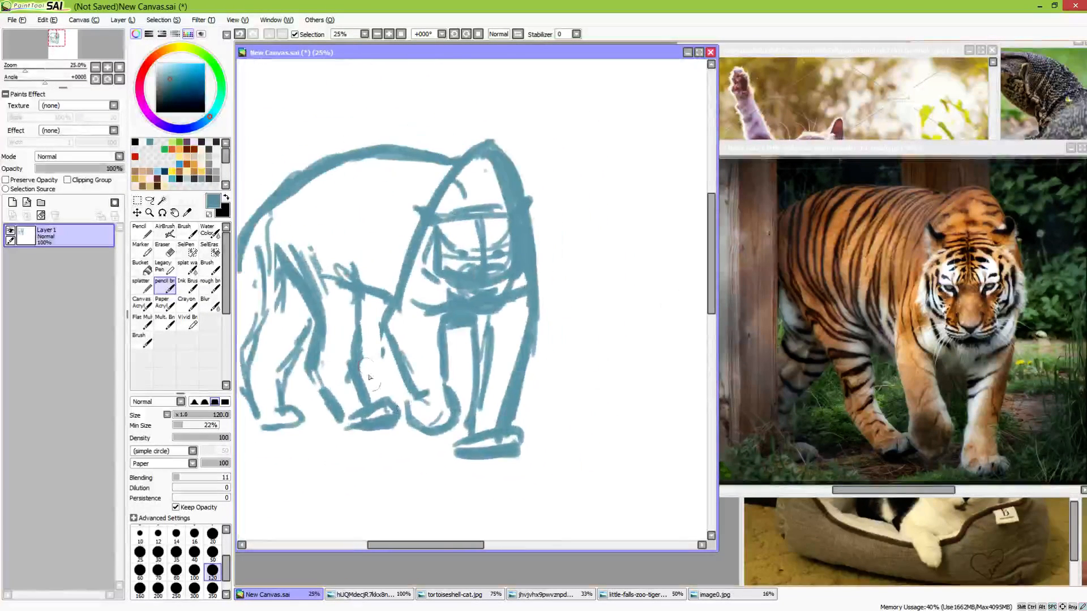
Bring the black-and-white cat photo image0.jpg into full view over the tiger reference and return to the canvas
mouse_move(428, 401)
left_mouse_down()
mouse_move(539, 340)
mouse_move(590, 406)
left_mouse_up()
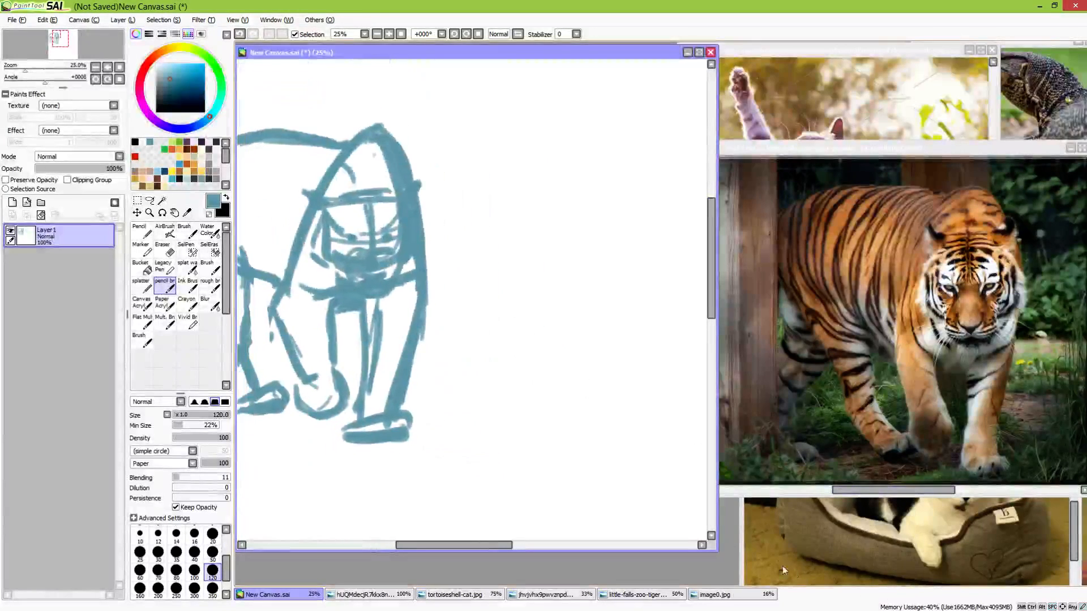
left_click(745, 554)
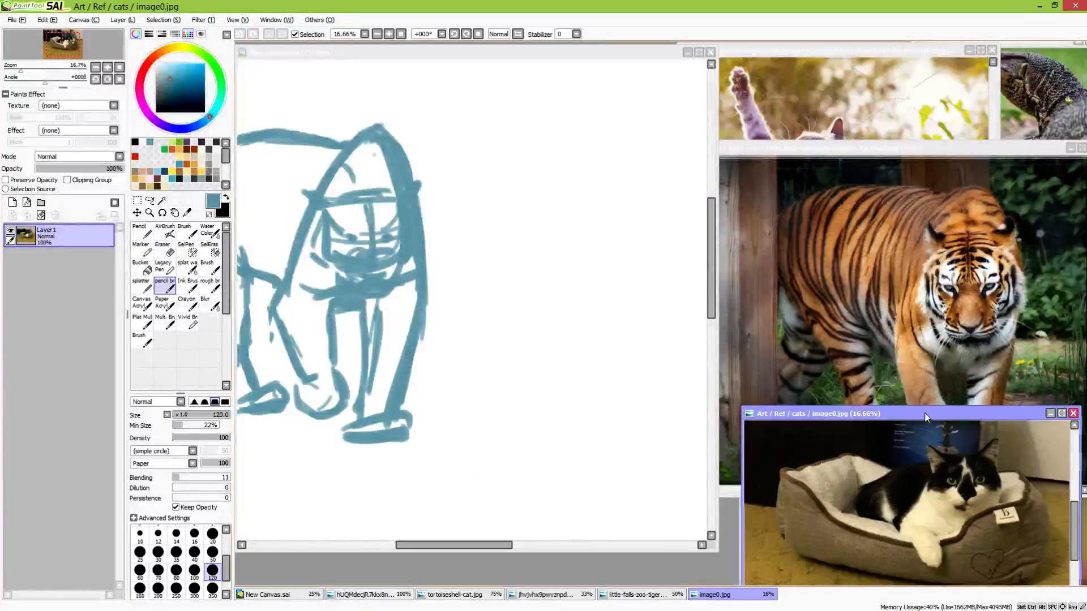
left_click_drag(915, 414, 911, 275)
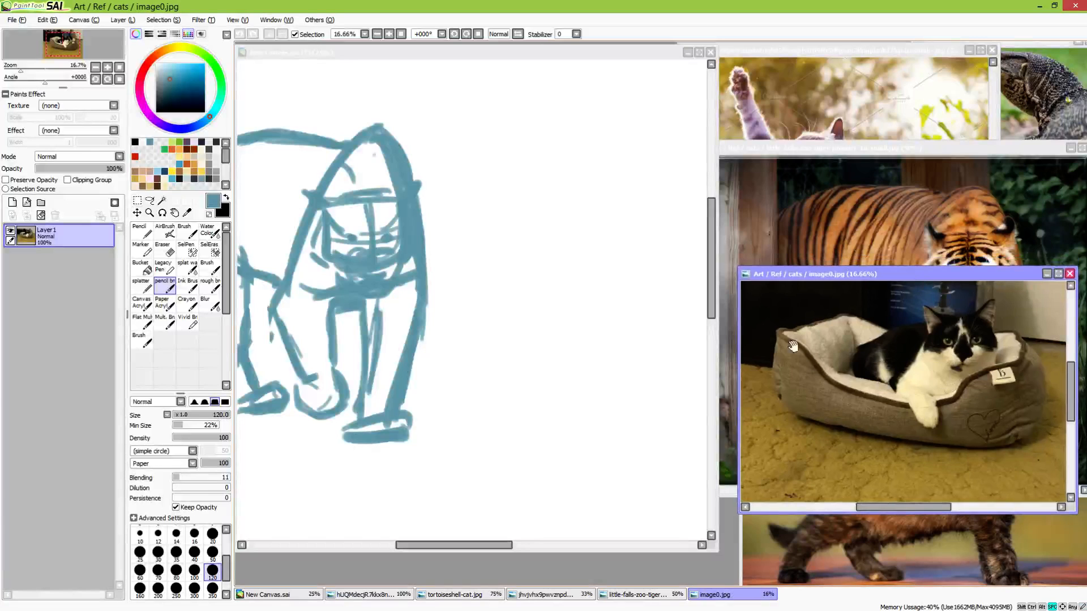
left_click(673, 301)
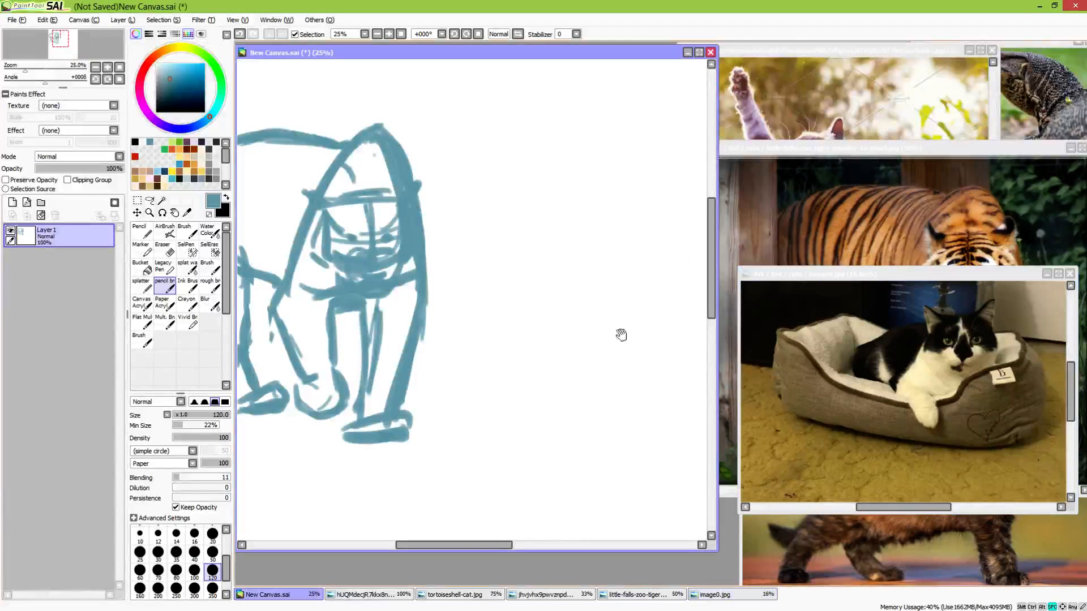
Block in the cat's head and body as solid masses on an empty canvas area with the pencil brush at size 350
left_click_drag(621, 333, 498, 368)
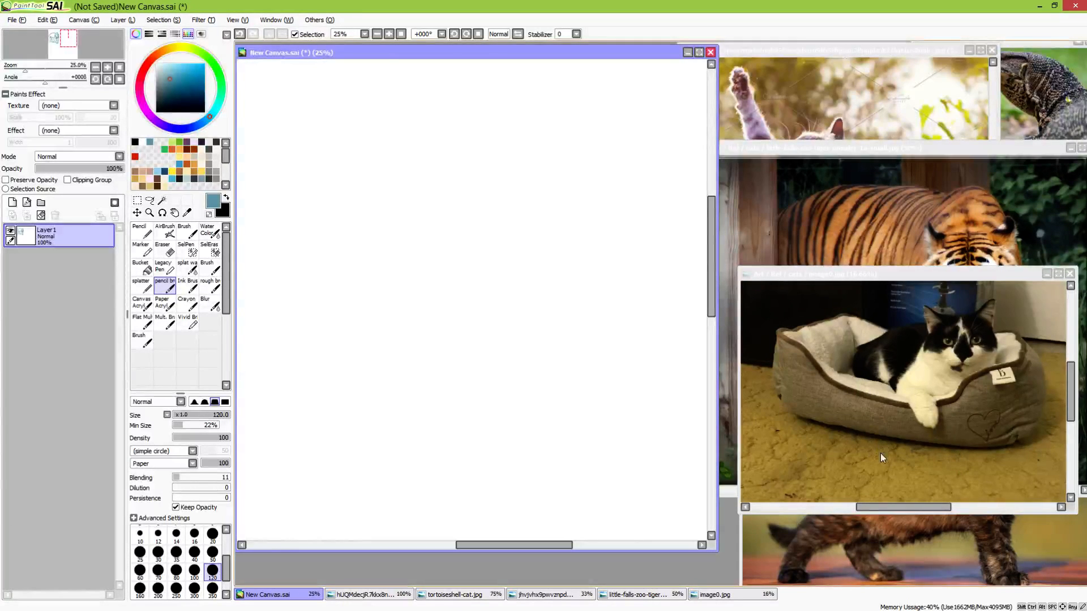
scroll(231, 571, "down", 1)
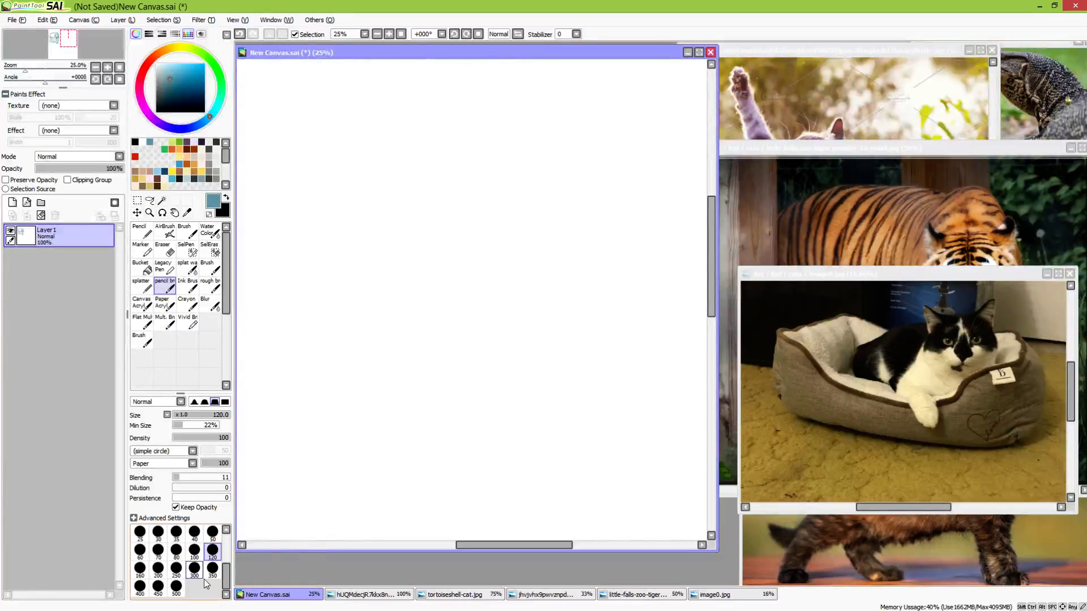
left_click(210, 570)
mouse_move(480, 189)
left_mouse_down()
mouse_move(513, 208)
mouse_move(500, 243)
mouse_move(506, 205)
mouse_move(477, 206)
left_mouse_up()
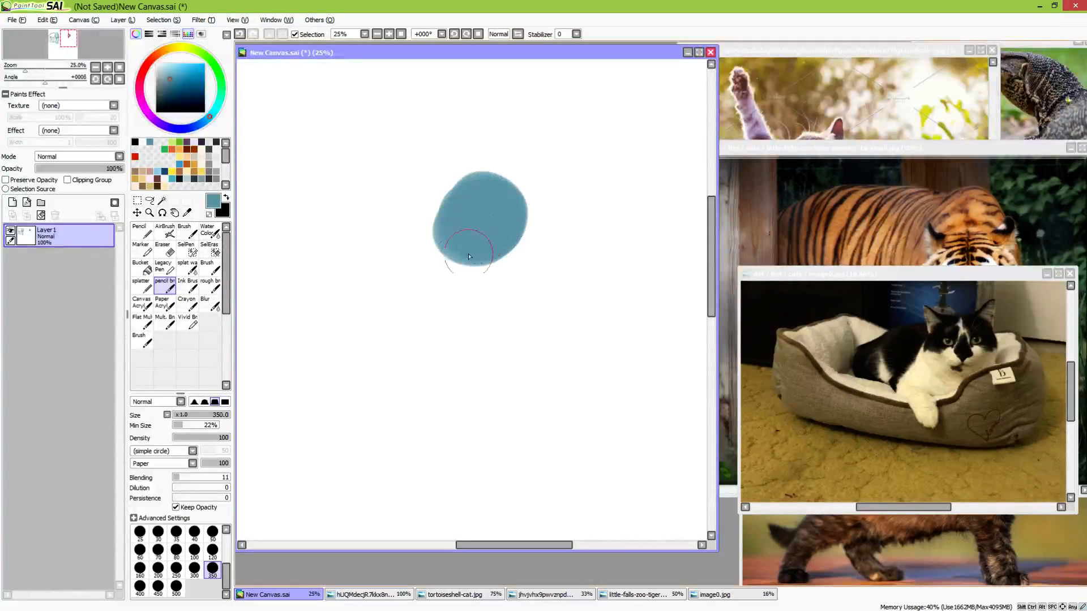
mouse_move(469, 257)
left_mouse_down()
mouse_move(403, 252)
mouse_move(472, 238)
mouse_move(365, 271)
mouse_move(452, 246)
mouse_move(413, 229)
mouse_move(372, 319)
mouse_move(385, 311)
mouse_move(368, 278)
mouse_move(327, 285)
mouse_move(374, 305)
mouse_move(426, 260)
mouse_move(407, 303)
mouse_move(466, 297)
mouse_move(491, 266)
mouse_move(460, 270)
mouse_move(512, 247)
mouse_move(536, 307)
mouse_move(504, 329)
mouse_move(496, 285)
mouse_move(509, 301)
mouse_move(444, 308)
mouse_move(480, 304)
mouse_move(434, 327)
left_mouse_up()
Try out front leg strokes below the cat's head and undo them
key("ctrl+z")
key("ctrl+z")
key("ctrl+z")
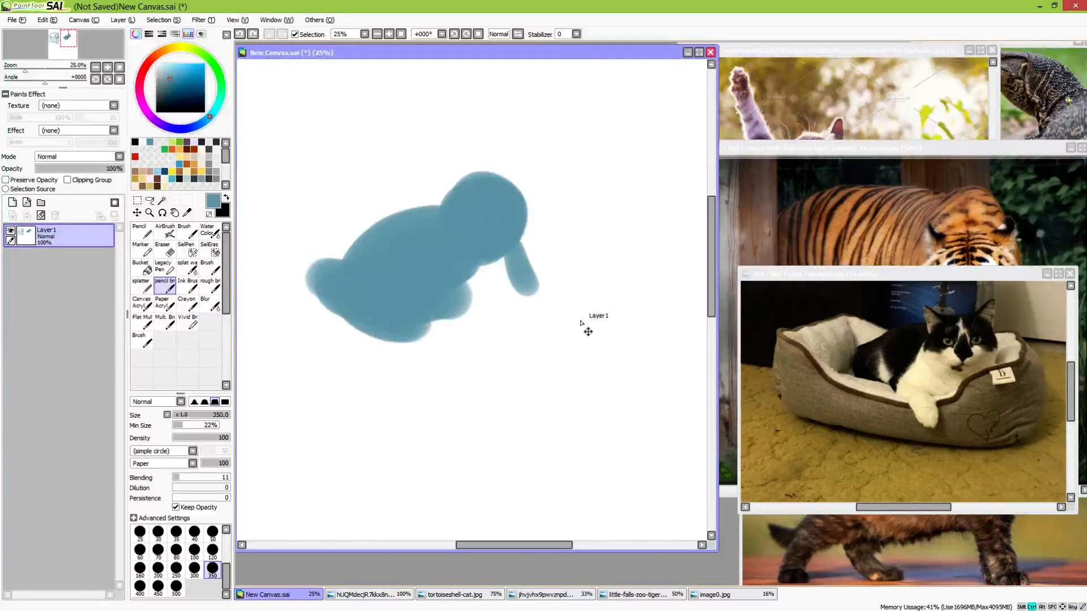
mouse_move(505, 261)
left_mouse_down()
mouse_move(504, 320)
mouse_move(496, 304)
mouse_move(492, 317)
mouse_move(433, 324)
mouse_move(435, 297)
mouse_move(426, 328)
mouse_move(440, 319)
mouse_move(422, 348)
mouse_move(452, 405)
mouse_move(448, 338)
mouse_move(452, 393)
mouse_move(426, 347)
mouse_move(440, 405)
mouse_move(452, 350)
mouse_move(442, 400)
left_mouse_up()
key("ctrl+z")
key("ctrl+z")
Paint the cat's hanging front paw, fill out the chest and hindquarters, and add two pointed ears
mouse_move(432, 340)
left_mouse_down()
mouse_move(453, 383)
mouse_move(455, 367)
mouse_move(422, 355)
mouse_move(481, 408)
left_mouse_up()
mouse_move(474, 198)
left_mouse_down()
mouse_move(432, 165)
mouse_move(459, 219)
mouse_move(439, 181)
mouse_move(520, 170)
mouse_move(524, 199)
mouse_move(498, 192)
mouse_move(519, 155)
mouse_move(514, 207)
mouse_move(463, 188)
mouse_move(503, 175)
mouse_move(520, 152)
mouse_move(512, 205)
mouse_move(429, 170)
mouse_move(457, 216)
mouse_move(480, 190)
mouse_move(469, 193)
mouse_move(505, 190)
mouse_move(524, 233)
mouse_move(509, 260)
mouse_move(506, 189)
mouse_move(512, 197)
mouse_move(520, 221)
mouse_move(486, 274)
mouse_move(497, 271)
mouse_move(490, 242)
mouse_move(505, 302)
mouse_move(524, 285)
mouse_move(489, 297)
left_mouse_up()
mouse_move(360, 300)
left_mouse_down()
mouse_move(343, 287)
mouse_move(400, 327)
mouse_move(353, 303)
mouse_move(438, 342)
mouse_move(336, 268)
mouse_move(351, 313)
mouse_move(318, 297)
mouse_move(399, 334)
left_mouse_up()
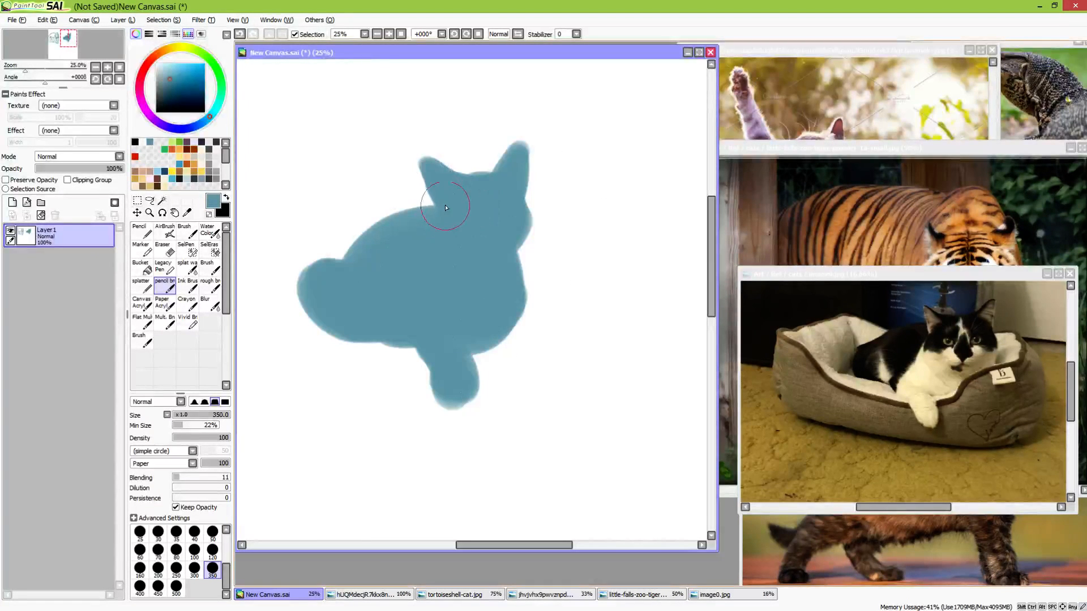
Fill out and smooth the cat's back contour between the neck and rump
left_click_drag(445, 205, 434, 227)
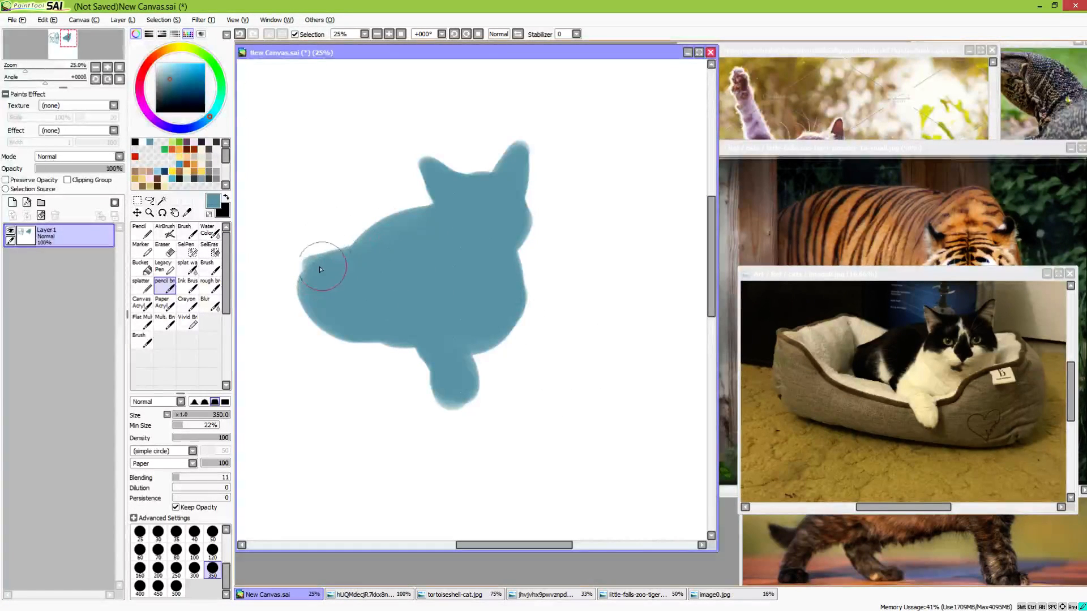
mouse_move(331, 272)
left_mouse_down()
mouse_move(384, 239)
mouse_move(440, 226)
mouse_move(392, 233)
mouse_move(428, 233)
left_mouse_up()
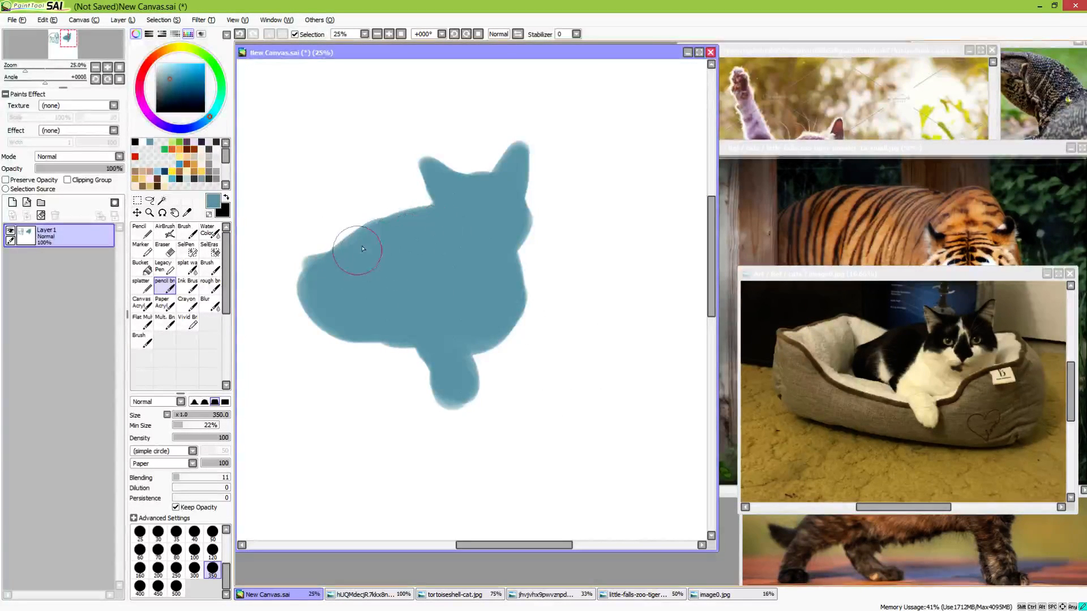
mouse_move(363, 249)
left_mouse_down()
mouse_move(421, 223)
mouse_move(408, 251)
mouse_move(331, 270)
mouse_move(317, 294)
left_mouse_up()
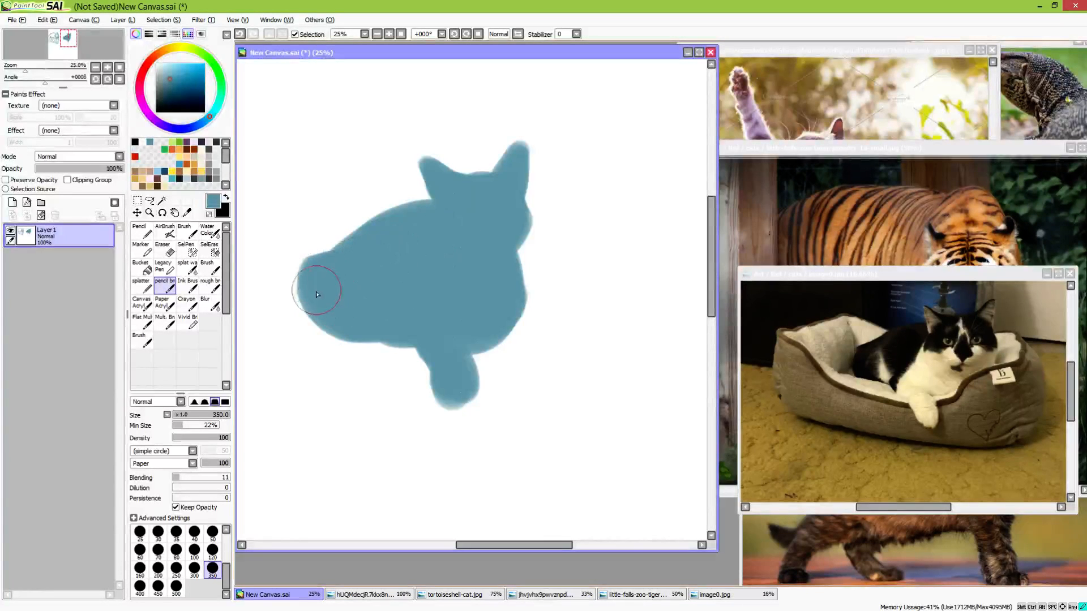
Trim the silhouette's rump, ear tips and hanging paw to sharper edges with the eraser at size 500
key("e")
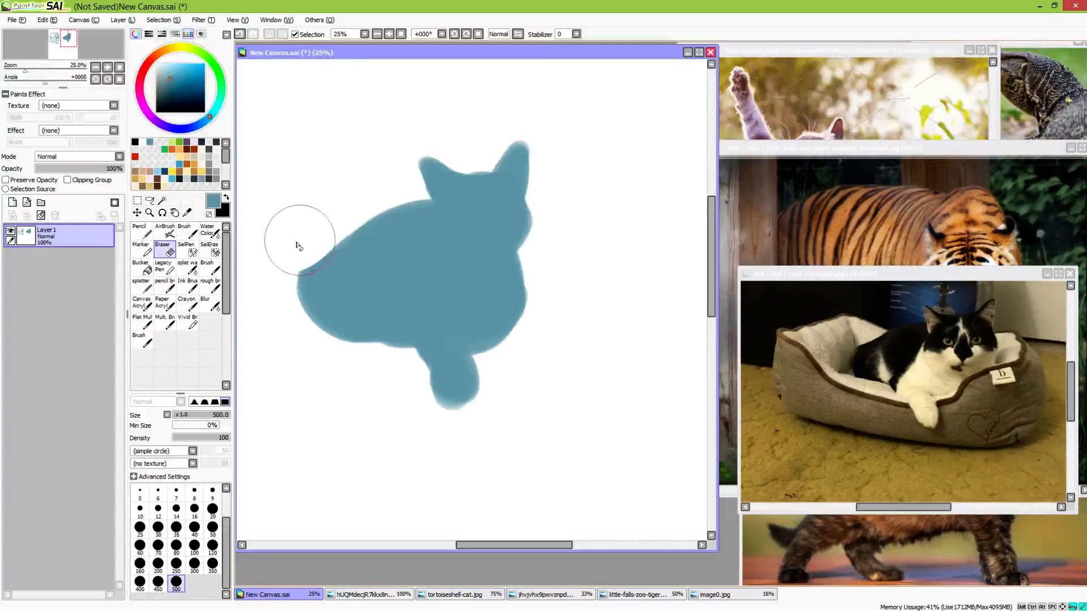
key("b")
key("e")
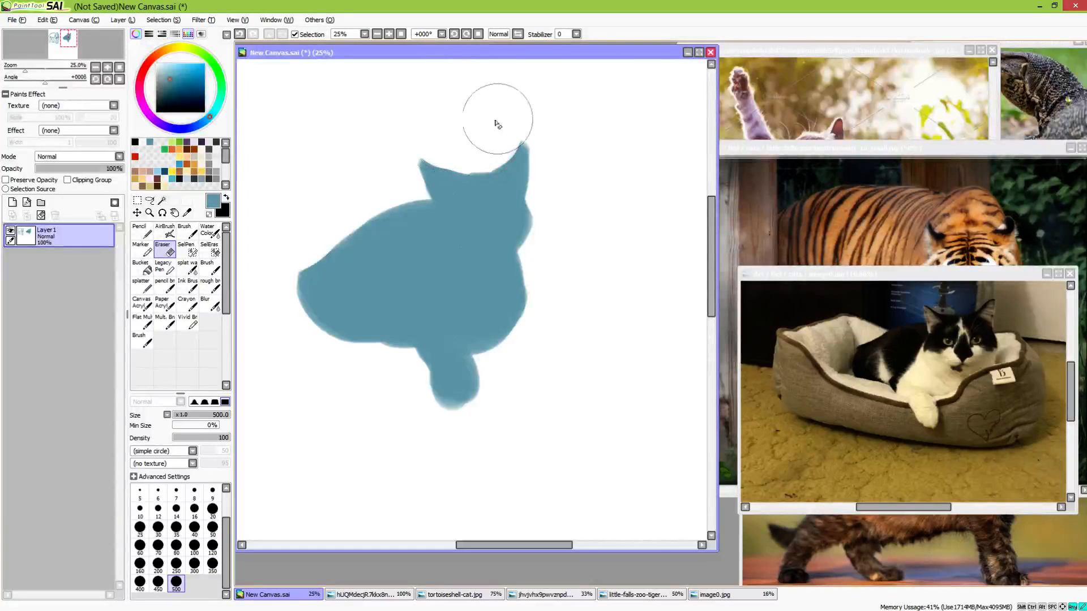
key("b")
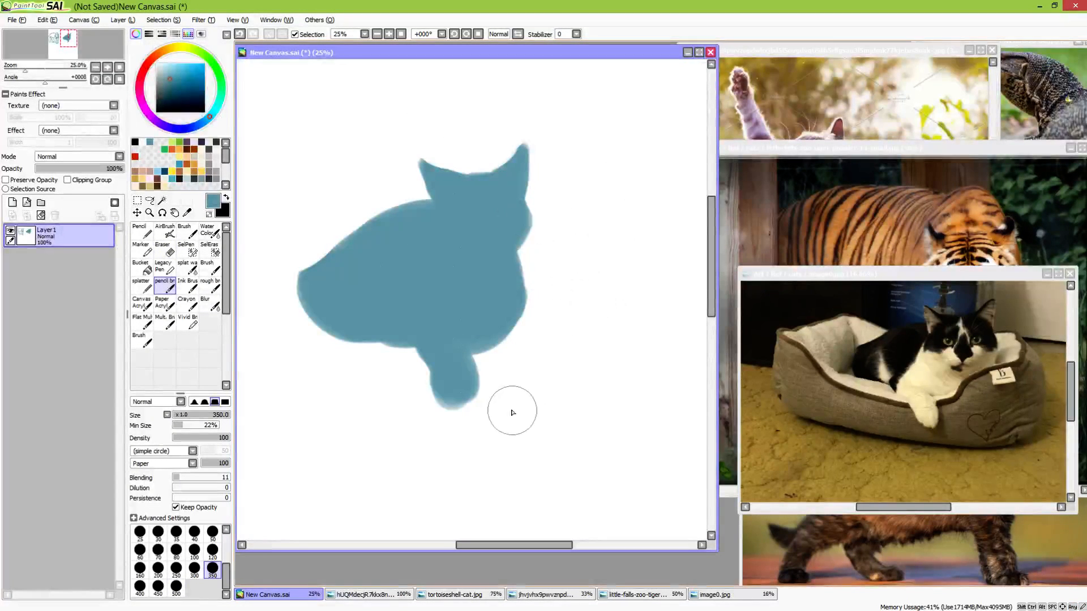
key("e")
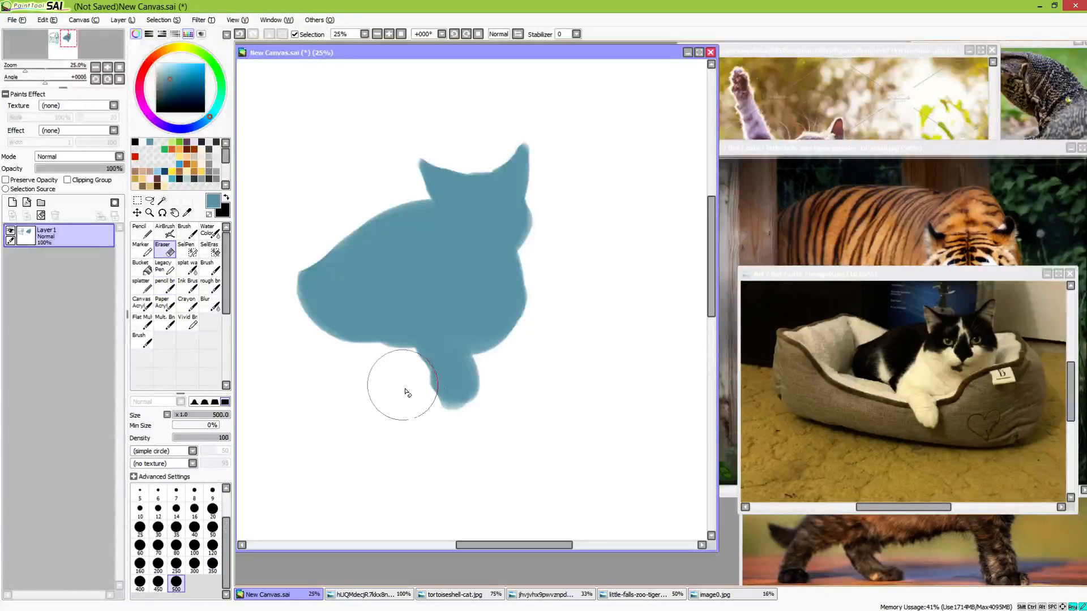
mouse_move(405, 392)
left_mouse_down()
mouse_move(441, 422)
mouse_move(510, 419)
left_mouse_up()
key("e")
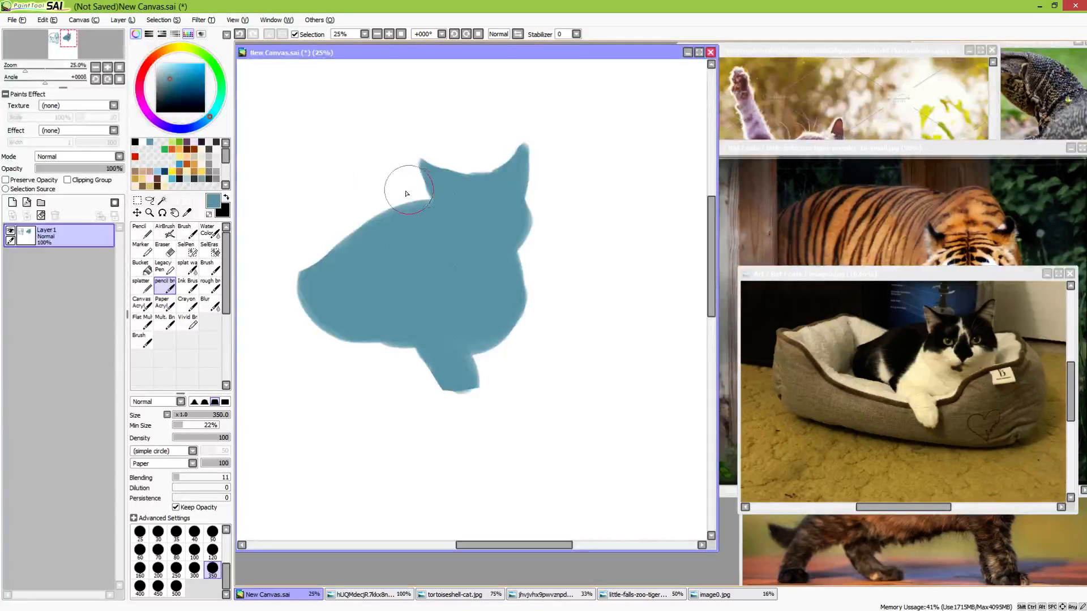
Switch the drawing colour to black, add a new layer, and set the pencil brush size to 20
left_click(226, 197)
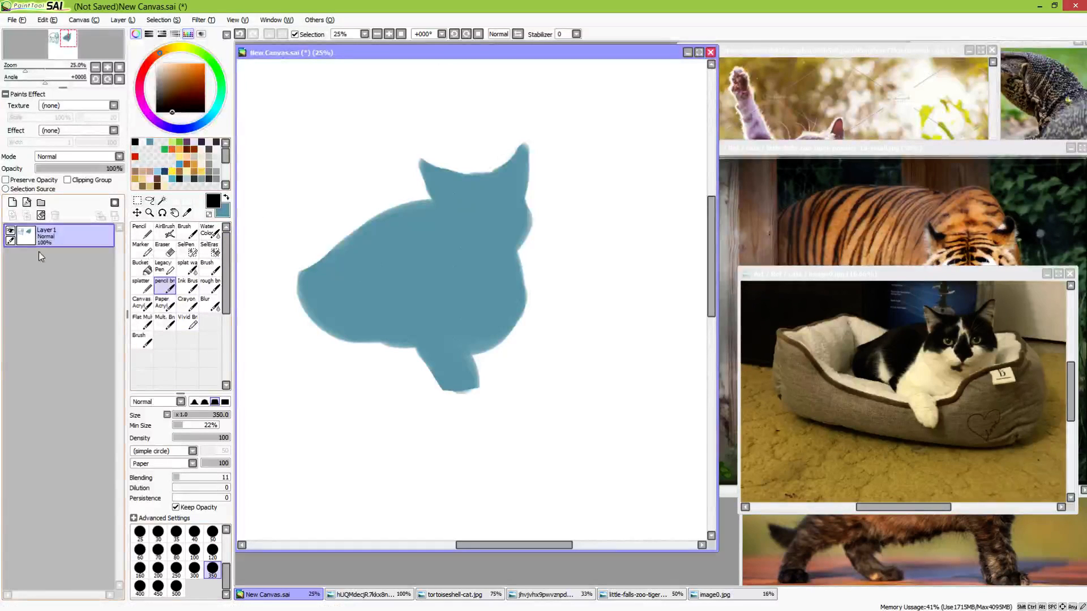
left_click(12, 202)
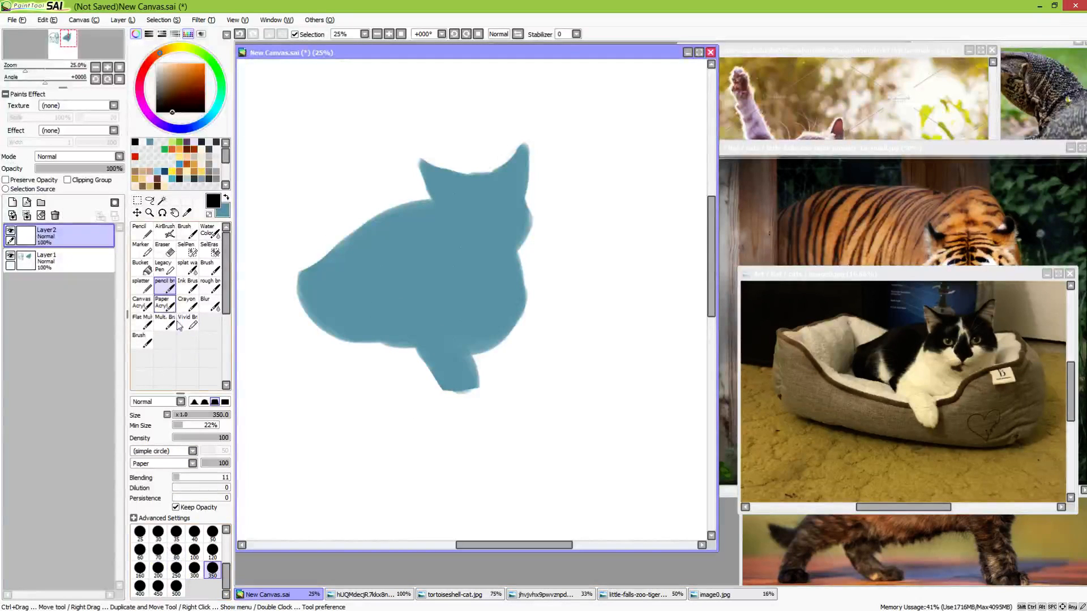
left_click_drag(226, 576, 226, 557)
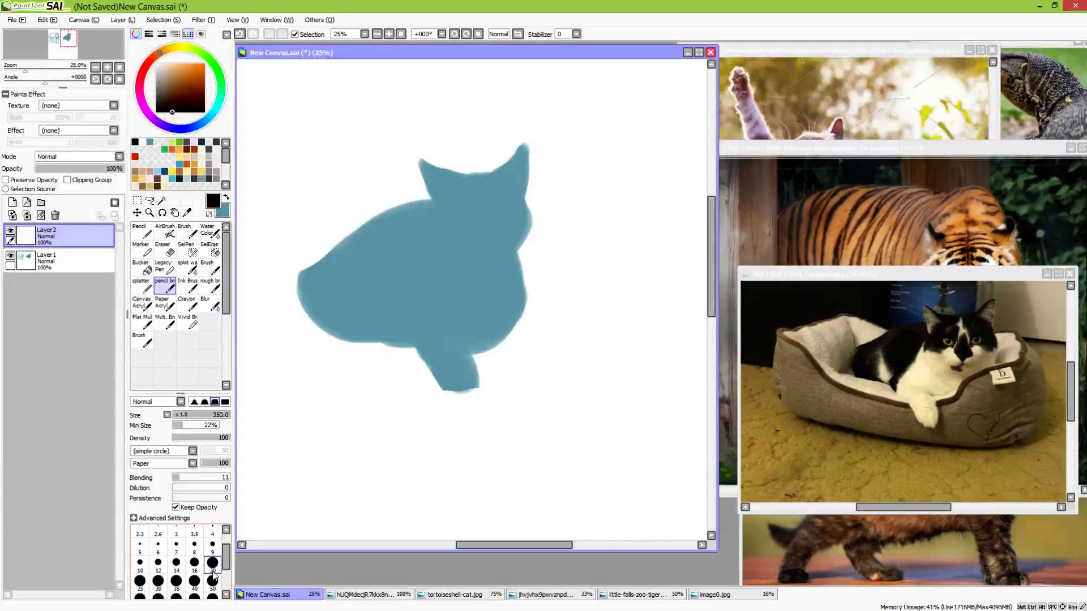
left_click(214, 573)
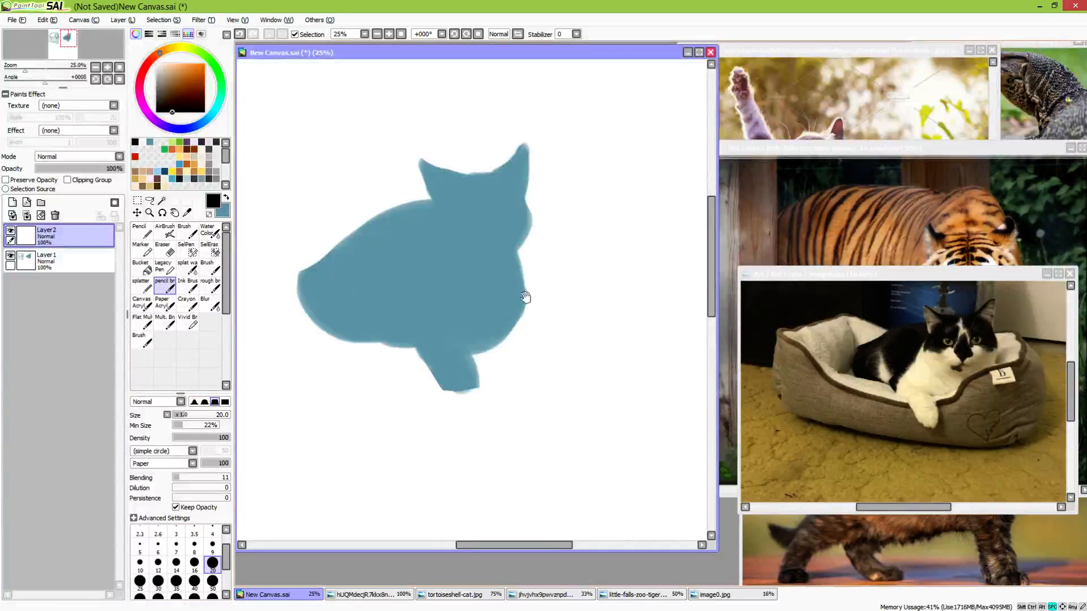
Lower the silhouette layer's opacity to 32% and reselect the new empty layer for drawing
left_click_drag(526, 298, 539, 323)
key("ctrl+plus")
key("ctrl+plus")
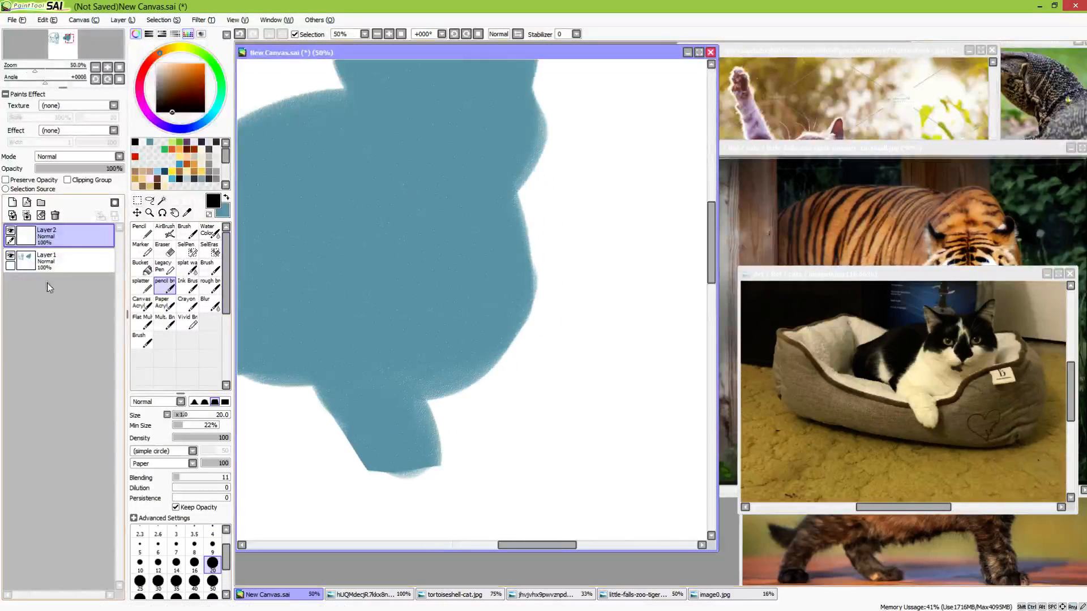
left_click(57, 262)
left_click_drag(67, 169, 65, 175)
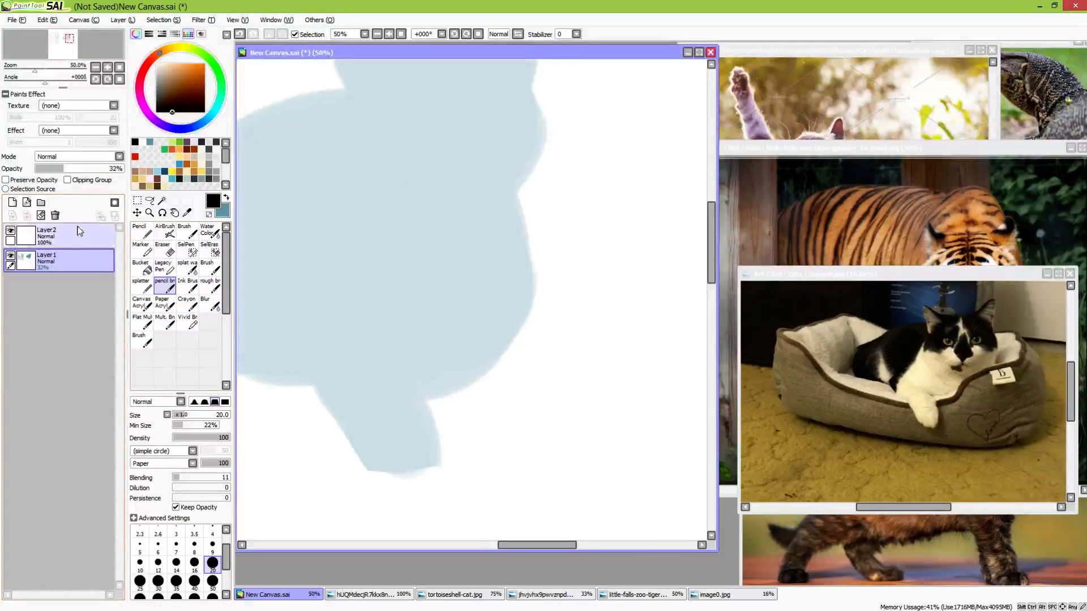
left_click(56, 235)
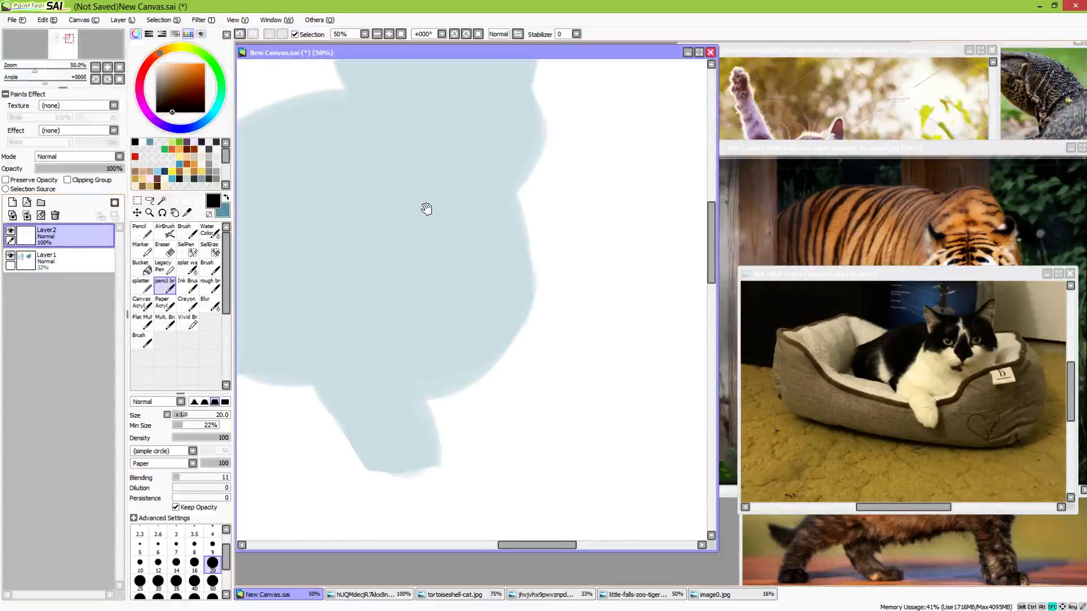
left_click_drag(427, 211, 522, 308)
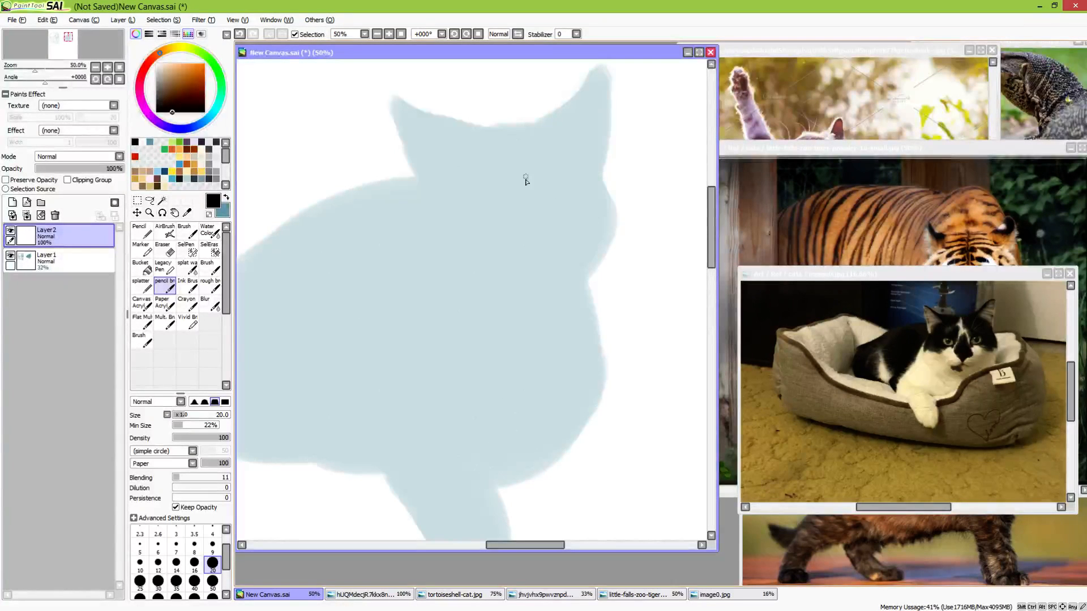
mouse_move(493, 154)
left_mouse_down()
mouse_move(588, 222)
mouse_move(440, 225)
mouse_move(558, 155)
mouse_move(559, 245)
left_mouse_up()
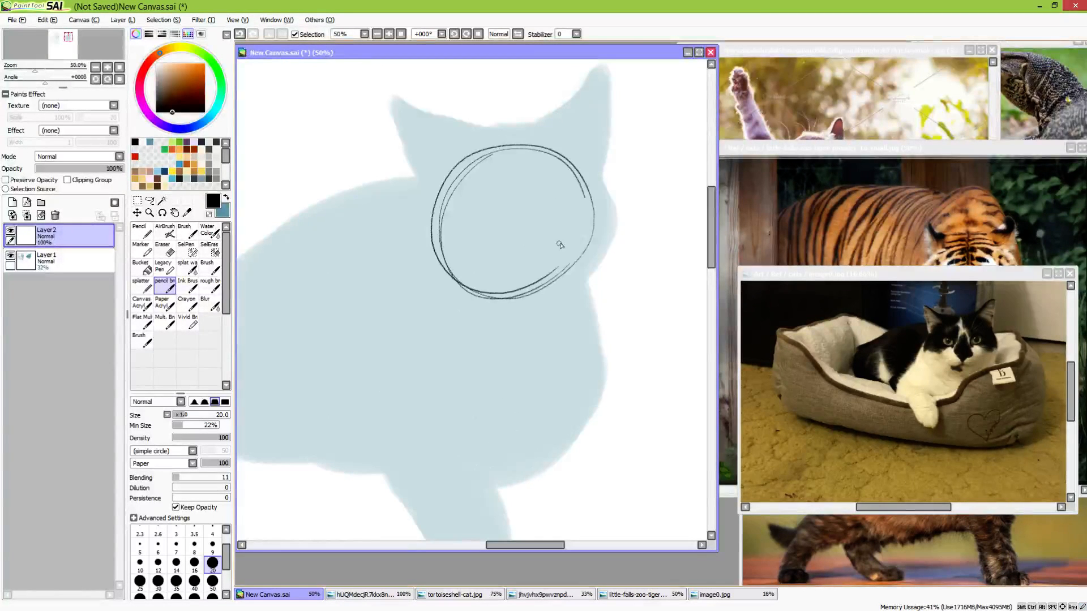
key("ctrl+z")
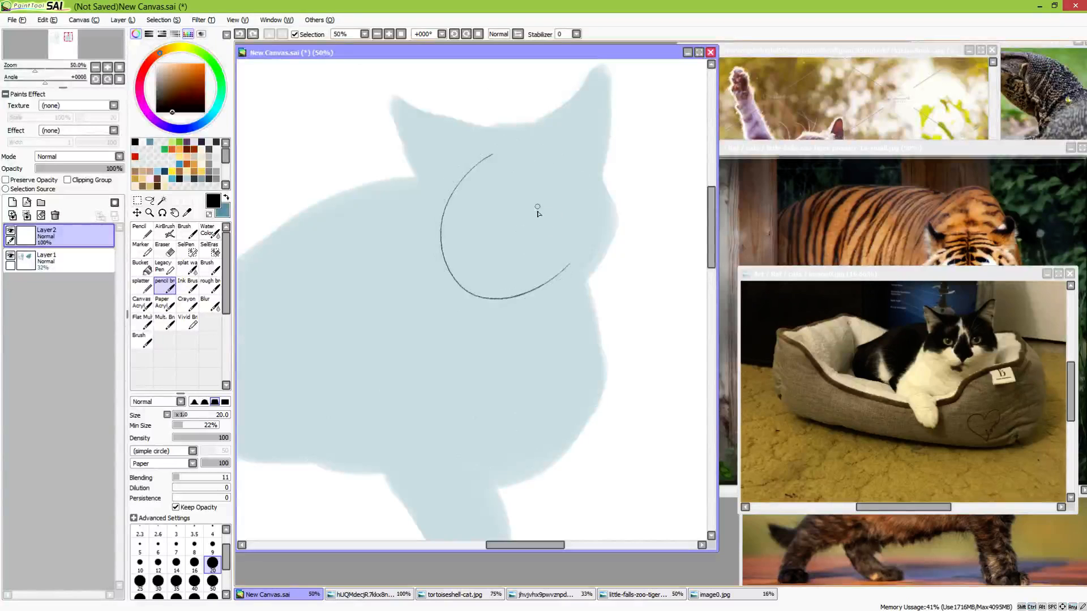
key("ctrl+z")
left_click_drag(511, 143, 589, 221)
mouse_move(583, 167)
left_mouse_down()
mouse_move(490, 149)
mouse_move(461, 268)
mouse_move(515, 138)
mouse_move(555, 277)
mouse_move(588, 205)
mouse_move(552, 283)
left_mouse_up()
key("ctrl+z")
key("ctrl+z")
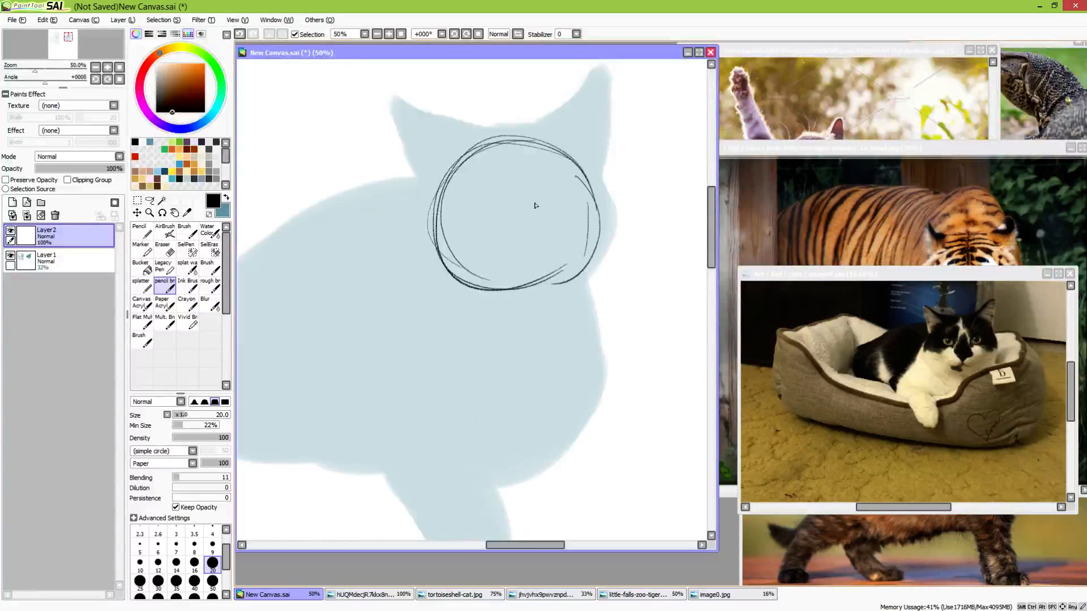
left_click_drag(519, 141, 540, 287)
key("ctrl+z")
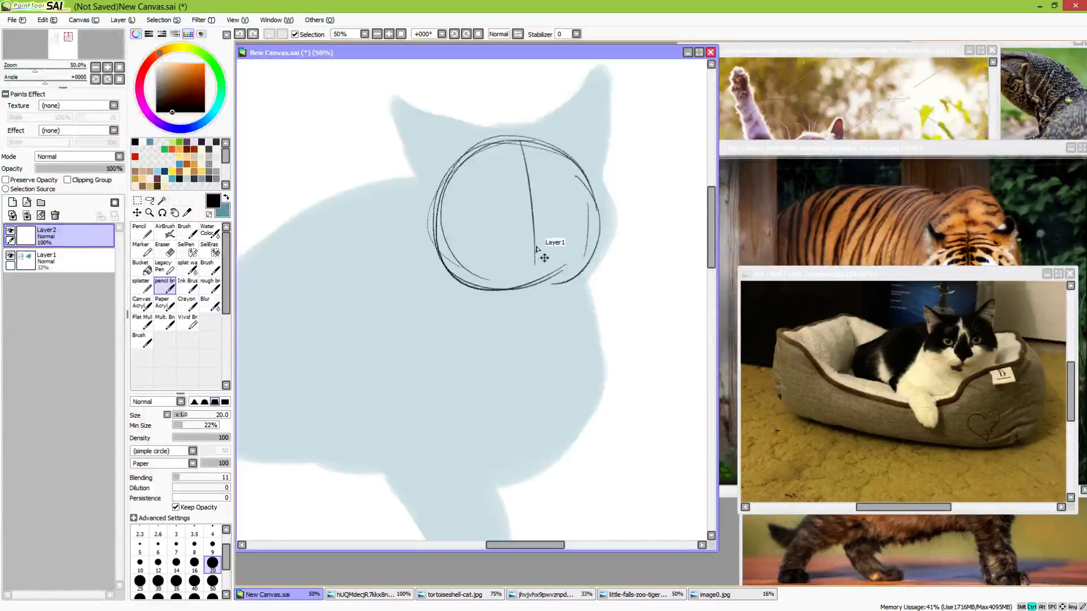
key("ctrl+z")
key("ctrl+z")
key("ctrl+z")
key("ctrl+z")
key("ctrl+z")
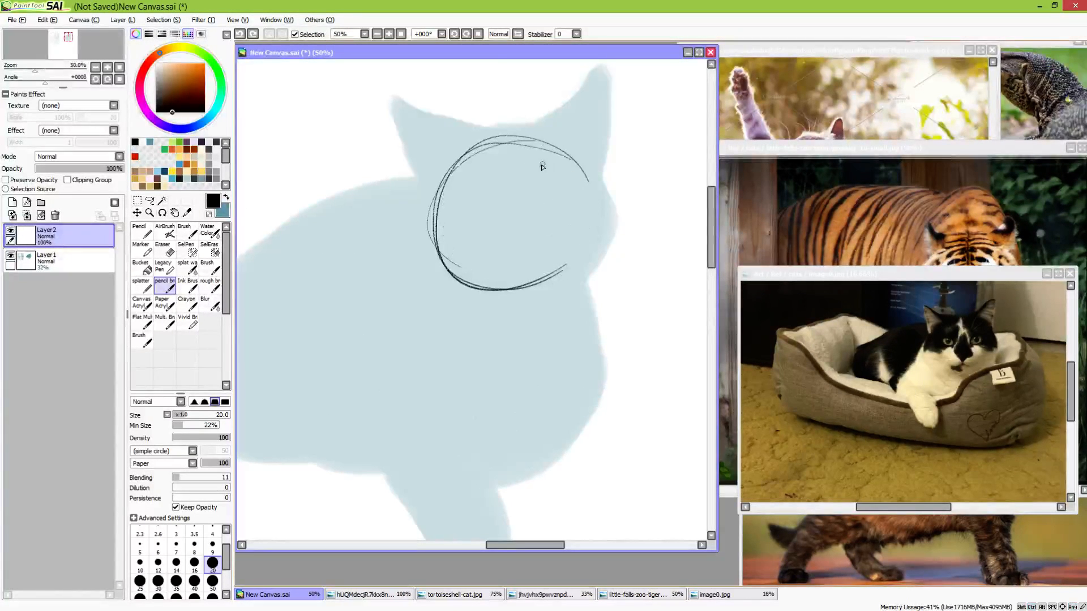
key("ctrl+z")
key("ctrl+z")
key("ctrl+z")
left_click_drag(515, 139, 512, 288)
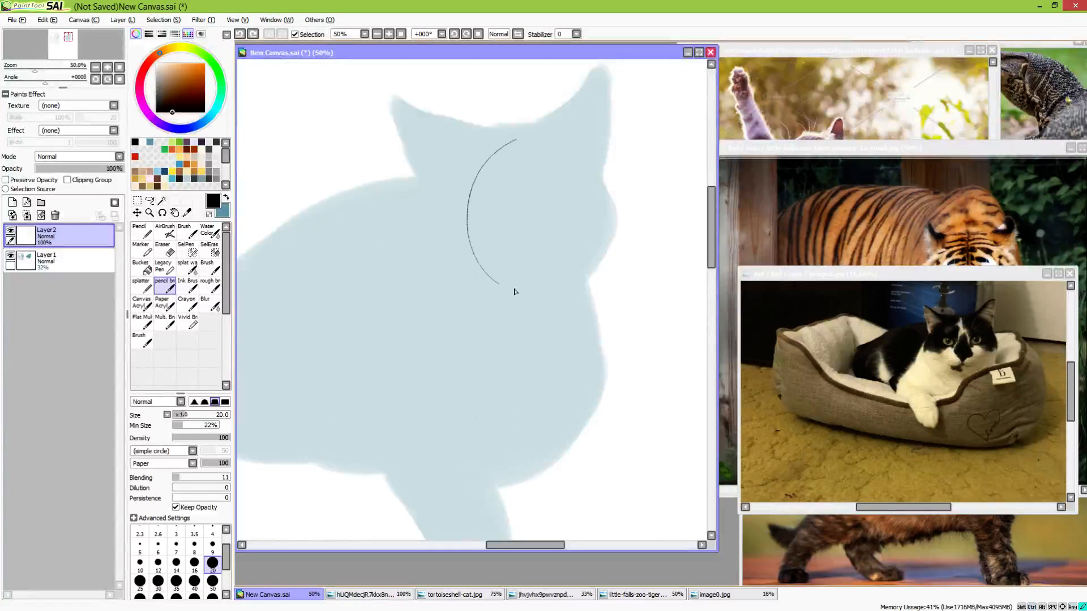
mouse_move(597, 190)
left_mouse_down()
mouse_move(498, 280)
mouse_move(577, 262)
mouse_move(509, 285)
left_mouse_up()
key("ctrl+z")
key("ctrl+z")
key("ctrl+z")
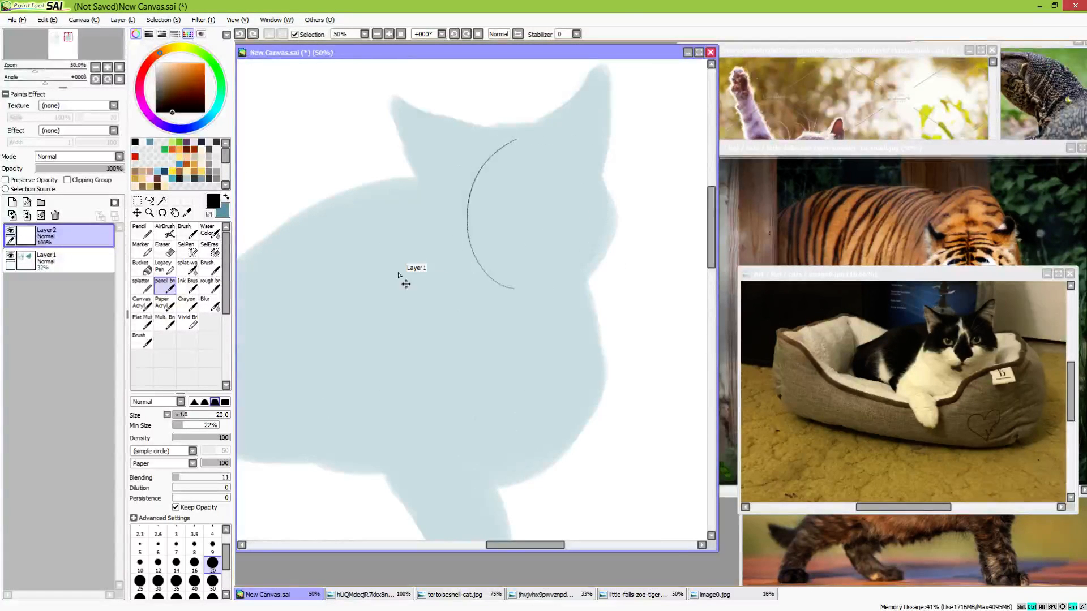
Reduce the pencil brush size to 16 and sketch a loose circle for the cat's head over the silhouette
key("bracketleft")
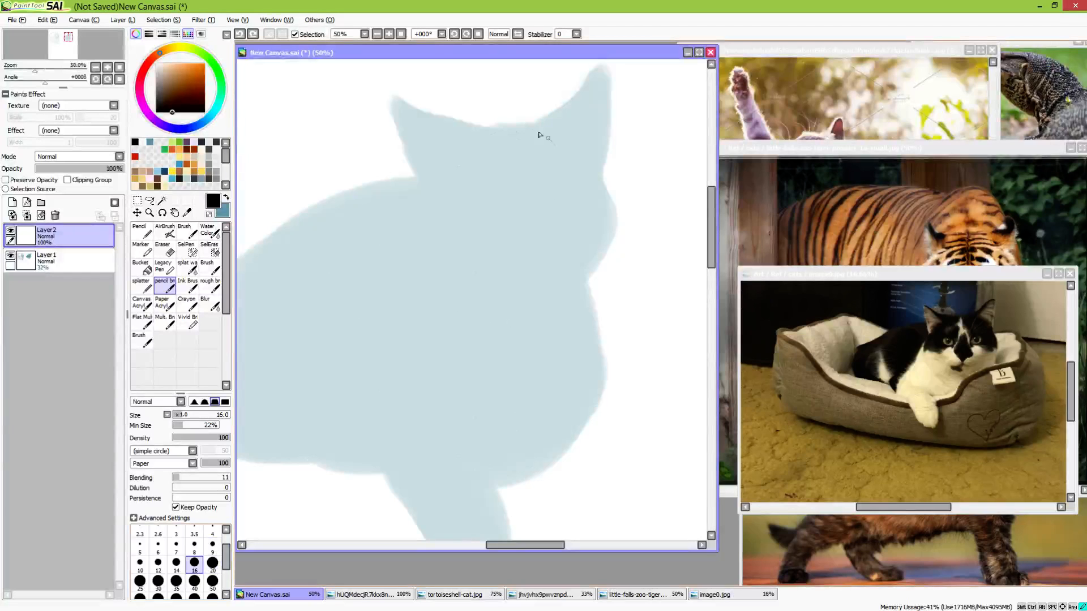
mouse_move(481, 143)
left_mouse_down()
mouse_move(601, 280)
mouse_move(516, 311)
left_mouse_up()
key("ctrl+z")
key("ctrl+z")
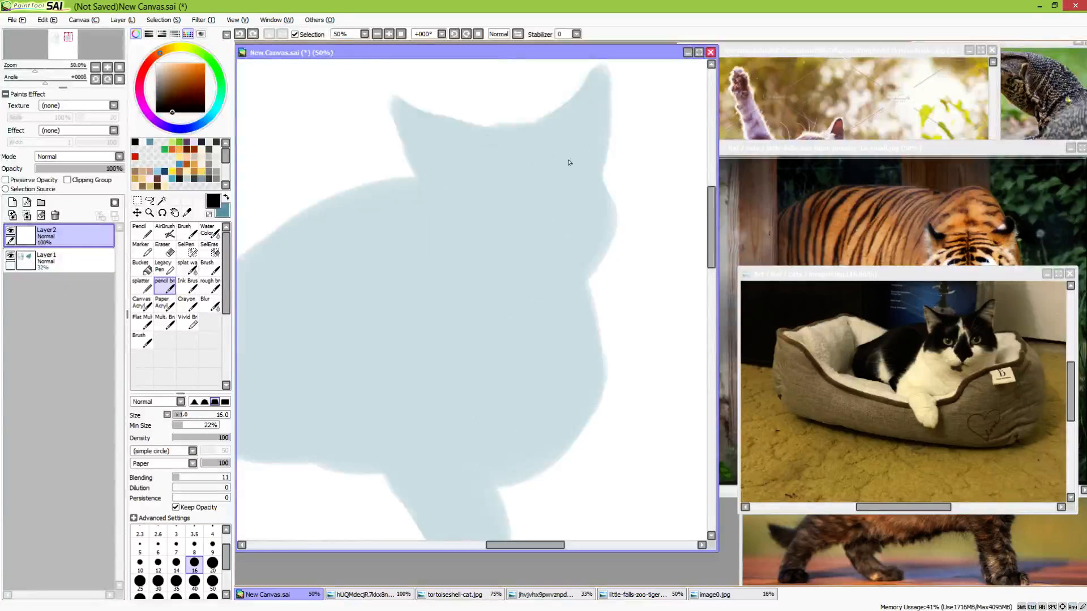
mouse_move(569, 163)
left_mouse_down()
mouse_move(486, 280)
mouse_move(541, 147)
mouse_move(554, 276)
mouse_move(446, 188)
mouse_move(607, 222)
mouse_move(463, 262)
mouse_move(563, 149)
mouse_move(558, 279)
left_mouse_up()
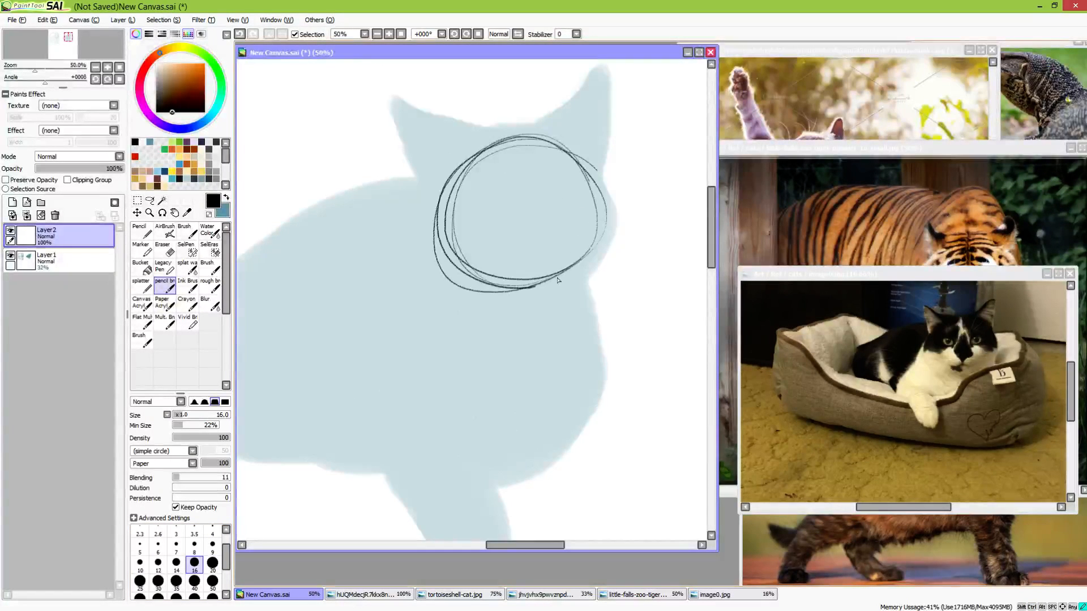
Draw a curved vertical centre line on the head circle, offset towards the side the cat is facing
left_click_drag(541, 149, 560, 292)
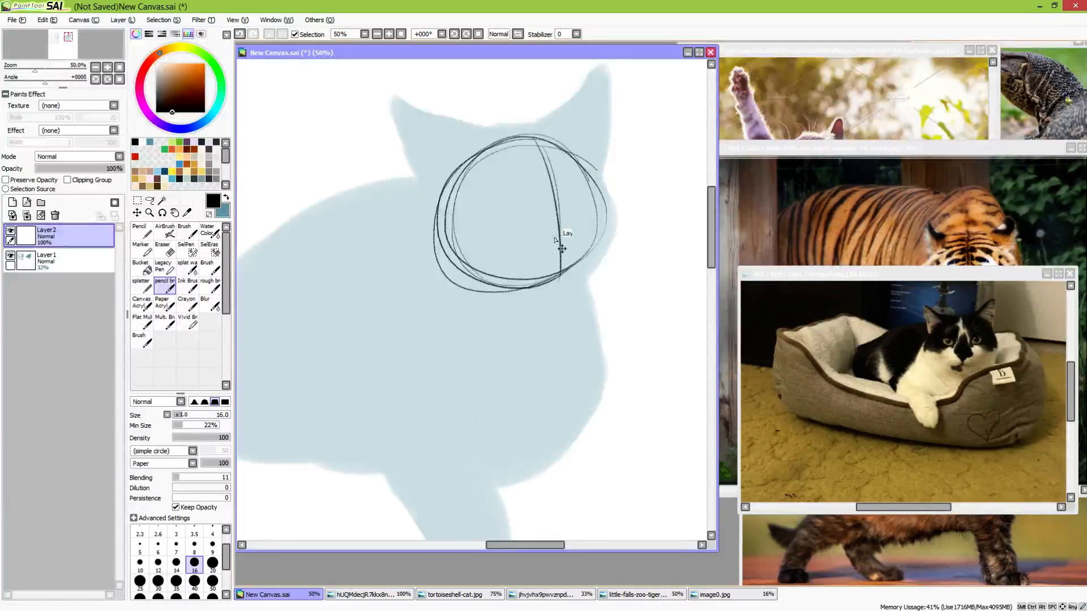
key("ctrl+z")
key("ctrl+z")
left_click_drag(528, 123, 553, 229)
key("ctrl+z")
left_click_drag(537, 139, 564, 266)
key("ctrl+z")
key("ctrl+z")
mouse_move(556, 146)
left_mouse_down()
mouse_move(577, 255)
mouse_move(577, 245)
left_mouse_up()
Draw a curved horizontal guideline across the head circle, crossing the vertical centre line
mouse_move(474, 216)
left_mouse_down()
mouse_move(590, 195)
mouse_move(497, 206)
mouse_move(590, 202)
left_mouse_up()
key("ctrl+z")
left_click_drag(491, 214, 594, 196)
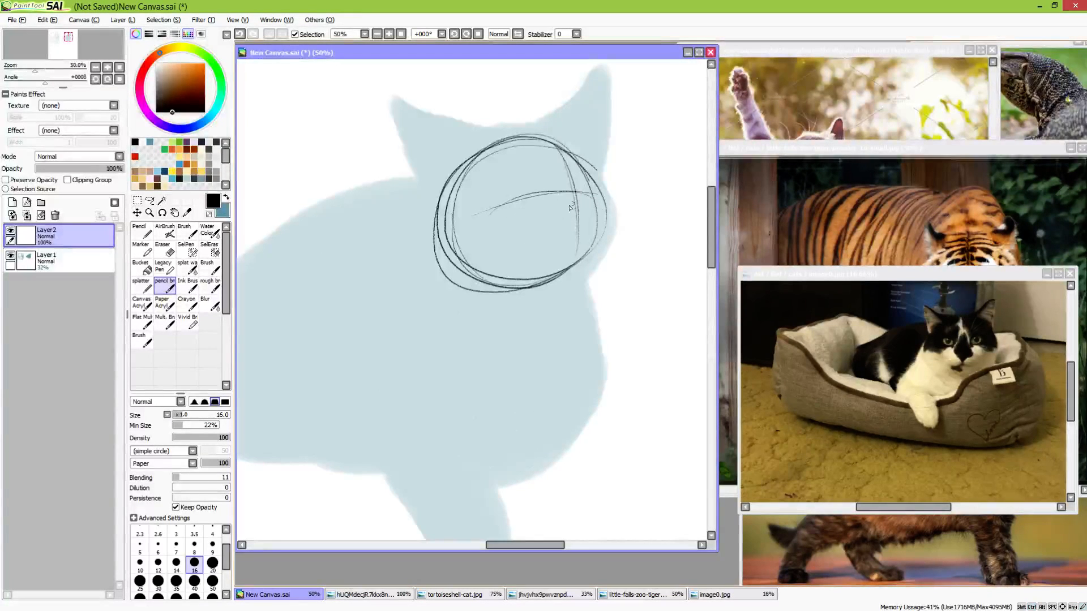
key("ctrl+z")
left_click_drag(491, 213, 603, 189)
key("ctrl+z")
left_click_drag(501, 213, 599, 200)
Sketch an oval muzzle overlapping the front edge of the head circle and refine the nose bridge line above it
mouse_move(616, 241)
left_mouse_down()
mouse_move(579, 247)
mouse_move(611, 199)
mouse_move(621, 239)
left_mouse_up()
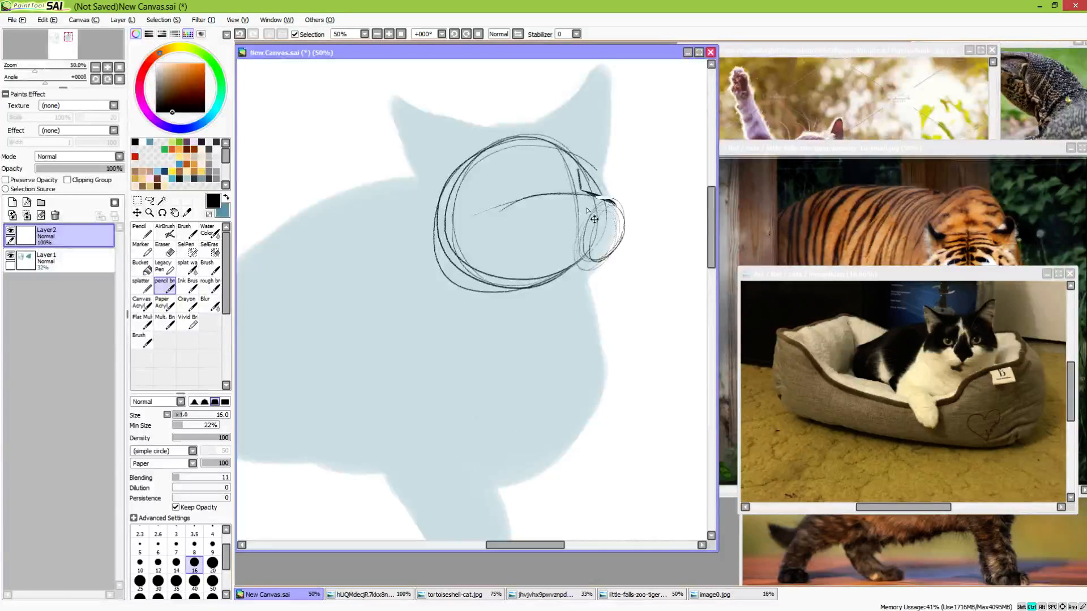
key("ctrl+z")
key("ctrl+z")
left_click_drag(581, 190, 601, 201)
Mark the nose on the muzzle and sketch a round eye on each side of the face's centre line
key("ctrl+z")
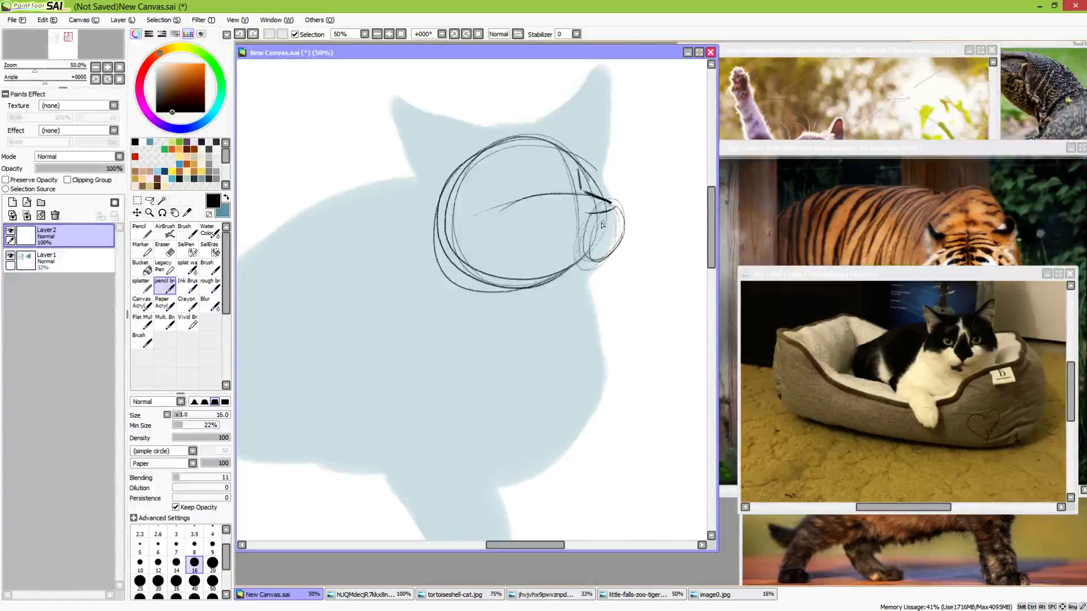
left_click_drag(587, 214, 613, 208)
key("ctrl+z")
key("ctrl+z")
mouse_move(533, 171)
left_mouse_down()
mouse_move(546, 165)
mouse_move(527, 182)
left_mouse_up()
left_click_drag(593, 178, 588, 187)
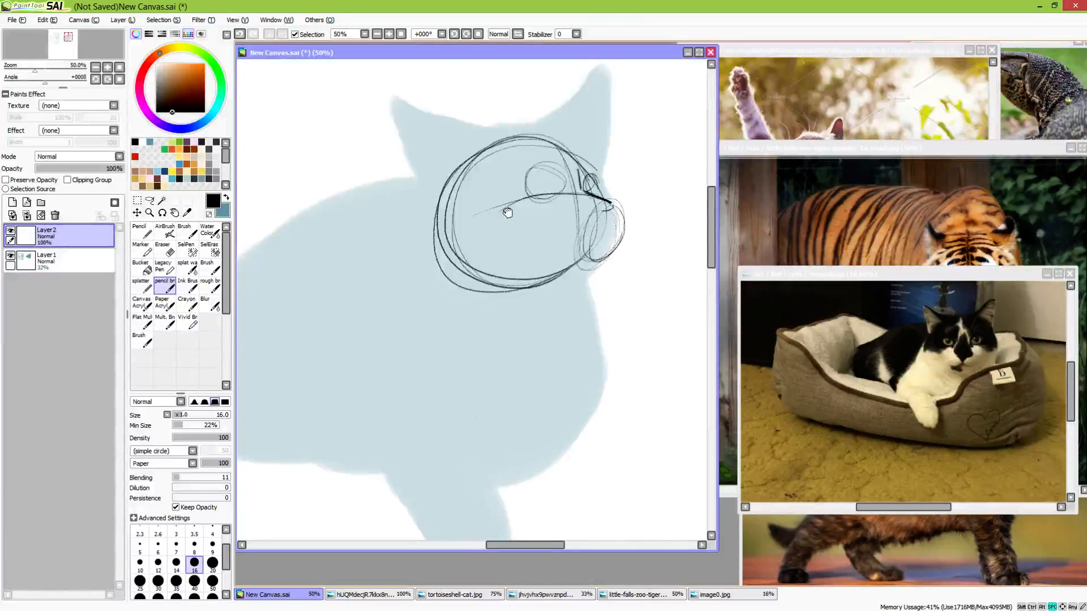
Draw the near ear as a tall pointed triangle and add angular cheek and jaw lines inside the head circle
left_click_drag(507, 213, 545, 269)
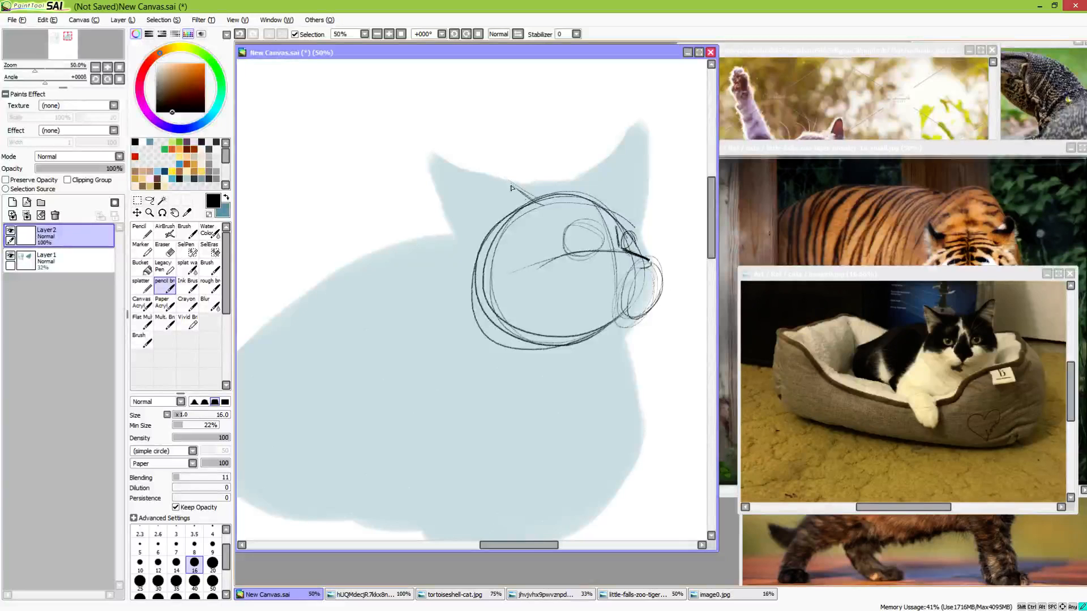
mouse_move(511, 188)
left_mouse_down()
mouse_move(463, 169)
mouse_move(475, 241)
mouse_move(457, 225)
mouse_move(481, 254)
left_mouse_up()
mouse_move(442, 151)
left_mouse_down()
mouse_move(498, 184)
mouse_move(463, 158)
mouse_move(483, 244)
mouse_move(513, 295)
mouse_move(569, 317)
left_mouse_up()
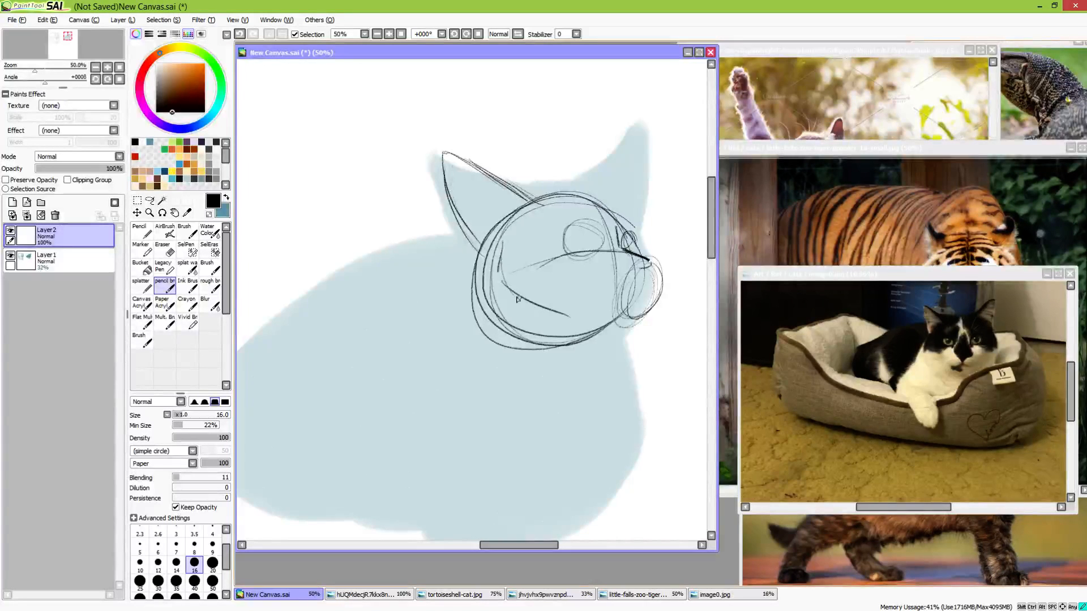
left_click_drag(509, 293, 569, 318)
mouse_move(503, 232)
left_mouse_down()
mouse_move(502, 284)
mouse_move(582, 322)
left_mouse_up()
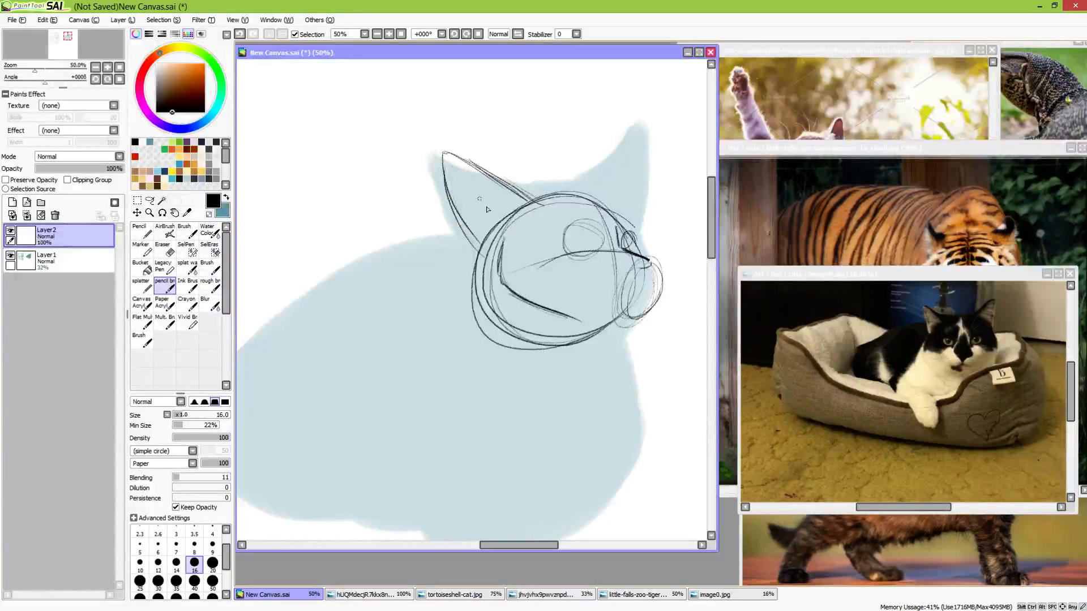
Erase the head circle's construction lines outside the cheek and jaw with the eraser at size 50
key("e")
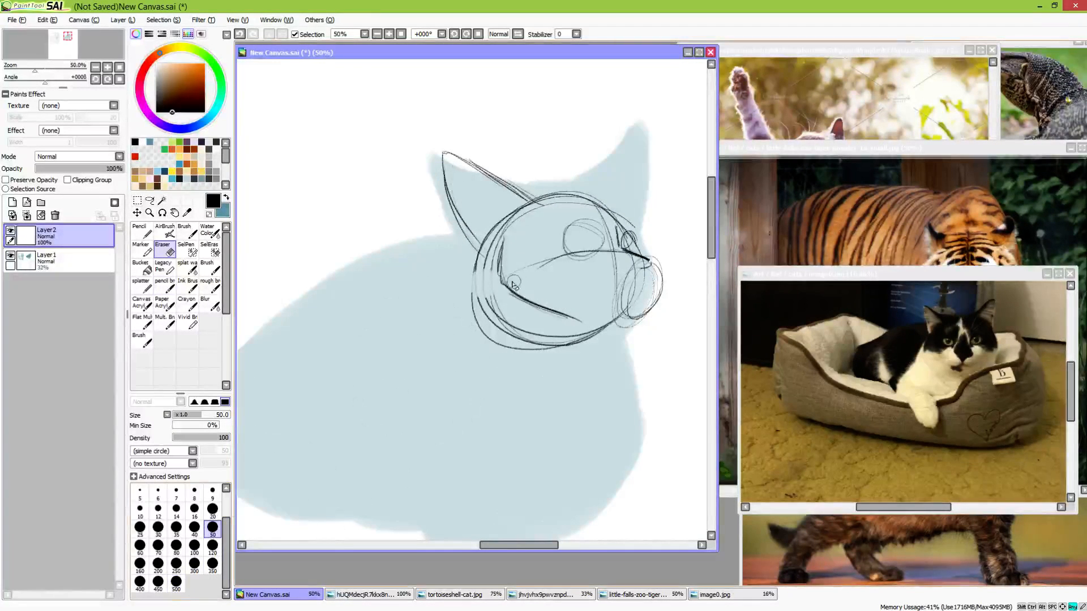
mouse_move(513, 285)
left_mouse_down()
mouse_move(505, 339)
mouse_move(545, 355)
mouse_move(543, 339)
mouse_move(584, 351)
mouse_move(563, 352)
mouse_move(586, 335)
left_mouse_up()
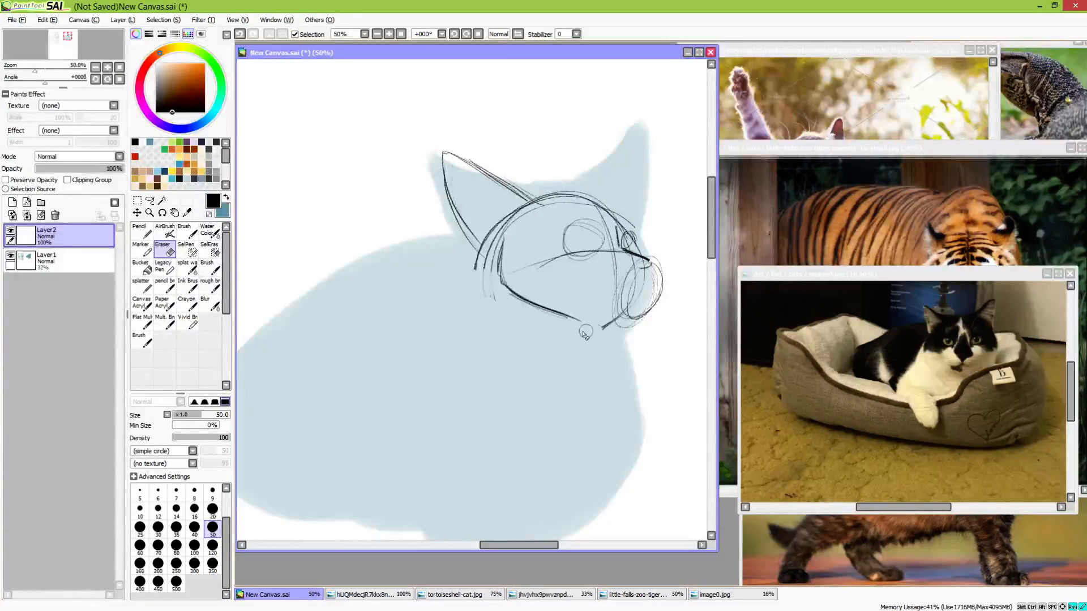
left_click_drag(479, 270, 492, 294)
Draw the chin beneath the muzzle and a straight line down the front of the neck and chest with the pencil brush
key("b")
key("space")
mouse_move(592, 386)
left_mouse_down()
mouse_move(607, 283)
mouse_move(657, 278)
left_mouse_up()
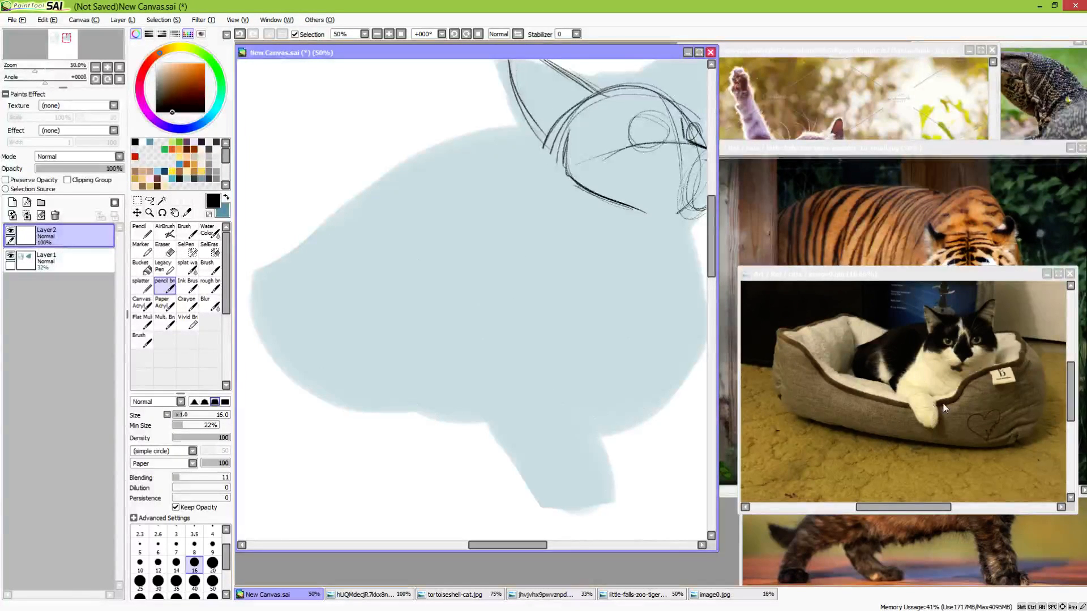
left_click_drag(570, 342, 514, 334)
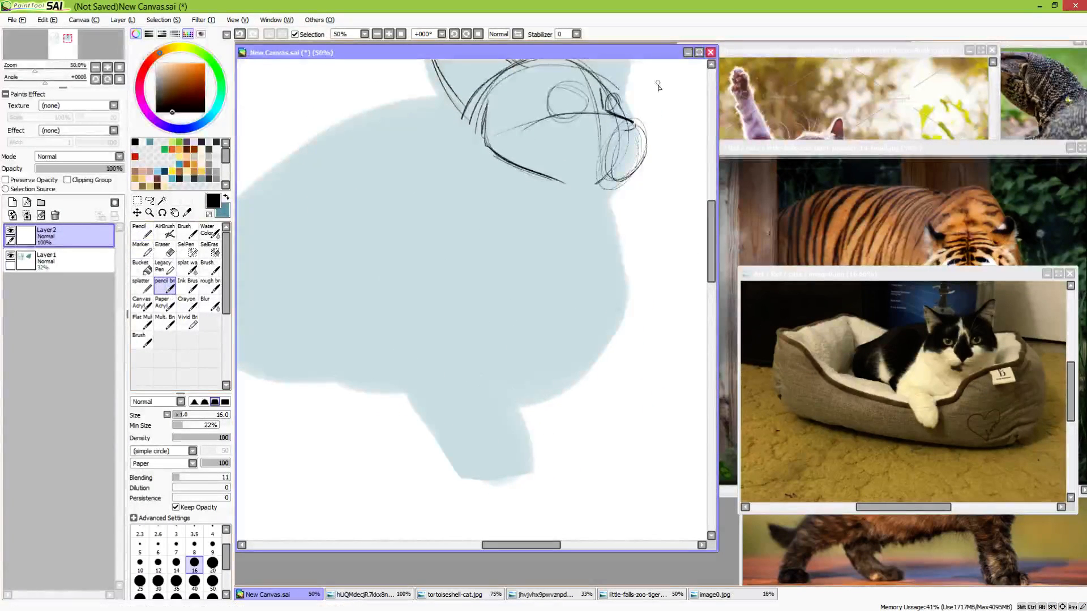
mouse_move(643, 127)
left_mouse_down()
mouse_move(628, 187)
mouse_move(594, 196)
mouse_move(595, 232)
mouse_move(585, 204)
mouse_move(600, 312)
mouse_move(560, 355)
left_mouse_up()
left_click_drag(607, 305, 546, 371)
left_click_drag(590, 328, 538, 370)
key("ctrl+z")
key("ctrl+z")
key("ctrl+z")
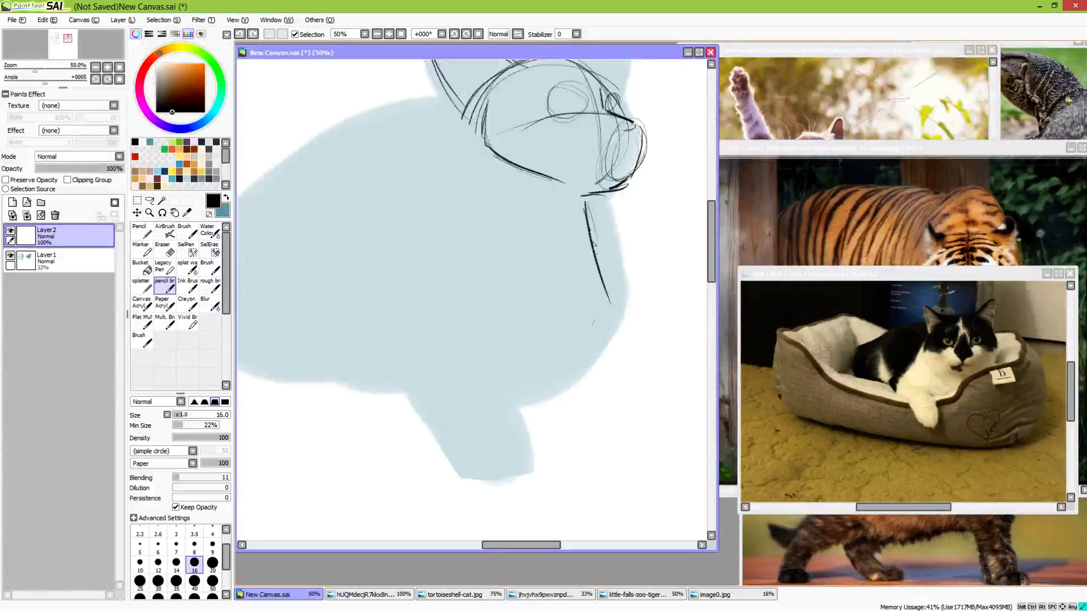
Draw the lower chest line angling back from the chest's front point towards the hanging foreleg, and darken it
mouse_move(593, 243)
left_mouse_down()
mouse_move(610, 300)
mouse_move(556, 365)
left_mouse_up()
left_click_drag(598, 327, 542, 369)
mouse_move(530, 370)
left_mouse_down()
mouse_move(582, 376)
mouse_move(543, 411)
left_mouse_up()
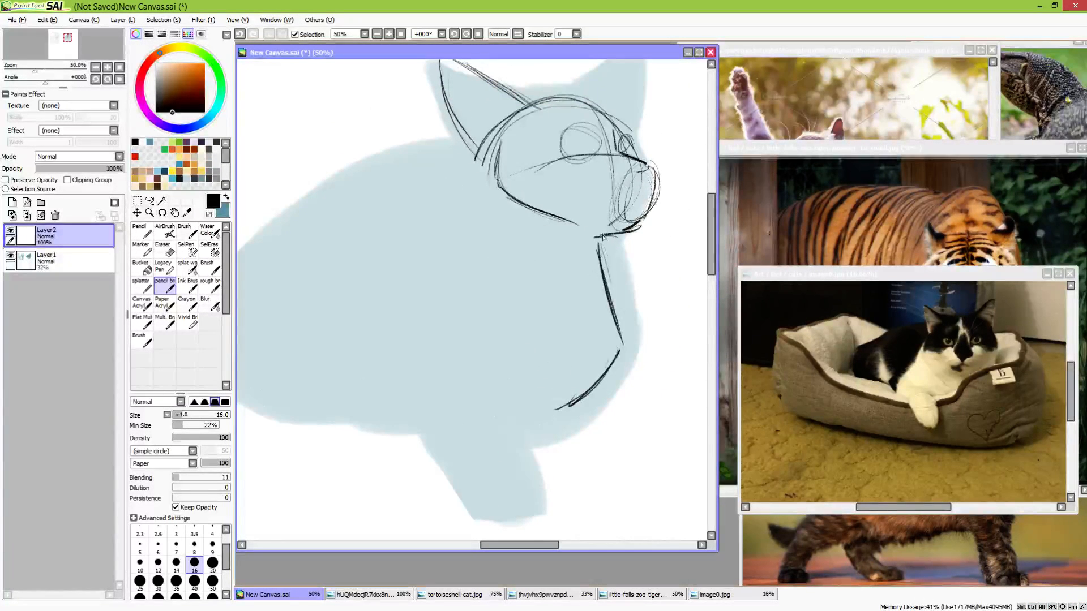
mouse_move(606, 283)
left_mouse_down()
mouse_move(623, 345)
mouse_move(569, 405)
left_mouse_up()
left_click_drag(563, 404, 616, 437)
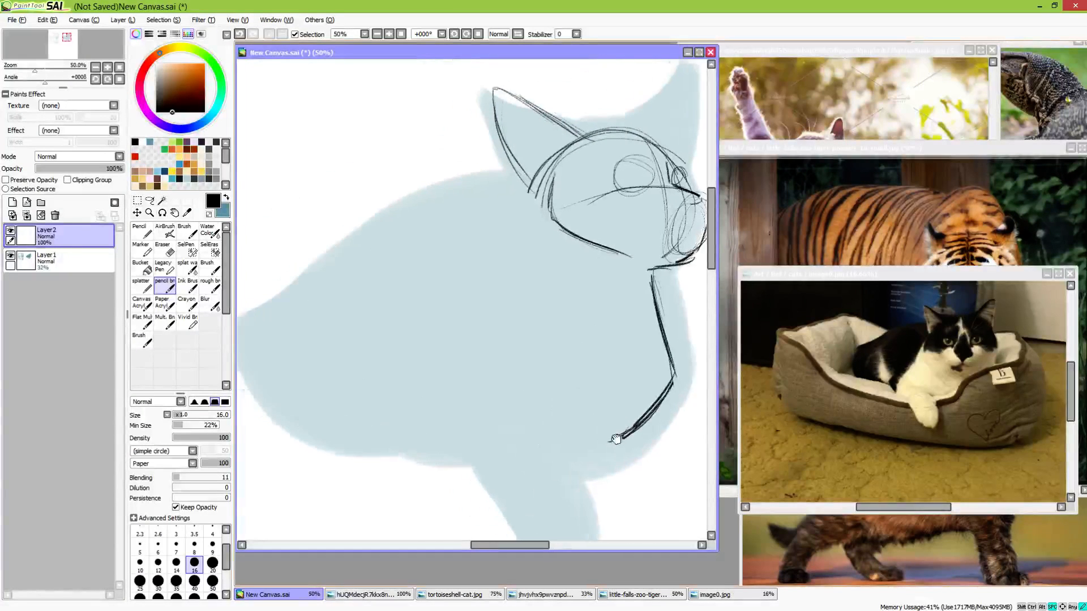
Add short inner chest lines above the hanging foreleg and a diagonal shoulder line behind the jaw
left_click_drag(587, 381, 554, 330)
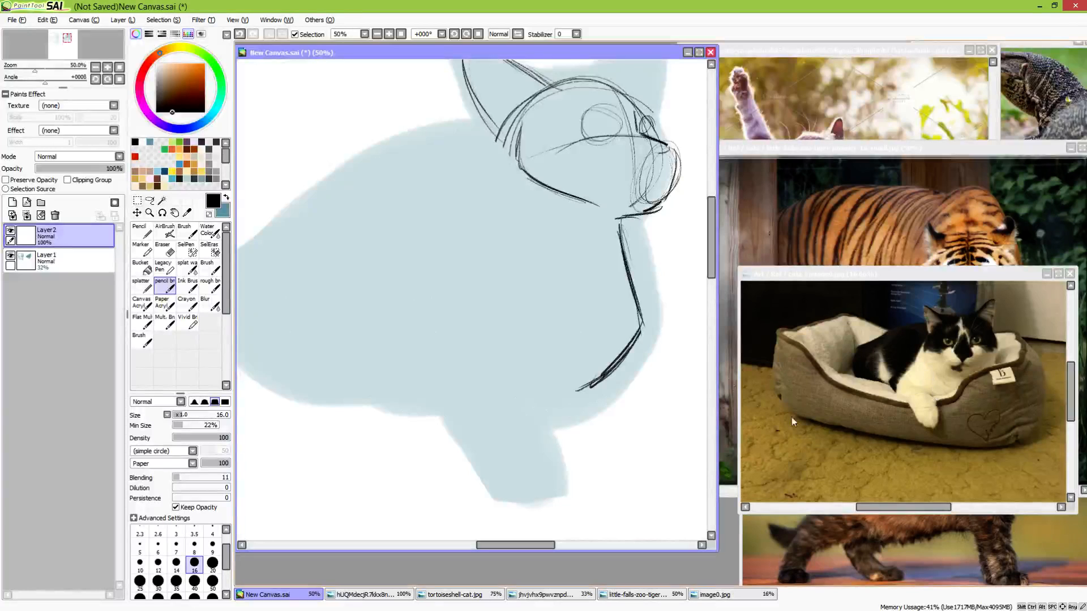
left_click_drag(518, 259, 560, 338)
key("ctrl+z")
left_click_drag(541, 257, 564, 342)
mouse_move(548, 287)
left_mouse_down()
mouse_move(563, 341)
mouse_move(547, 391)
left_mouse_up()
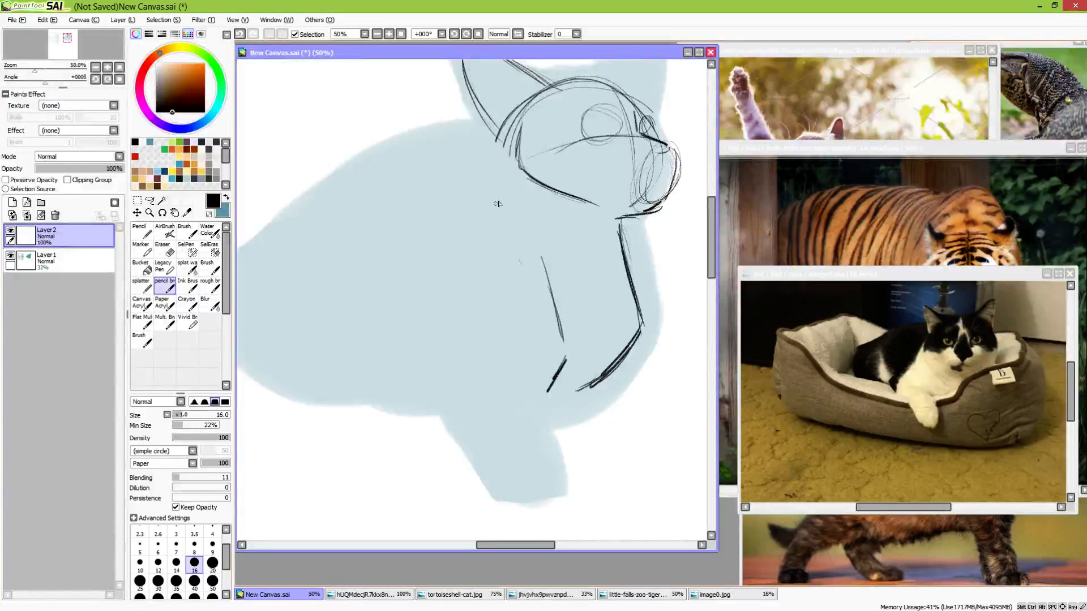
mouse_move(511, 193)
left_mouse_down()
mouse_move(460, 233)
mouse_move(512, 236)
mouse_move(480, 255)
mouse_move(517, 223)
left_mouse_up()
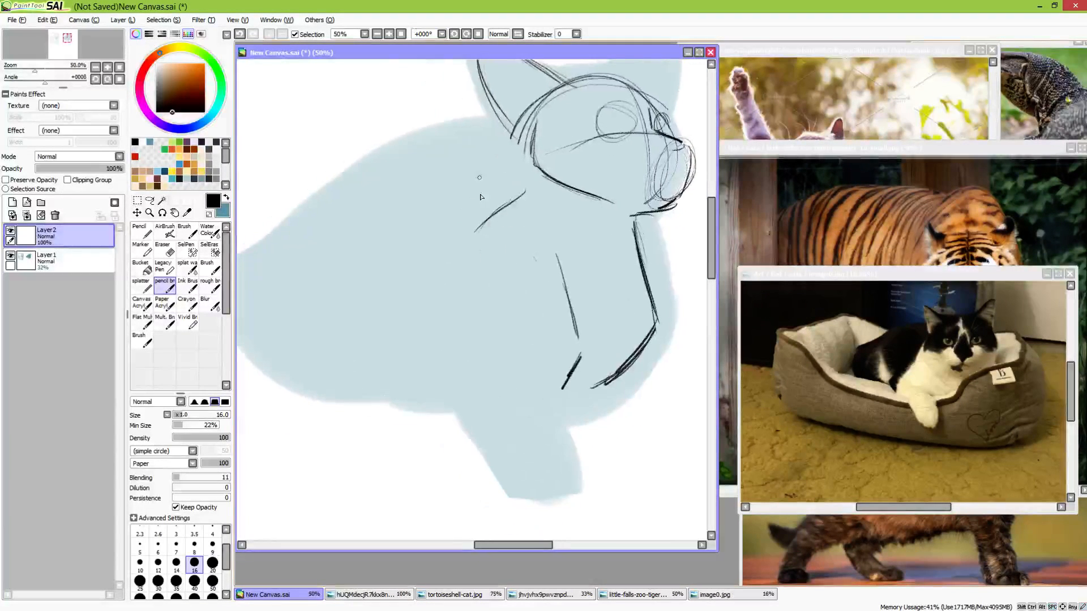
Enlarge the line sketch with a transform and shift it slightly over the silhouette
left_click(137, 212)
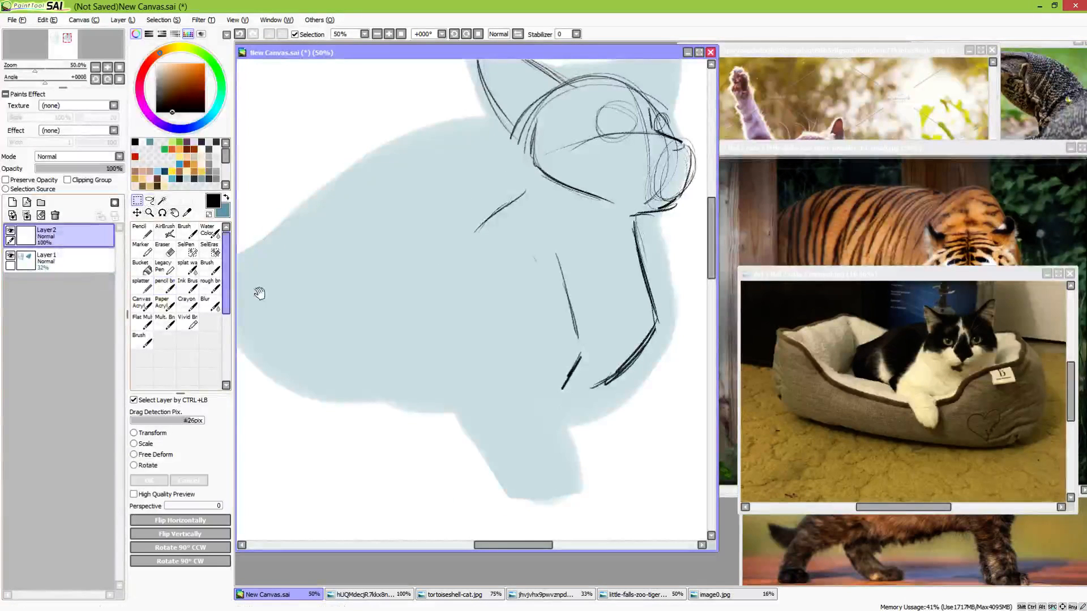
left_click_drag(335, 368, 269, 417)
key("ctrl+t")
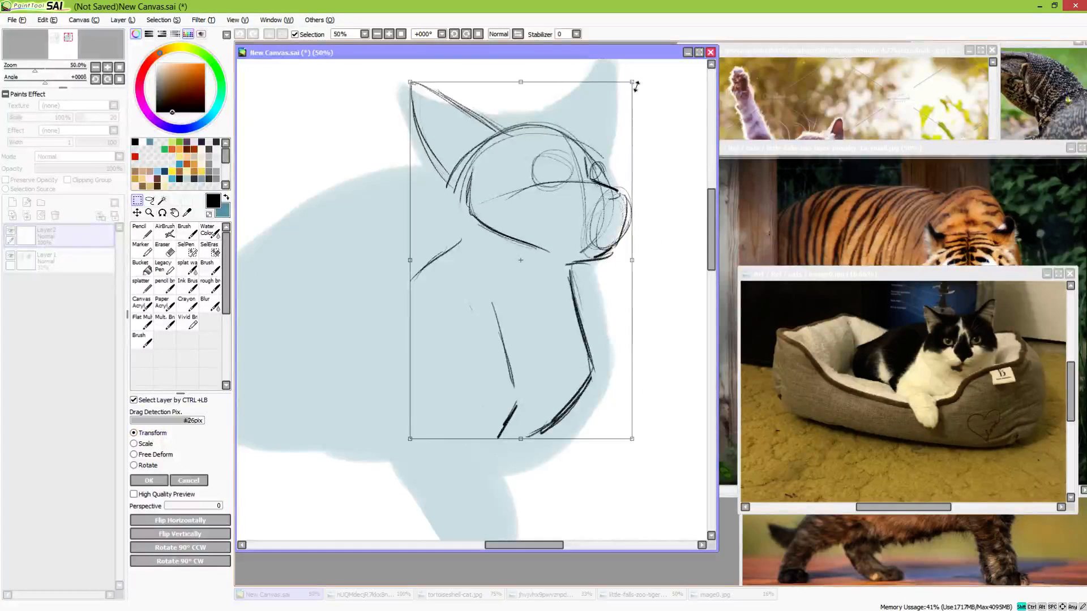
left_click_drag(636, 85, 670, 20)
left_click_drag(610, 256, 594, 268)
key("Return")
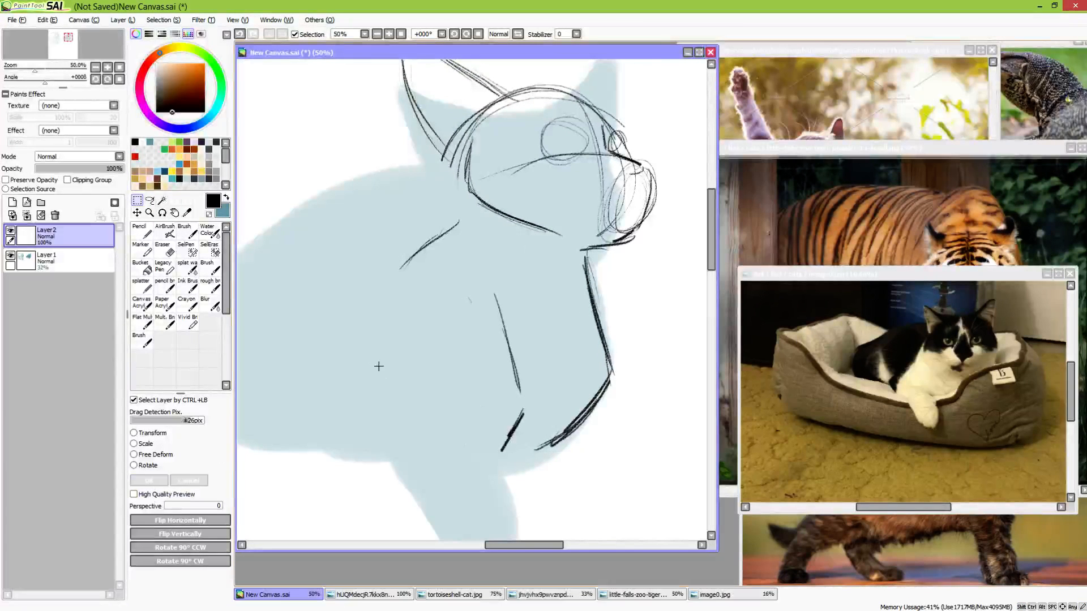
Draw the back of the neck down to the shoulder and an arched line along the upper back with the pencil brush
left_click(164, 286)
left_click_drag(382, 289, 465, 304)
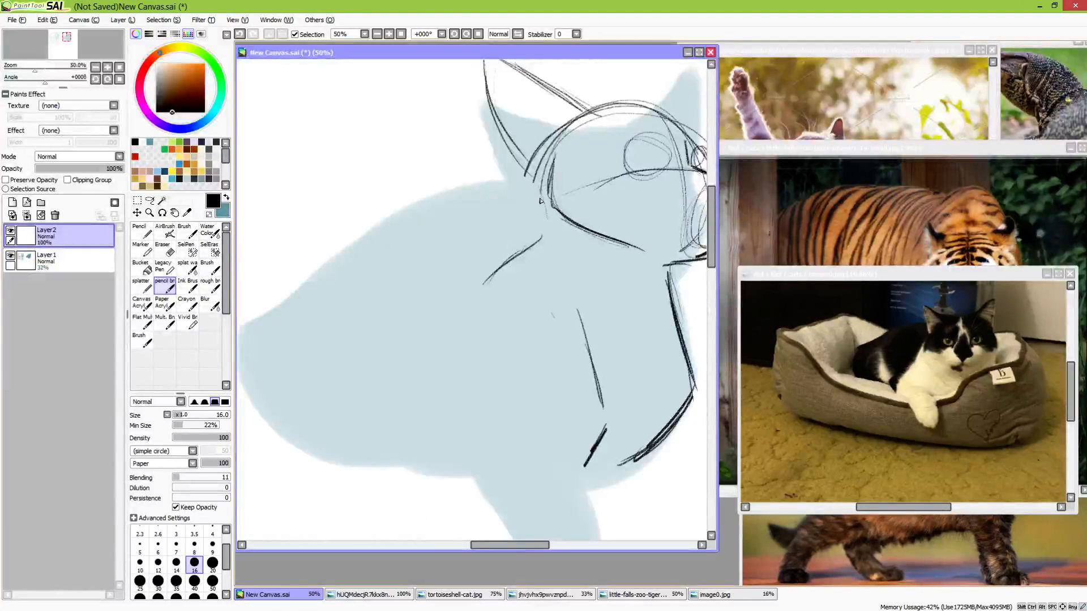
mouse_move(535, 186)
left_mouse_down()
mouse_move(538, 274)
mouse_move(403, 253)
left_mouse_up()
key("ctrl+z")
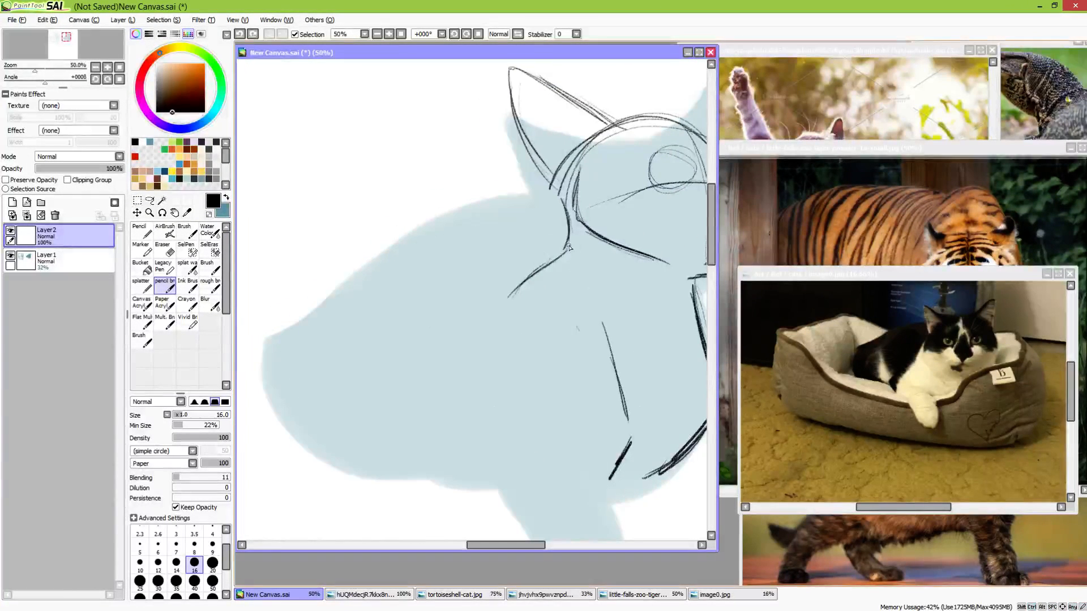
mouse_move(566, 246)
left_mouse_down()
mouse_move(435, 235)
mouse_move(356, 307)
mouse_move(450, 228)
left_mouse_up()
left_click_drag(404, 321, 400, 270)
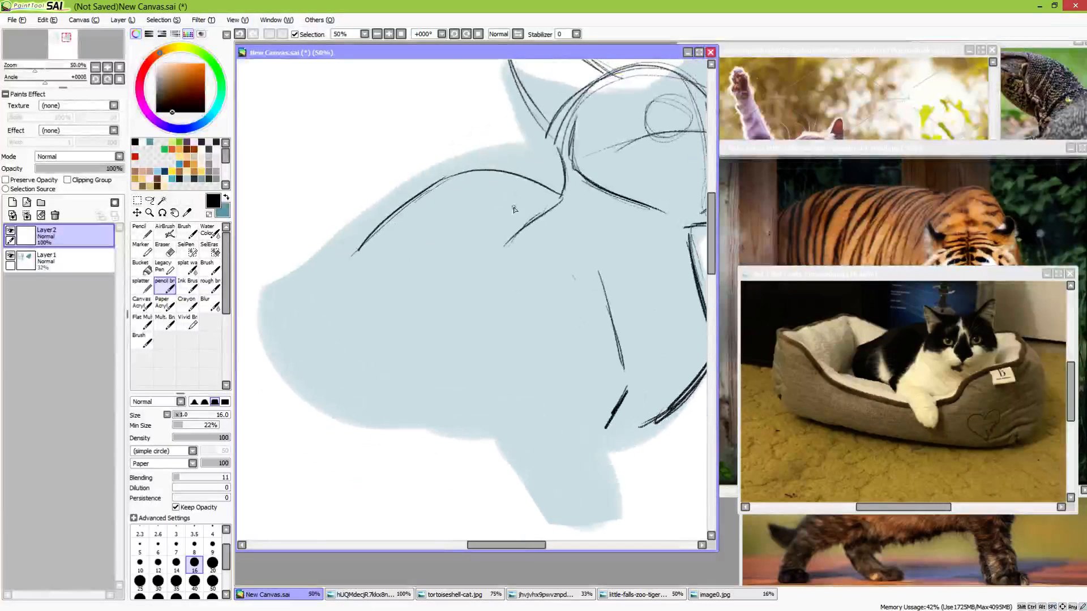
Strengthen the line at the back of the neck where it meets the shoulder
left_click_drag(559, 145, 565, 197)
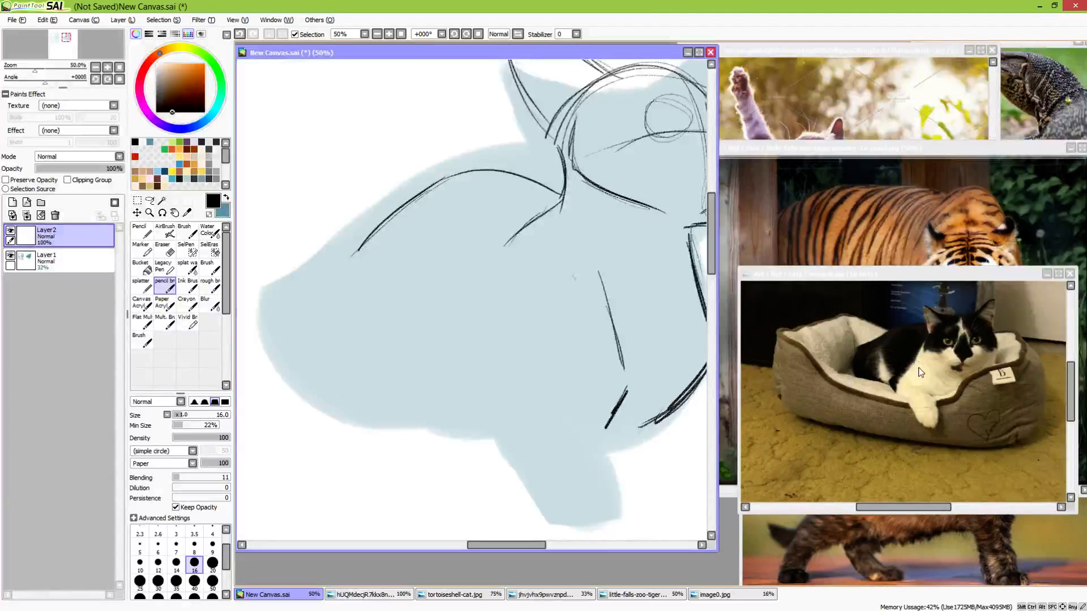
left_click_drag(566, 255, 457, 300)
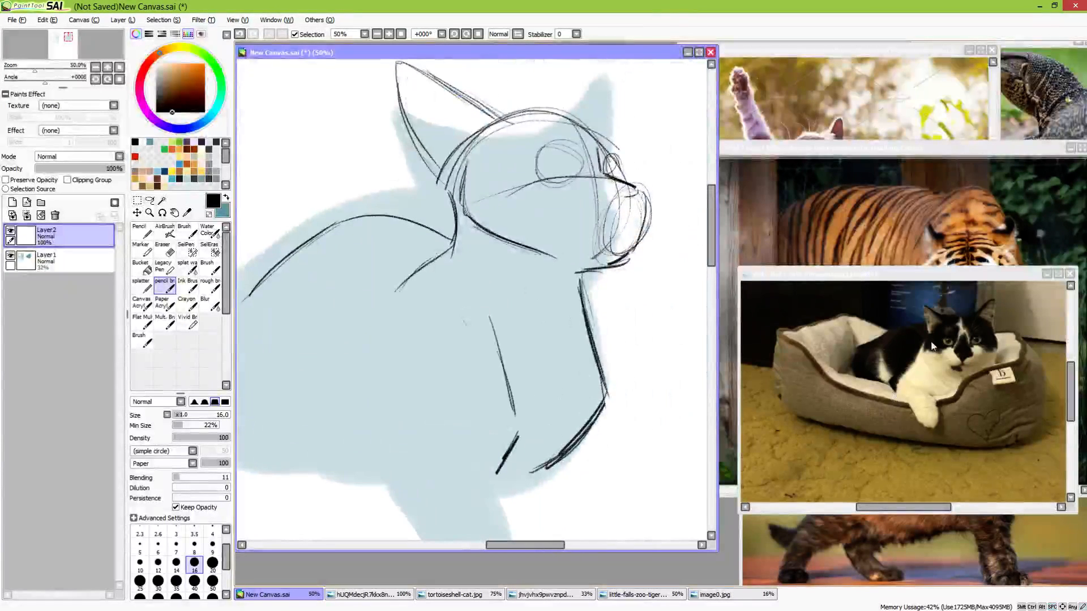
key("space")
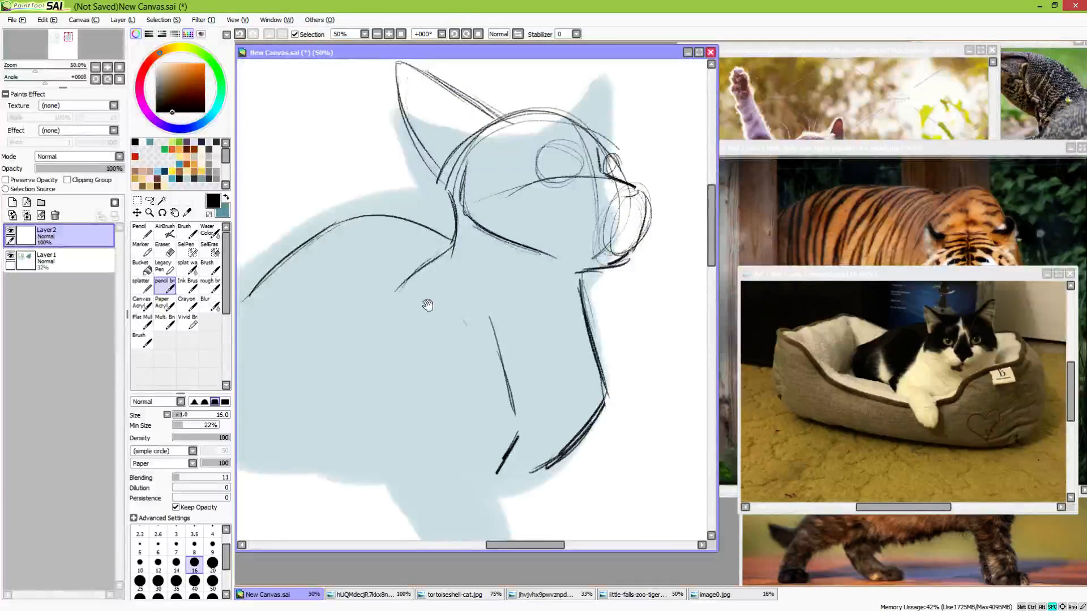
left_click_drag(427, 305, 450, 351)
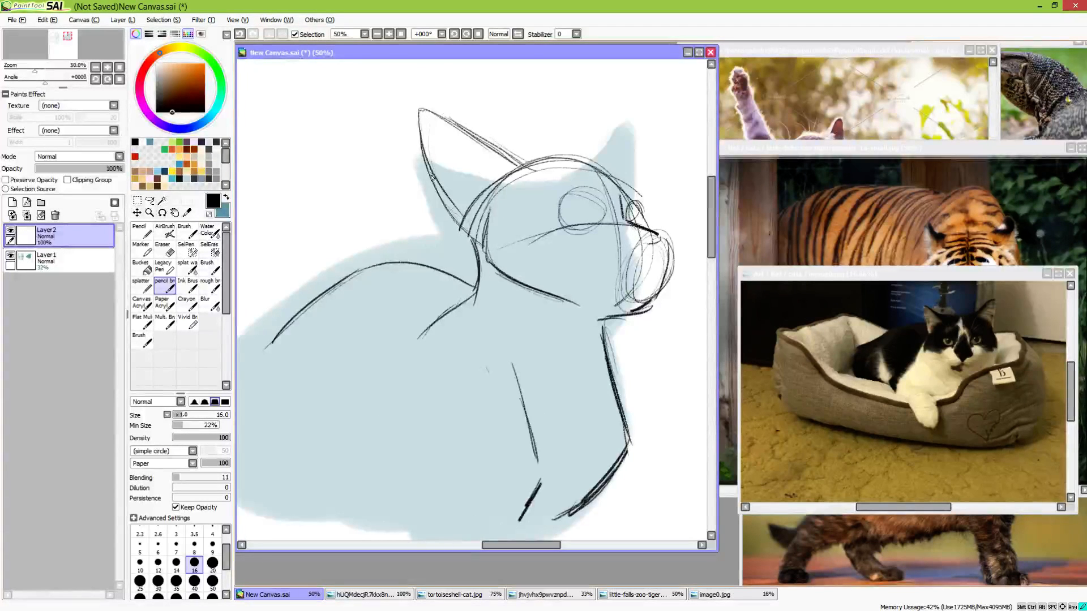
Extend the back line into a rounded rump and curve it underneath along the lower haunch
key("space")
left_click_drag(454, 344, 493, 226)
left_click_drag(479, 288, 436, 323)
left_click_drag(314, 296, 418, 304)
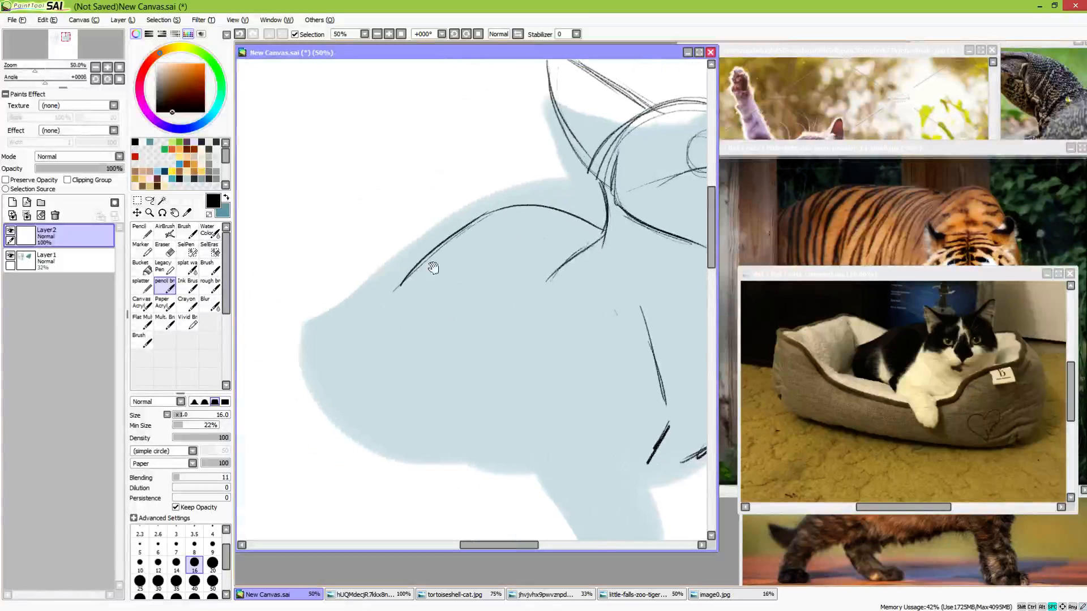
left_click_drag(620, 301, 453, 358)
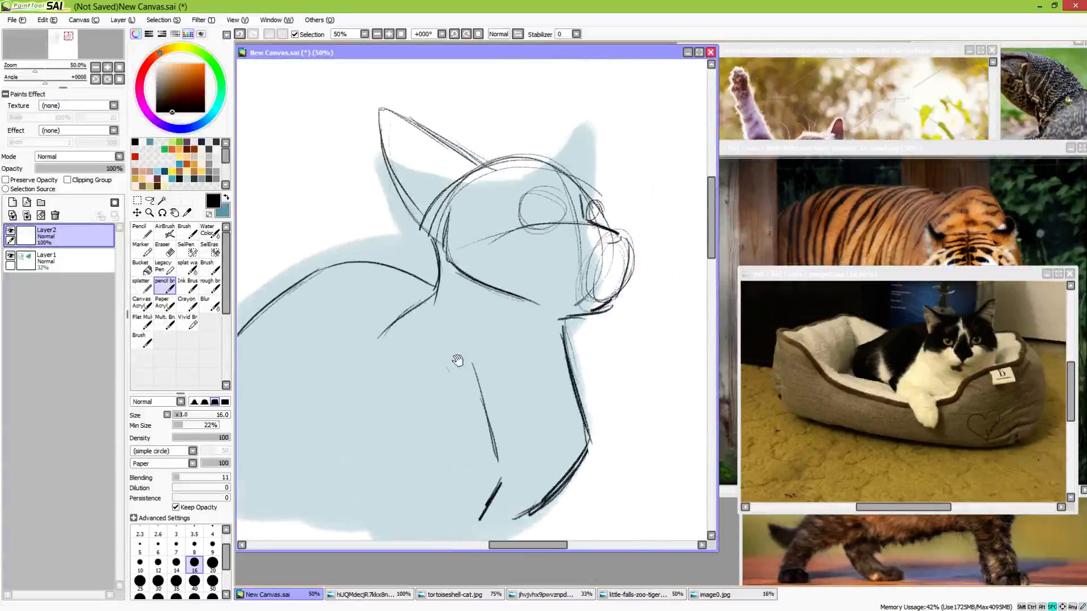
left_click_drag(440, 413, 686, 266)
left_click_drag(475, 232, 392, 267)
mouse_move(384, 305)
left_mouse_down()
mouse_move(474, 386)
mouse_move(387, 297)
mouse_move(410, 261)
left_mouse_up()
mouse_move(397, 271)
left_mouse_down()
mouse_move(443, 253)
mouse_move(388, 268)
mouse_move(372, 295)
mouse_move(405, 341)
mouse_move(484, 388)
left_mouse_up()
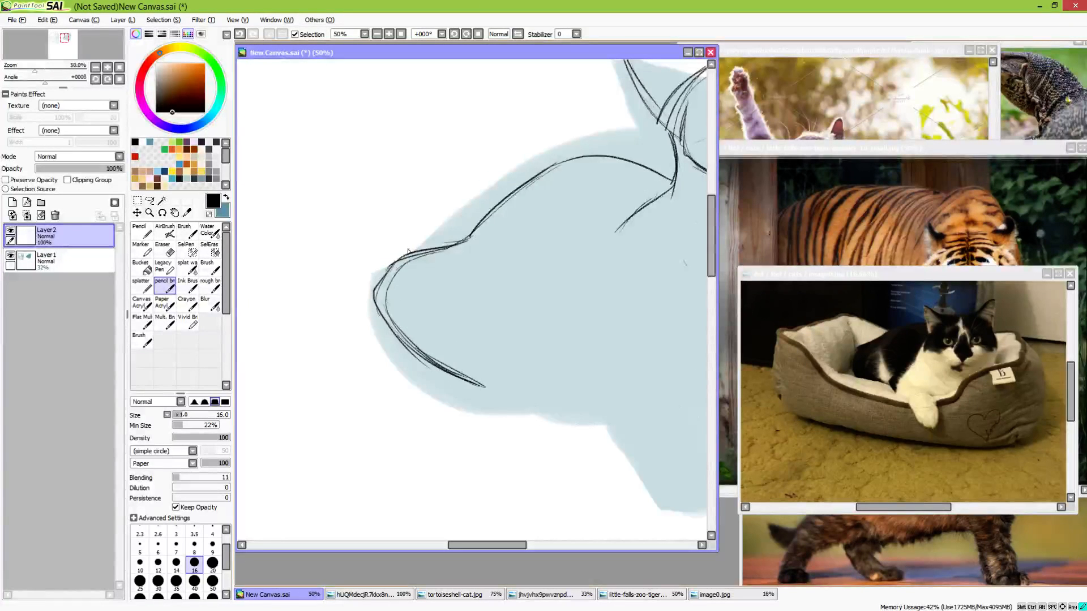
Draw the bent elbow line where the hanging foreleg leaves the body
left_click_drag(550, 345, 421, 281)
left_click_drag(482, 283, 457, 292)
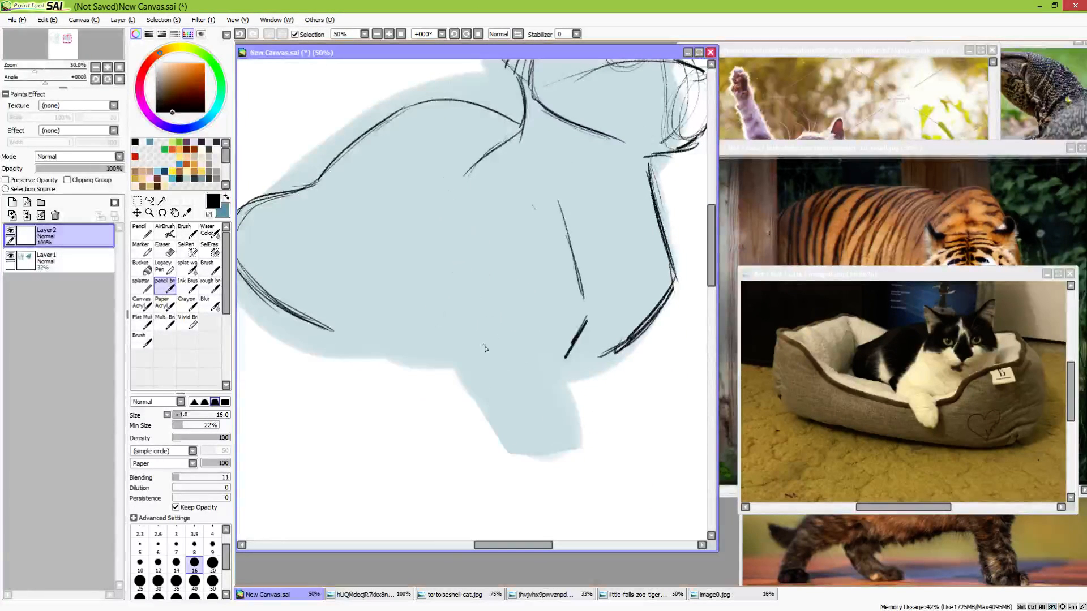
mouse_move(453, 293)
left_mouse_down()
mouse_move(447, 361)
mouse_move(436, 353)
mouse_move(442, 328)
left_mouse_up()
left_click_drag(452, 306, 438, 346)
left_click_drag(537, 368, 488, 310)
Draw an arch for the hanging foreleg, continue it down the front edge, and outline the blunt paw at its end
mouse_move(454, 335)
left_mouse_down()
mouse_move(507, 310)
mouse_move(541, 386)
left_mouse_up()
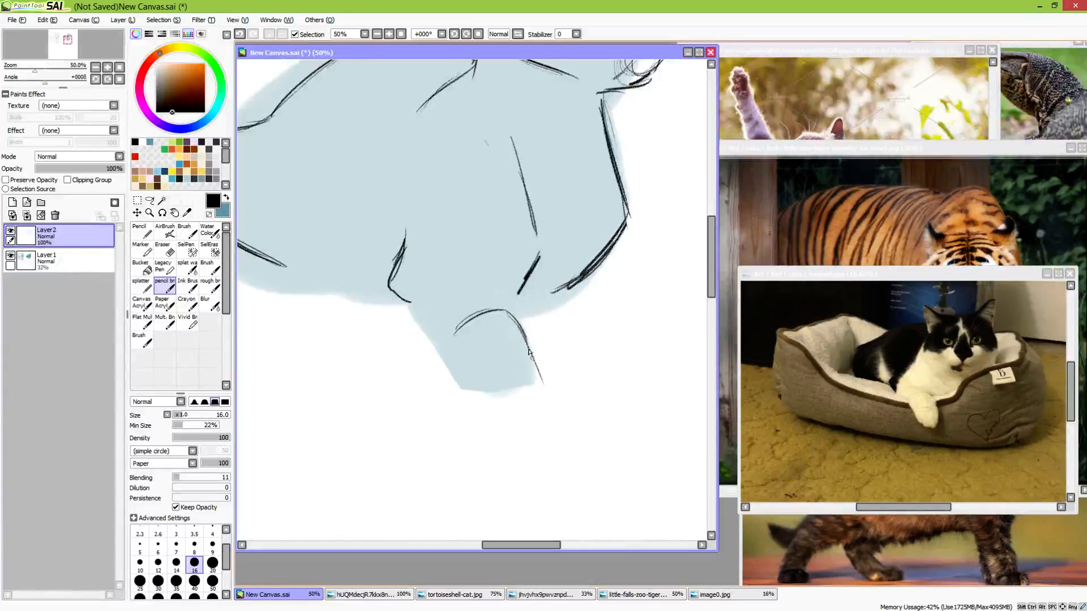
left_click_drag(520, 334, 544, 392)
mouse_move(470, 360)
left_mouse_down()
mouse_move(500, 414)
mouse_move(538, 408)
mouse_move(543, 387)
mouse_move(534, 410)
left_mouse_up()
mouse_move(524, 336)
left_mouse_down()
mouse_move(546, 383)
mouse_move(521, 417)
mouse_move(489, 405)
left_mouse_up()
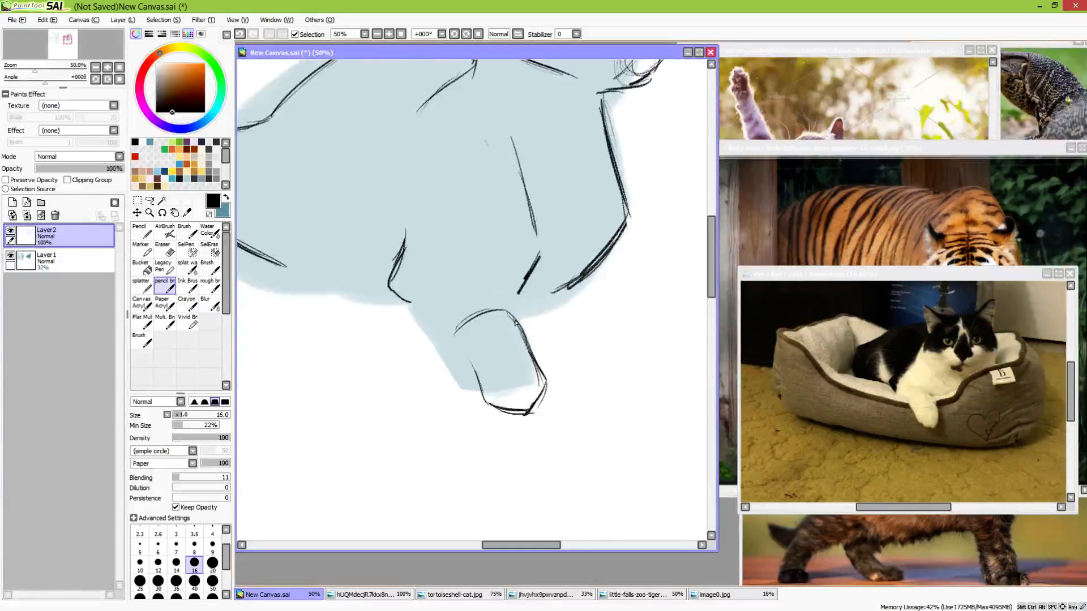
mouse_move(515, 323)
left_mouse_down()
mouse_move(547, 381)
mouse_move(532, 407)
left_mouse_up()
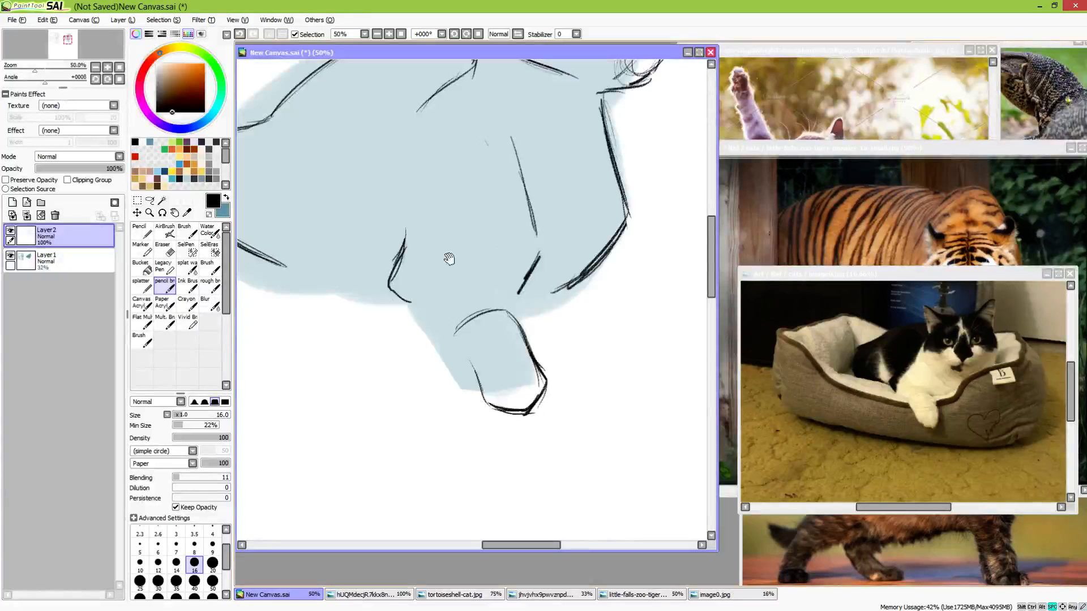
Draw the hanging foreleg's upper edge below the chest and its rear contour from the elbow down to the paw
mouse_move(449, 255)
left_mouse_down()
mouse_move(575, 427)
mouse_move(594, 383)
mouse_move(606, 390)
mouse_move(602, 407)
left_mouse_up()
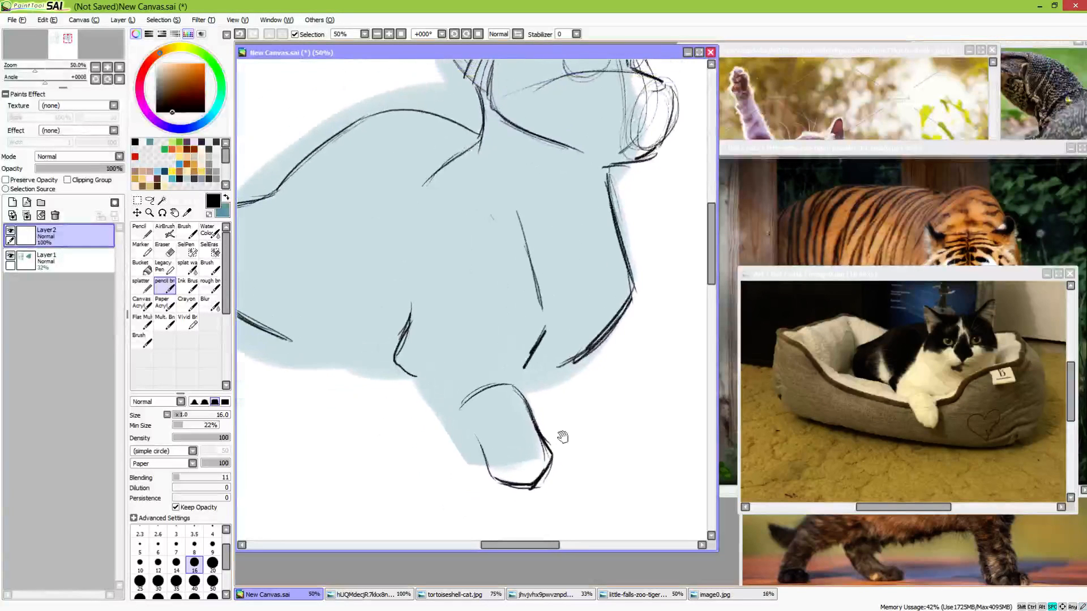
left_click_drag(531, 356, 517, 371)
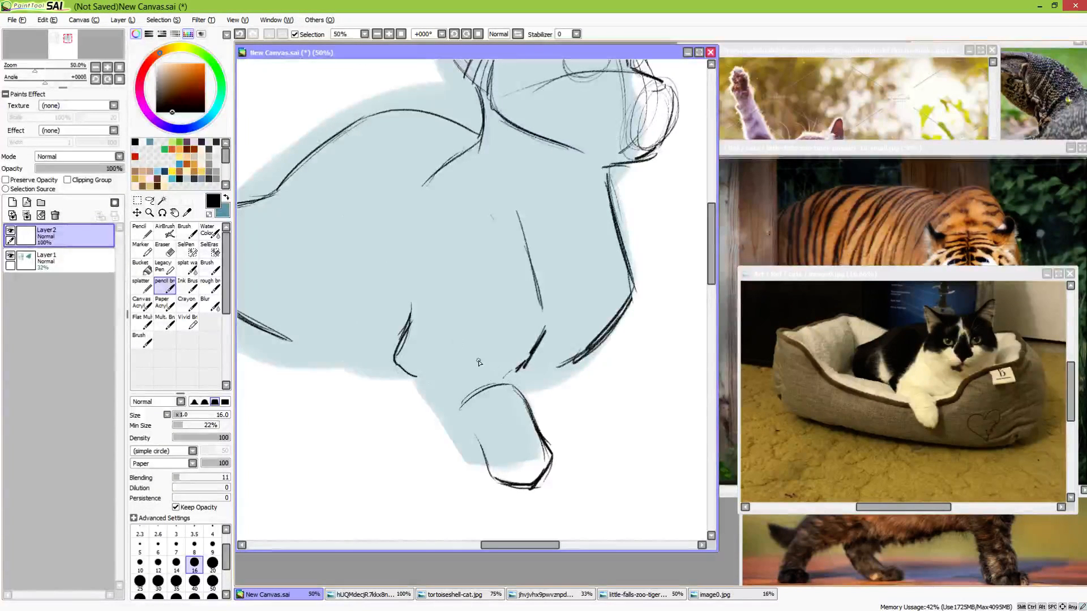
mouse_move(446, 372)
left_mouse_down()
mouse_move(493, 375)
mouse_move(508, 391)
mouse_move(482, 372)
mouse_move(499, 377)
mouse_move(467, 372)
left_mouse_up()
left_click_drag(397, 371, 491, 471)
left_click_drag(457, 419, 491, 469)
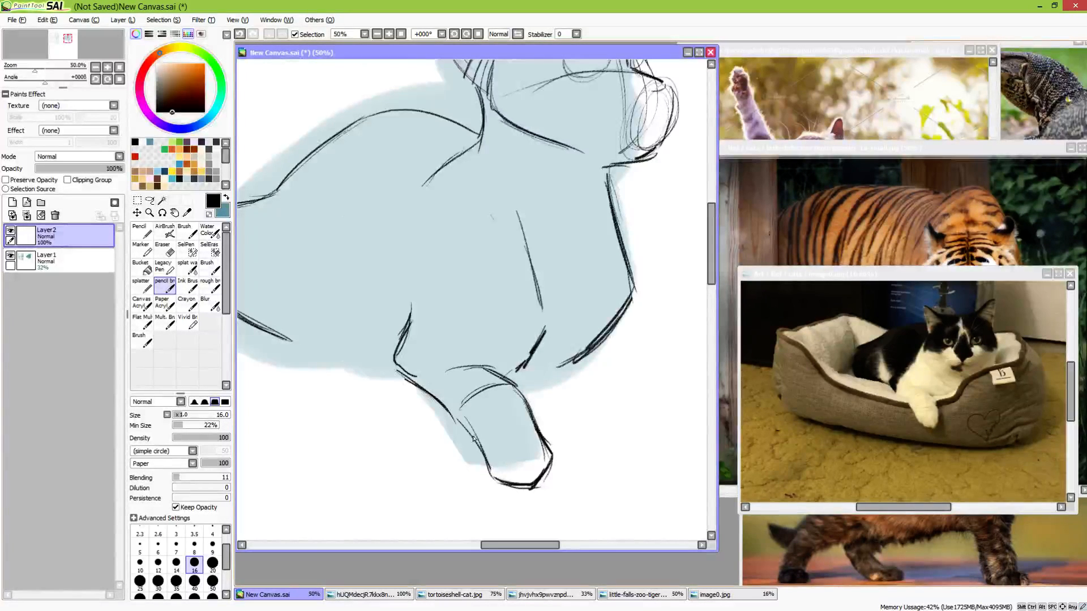
left_click_drag(445, 405, 493, 482)
left_click_drag(483, 457, 507, 492)
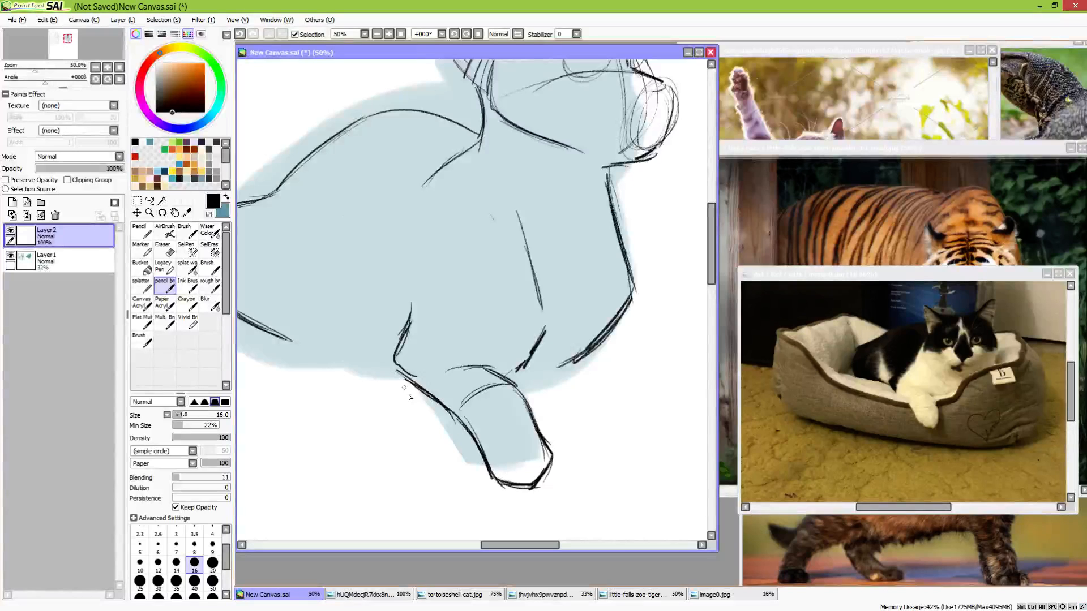
Darken the elbow bend and the foreleg's top line, and erase the stray arc inside the leg
left_click_drag(409, 323, 395, 367)
mouse_move(397, 368)
left_mouse_down()
mouse_move(434, 406)
mouse_move(503, 385)
mouse_move(486, 413)
mouse_move(497, 388)
mouse_move(471, 398)
left_mouse_up()
key("e")
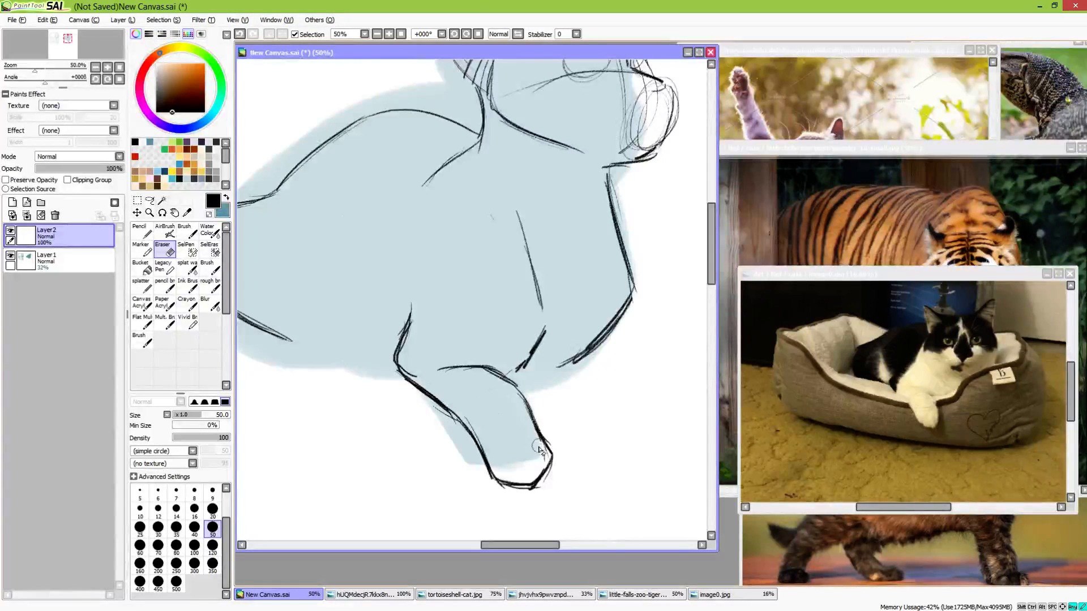
key("e")
Sketch the far folded paw sticking out beneath the chest, and darken the chest's lower edge above it
left_click_drag(609, 337, 633, 346)
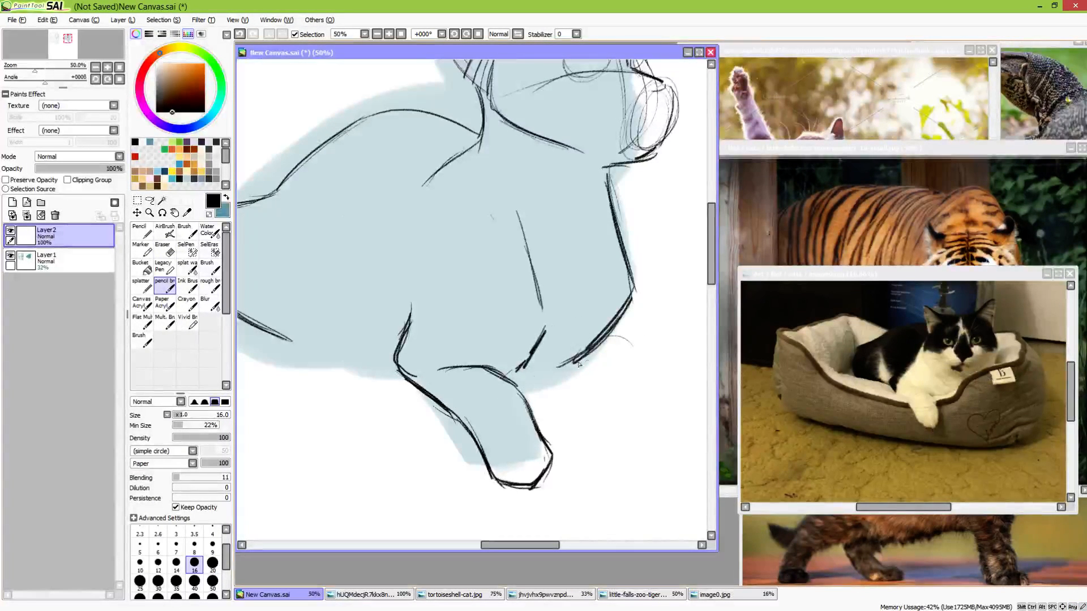
left_click_drag(610, 337, 617, 360)
left_click_drag(519, 374, 595, 353)
left_click_drag(520, 392, 608, 393)
mouse_move(609, 327)
left_mouse_down()
mouse_move(637, 371)
mouse_move(604, 397)
mouse_move(632, 377)
mouse_move(628, 389)
mouse_move(584, 406)
mouse_move(506, 377)
left_mouse_up()
left_click_drag(549, 342, 505, 377)
Darken and clean up the rear contour of the hanging foreleg, and mark short toe lines on its paw
left_click_drag(553, 313, 619, 278)
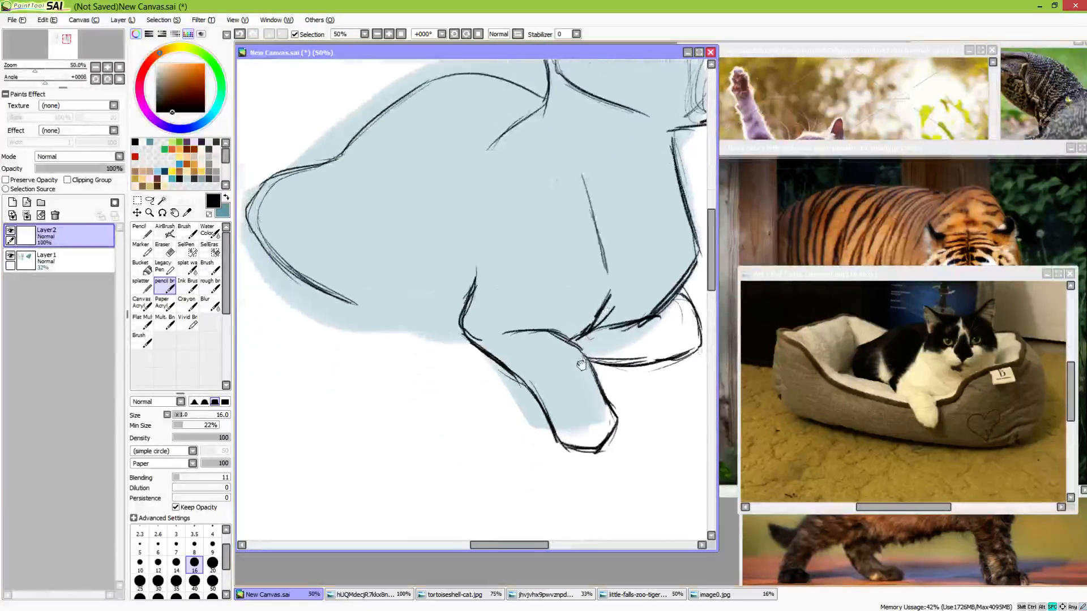
left_click_drag(593, 381, 564, 389)
mouse_move(484, 394)
left_mouse_down()
mouse_move(512, 419)
mouse_move(457, 439)
mouse_move(429, 361)
left_mouse_up()
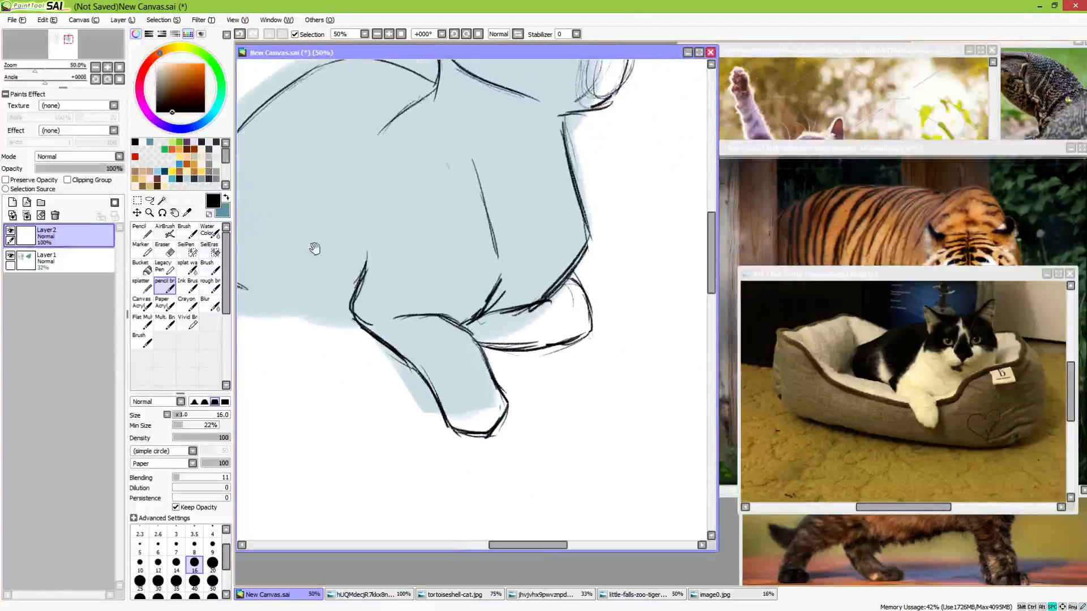
mouse_move(352, 318)
left_mouse_down()
mouse_move(419, 381)
mouse_move(446, 433)
left_mouse_up()
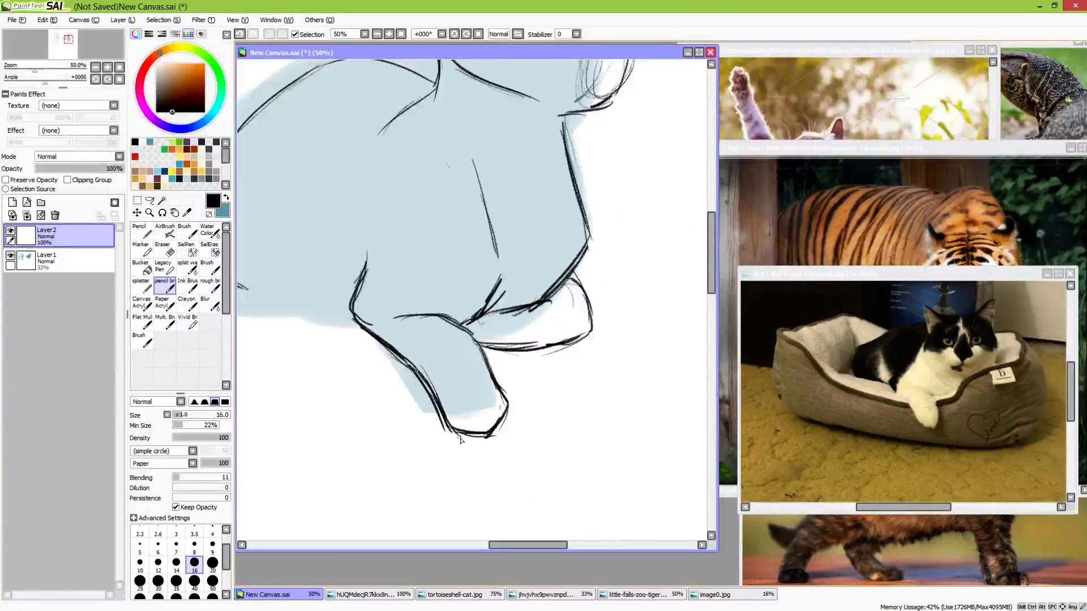
key("e")
mouse_move(360, 340)
left_mouse_down()
mouse_move(426, 397)
mouse_move(409, 378)
mouse_move(449, 445)
mouse_move(483, 406)
mouse_move(472, 445)
left_mouse_up()
key("b")
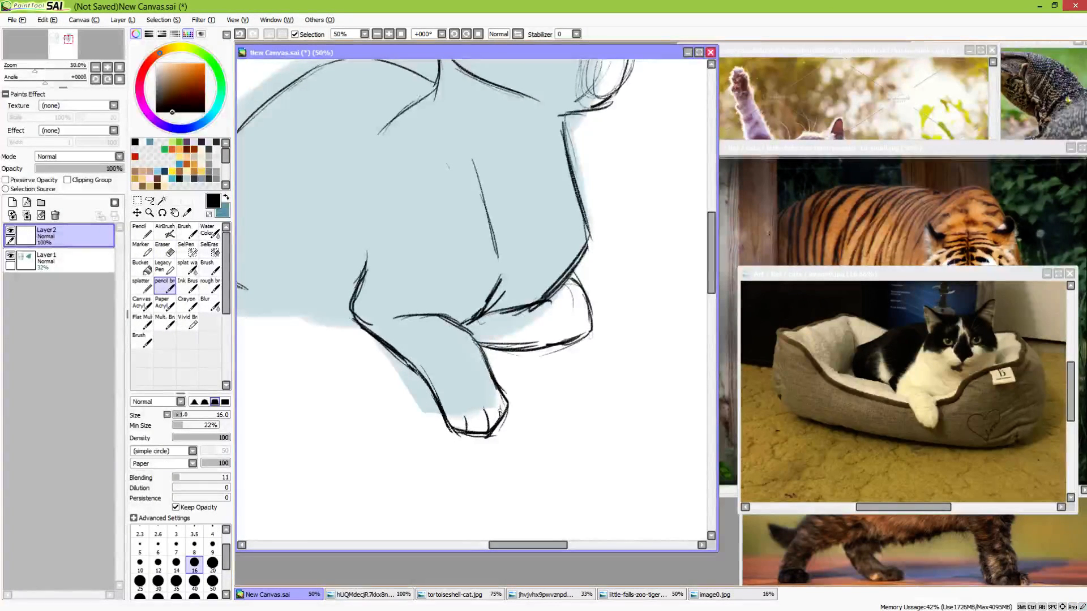
Draw the belly line from the haunch to the foreleg's elbow, with short upright strokes at the haunch's lower end
left_click_drag(444, 383, 557, 439)
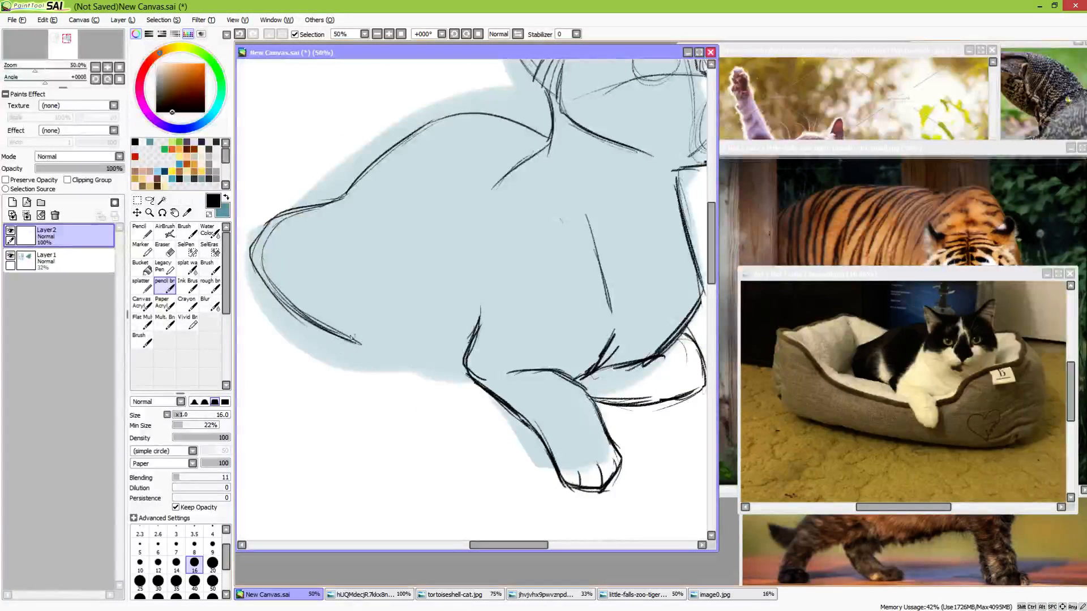
mouse_move(358, 314)
left_mouse_down()
mouse_move(371, 354)
mouse_move(468, 369)
left_mouse_up()
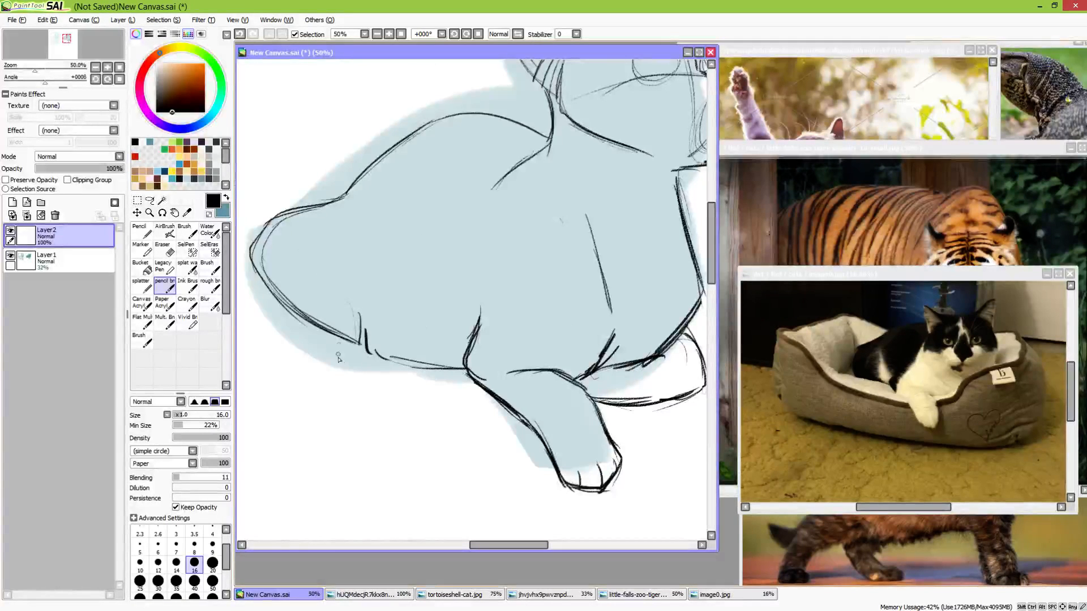
mouse_move(360, 345)
left_mouse_down()
mouse_move(382, 366)
mouse_move(350, 363)
mouse_move(359, 343)
mouse_move(348, 360)
mouse_move(389, 362)
mouse_move(362, 362)
mouse_move(367, 338)
mouse_move(385, 369)
mouse_move(452, 403)
mouse_move(441, 328)
left_mouse_up()
key("space")
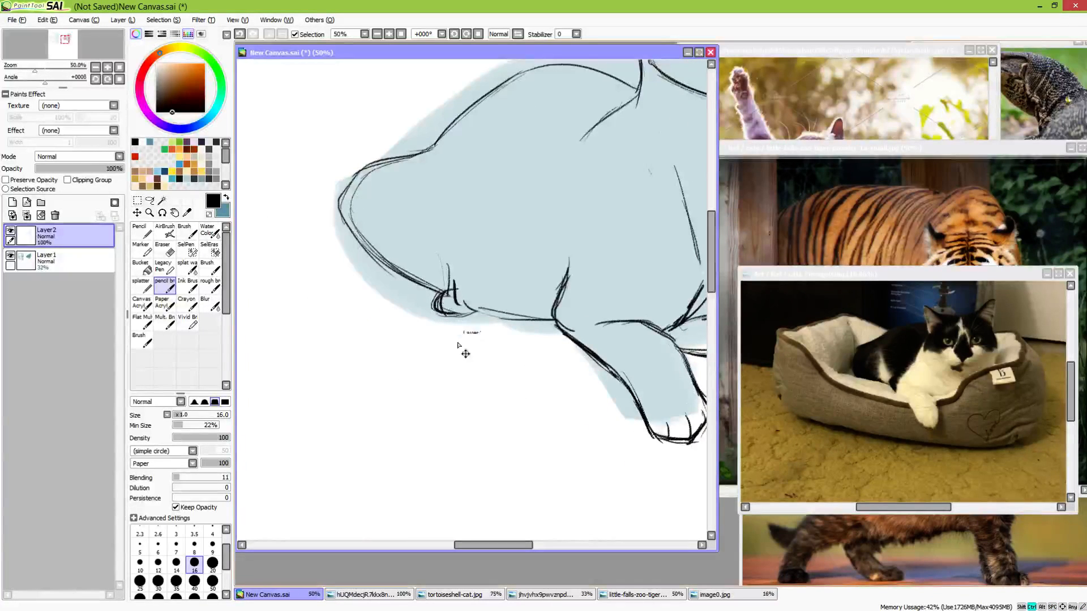
key("ctrl+z")
key("ctrl+z")
key("ctrl+z")
key("ctrl+z")
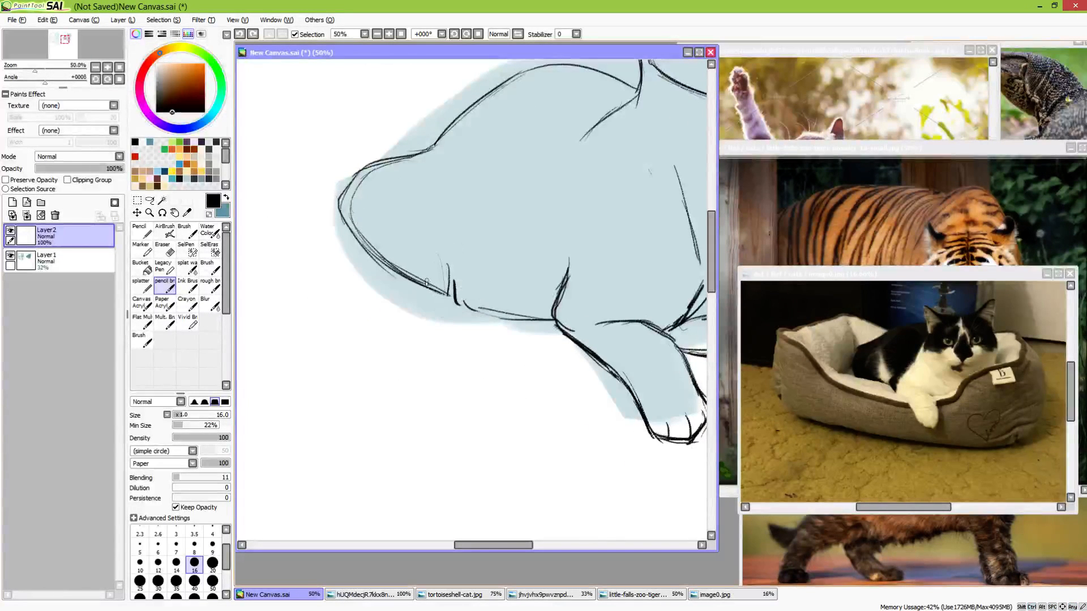
left_click_drag(426, 279, 483, 312)
key("ctrl+z")
key("ctrl+z")
Sketch a thick tail emerging from under the haunch and curling into a spiral below the body
mouse_move(414, 288)
left_mouse_down()
mouse_move(494, 301)
mouse_move(534, 378)
left_mouse_up()
left_click_drag(501, 311, 533, 383)
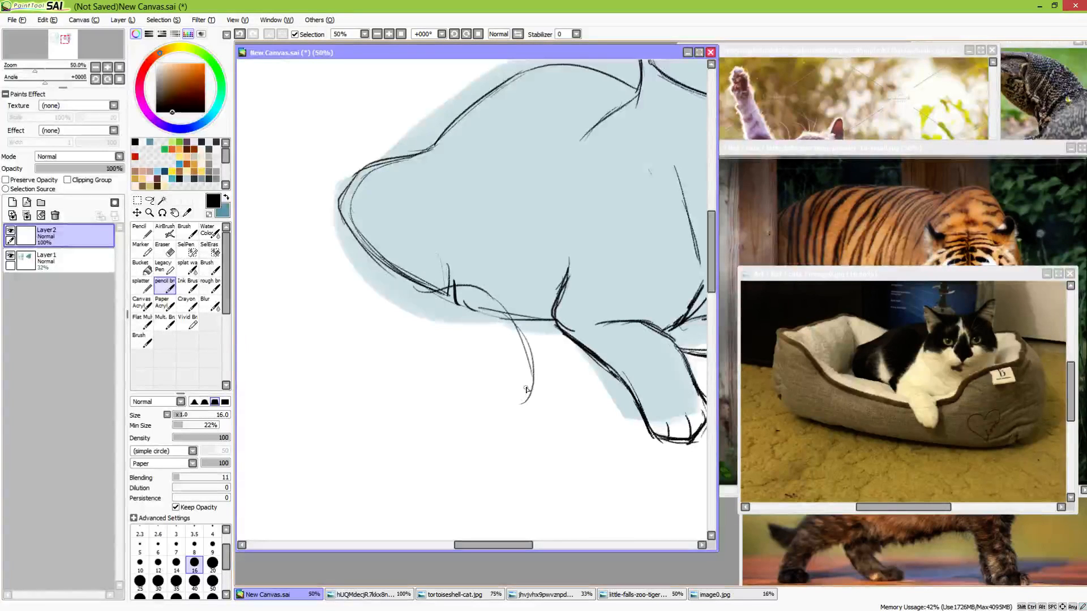
left_click_drag(473, 294, 528, 417)
mouse_move(534, 379)
left_mouse_down()
mouse_move(434, 451)
mouse_move(372, 421)
mouse_move(372, 364)
mouse_move(412, 354)
mouse_move(406, 439)
mouse_move(486, 453)
mouse_move(534, 387)
mouse_move(447, 455)
mouse_move(374, 432)
mouse_move(389, 344)
left_mouse_up()
left_click_drag(389, 432, 500, 422)
mouse_move(369, 254)
left_mouse_down()
mouse_move(356, 326)
mouse_move(439, 327)
left_mouse_up()
mouse_move(356, 324)
left_mouse_down()
mouse_move(456, 330)
mouse_move(473, 352)
mouse_move(437, 413)
mouse_move(405, 376)
mouse_move(473, 405)
mouse_move(368, 390)
mouse_move(390, 440)
mouse_move(420, 359)
mouse_move(442, 410)
mouse_move(469, 409)
left_mouse_up()
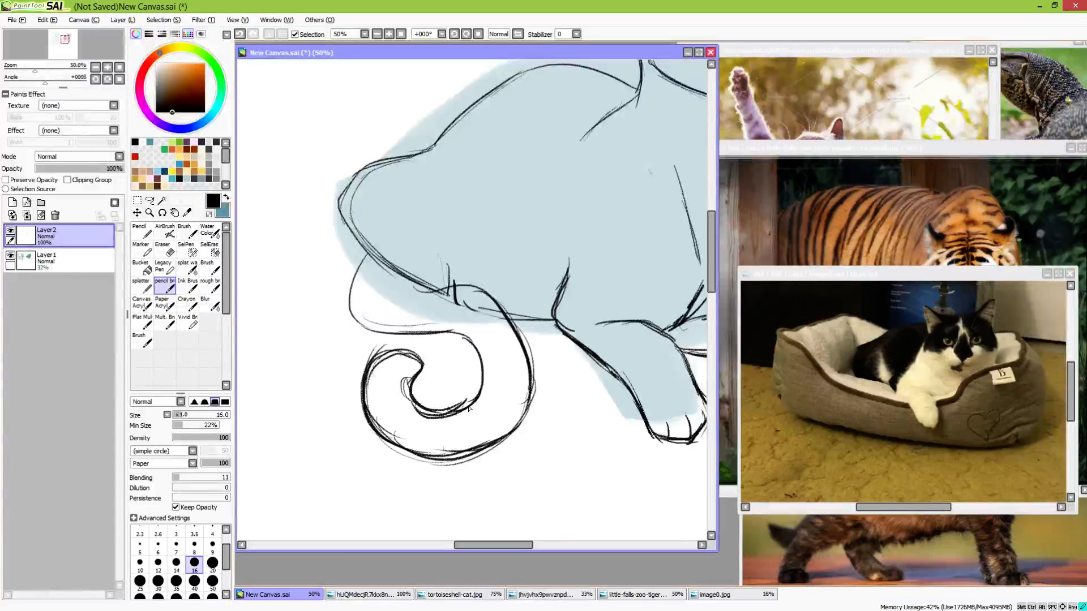
Erase the loose lines at the inner hook of the tail's curl and redraw it as a cleaner line
key("e")
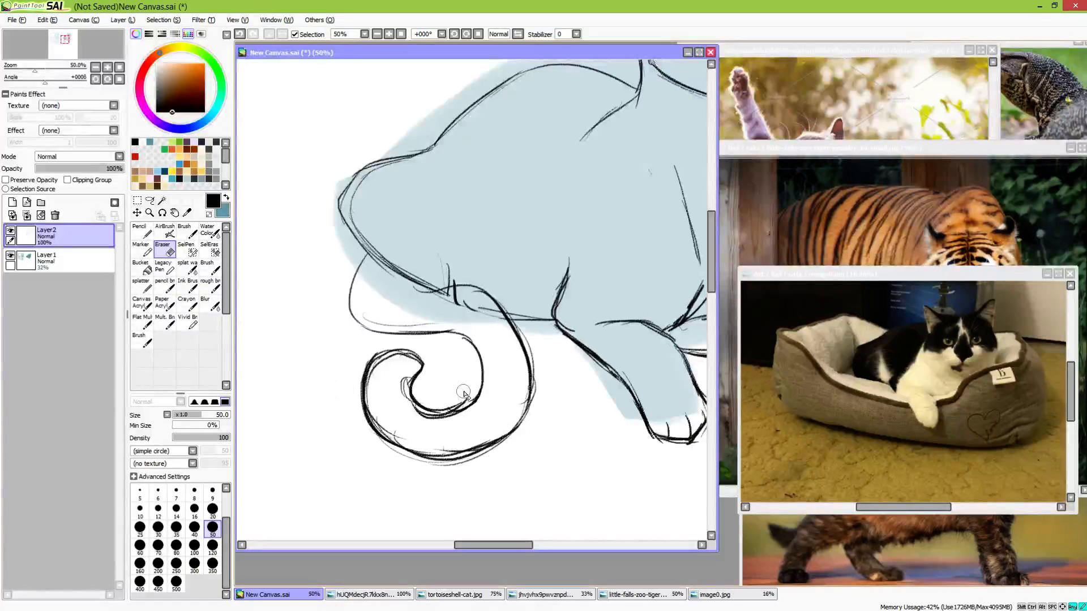
mouse_move(431, 404)
left_mouse_down()
mouse_move(457, 410)
mouse_move(478, 393)
mouse_move(433, 416)
left_mouse_up()
key("n")
mouse_move(421, 371)
left_mouse_down()
mouse_move(424, 416)
mouse_move(466, 394)
mouse_move(402, 405)
mouse_move(403, 462)
mouse_move(438, 467)
left_mouse_up()
Refine the bottom curve of the tail by erasing overlapping strokes and redrawing a single darker outline
key("e")
key("n")
mouse_move(395, 446)
left_mouse_down()
mouse_move(426, 459)
mouse_move(468, 455)
left_mouse_up()
left_click_drag(387, 443, 485, 452)
key("e")
left_click_drag(416, 445, 491, 433)
left_click_drag(390, 466, 434, 475)
key("n")
mouse_move(372, 447)
left_mouse_down()
mouse_move(440, 471)
mouse_move(490, 449)
left_mouse_up()
Darken the tail's outer edge from the belly down and its inner edge from the haunch into the curl
mouse_move(422, 291)
left_mouse_down()
mouse_move(485, 292)
mouse_move(531, 386)
mouse_move(521, 426)
left_mouse_up()
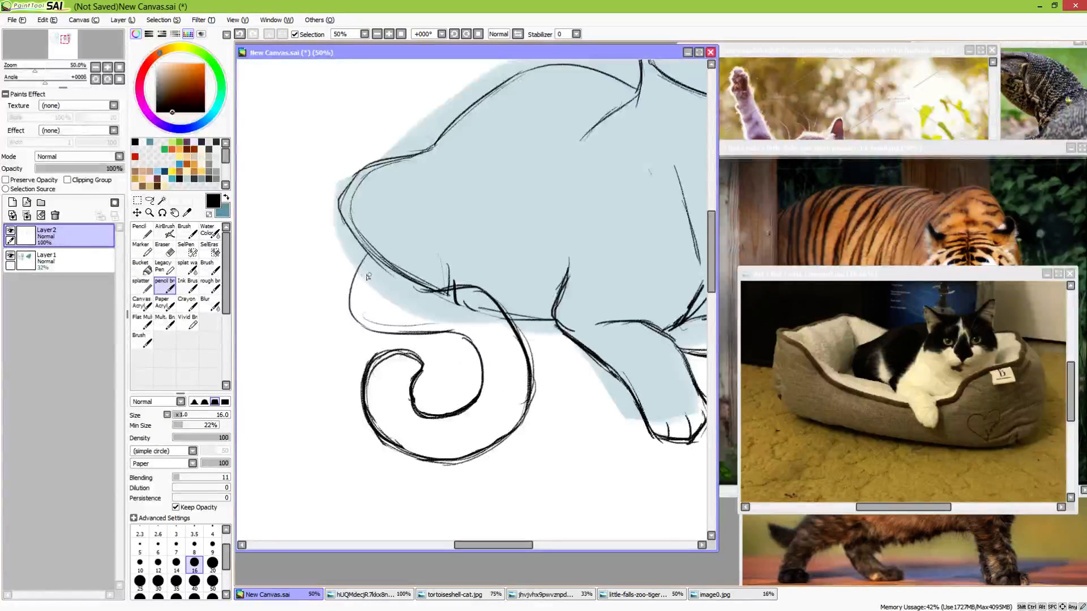
mouse_move(367, 256)
left_mouse_down()
mouse_move(354, 324)
mouse_move(492, 355)
left_mouse_up()
left_click_drag(357, 272, 348, 298)
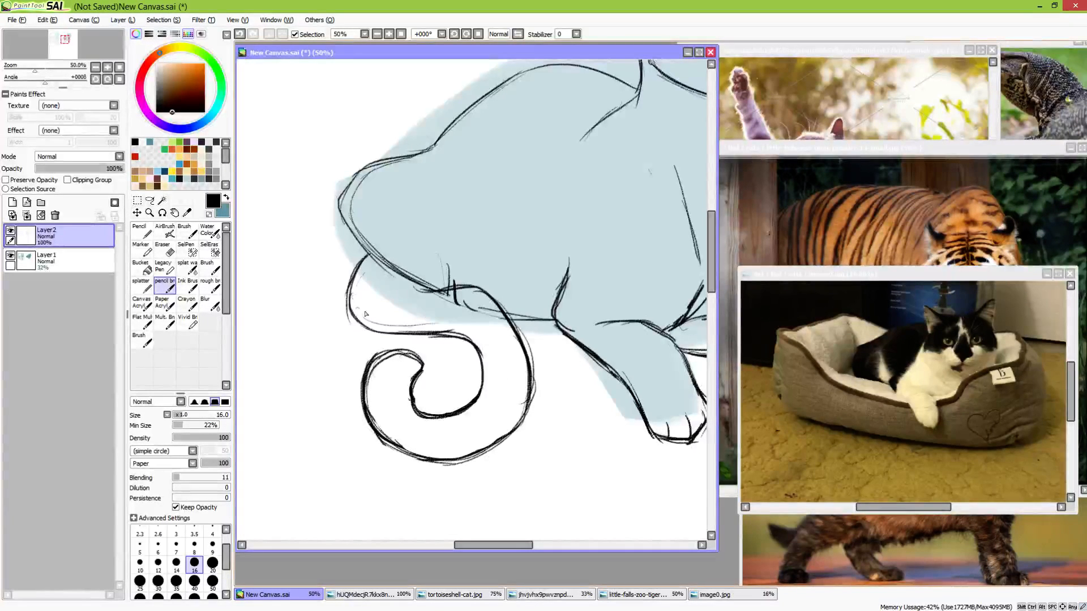
Review the proportions of the whole cat sketch over its silhouette
key("space")
mouse_move(518, 298)
left_mouse_down()
mouse_move(425, 364)
mouse_move(430, 449)
left_mouse_up()
mouse_move(583, 386)
left_mouse_down()
mouse_move(448, 378)
mouse_move(462, 389)
mouse_move(539, 375)
left_mouse_up()
key("ctrl+minus")
key("ctrl+minus")
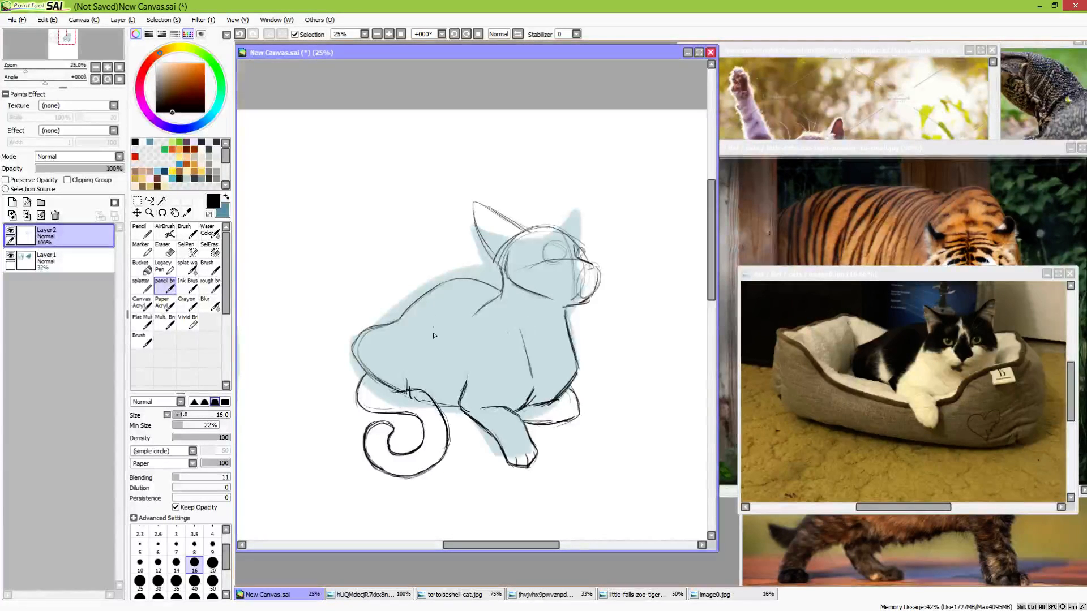
left_click_drag(482, 400, 427, 335)
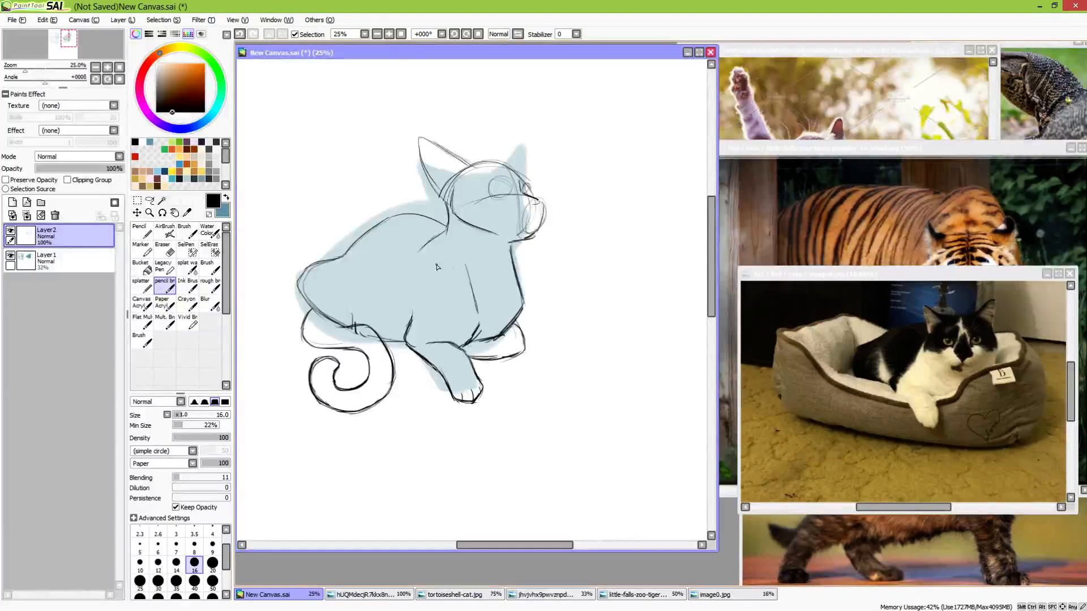
left_click_drag(551, 311, 583, 320)
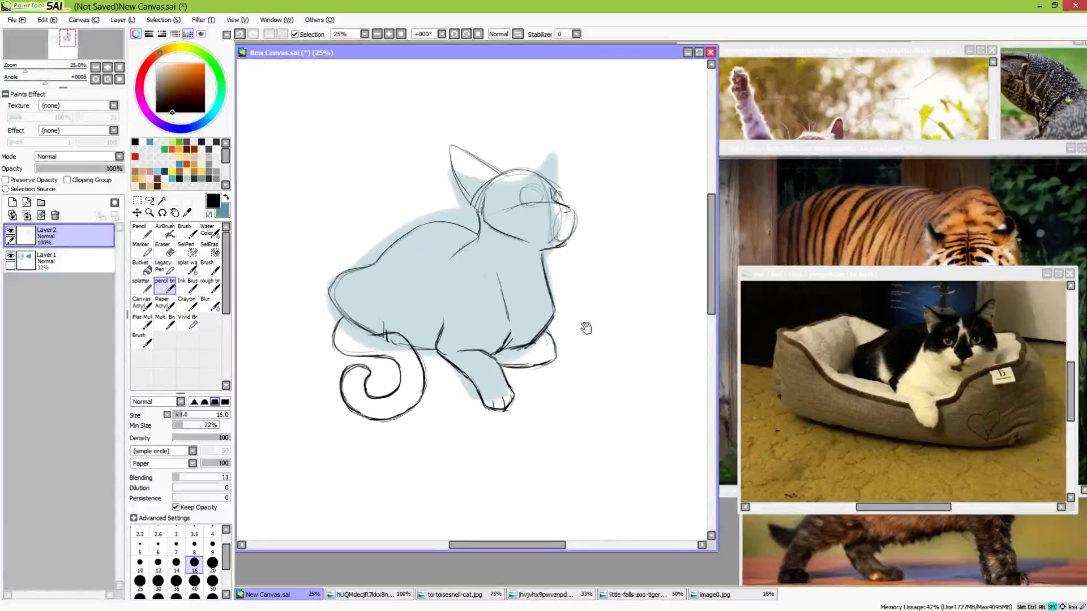
Clean up the tucked far forepaw, refining its underside and darkening its front edge, and touch up the hanging paw's outline
scroll(567, 342, "up", 2)
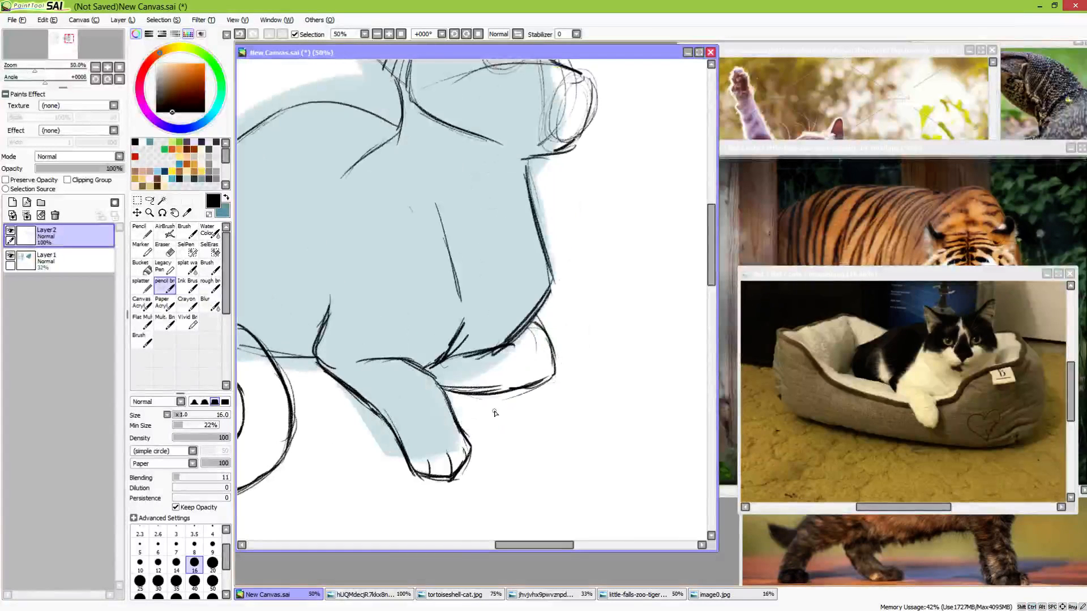
key("e")
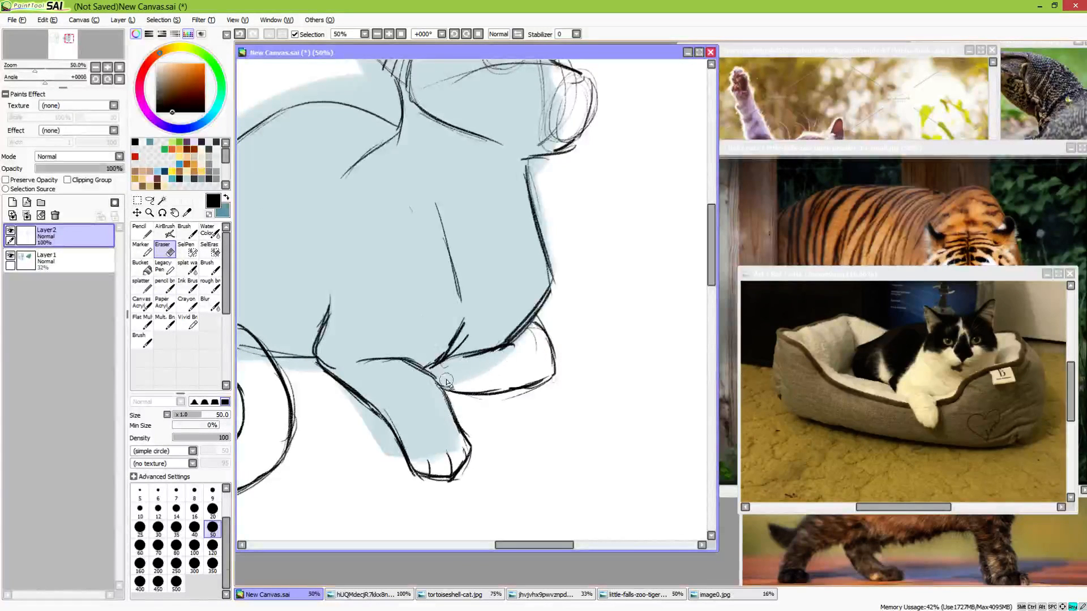
key("e")
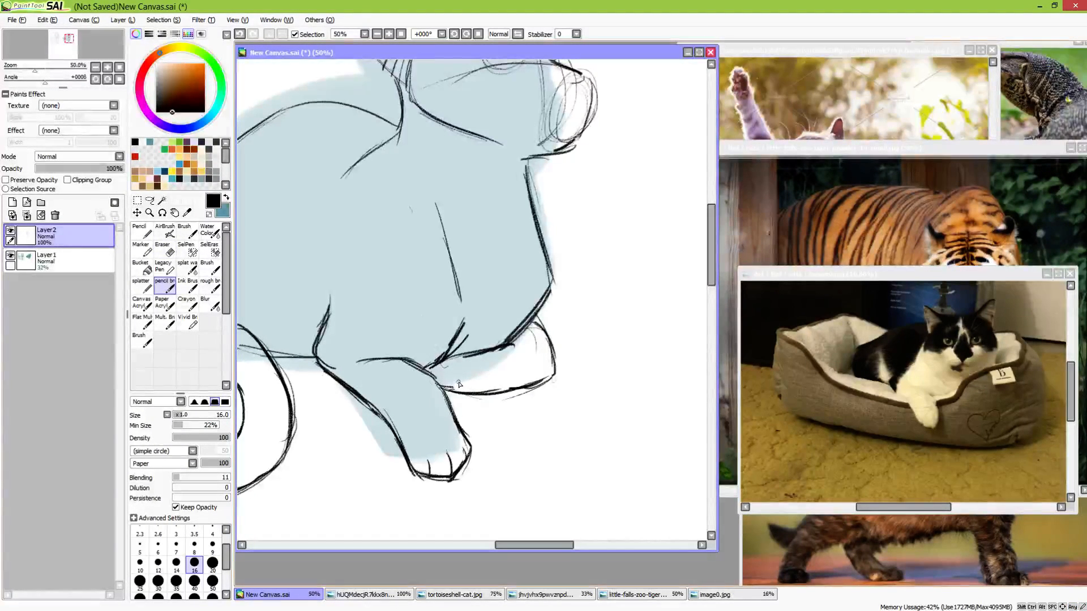
left_click_drag(444, 389, 532, 376)
key("ctrl+z")
mouse_move(451, 395)
left_mouse_down()
mouse_move(528, 393)
mouse_move(464, 393)
mouse_move(555, 372)
left_mouse_up()
key("ctrl+z")
key("ctrl+z")
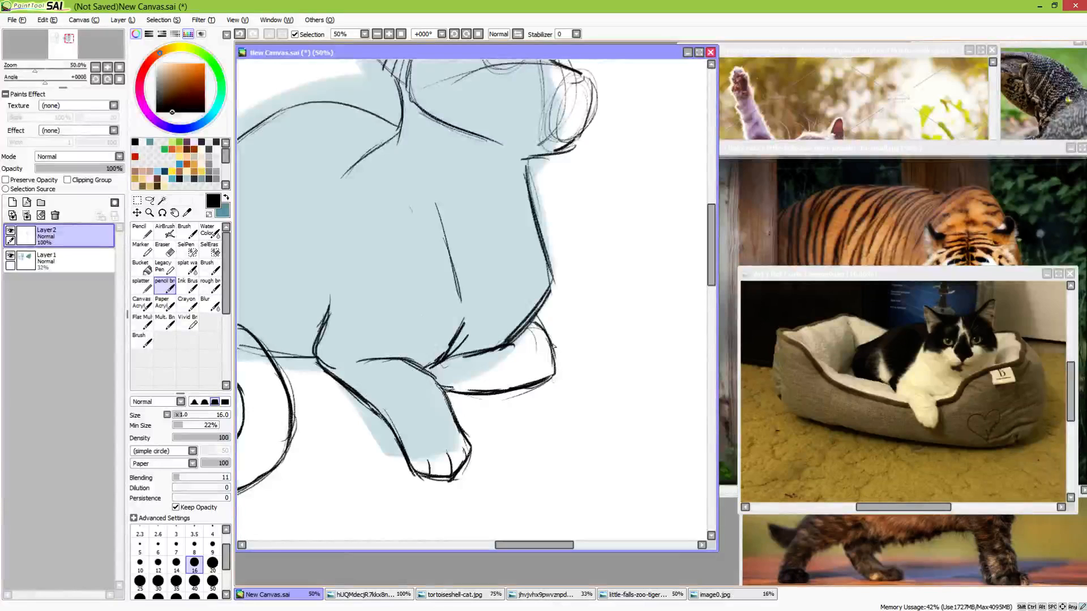
mouse_move(532, 315)
left_mouse_down()
mouse_move(555, 368)
mouse_move(546, 378)
left_mouse_up()
left_click_drag(458, 422, 475, 451)
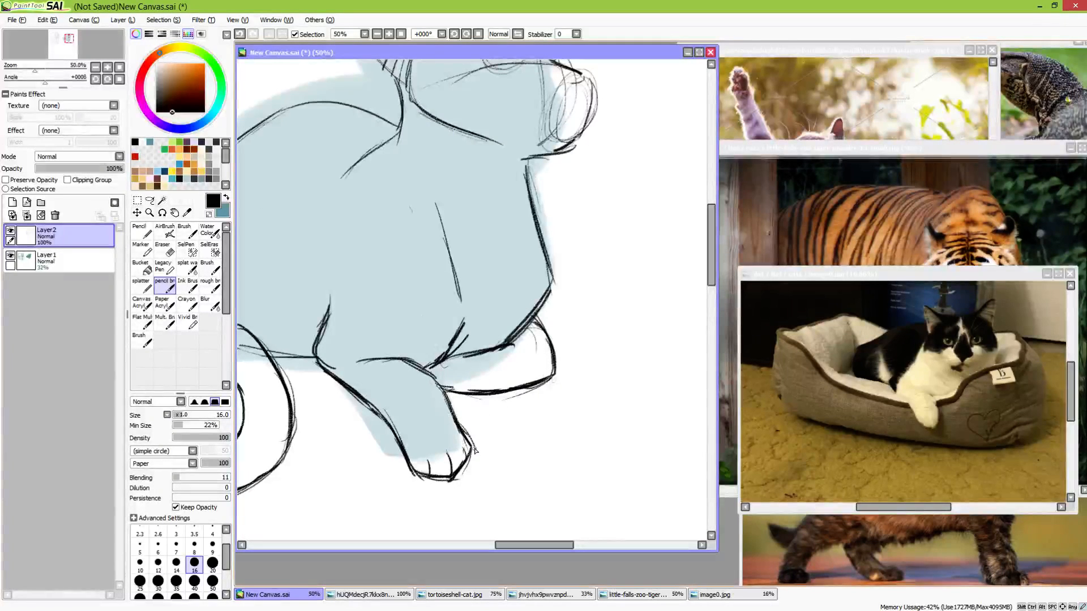
Darken the upper curves of both of the cat's eyes and add narrow vertical pupils
scroll(517, 396, "up", 5)
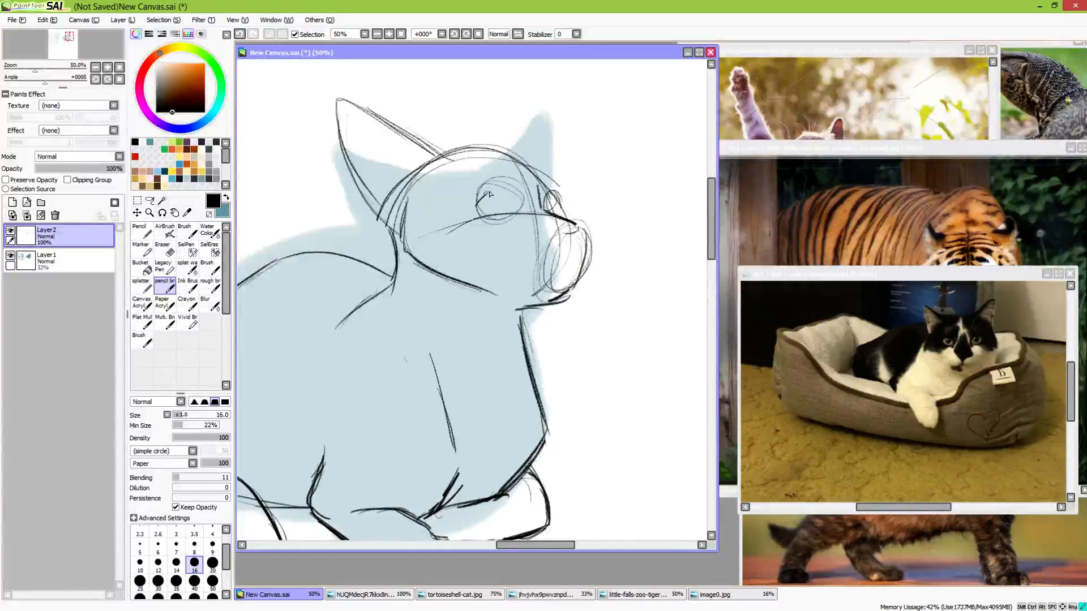
mouse_move(491, 194)
left_mouse_down()
mouse_move(502, 186)
mouse_move(521, 208)
left_mouse_up()
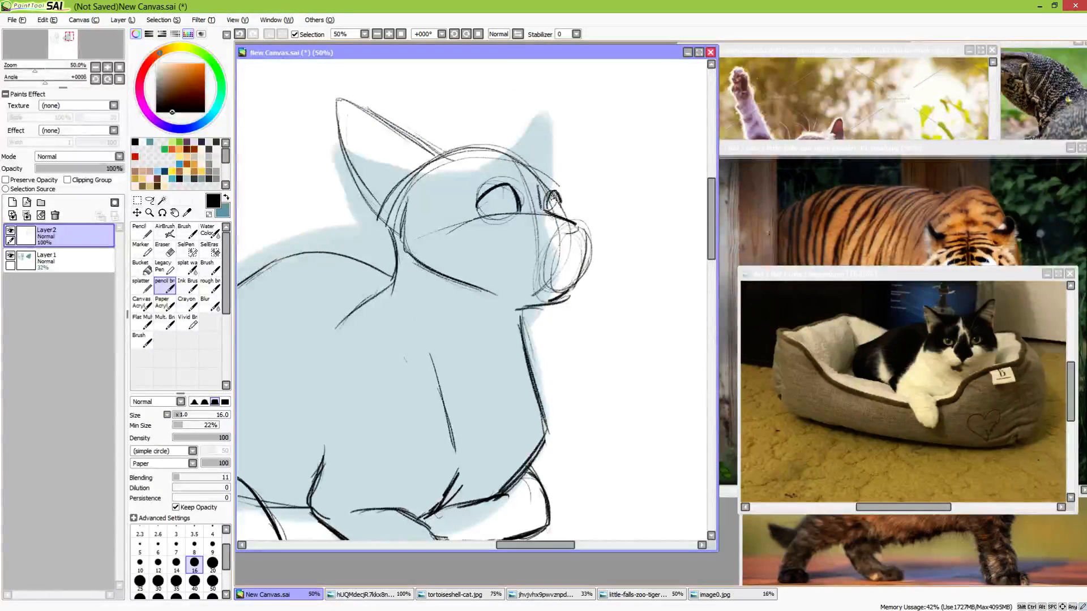
mouse_move(506, 200)
left_mouse_down()
mouse_move(512, 214)
mouse_move(509, 195)
mouse_move(556, 210)
left_mouse_up()
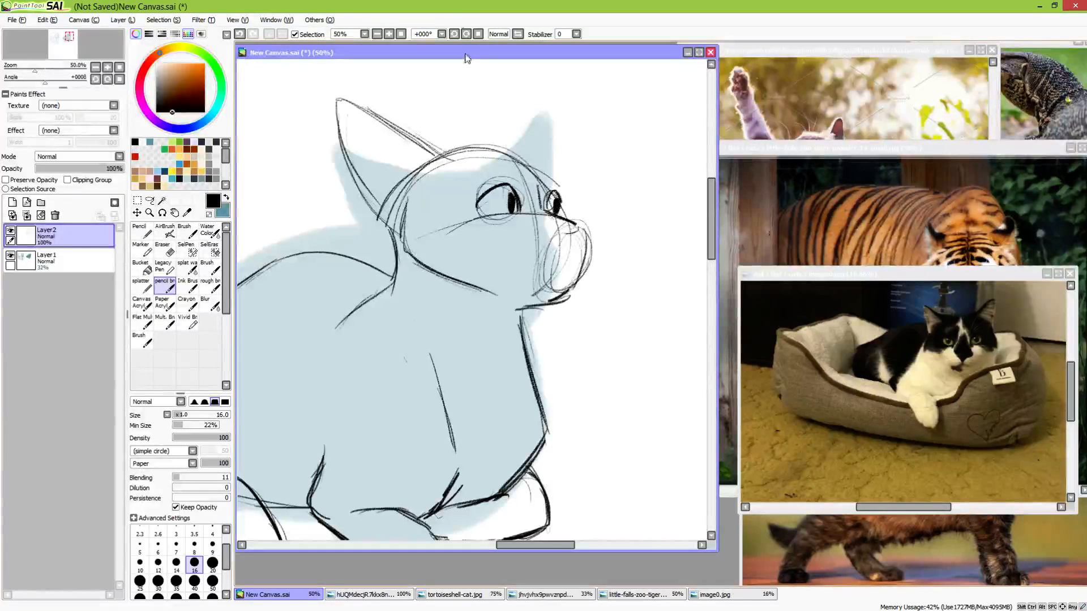
Replace the pupils with ones set higher in both eyes and add short brow marks above them
key("ctrl+z")
key("ctrl+z")
key("ctrl+z")
key("ctrl+z")
left_click_drag(506, 186, 512, 205)
left_click_drag(552, 196, 556, 205)
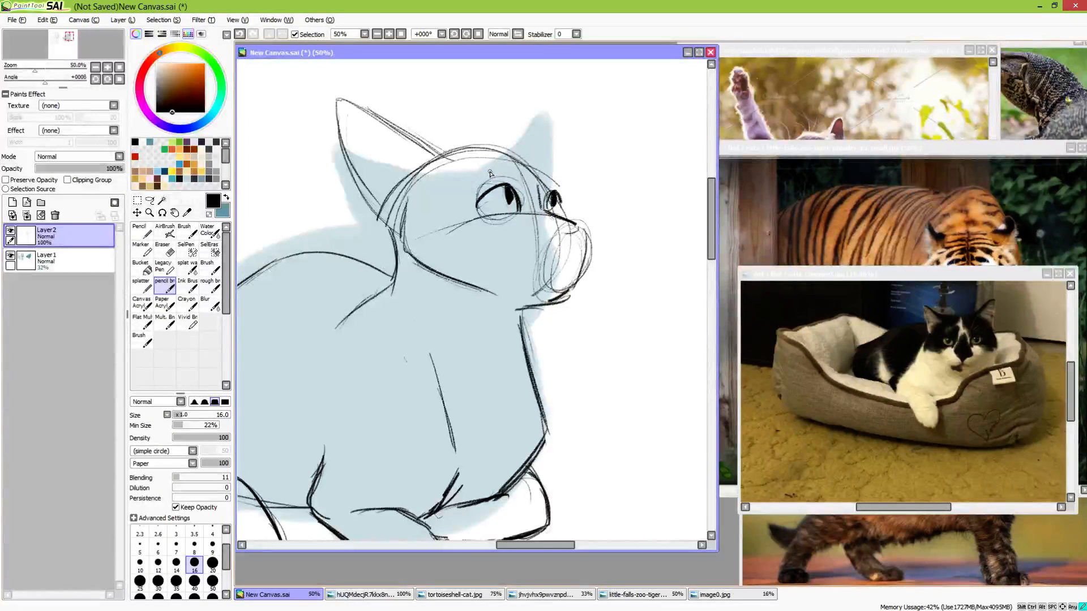
left_click_drag(538, 167, 549, 181)
Darken the back of the cheek and the jaw line, and reinforce the near ear's two outer edges
mouse_move(412, 201)
left_mouse_down()
mouse_move(399, 238)
mouse_move(407, 224)
mouse_move(414, 263)
mouse_move(470, 287)
left_mouse_up()
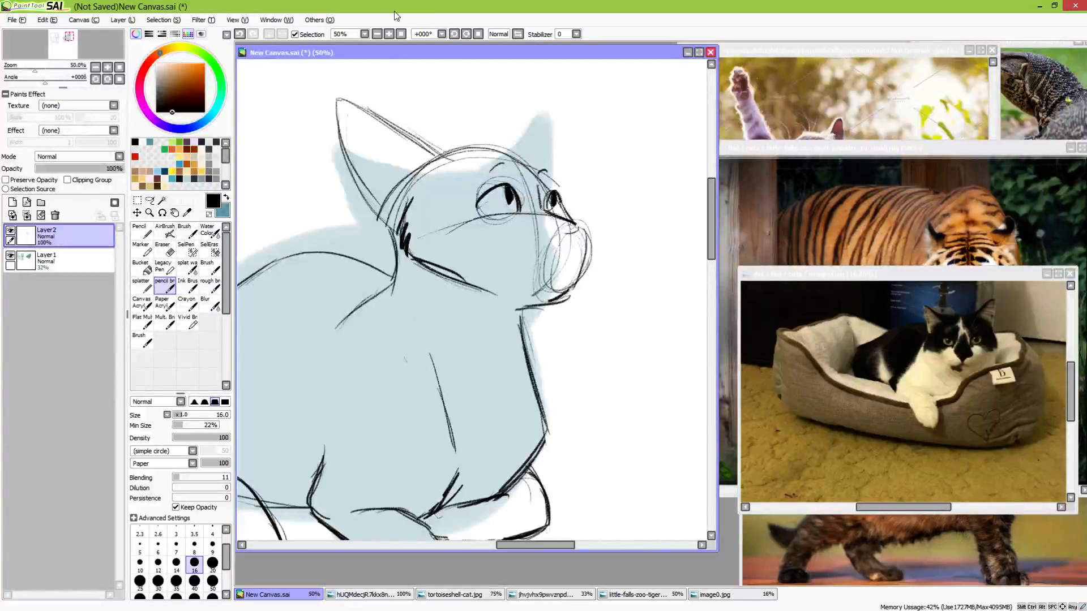
left_click_drag(406, 154, 451, 214)
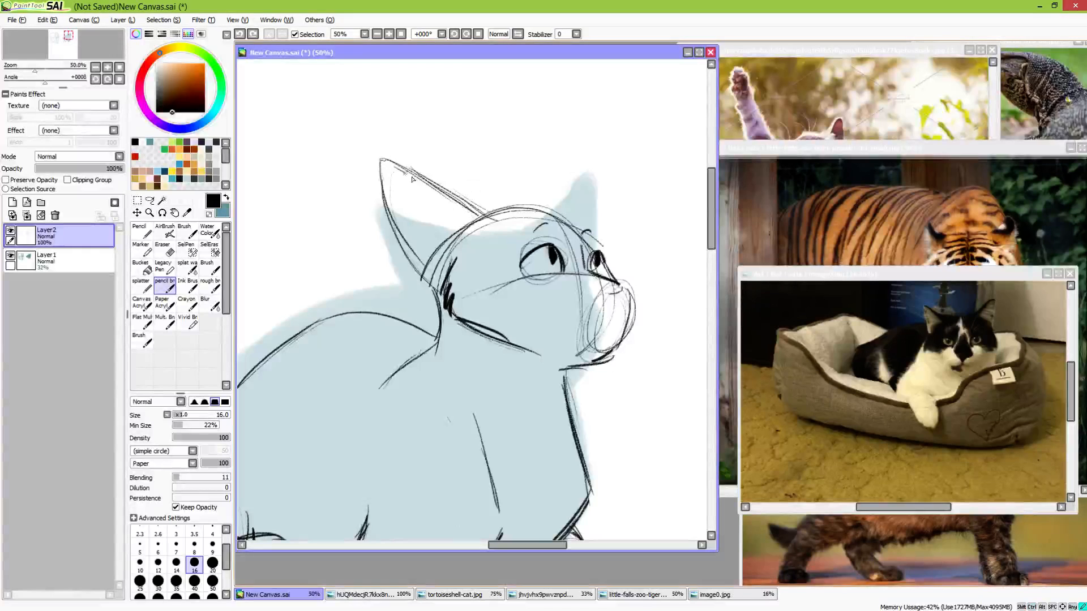
left_click_drag(409, 171, 491, 209)
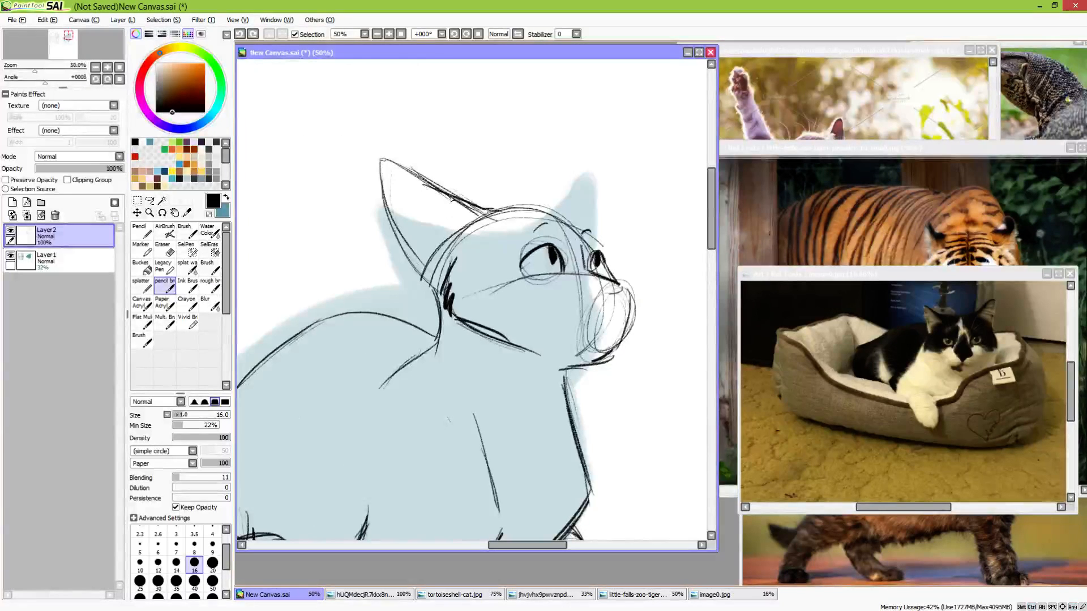
mouse_move(382, 159)
left_mouse_down()
mouse_move(411, 179)
mouse_move(385, 161)
mouse_move(398, 234)
left_mouse_up()
key("ctrl+z")
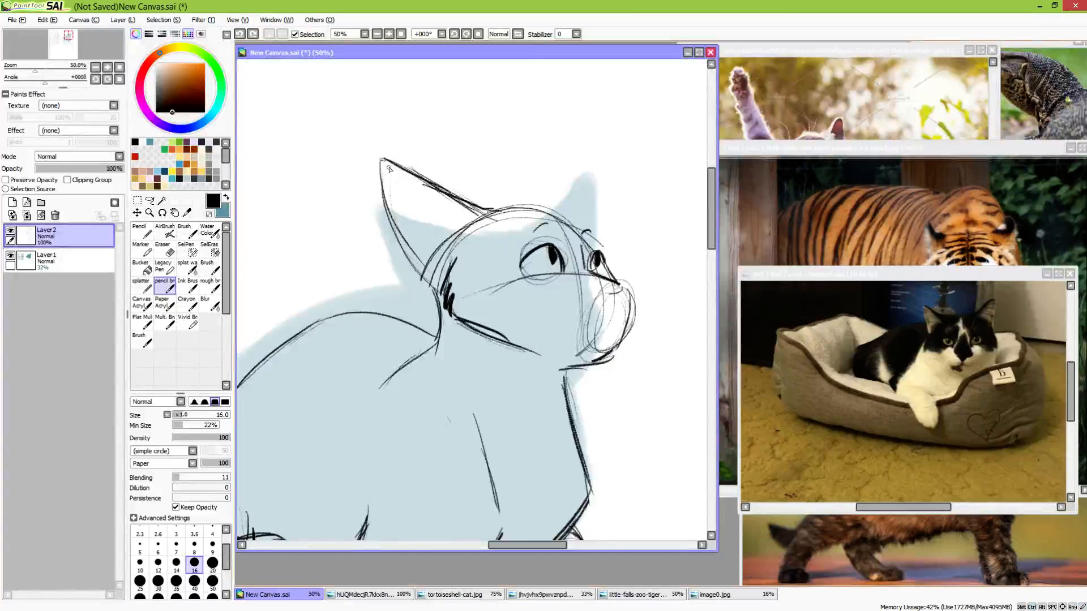
left_click_drag(382, 160, 398, 225)
mouse_move(384, 188)
left_mouse_down()
mouse_move(407, 245)
mouse_move(399, 236)
mouse_move(441, 287)
left_mouse_up()
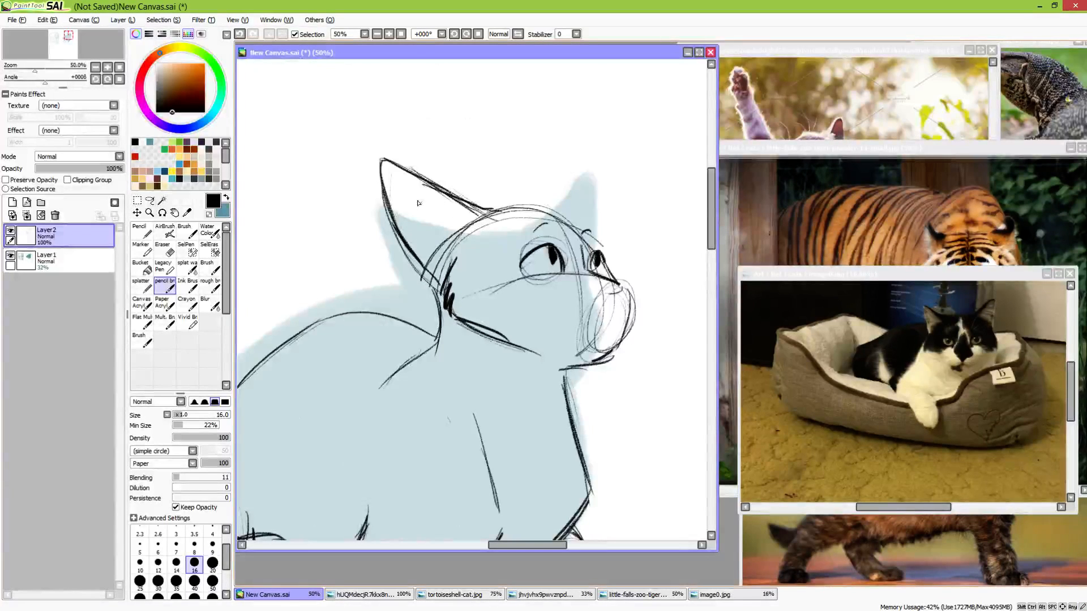
Erase the construction lines at the near ear's base and back edge, and redraw the back edge as one dark line
key("e")
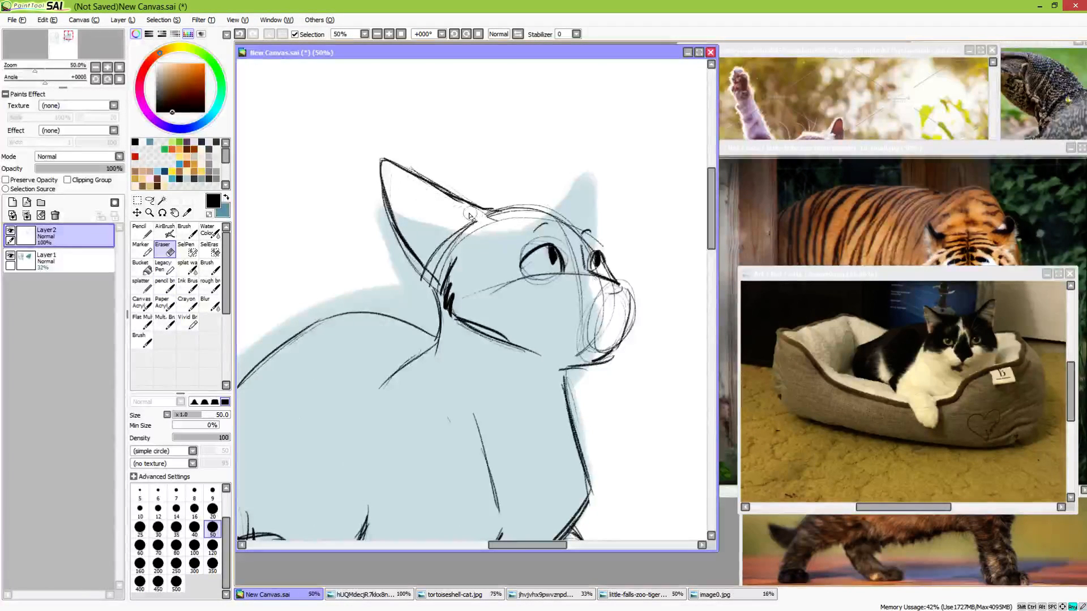
mouse_move(470, 216)
left_mouse_down()
mouse_move(442, 228)
mouse_move(434, 262)
mouse_move(439, 241)
mouse_move(449, 257)
mouse_move(498, 234)
left_mouse_up()
mouse_move(392, 234)
left_mouse_down()
mouse_move(412, 266)
mouse_move(397, 252)
left_mouse_up()
left_click_drag(379, 176, 400, 251)
left_click_drag(377, 198, 393, 231)
key("b")
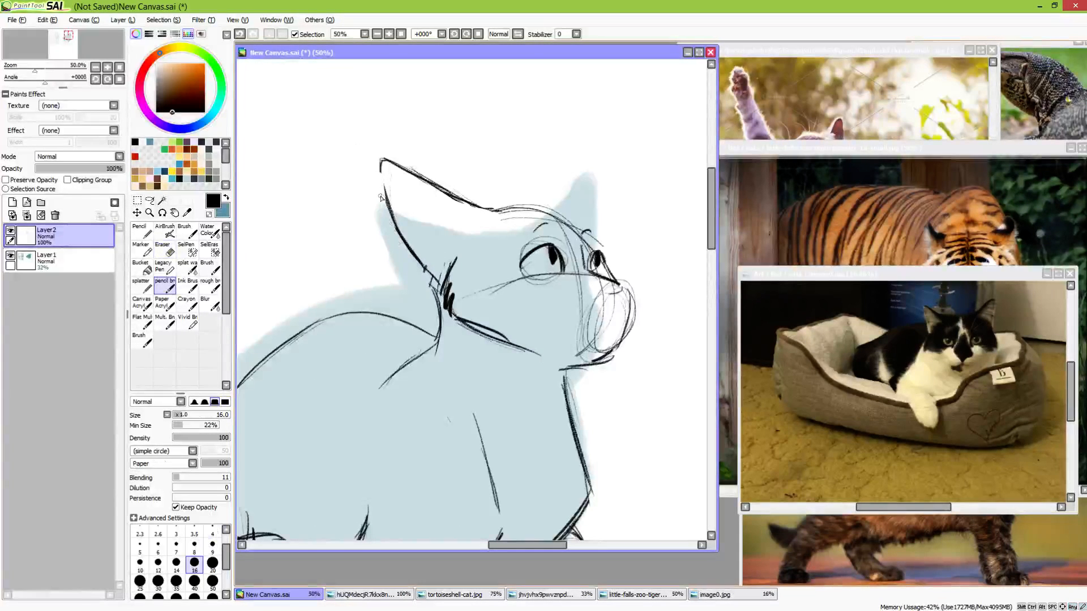
mouse_move(383, 183)
left_mouse_down()
mouse_move(407, 245)
mouse_move(448, 295)
left_mouse_up()
Draw the nose and the muzzle's front edge, and mark the corner of the mouth on the cheek
mouse_move(617, 300)
left_mouse_down()
mouse_move(628, 288)
mouse_move(589, 296)
mouse_move(626, 293)
mouse_move(600, 301)
left_mouse_up()
key("e")
key("b")
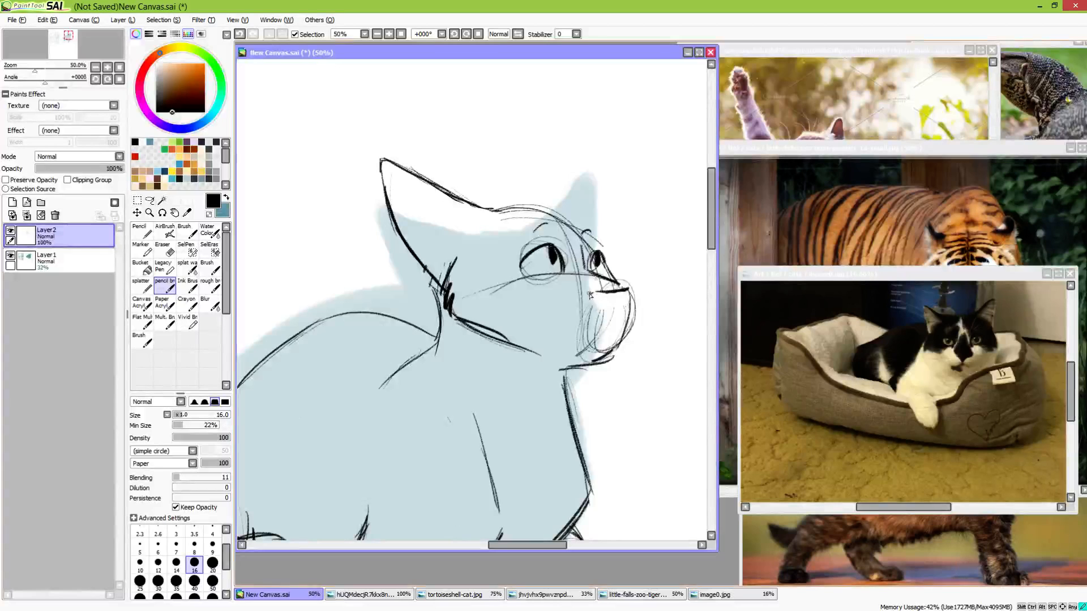
mouse_move(590, 294)
left_mouse_down()
mouse_move(633, 305)
mouse_move(629, 319)
left_mouse_up()
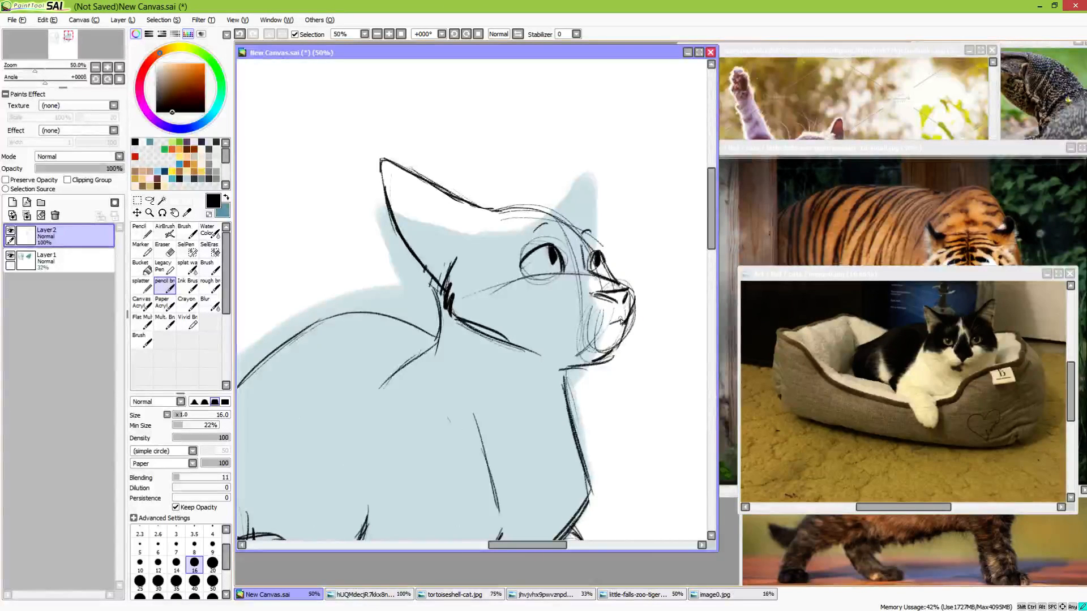
left_click_drag(555, 312, 584, 330)
Erase the loose lines around the chin and redraw the chin back to the throat as a darker line
key("e")
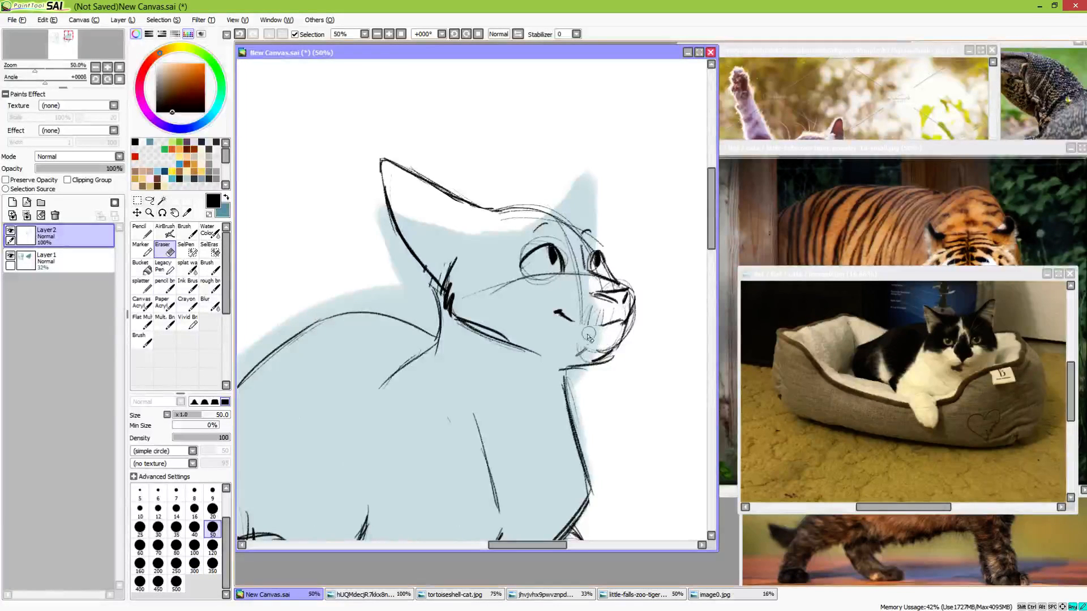
key("n")
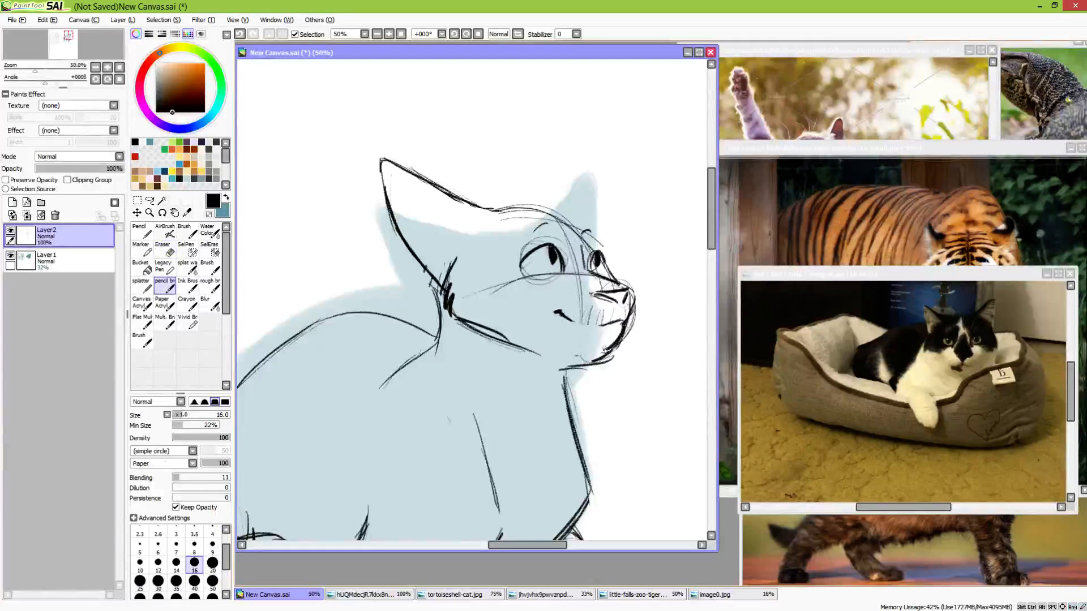
mouse_move(613, 347)
left_mouse_down()
mouse_move(590, 356)
mouse_move(566, 393)
mouse_move(574, 371)
mouse_move(567, 406)
mouse_move(565, 371)
mouse_move(584, 396)
mouse_move(577, 366)
mouse_move(641, 331)
mouse_move(642, 311)
mouse_move(608, 370)
mouse_move(576, 366)
mouse_move(577, 388)
left_mouse_up()
key("e")
key("e")
Strengthen the profile from forehead to nose and sketch the far ear as a pointed triangle on top of the head
left_click_drag(603, 263, 612, 281)
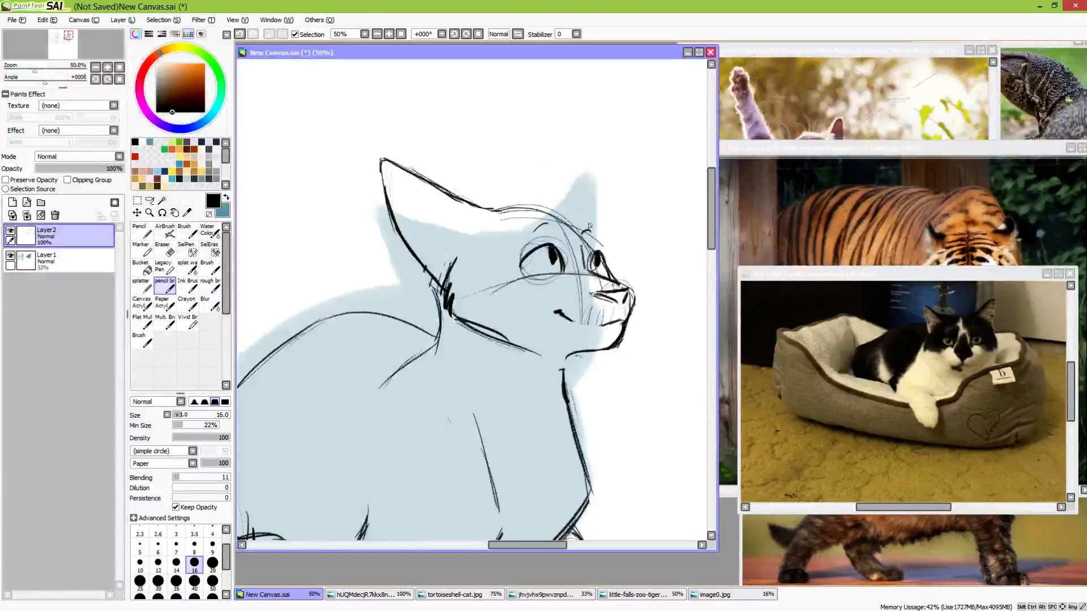
left_click_drag(583, 220, 599, 247)
mouse_move(499, 205)
left_mouse_down()
mouse_move(593, 229)
mouse_move(517, 150)
left_mouse_up()
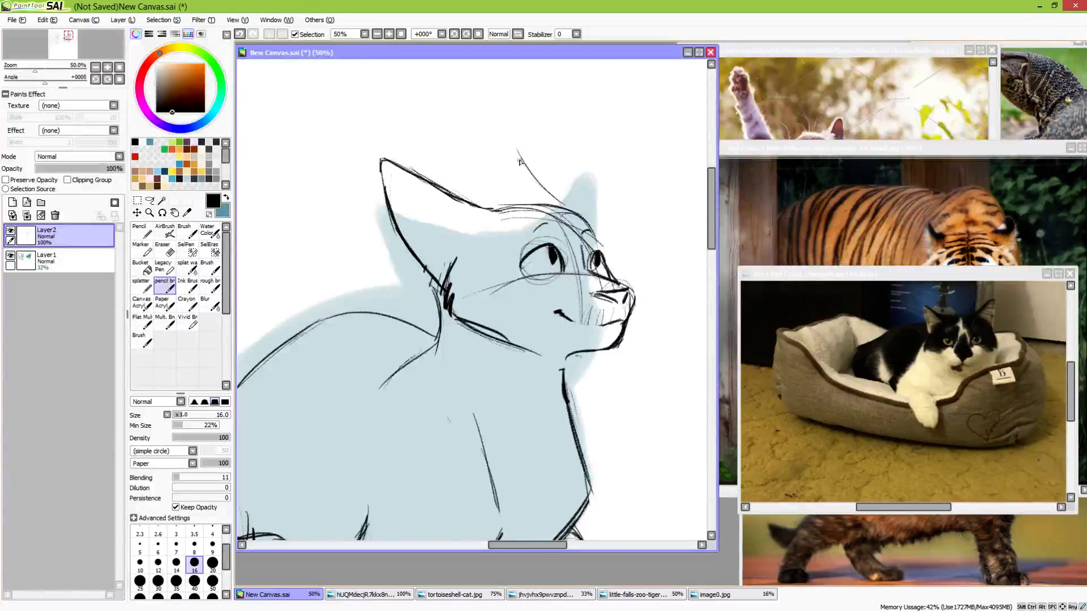
left_click_drag(505, 202, 566, 214)
mouse_move(516, 145)
left_mouse_down()
mouse_move(566, 210)
mouse_move(502, 199)
left_mouse_up()
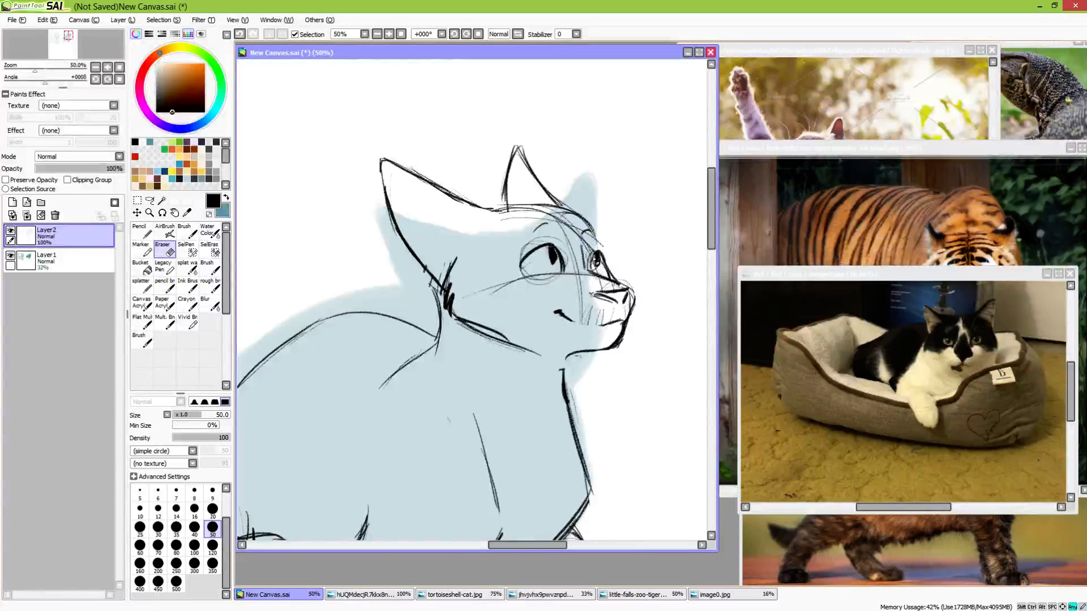
Erase the far eye and redraw it with a dark pupil against the face's edge
key("e")
key("n")
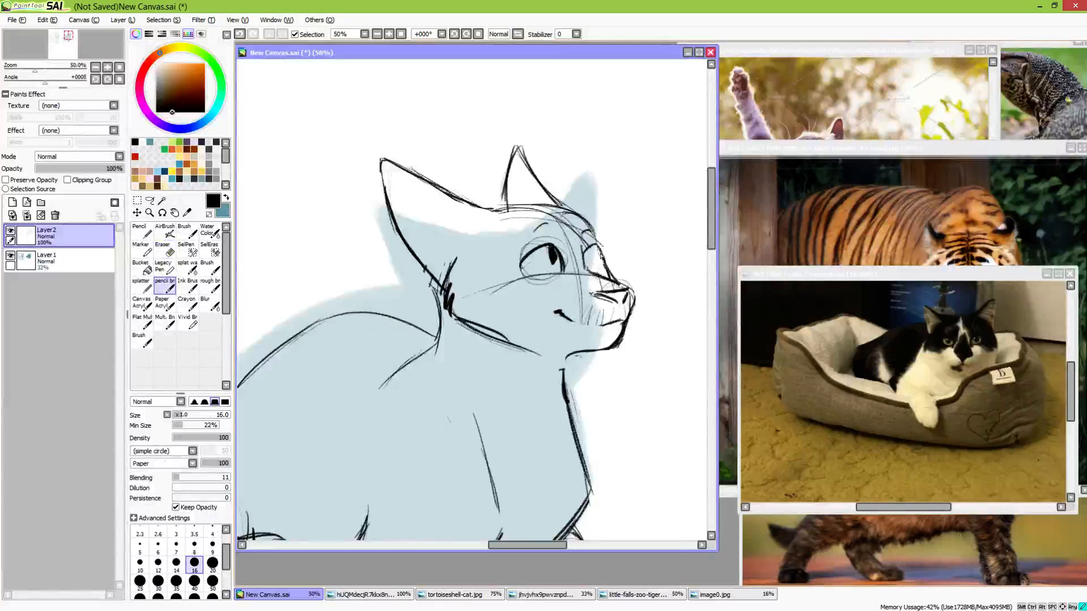
left_click_drag(599, 261, 590, 249)
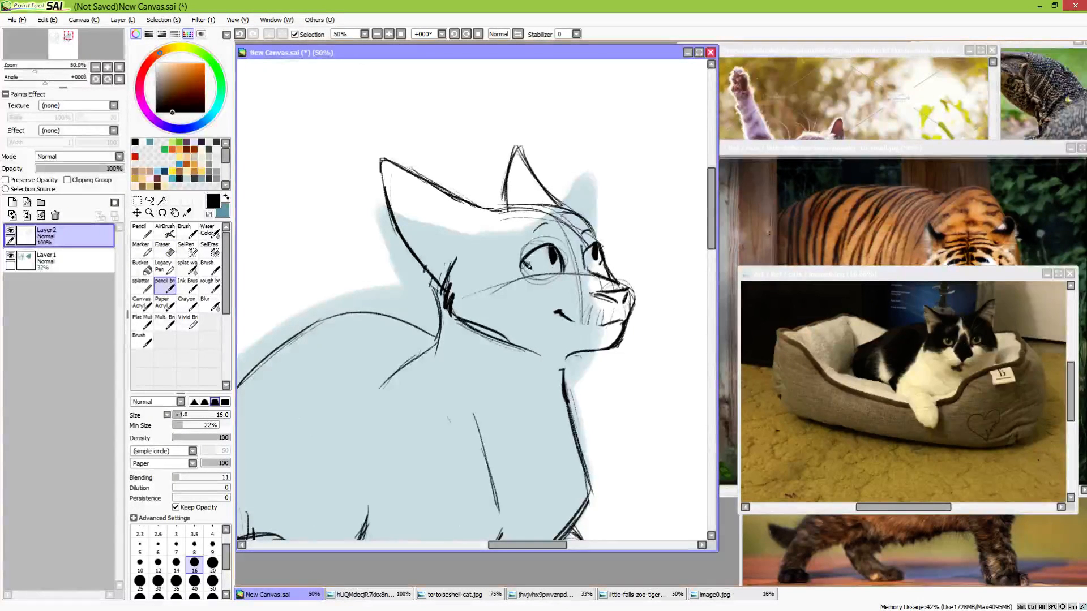
Connect the mouth line across the muzzle and erase the sketch lines around it to leave a clean nose and mouth
mouse_move(572, 399)
left_mouse_down()
mouse_move(573, 359)
mouse_move(659, 267)
mouse_move(586, 235)
left_mouse_up()
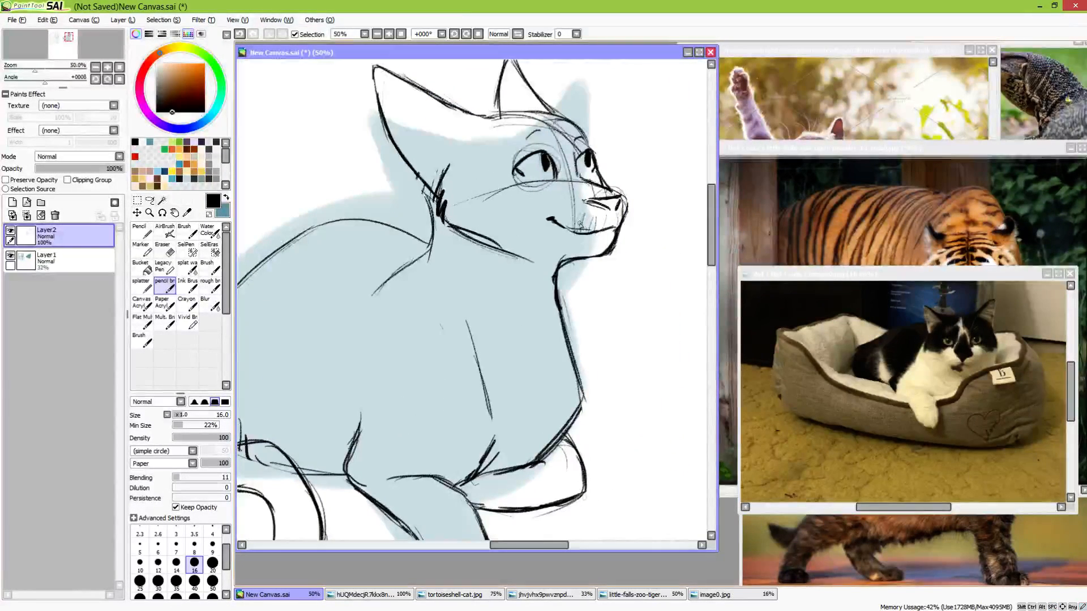
key("e")
mouse_move(573, 224)
left_mouse_down()
mouse_move(619, 207)
mouse_move(586, 200)
mouse_move(624, 198)
left_mouse_up()
key("b")
key("e")
key("b")
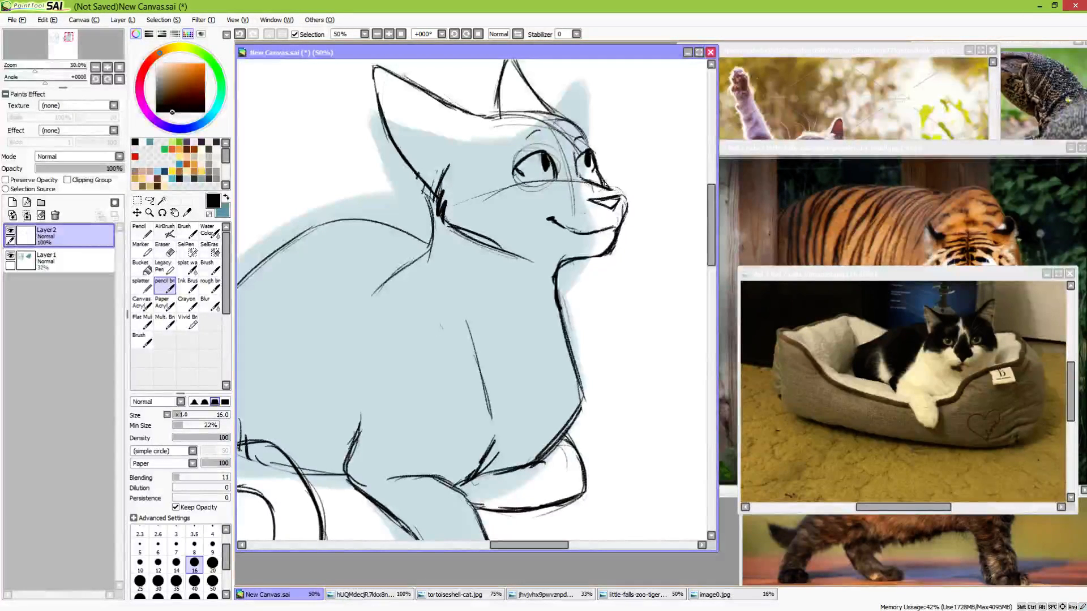
Erase the rough line between the far eye and the nose and redraw the nose bridge
key("e")
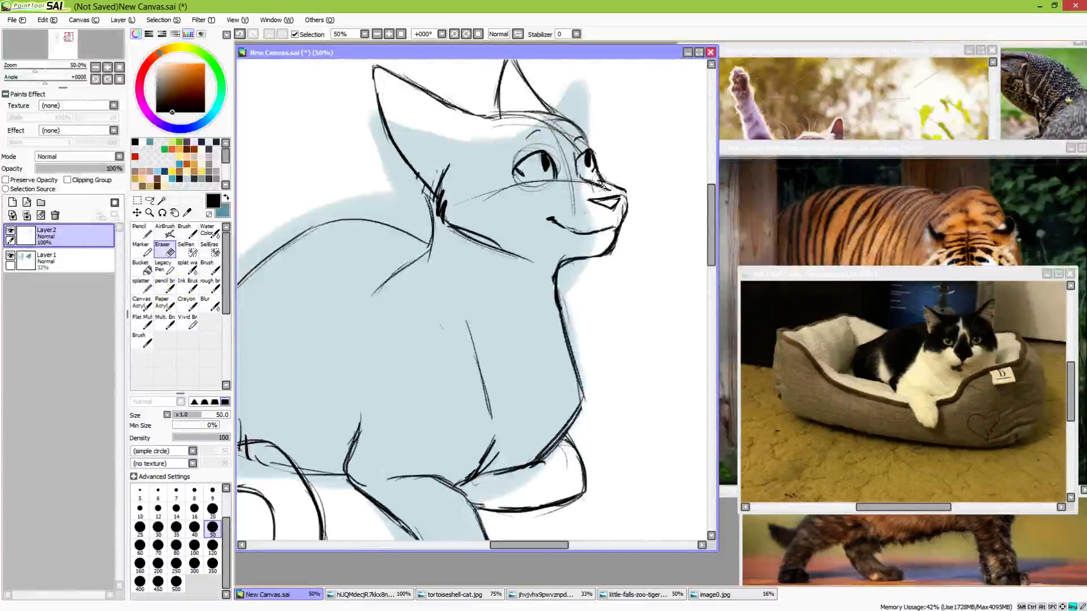
key("b")
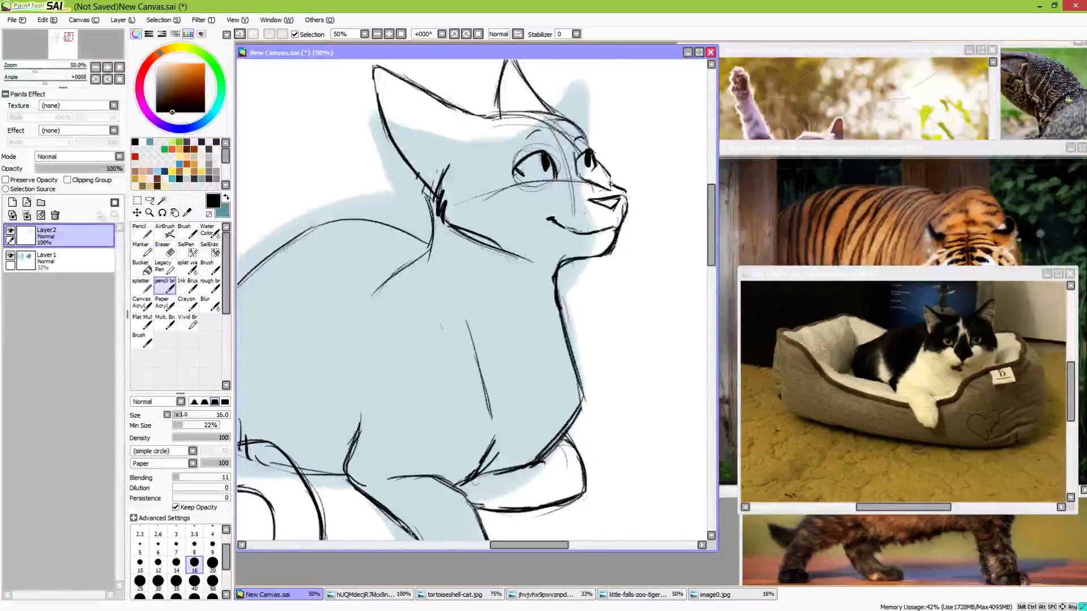
left_click_drag(601, 181, 626, 195)
Flip the canvas view horizontally and centre it on the cat's head
mouse_move(612, 270)
left_mouse_down()
mouse_move(570, 301)
mouse_move(557, 272)
left_mouse_up()
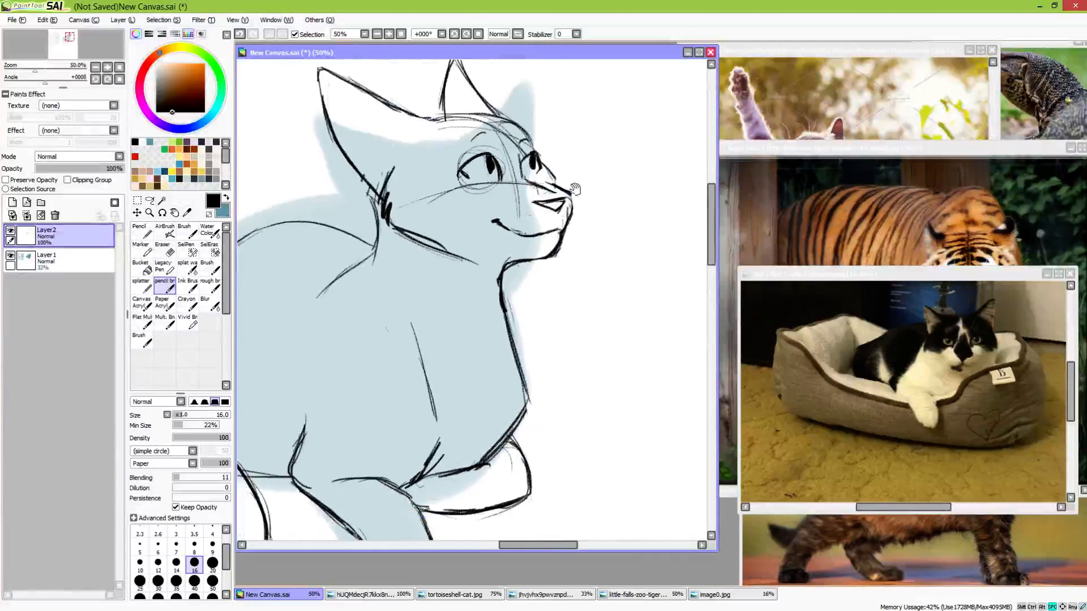
key("h")
left_click_drag(589, 206, 559, 248)
Lasso the muzzle with the nose and mouth, shrink it slightly toward the face with a transform, and return to the pencil brush
key("a")
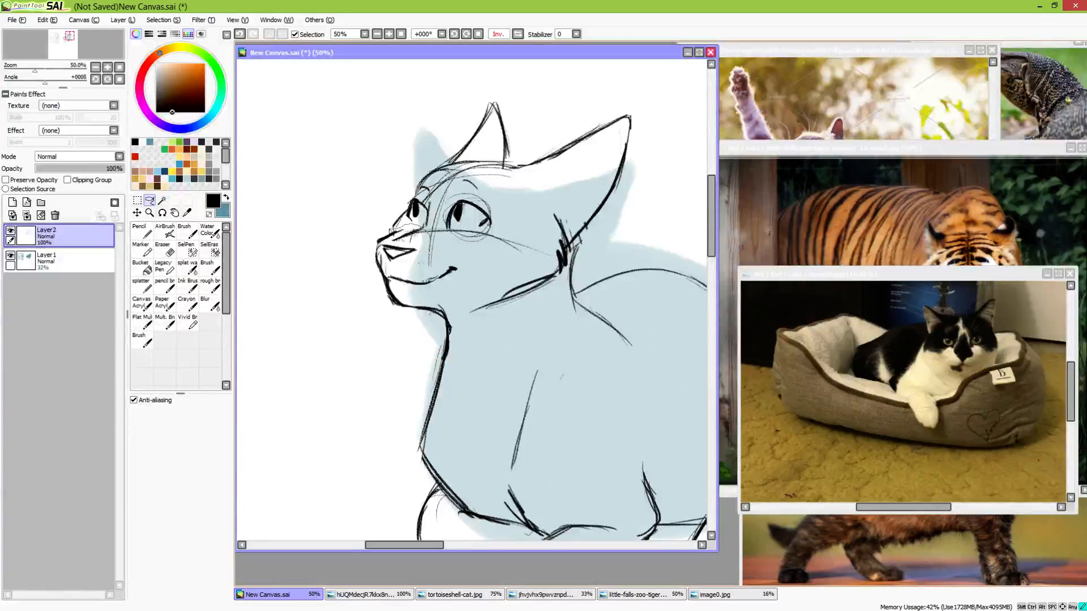
left_click_drag(371, 292, 434, 318)
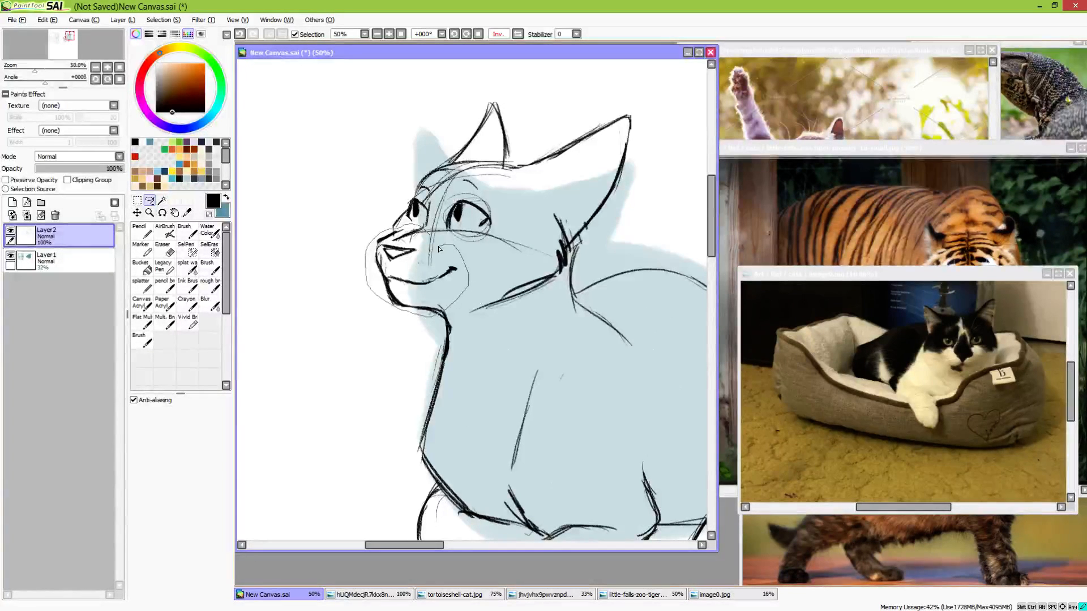
left_click_drag(439, 249, 441, 245)
key("ctrl+t")
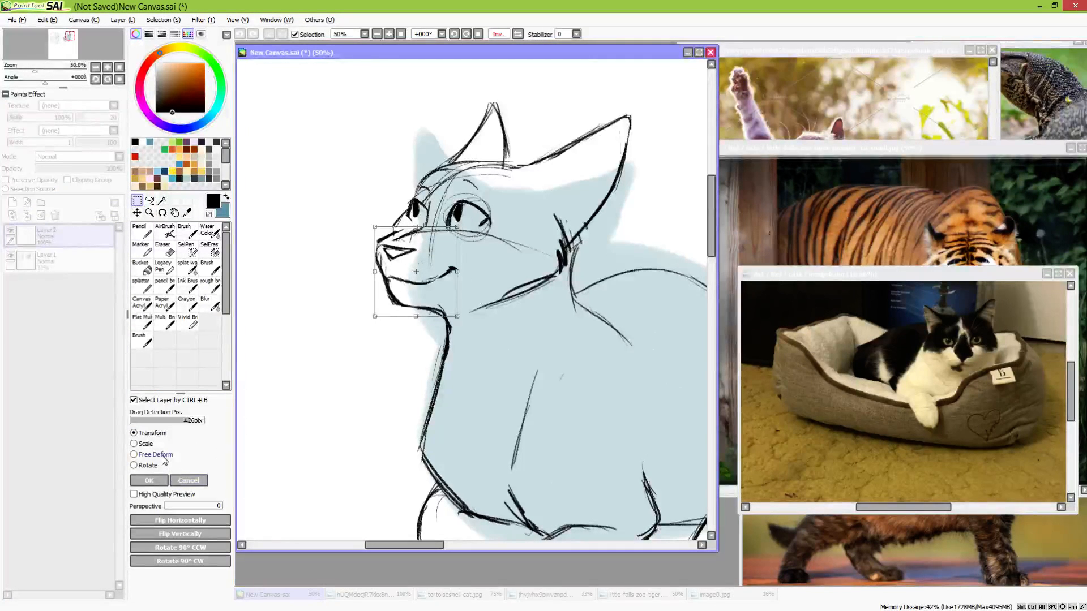
left_click_drag(375, 316, 415, 290)
left_click(160, 483)
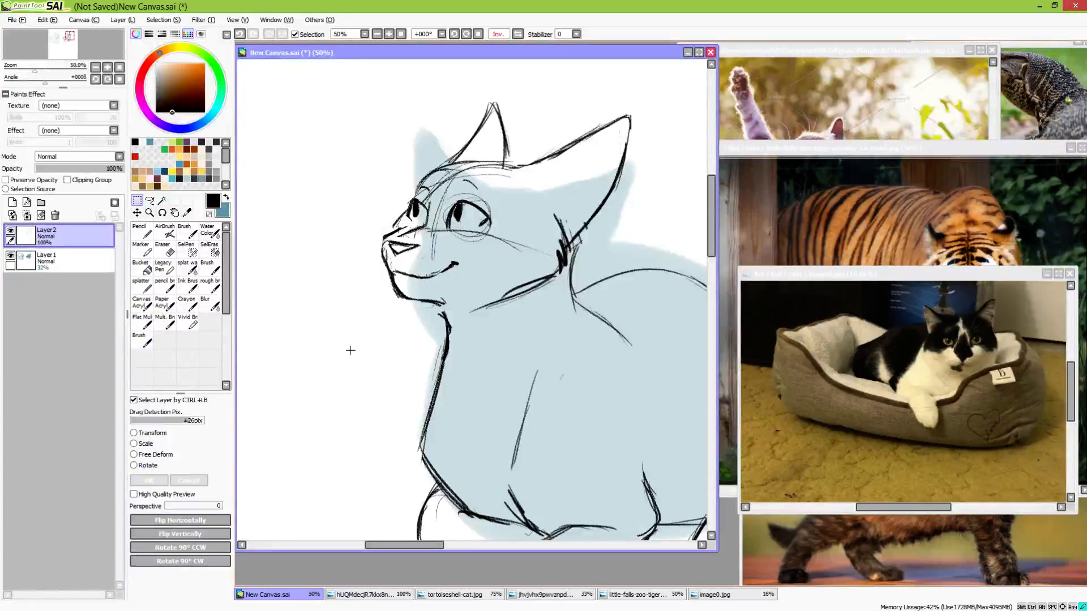
left_click(164, 285)
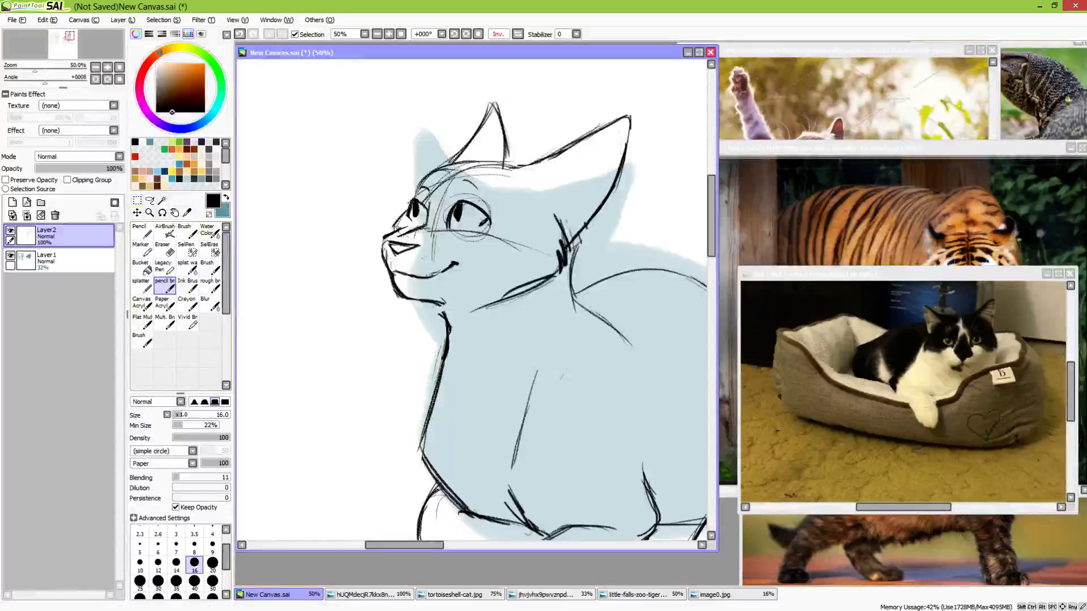
Reinforce the cat's forehead and throat outlines, and erase the rough lines along the front of the neck
mouse_move(394, 234)
left_mouse_down()
mouse_move(396, 215)
mouse_move(447, 172)
mouse_move(519, 168)
left_mouse_up()
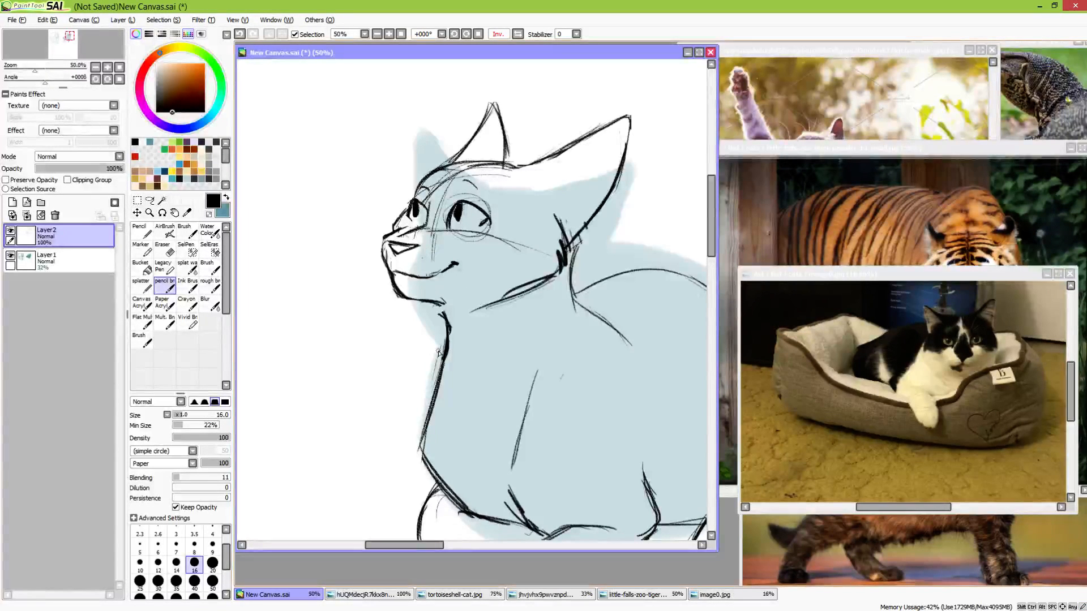
left_click_drag(437, 304, 444, 344)
key("e")
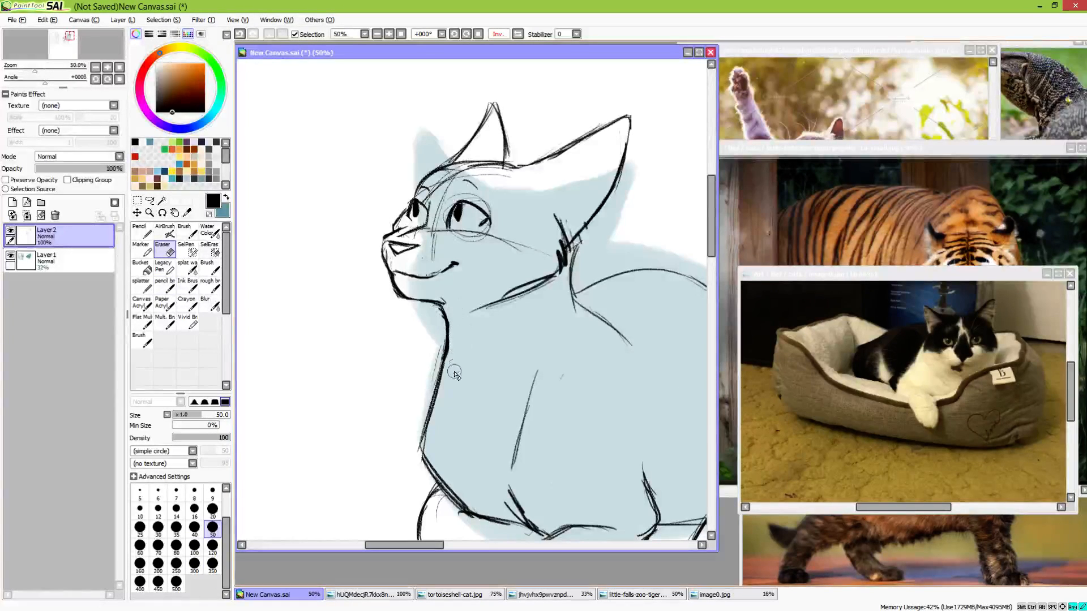
left_click_drag(454, 372, 457, 313)
Erase the loose end of the cheek line and the construction lines crossing the face around the near eye
key("n")
key("e")
left_click_drag(548, 288, 474, 312)
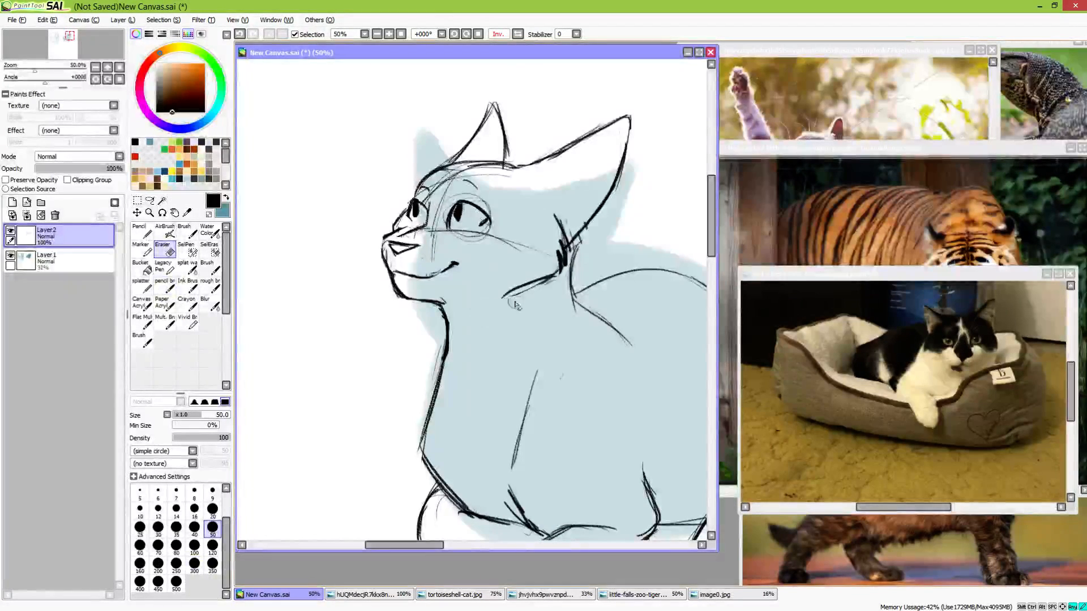
mouse_move(431, 244)
left_mouse_down()
mouse_move(433, 259)
mouse_move(447, 189)
mouse_move(435, 195)
mouse_move(470, 170)
mouse_move(517, 183)
mouse_move(509, 192)
left_mouse_up()
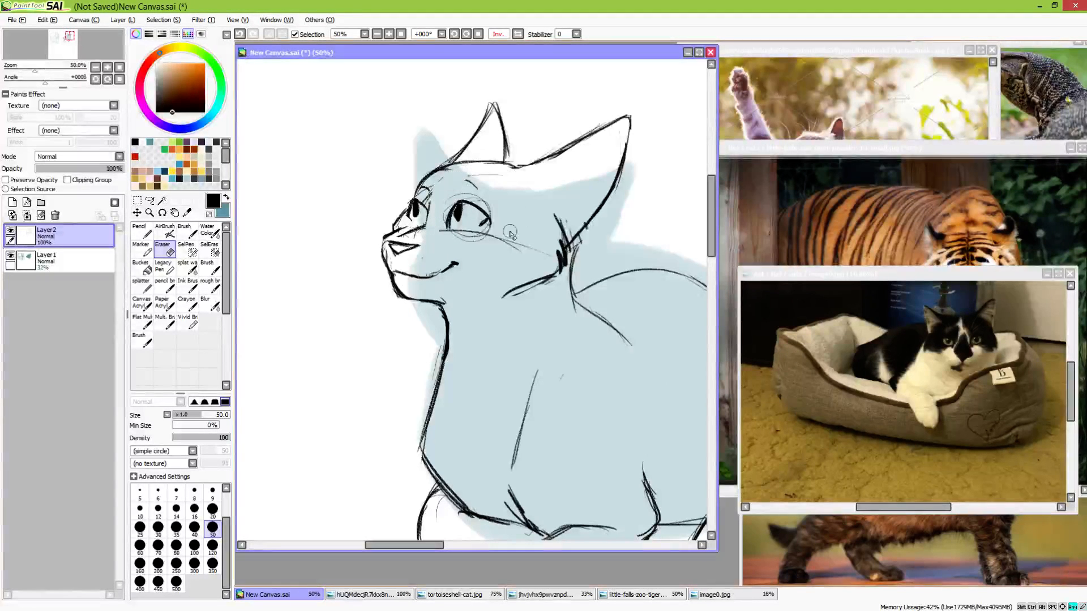
mouse_move(510, 233)
left_mouse_down()
mouse_move(464, 243)
mouse_move(447, 210)
mouse_move(455, 196)
mouse_move(499, 218)
mouse_move(491, 241)
mouse_move(534, 252)
left_mouse_up()
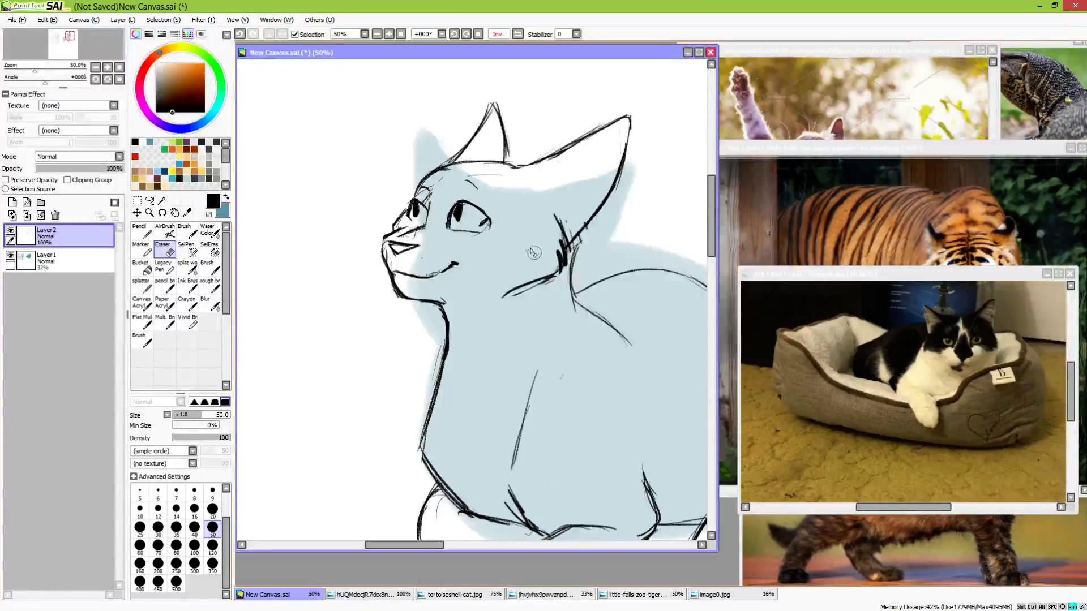
Erase the near eye's lower lid, darken its upper lid and tidy the lines around the far eye
key("b")
key("e")
left_click_drag(453, 231, 489, 225)
key("b")
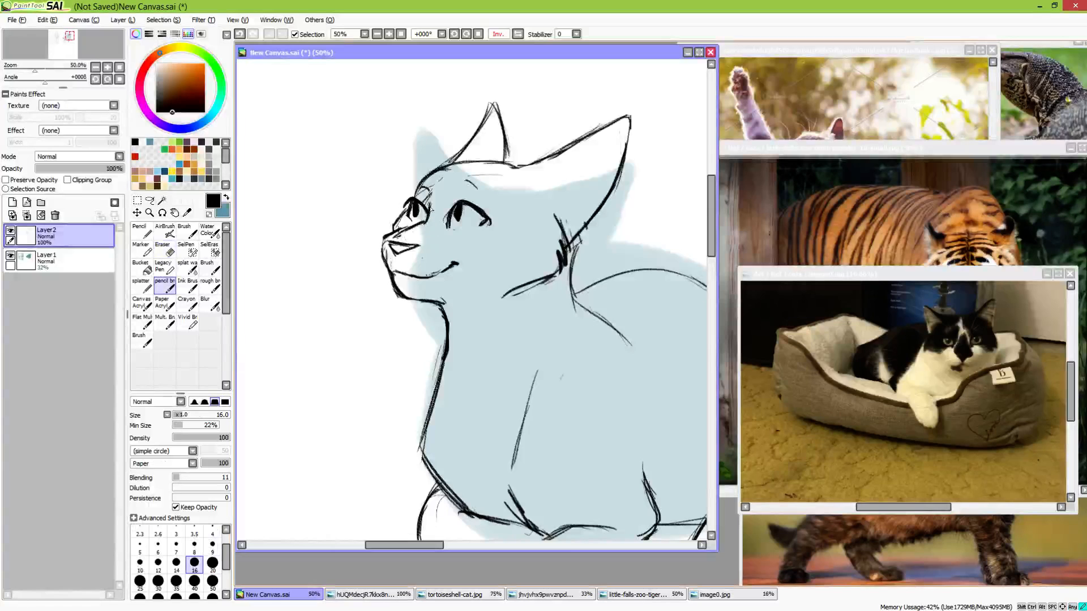
key("e")
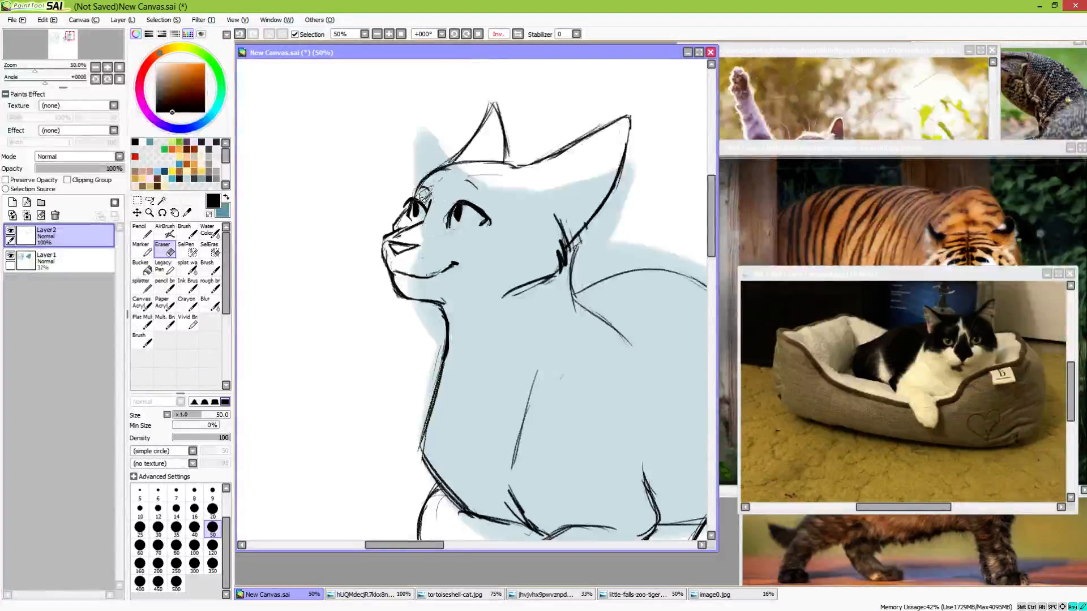
key("e")
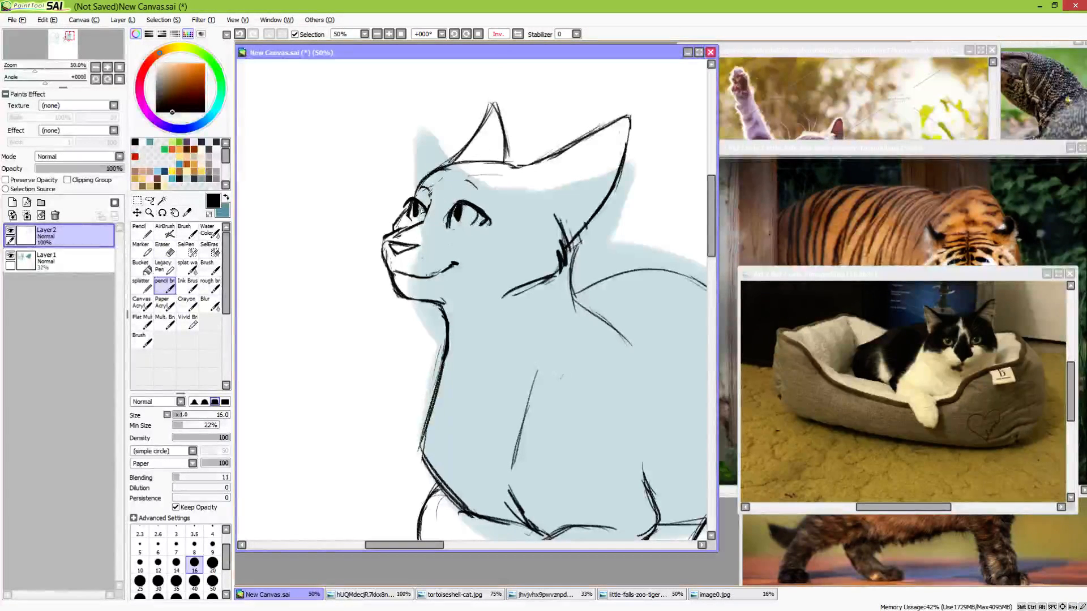
Clean up the front of the muzzle and the nose bridge, alternating between erasing and redrawing
left_click_drag(473, 288, 472, 281)
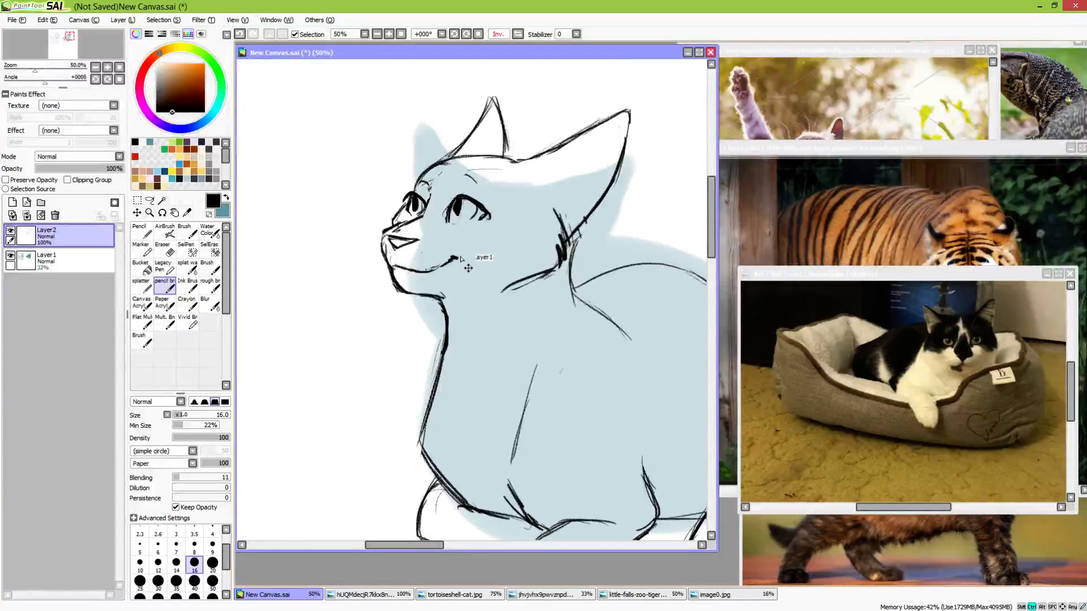
key("ctrl+z")
key("e")
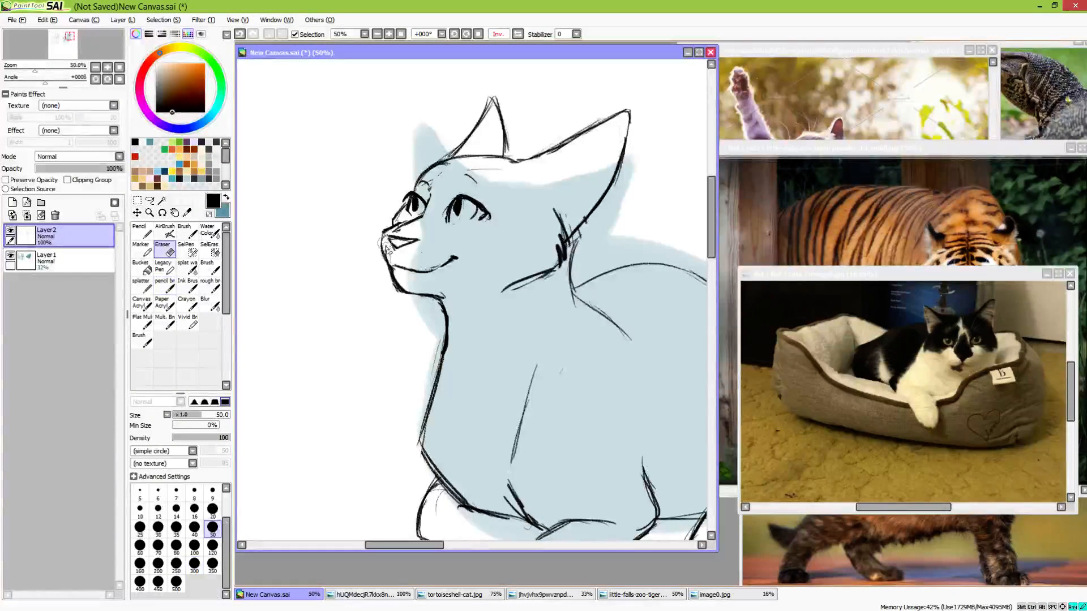
key("e")
key("e")
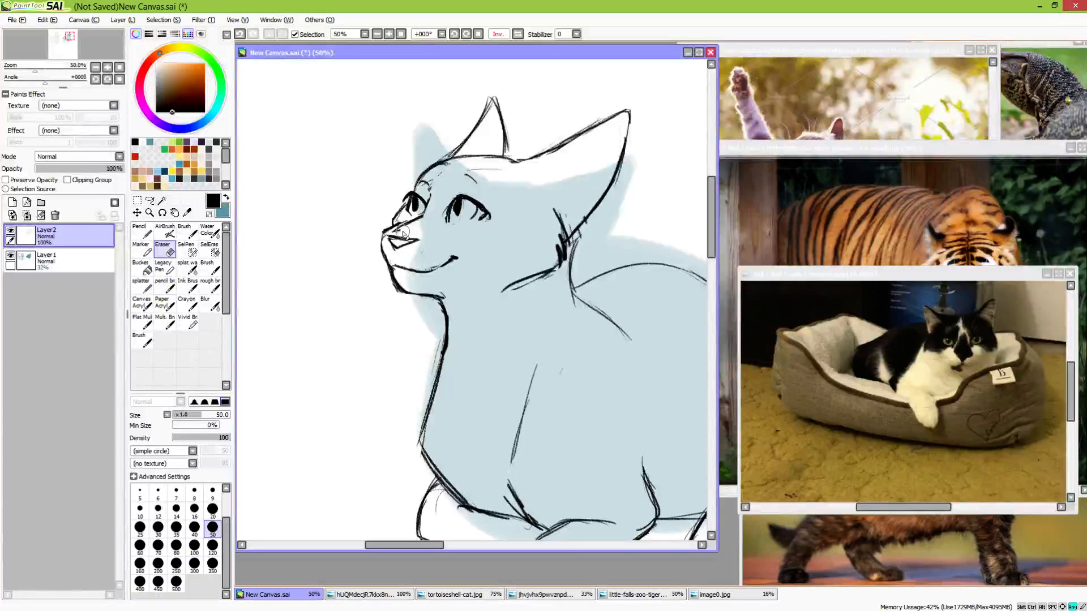
Erase the leftover forehead sketch line, draw the inner edge of the near ear and touch up its base
key("e")
left_click_drag(501, 274, 433, 312)
key("e")
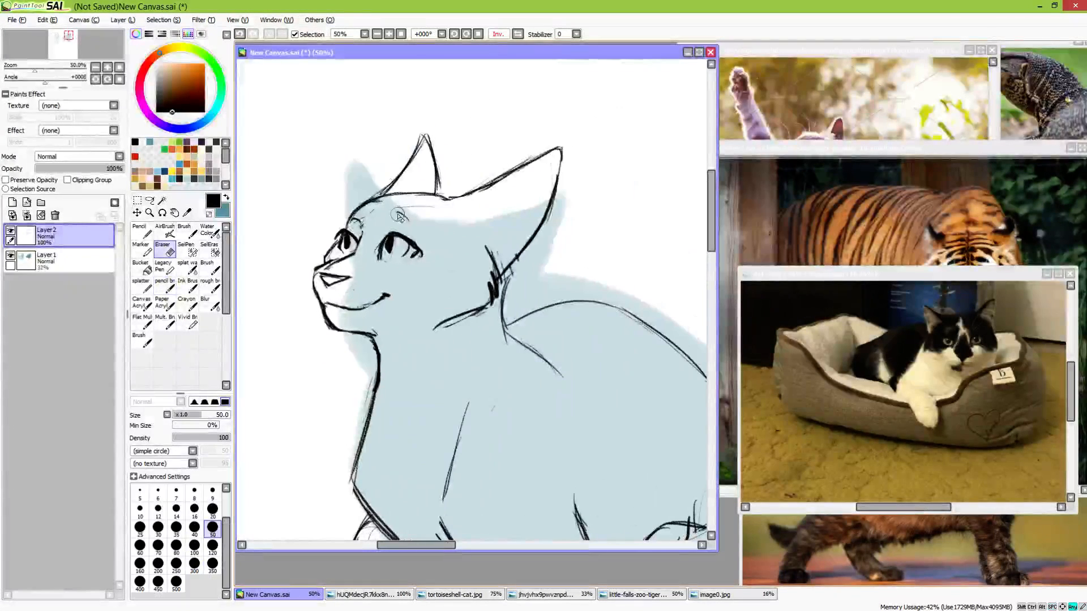
left_click_drag(400, 207, 425, 213)
mouse_move(513, 185)
left_mouse_down()
mouse_move(491, 193)
mouse_move(523, 157)
mouse_move(547, 151)
mouse_move(477, 228)
mouse_move(512, 177)
left_mouse_up()
key("b")
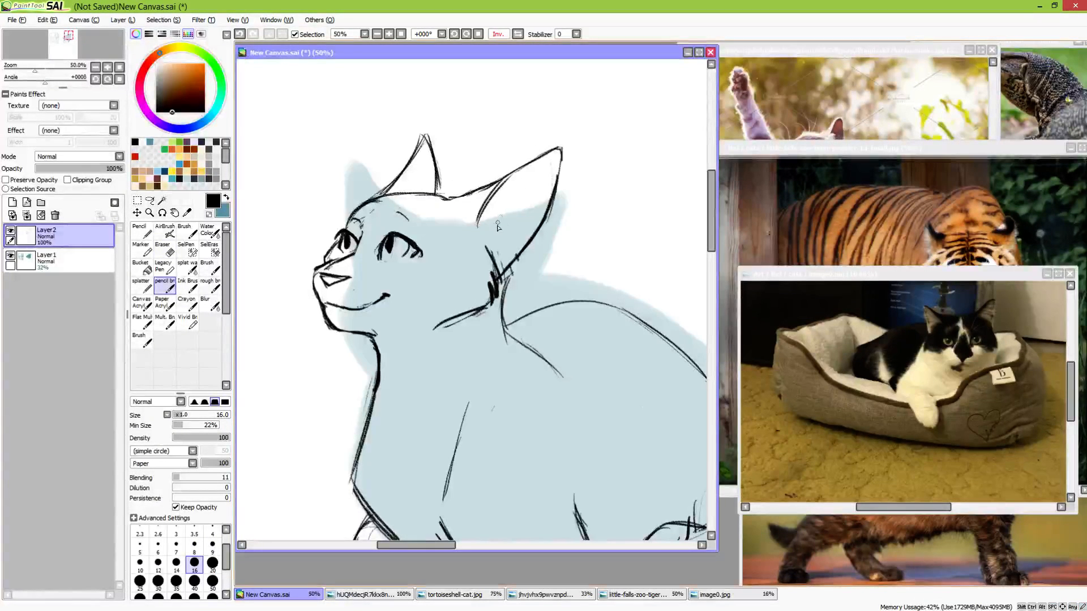
left_click_drag(492, 260, 498, 277)
Turn off the flipped view with the whole cat visible, and move the reference photo of the cat in its bed higher beside the canvas
scroll(534, 327, "down", 2)
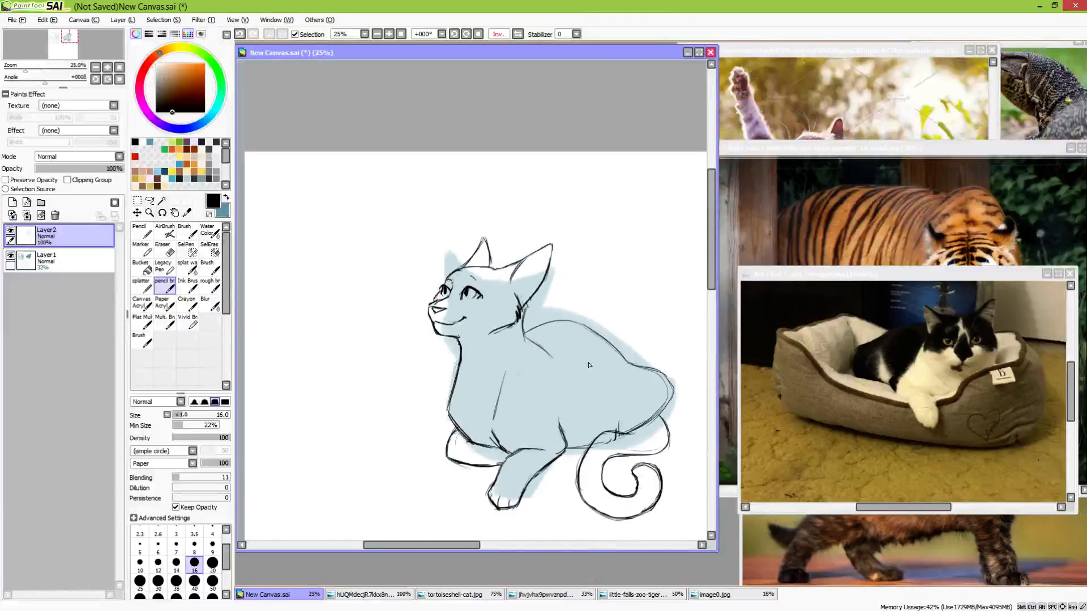
left_click_drag(634, 453, 528, 371)
left_click(517, 35)
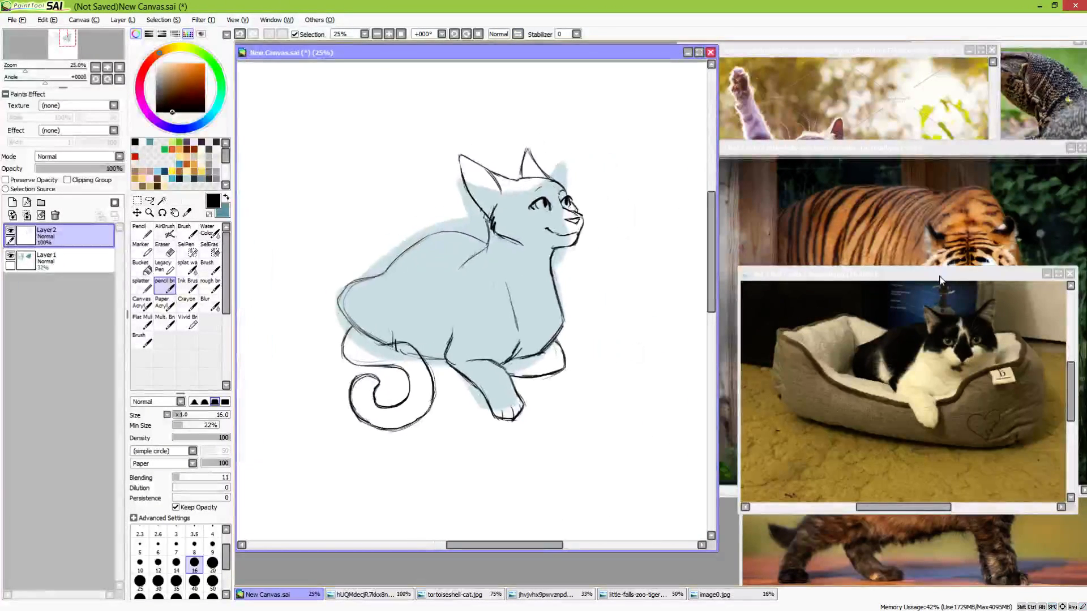
left_click_drag(942, 276, 917, 219)
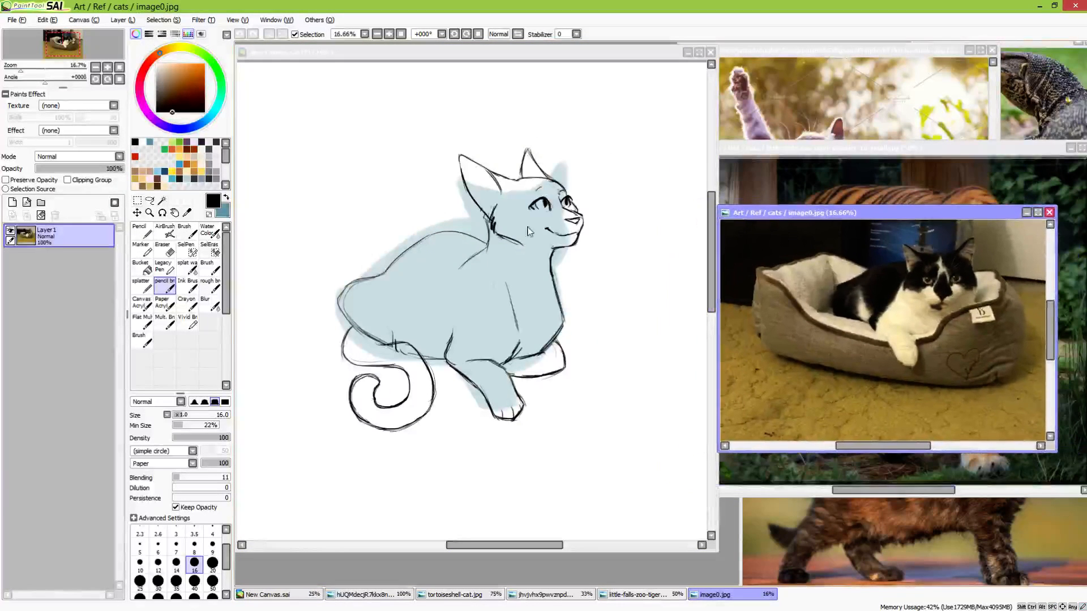
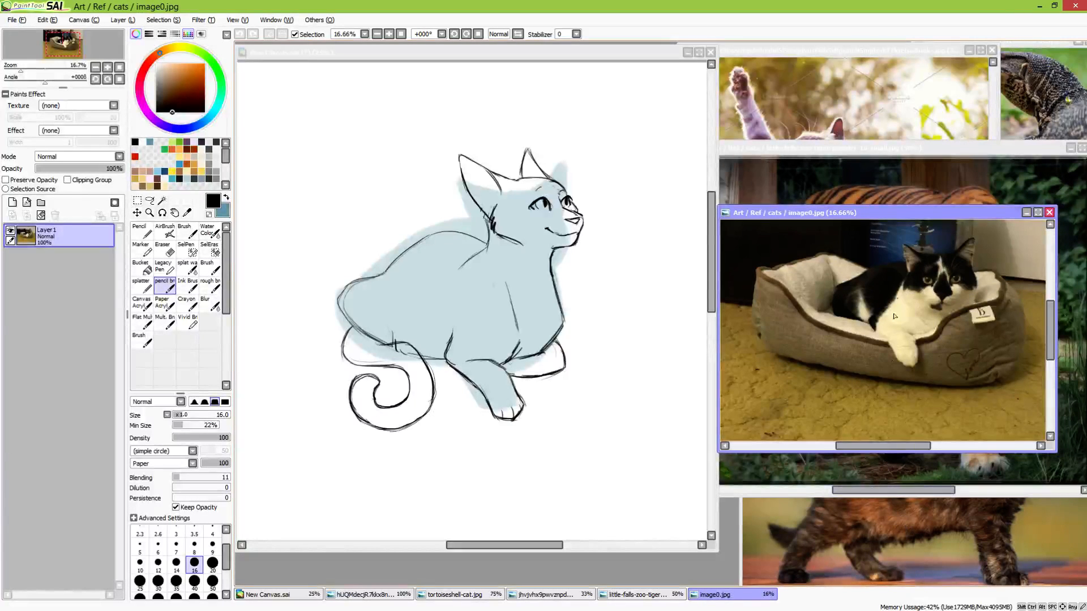
Bring up the reference photo of the reaching cat, move to a blank area of the canvas and place the photo beside it
key("ctrl+Tab")
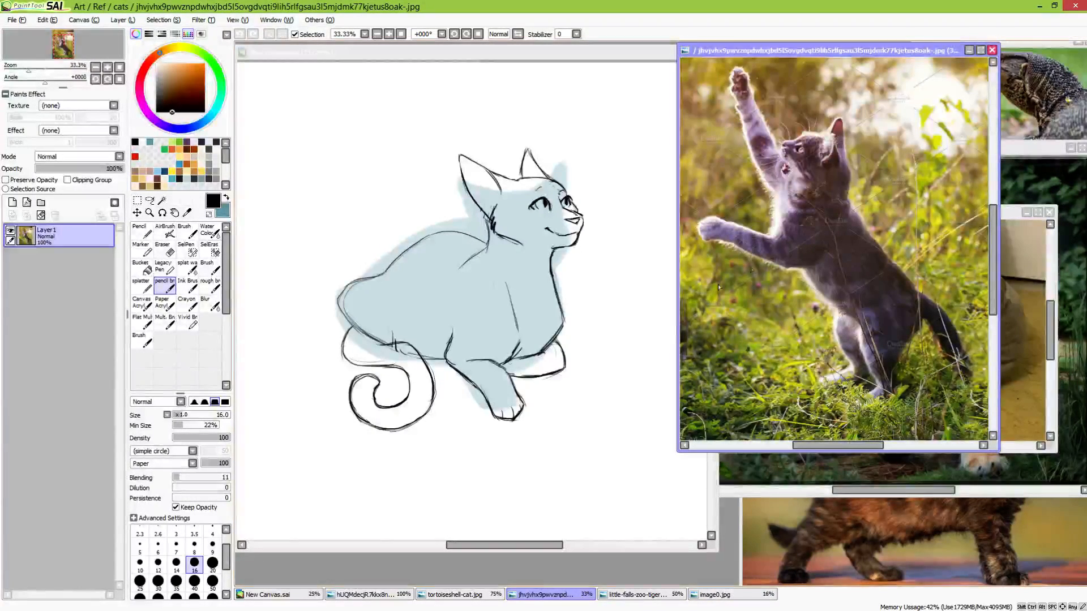
left_click(605, 55)
mouse_move(701, 349)
left_mouse_down()
mouse_move(618, 318)
mouse_move(663, 170)
left_mouse_up()
mouse_move(564, 356)
left_mouse_down()
mouse_move(570, 204)
mouse_move(547, 180)
mouse_move(553, 187)
left_mouse_up()
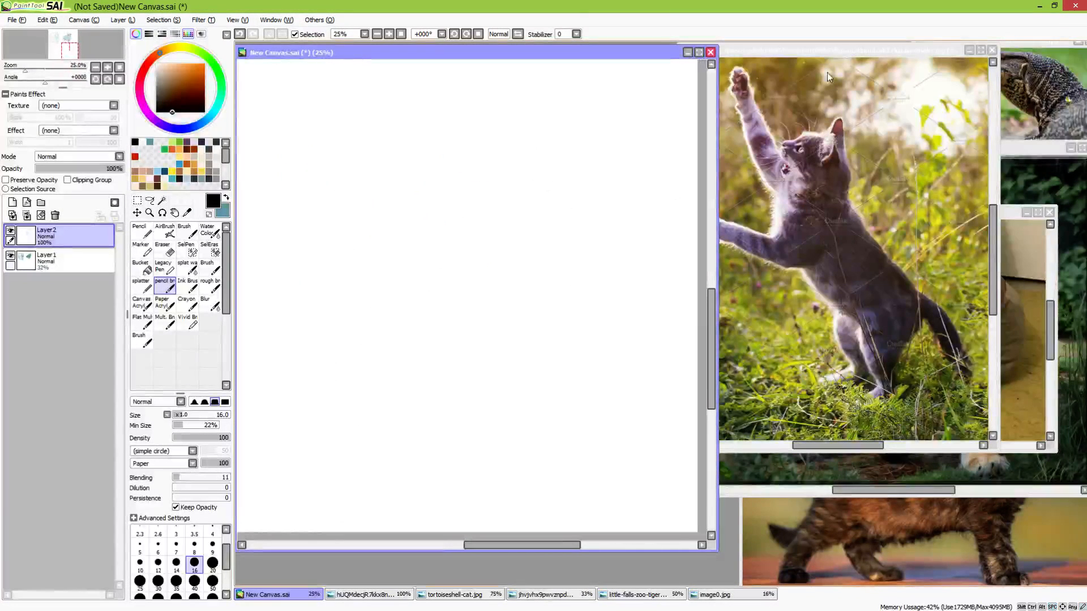
left_click_drag(827, 50, 873, 60)
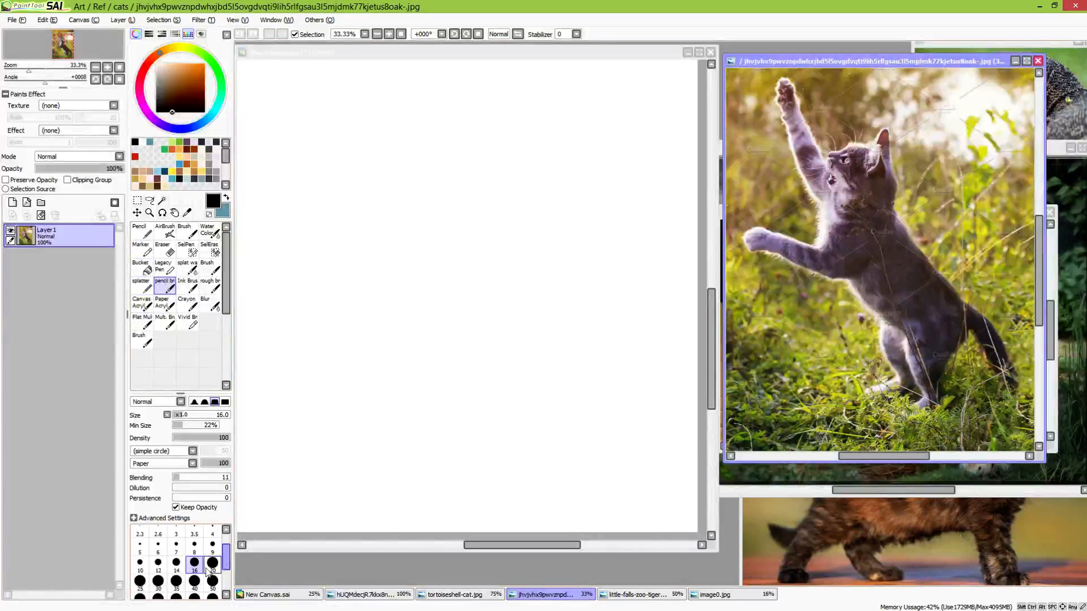
Set up blue as the colour and the pencil brush at size 120 on Layer1, and raise the layer's opacity to 100%
left_click(226, 198)
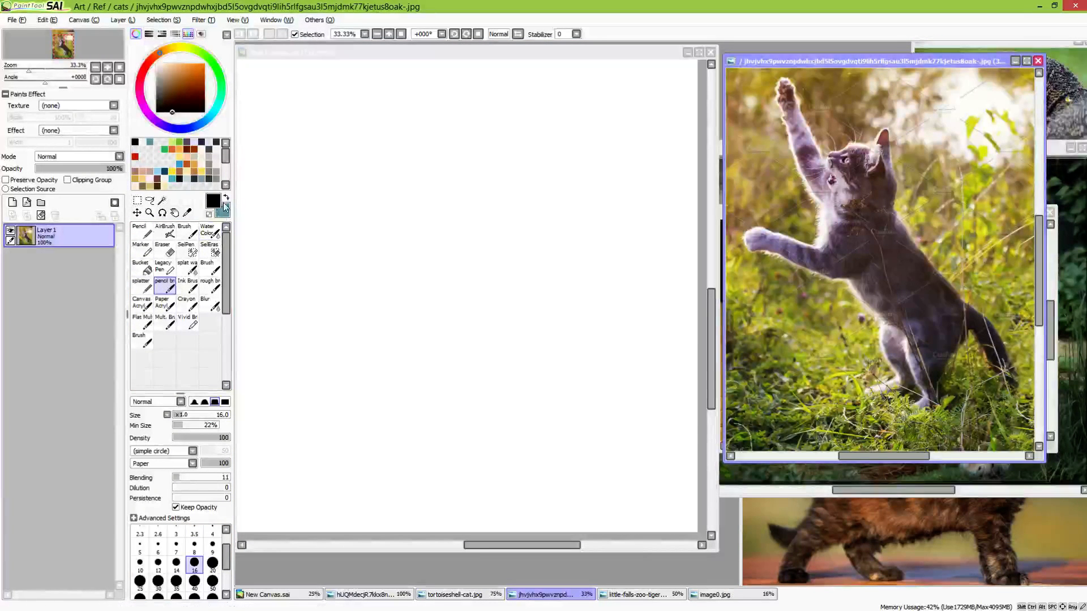
left_click(416, 58)
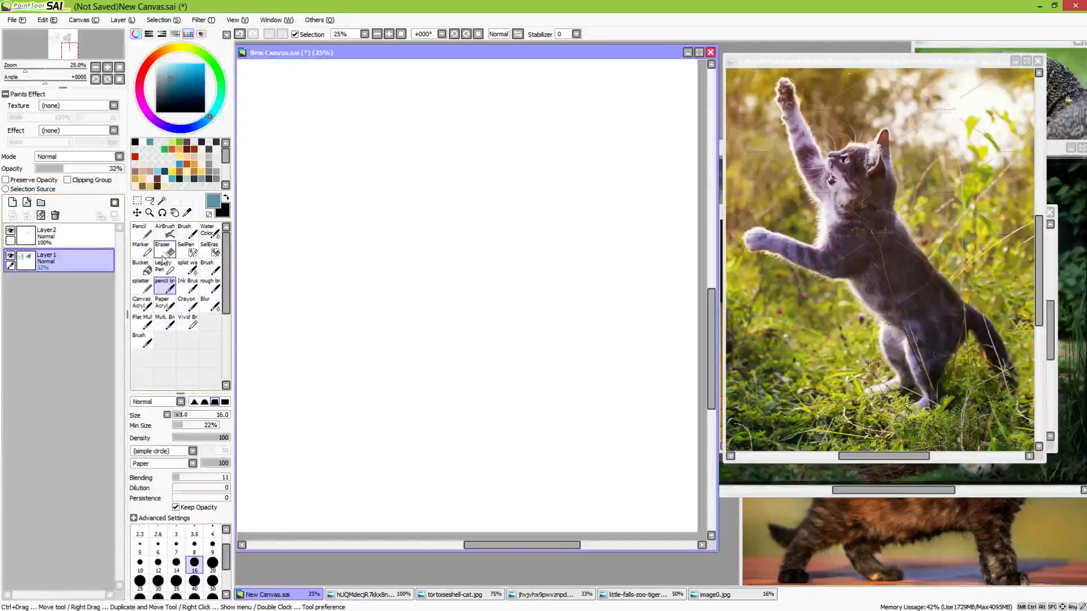
left_click(212, 582)
left_click_drag(226, 562, 228, 572)
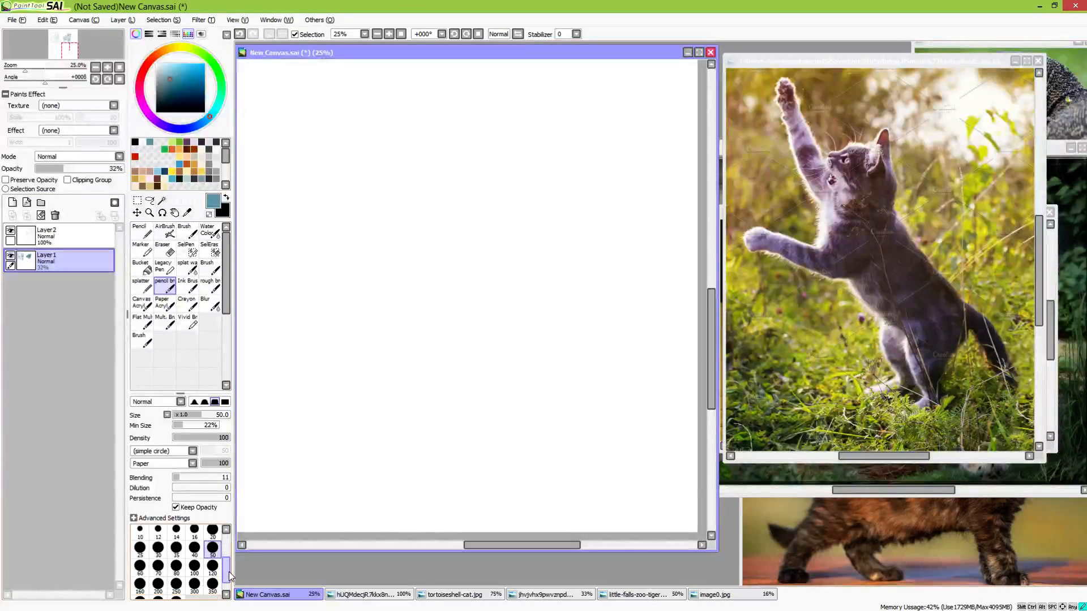
left_click(212, 566)
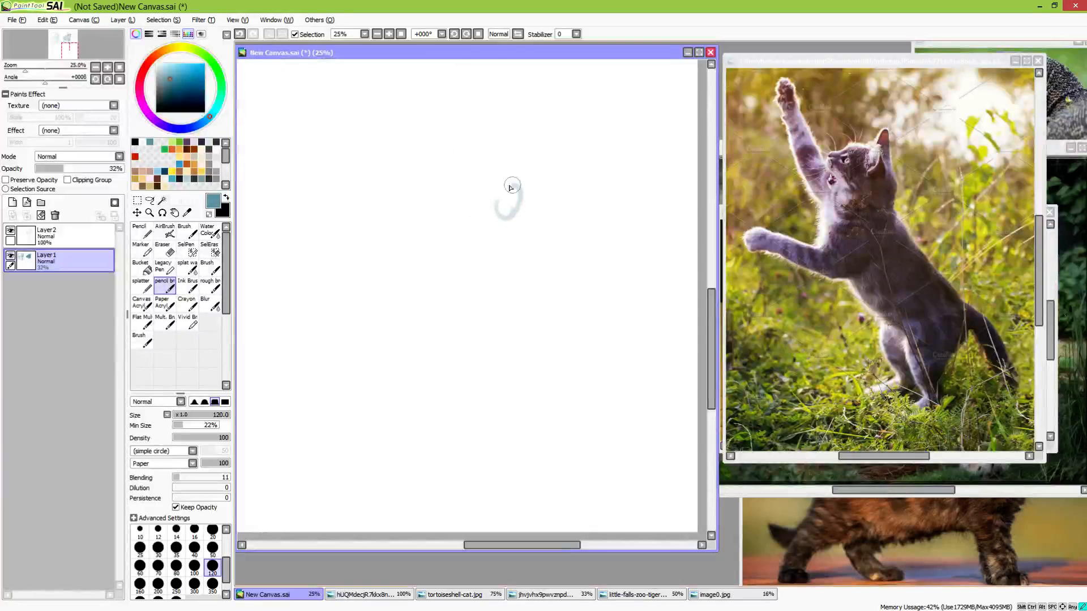
mouse_move(511, 186)
left_mouse_down()
mouse_move(493, 198)
mouse_move(509, 188)
left_mouse_up()
left_click_drag(80, 168, 157, 174)
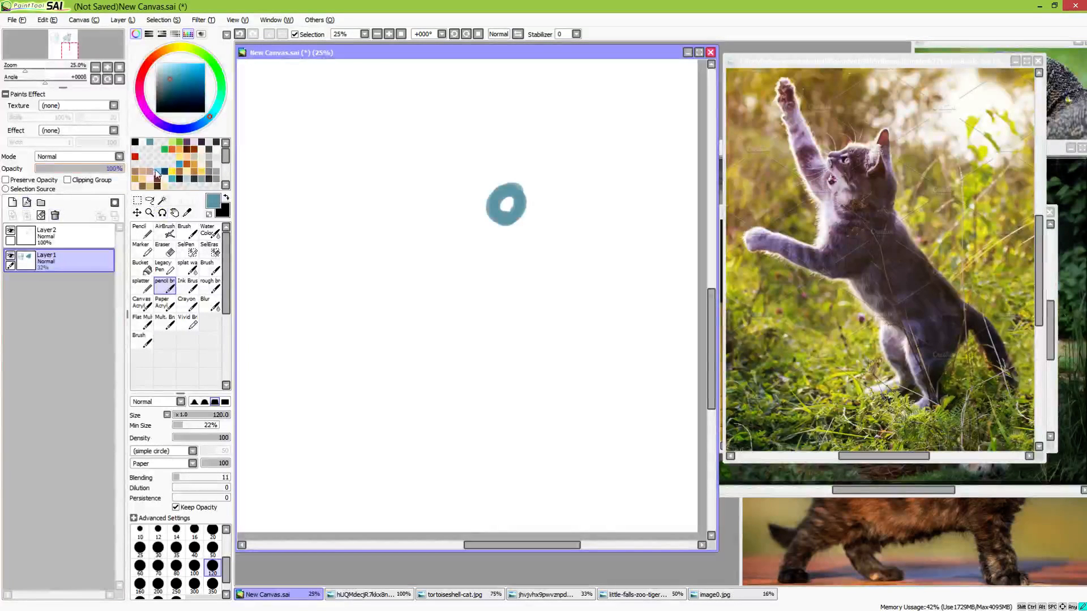
mouse_move(513, 202)
left_mouse_down()
mouse_move(478, 206)
mouse_move(494, 206)
mouse_move(521, 236)
mouse_move(521, 206)
mouse_move(527, 250)
left_mouse_up()
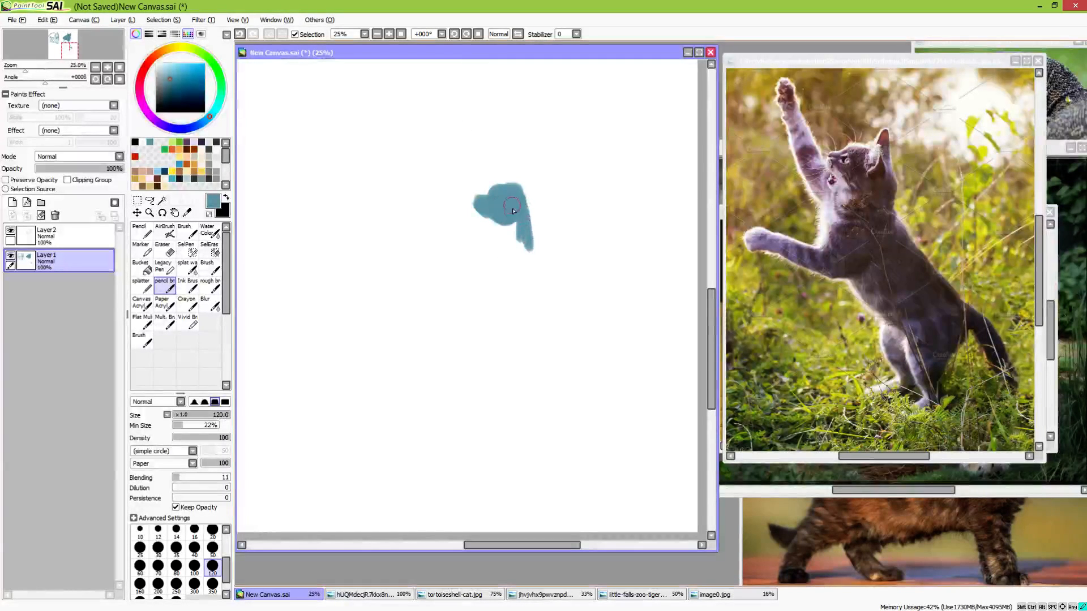
mouse_move(513, 210)
left_mouse_down()
mouse_move(522, 248)
mouse_move(489, 242)
mouse_move(512, 223)
mouse_move(510, 251)
mouse_move(520, 238)
mouse_move(501, 233)
mouse_move(487, 200)
mouse_move(489, 191)
mouse_move(530, 190)
mouse_move(506, 183)
mouse_move(500, 211)
mouse_move(491, 182)
mouse_move(471, 186)
mouse_move(489, 239)
left_mouse_up()
left_click(213, 584)
key("e")
left_click(212, 565)
mouse_move(504, 175)
left_mouse_down()
mouse_move(418, 280)
mouse_move(517, 251)
left_mouse_up()
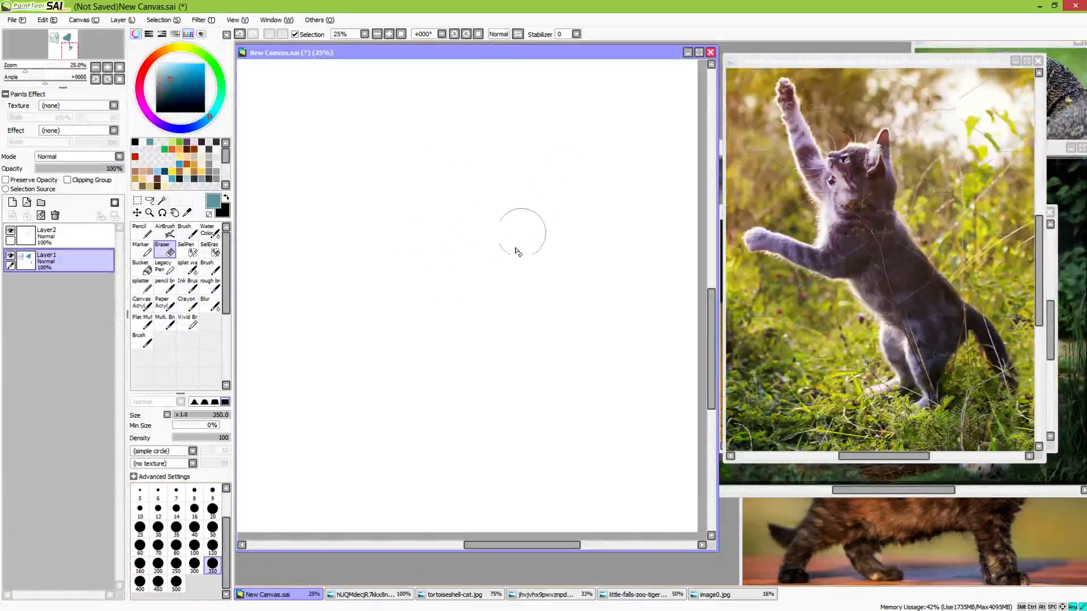
Block in the reaching cat's round head and outline its chest, belly, back and haunch with the pencil brush at size 100
left_click(164, 285)
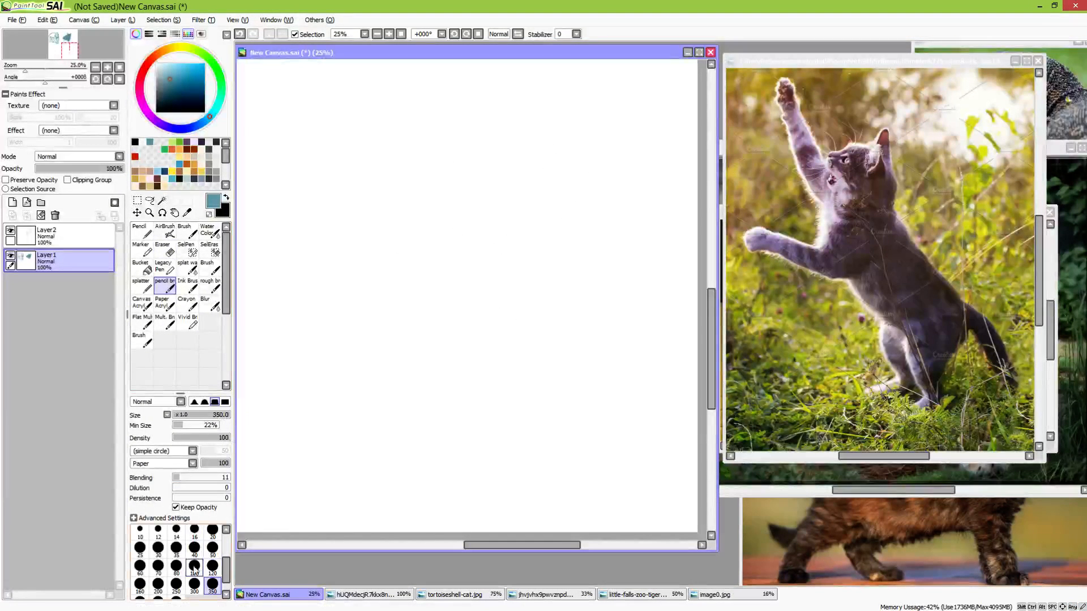
left_click(195, 566)
mouse_move(440, 164)
left_mouse_down()
mouse_move(451, 191)
mouse_move(456, 169)
mouse_move(453, 193)
mouse_move(448, 170)
mouse_move(413, 161)
mouse_move(420, 189)
mouse_move(405, 247)
mouse_move(417, 262)
mouse_move(408, 229)
mouse_move(422, 218)
left_mouse_up()
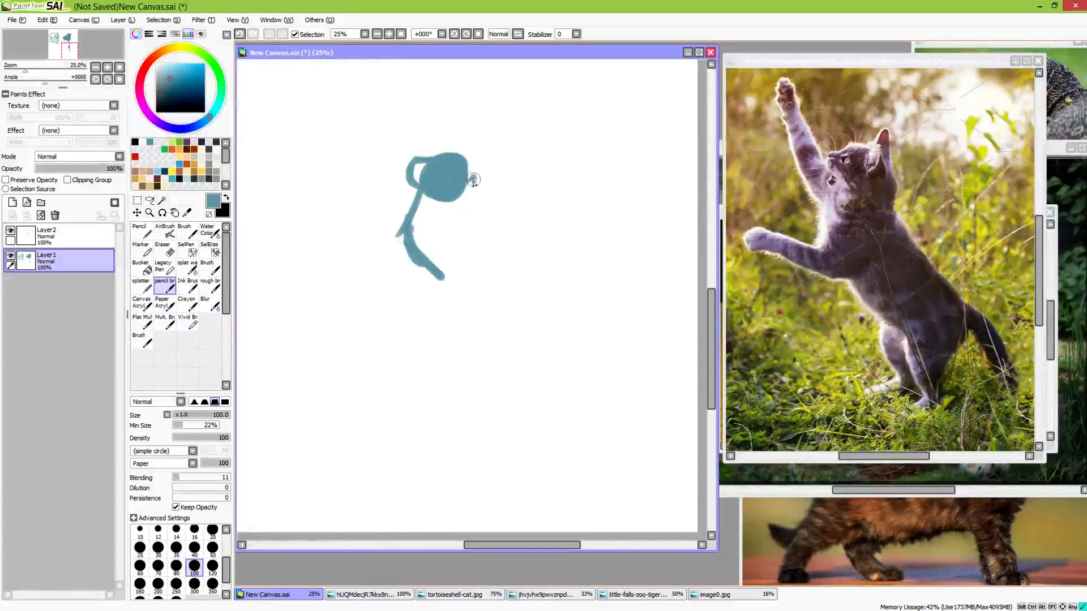
mouse_move(473, 180)
left_mouse_down()
mouse_move(452, 224)
mouse_move(460, 170)
mouse_move(459, 224)
mouse_move(423, 268)
mouse_move(406, 226)
mouse_move(412, 276)
mouse_move(496, 329)
left_mouse_up()
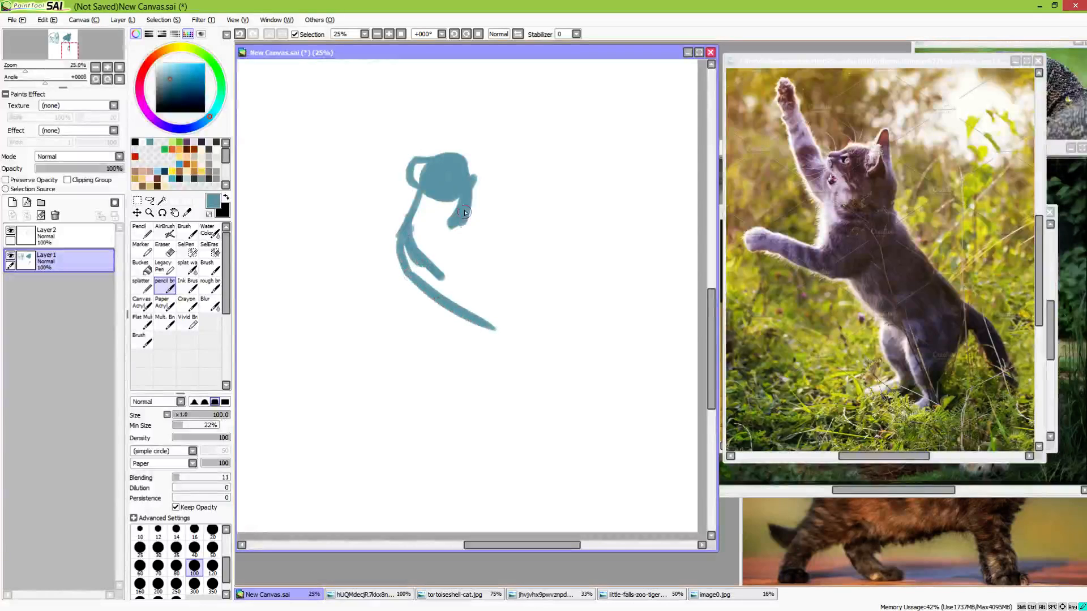
mouse_move(464, 213)
left_mouse_down()
mouse_move(498, 266)
mouse_move(515, 360)
mouse_move(518, 320)
mouse_move(486, 361)
left_mouse_up()
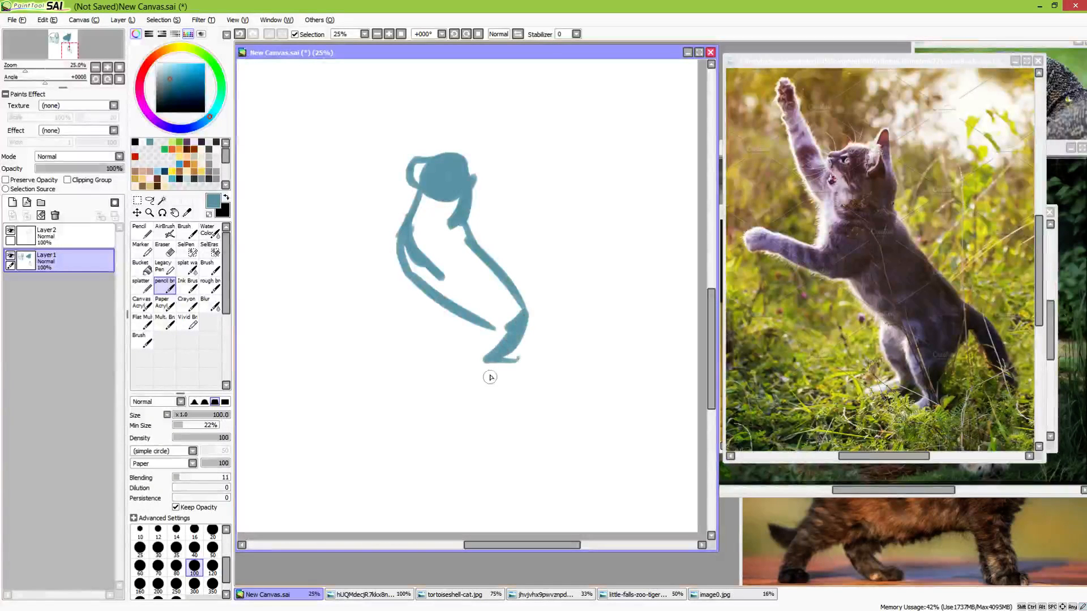
Add two pointed ears, and fill the muzzle and torso solid, using brush size 120 for the body
mouse_move(434, 180)
left_mouse_down()
mouse_move(453, 151)
mouse_move(471, 198)
mouse_move(455, 144)
mouse_move(463, 181)
mouse_move(453, 146)
mouse_move(455, 171)
left_mouse_up()
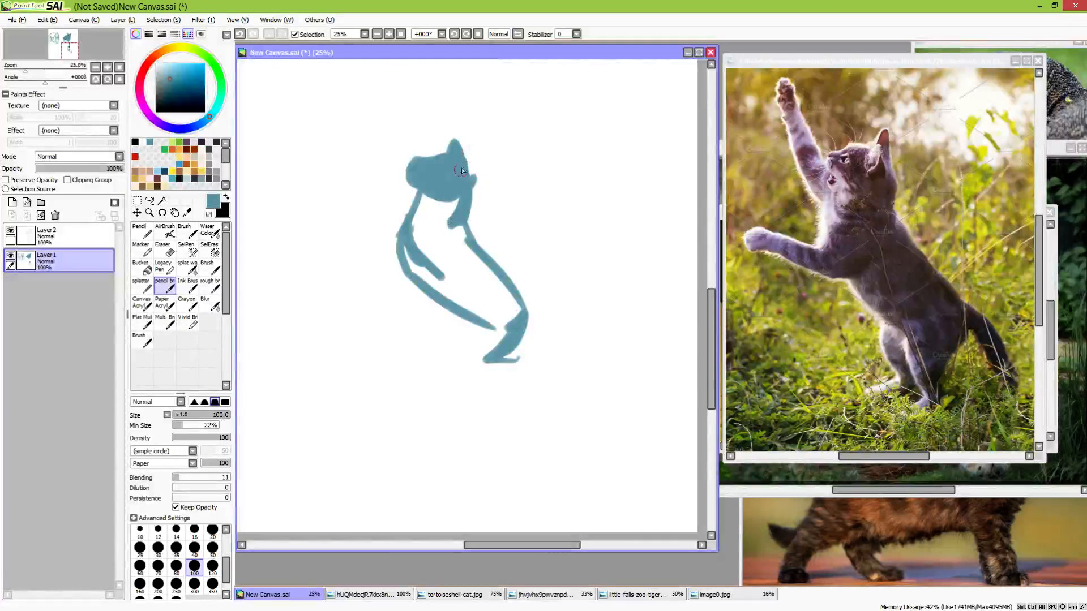
left_click_drag(467, 142, 461, 166)
key("e")
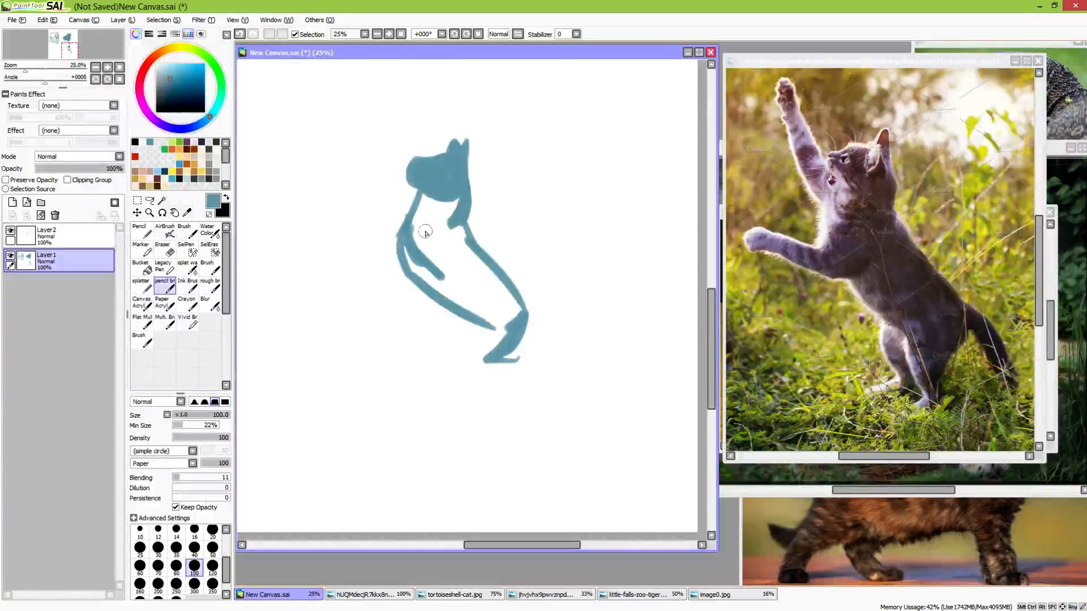
left_click(212, 565)
mouse_move(442, 205)
left_mouse_down()
mouse_move(413, 231)
mouse_move(427, 195)
mouse_move(449, 207)
mouse_move(446, 248)
mouse_move(440, 214)
mouse_move(420, 246)
mouse_move(481, 321)
mouse_move(513, 305)
mouse_move(514, 319)
mouse_move(430, 285)
mouse_move(505, 335)
mouse_move(511, 317)
mouse_move(494, 332)
left_mouse_up()
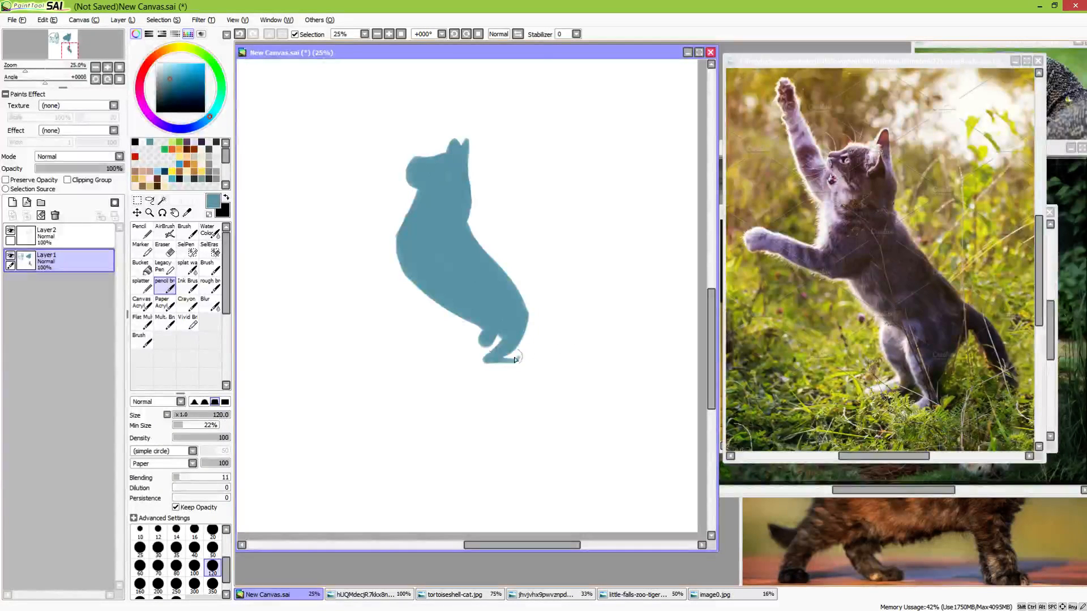
Paint the raised front leg with its paw, the outstretched foreleg and a hind leg under the belly
left_click(389, 136)
mouse_move(376, 109)
left_mouse_down()
mouse_move(397, 178)
mouse_move(376, 109)
mouse_move(388, 212)
mouse_move(380, 117)
mouse_move(402, 206)
left_mouse_up()
mouse_move(386, 144)
left_mouse_down()
mouse_move(396, 221)
mouse_move(406, 215)
left_mouse_up()
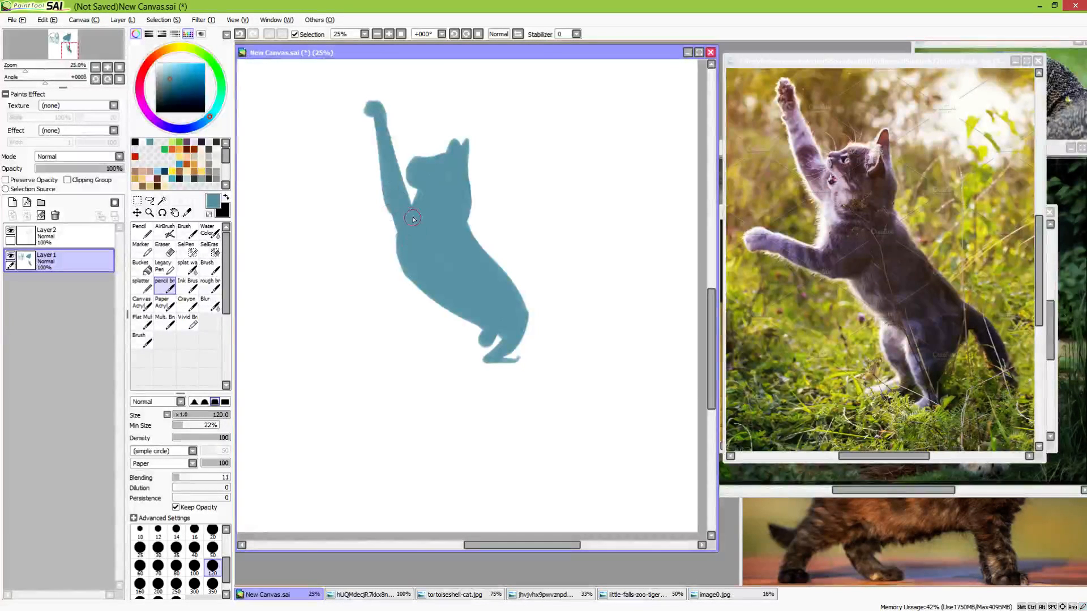
mouse_move(344, 243)
left_mouse_down()
mouse_move(386, 277)
mouse_move(370, 270)
mouse_move(434, 283)
mouse_move(320, 238)
left_mouse_up()
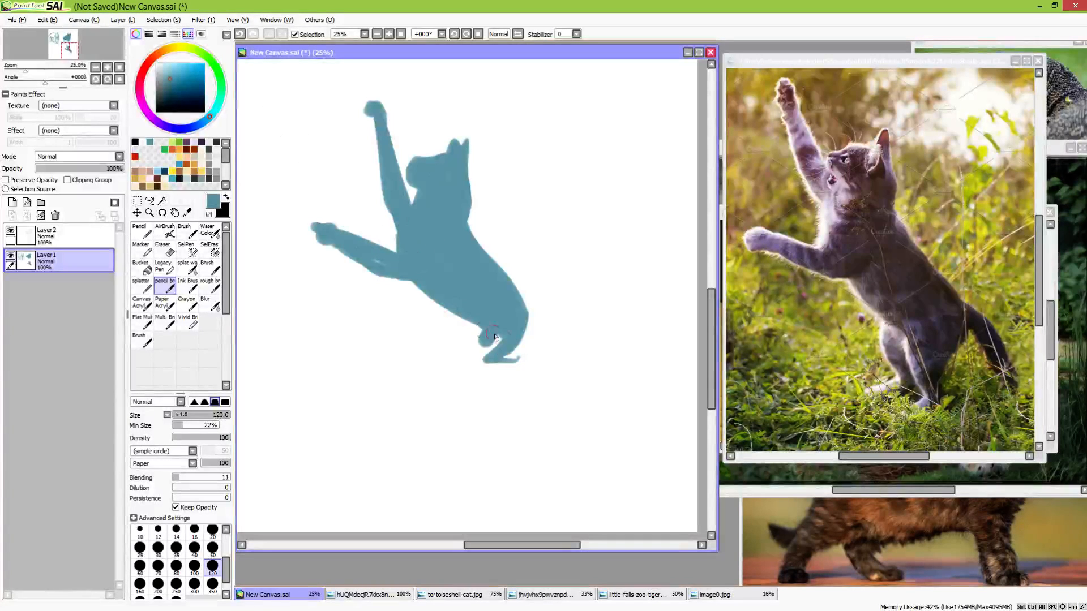
mouse_move(494, 337)
left_mouse_down()
mouse_move(473, 346)
mouse_move(484, 305)
mouse_move(471, 375)
left_mouse_up()
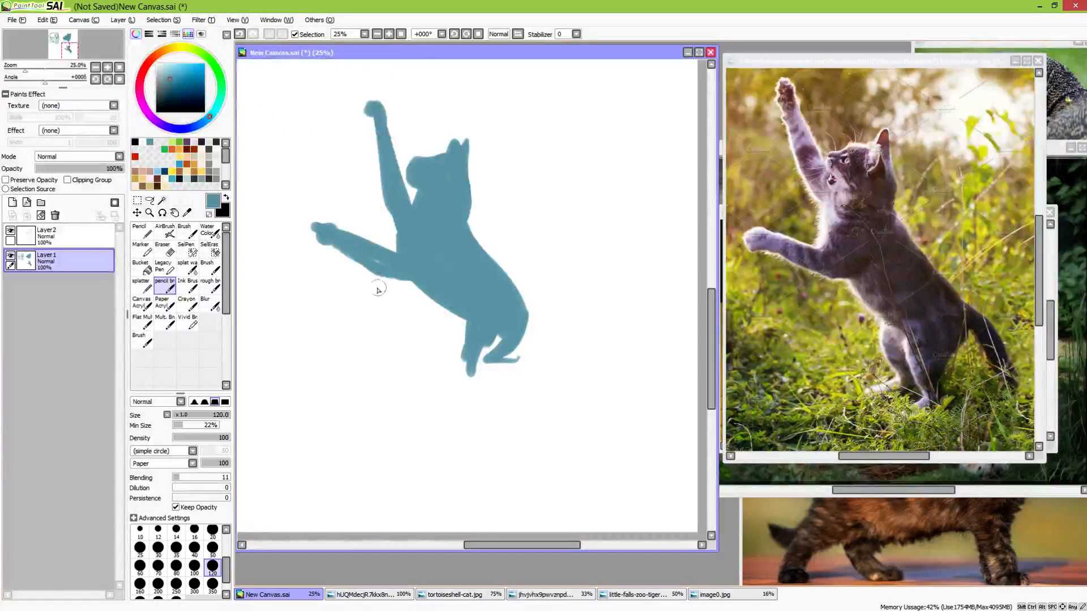
Erase the outstretched foreleg and repaint it nearly horizontal, ending in a downward-bent paw
key("e")
mouse_move(371, 285)
left_mouse_down()
mouse_move(332, 264)
mouse_move(398, 303)
left_mouse_up()
key("e")
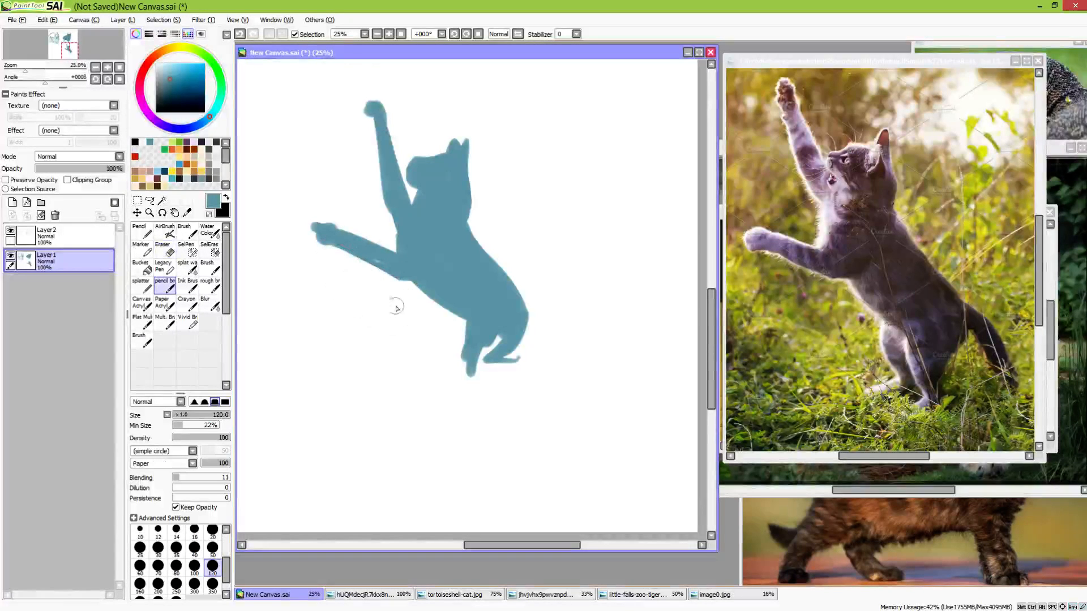
key("e")
mouse_move(329, 226)
left_mouse_down()
mouse_move(315, 218)
mouse_move(383, 279)
mouse_move(315, 267)
mouse_move(320, 277)
mouse_move(368, 265)
left_mouse_up()
key("e")
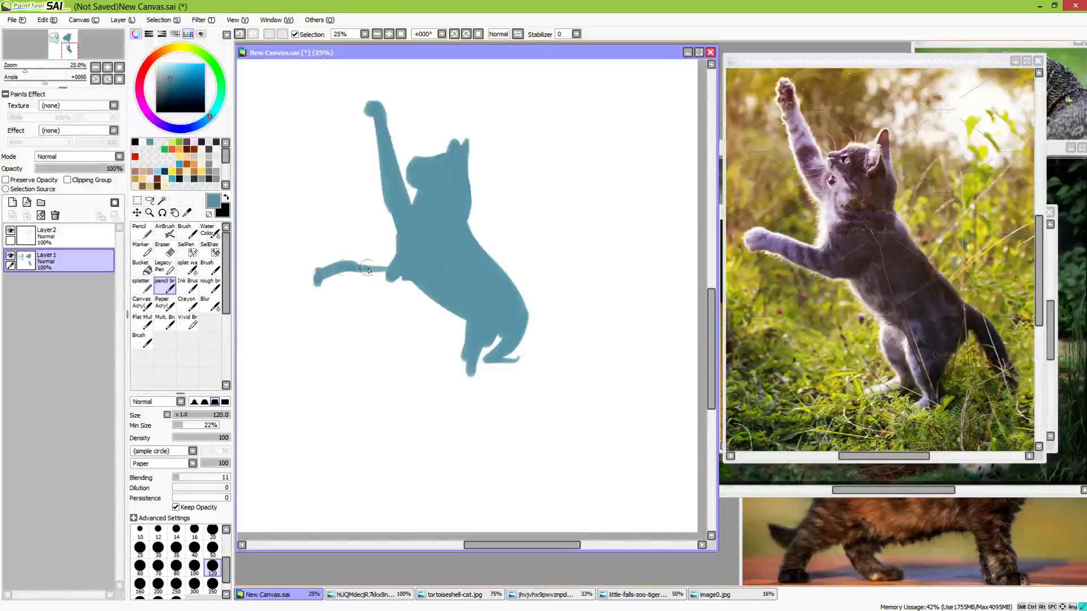
key("ctrl+z")
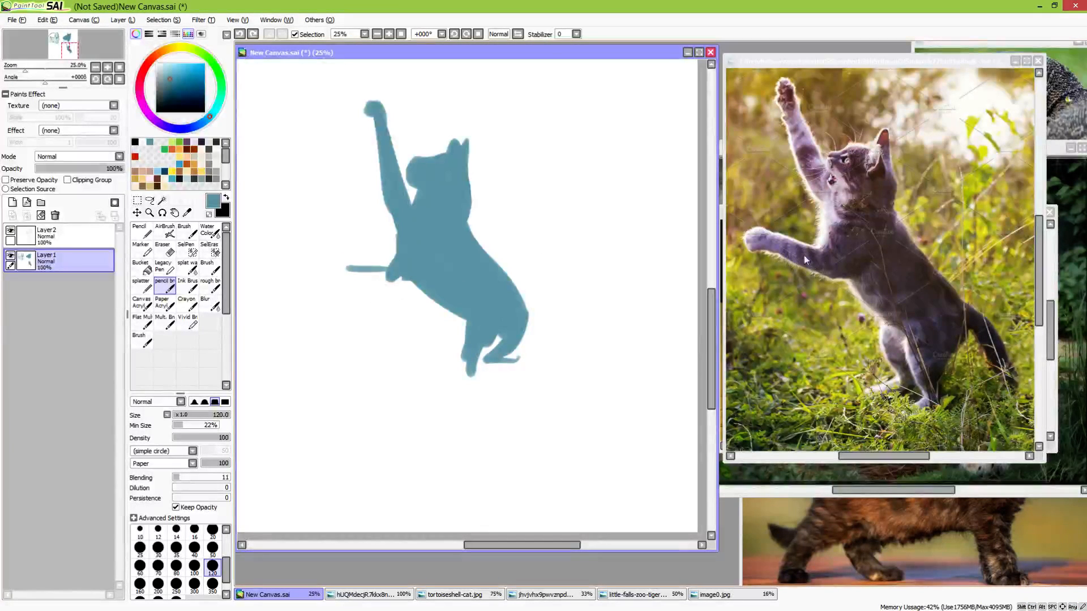
mouse_move(339, 260)
left_mouse_down()
mouse_move(390, 279)
mouse_move(321, 274)
mouse_move(336, 265)
mouse_move(333, 247)
mouse_move(329, 278)
left_mouse_up()
key("ctrl+z")
key("ctrl+z")
key("ctrl+y")
key("e")
key("b")
Rework the hind legs, erasing the old lower legs and reshaping the thigh area below the belly
left_click_drag(576, 359, 558, 287)
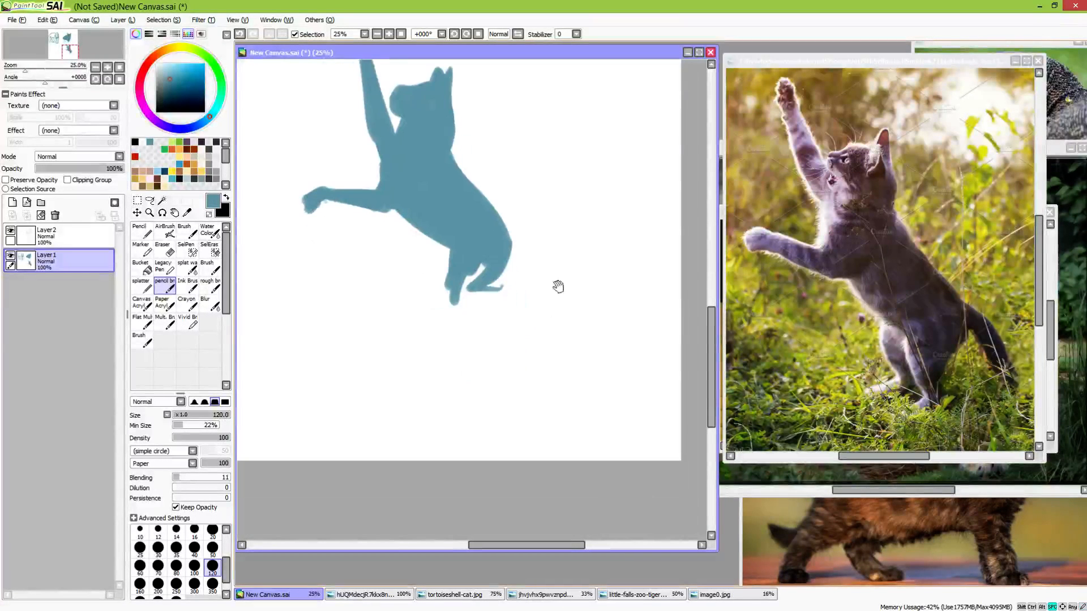
left_click_drag(453, 254, 440, 289)
mouse_move(484, 260)
left_mouse_down()
mouse_move(463, 297)
mouse_move(440, 293)
mouse_move(448, 314)
mouse_move(458, 308)
mouse_move(432, 345)
mouse_move(452, 326)
mouse_move(451, 305)
mouse_move(460, 315)
mouse_move(441, 333)
mouse_move(475, 344)
mouse_move(465, 310)
mouse_move(496, 277)
mouse_move(452, 379)
mouse_move(503, 398)
mouse_move(487, 394)
mouse_move(470, 360)
mouse_move(488, 377)
mouse_move(465, 353)
left_mouse_up()
key("space")
key("space")
key("e")
key("e")
Paint a long tail that runs down from the rump and curves out along the ground behind the cat
mouse_move(535, 295)
left_mouse_down()
mouse_move(552, 348)
mouse_move(584, 358)
left_mouse_up()
key("ctrl+z")
mouse_move(539, 303)
left_mouse_down()
mouse_move(555, 353)
mouse_move(541, 306)
mouse_move(579, 372)
mouse_move(648, 375)
mouse_move(564, 363)
left_mouse_up()
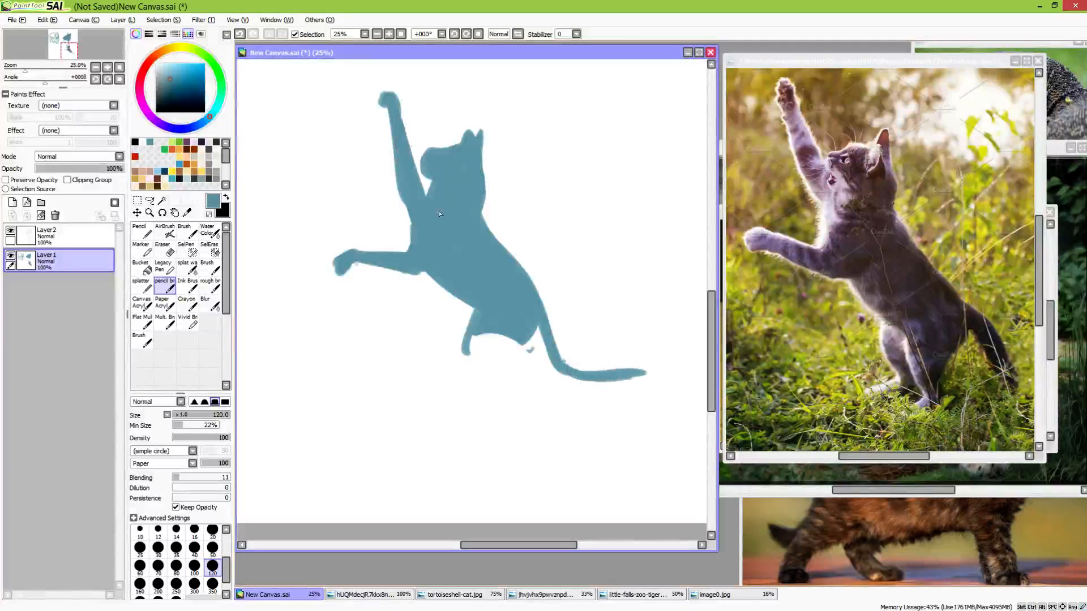
Fill in the near hind thigh and paint a flat foot under it, following the reference photo
mouse_move(479, 341)
left_mouse_down()
mouse_move(485, 316)
mouse_move(475, 355)
mouse_move(517, 340)
mouse_move(501, 328)
mouse_move(483, 345)
mouse_move(508, 347)
left_mouse_up()
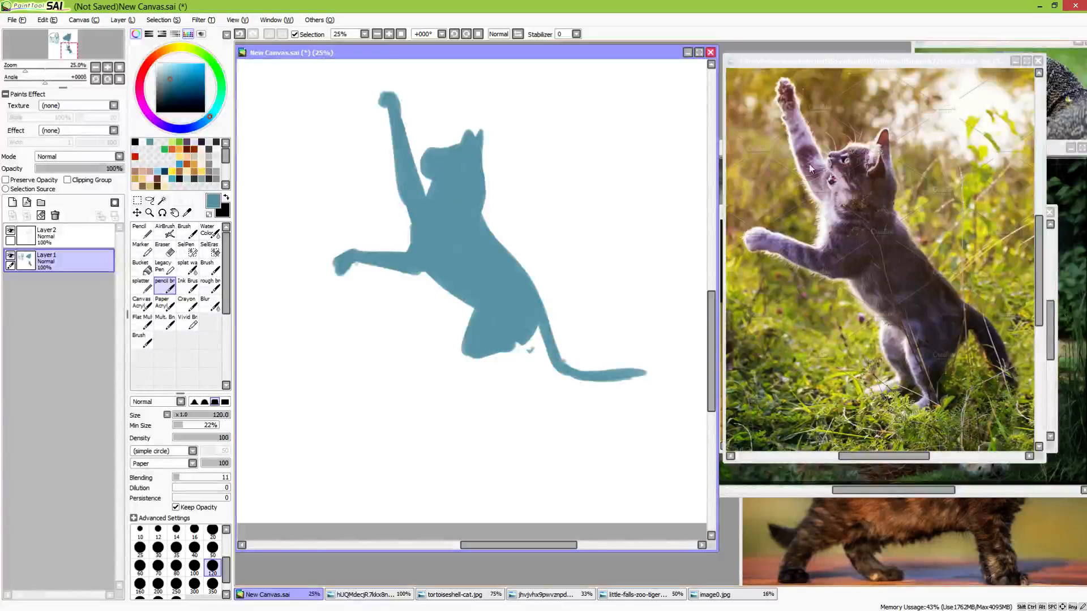
left_click(938, 411)
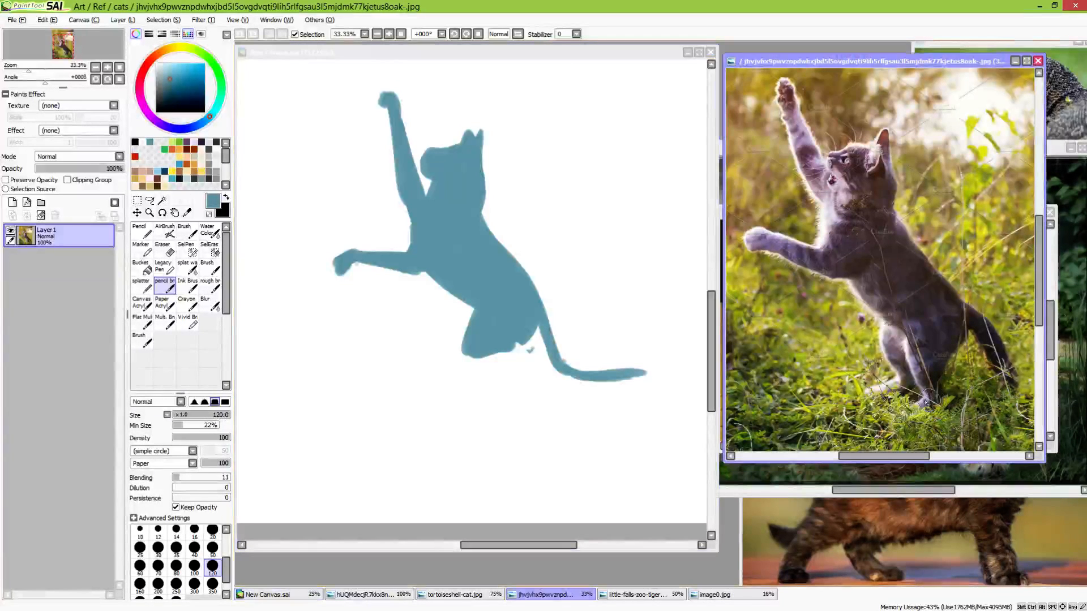
left_click(521, 360)
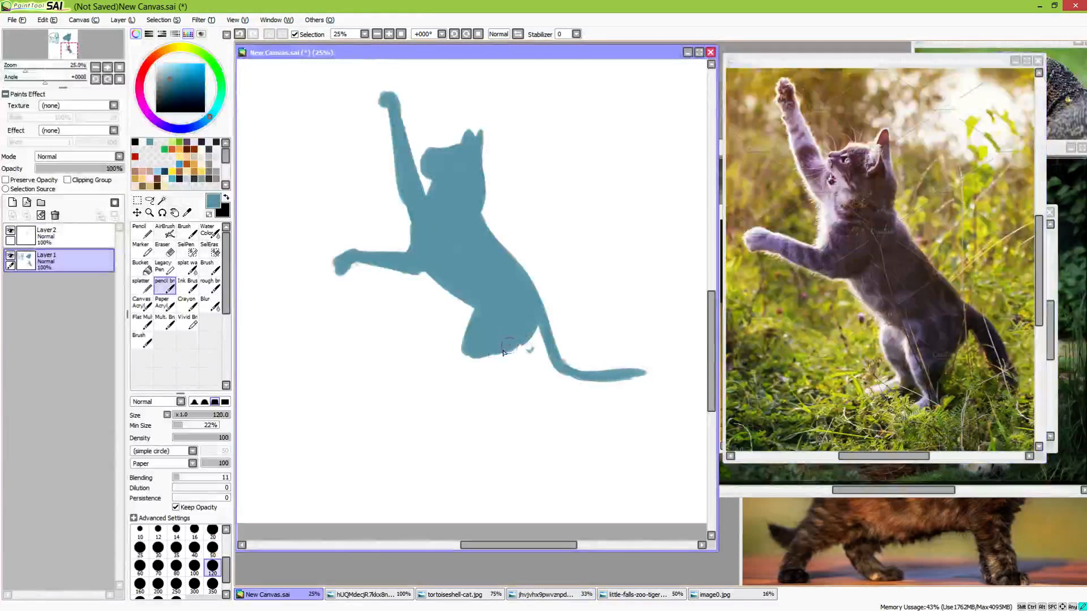
mouse_move(478, 362)
left_mouse_down()
mouse_move(518, 359)
mouse_move(450, 368)
mouse_move(484, 369)
left_mouse_up()
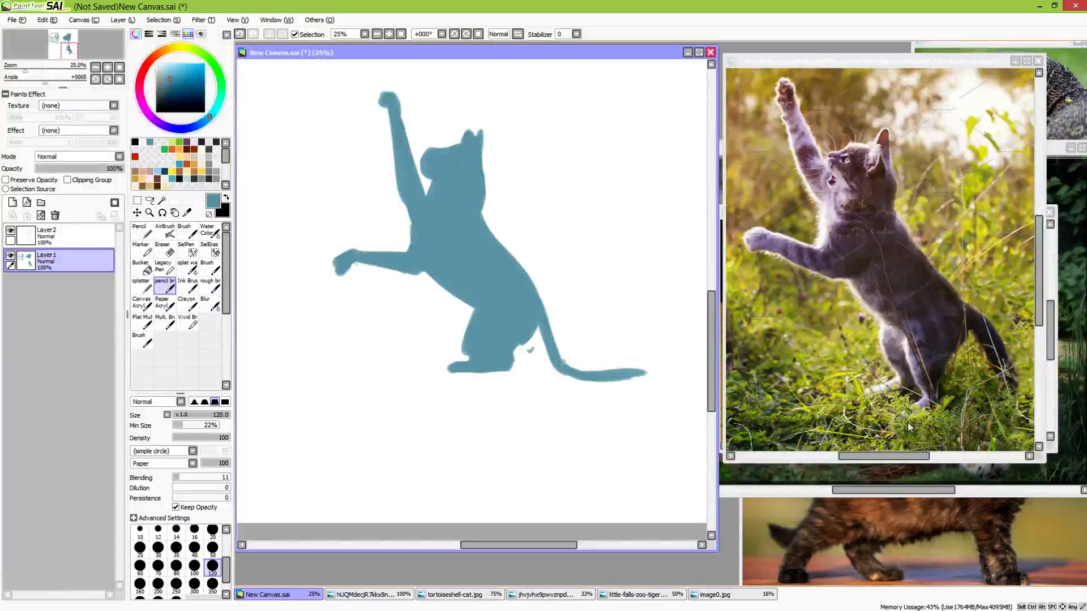
mouse_move(462, 341)
left_mouse_down()
mouse_move(443, 364)
mouse_move(510, 357)
mouse_move(481, 324)
mouse_move(478, 343)
mouse_move(515, 373)
mouse_move(529, 334)
mouse_move(564, 341)
left_mouse_up()
mouse_move(499, 331)
left_mouse_down()
mouse_move(493, 345)
mouse_move(512, 370)
mouse_move(519, 364)
mouse_move(524, 401)
mouse_move(507, 439)
mouse_move(518, 436)
left_mouse_up()
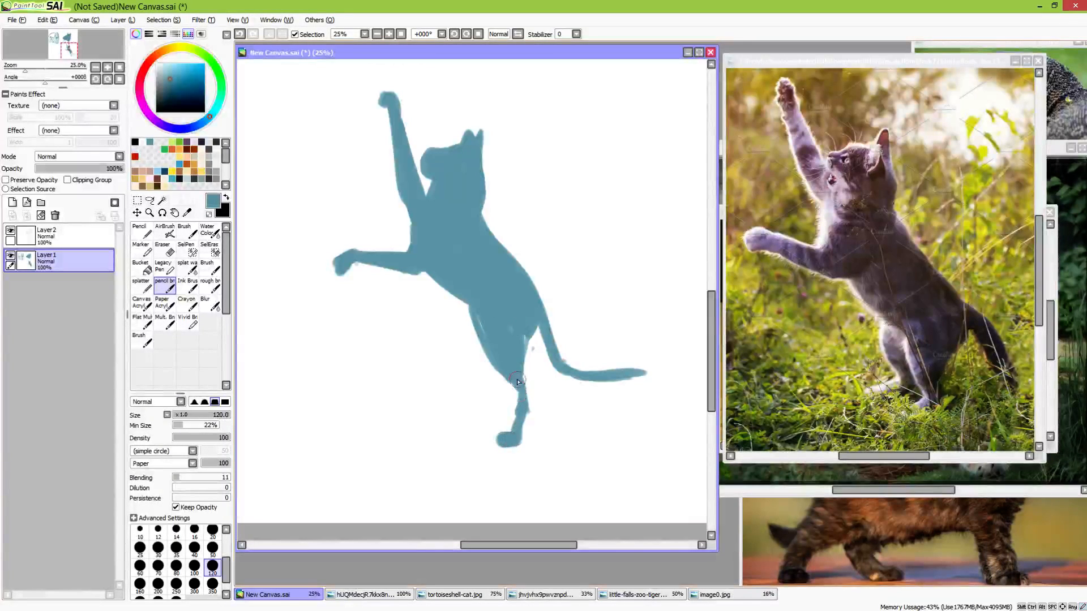
left_click_drag(518, 380, 521, 404)
mouse_move(475, 311)
left_mouse_down()
mouse_move(528, 419)
mouse_move(518, 436)
mouse_move(519, 390)
left_mouse_up()
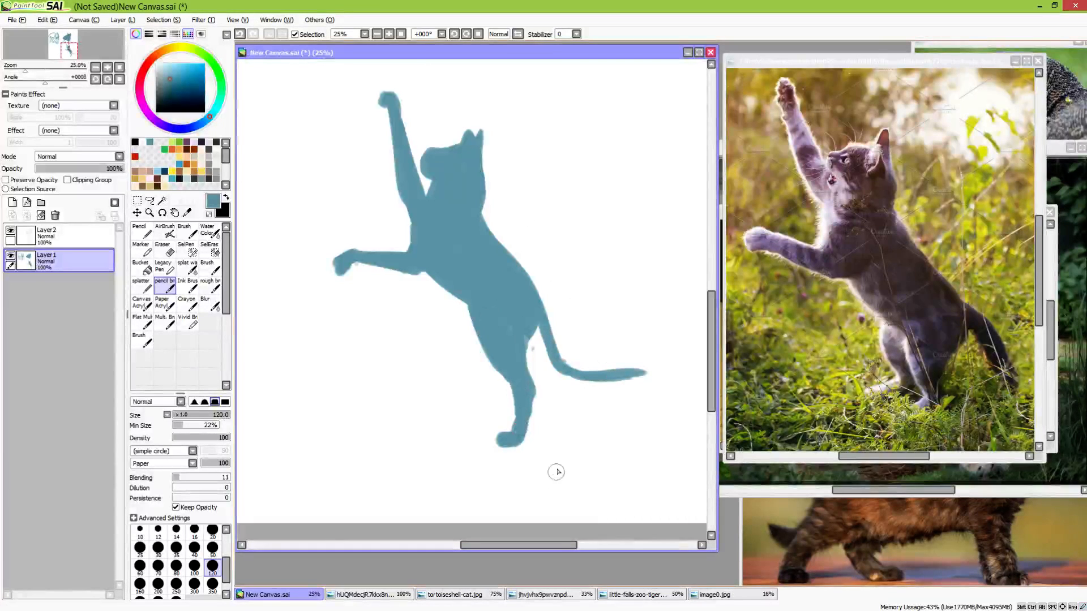
key("e")
mouse_move(479, 444)
left_mouse_down()
mouse_move(525, 437)
mouse_move(507, 387)
mouse_move(482, 364)
mouse_move(486, 331)
mouse_move(499, 356)
mouse_move(483, 365)
mouse_move(515, 371)
mouse_move(479, 373)
left_mouse_up()
key("b")
mouse_move(480, 307)
left_mouse_down()
mouse_move(480, 351)
mouse_move(507, 353)
left_mouse_up()
key("ctrl+z")
key("ctrl+z")
key("ctrl+z")
key("ctrl+z")
key("ctrl+z")
key("ctrl+z")
key("ctrl+z")
key("ctrl+z")
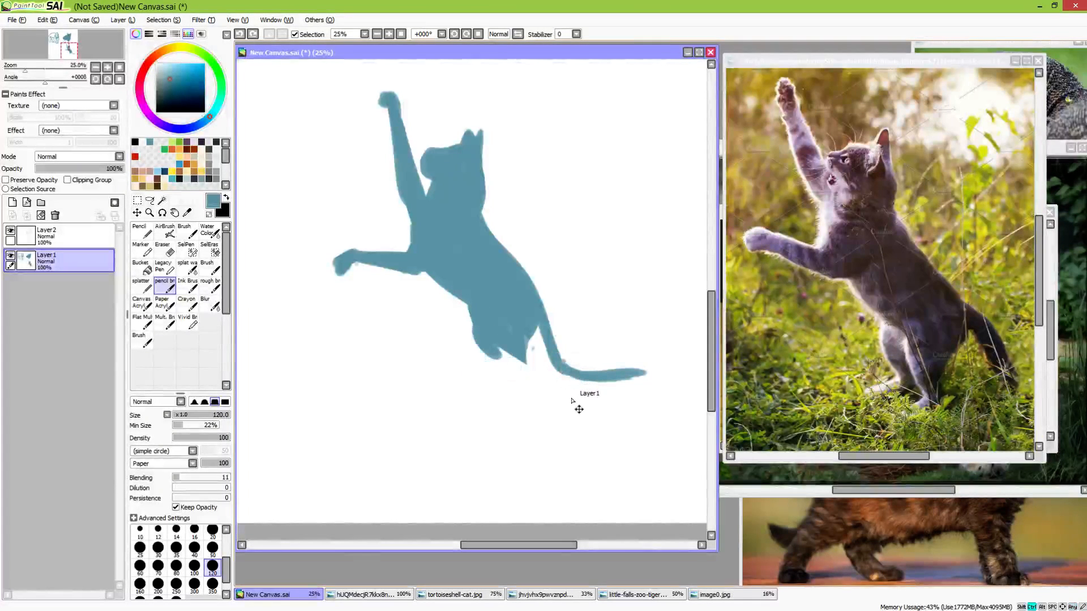
key("ctrl+y")
key("ctrl+y")
key("ctrl+y")
key("ctrl+y")
key("ctrl+y")
key("ctrl+y")
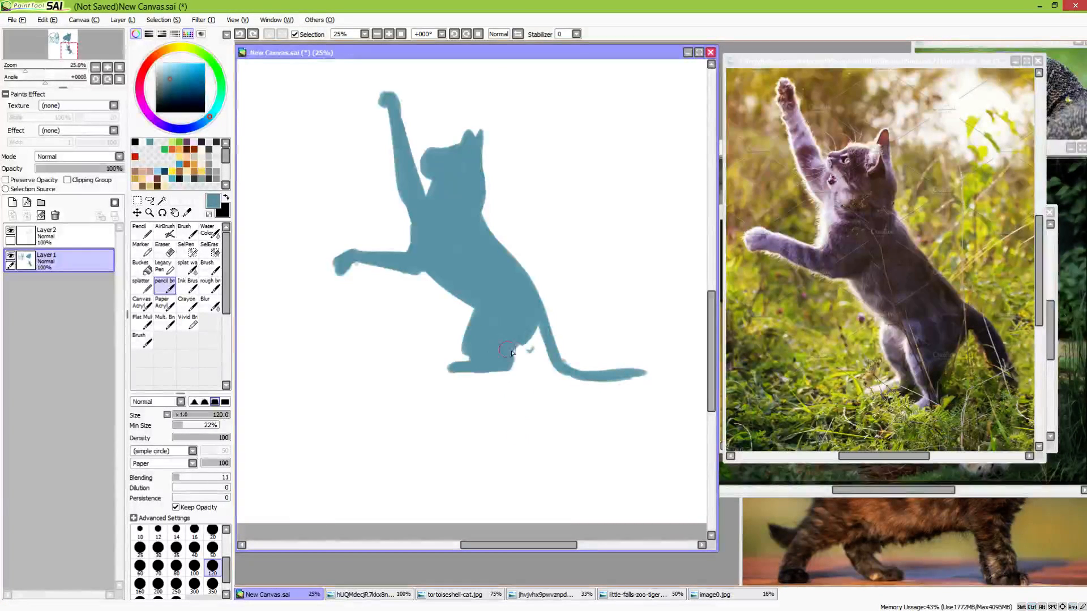
Thicken the back of the near hind foot and paint the second hind foot between it and the tail
left_click_drag(523, 341, 512, 363)
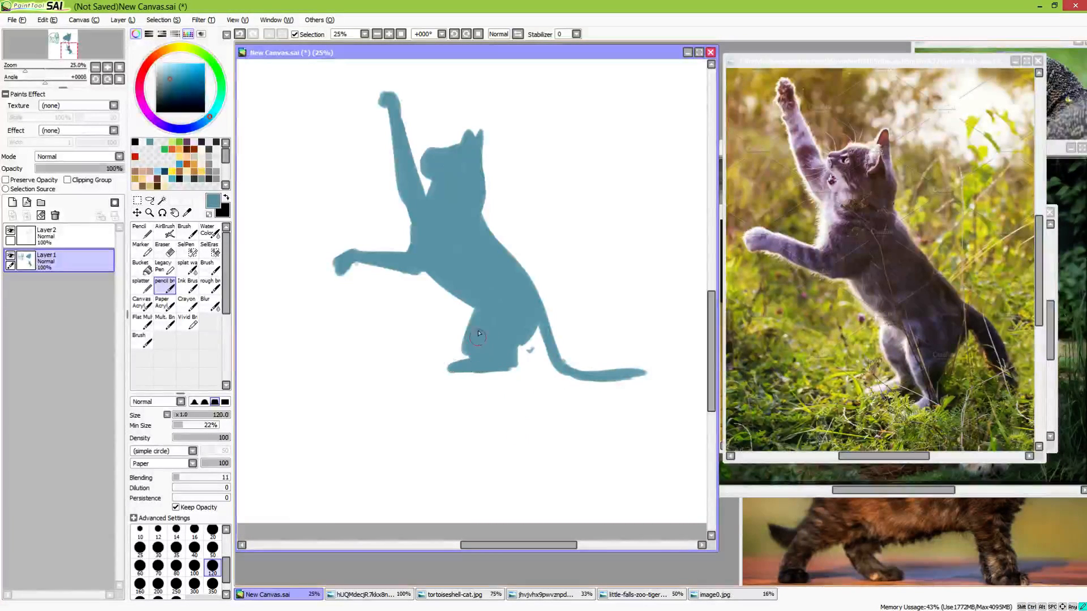
mouse_move(536, 349)
left_mouse_down()
mouse_move(532, 340)
mouse_move(534, 358)
mouse_move(527, 343)
mouse_move(533, 352)
mouse_move(541, 322)
mouse_move(537, 358)
left_mouse_up()
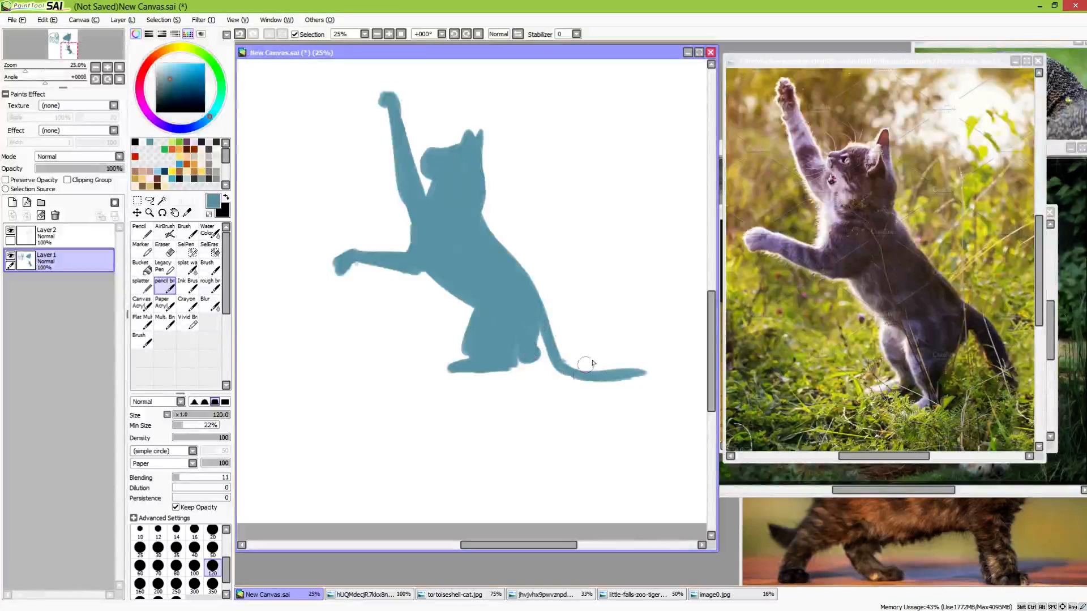
Extend the tip of the tail along the ground and touch up the paw of the outstretched foreleg
left_click_drag(611, 374, 660, 370)
left_click_drag(555, 378, 590, 424)
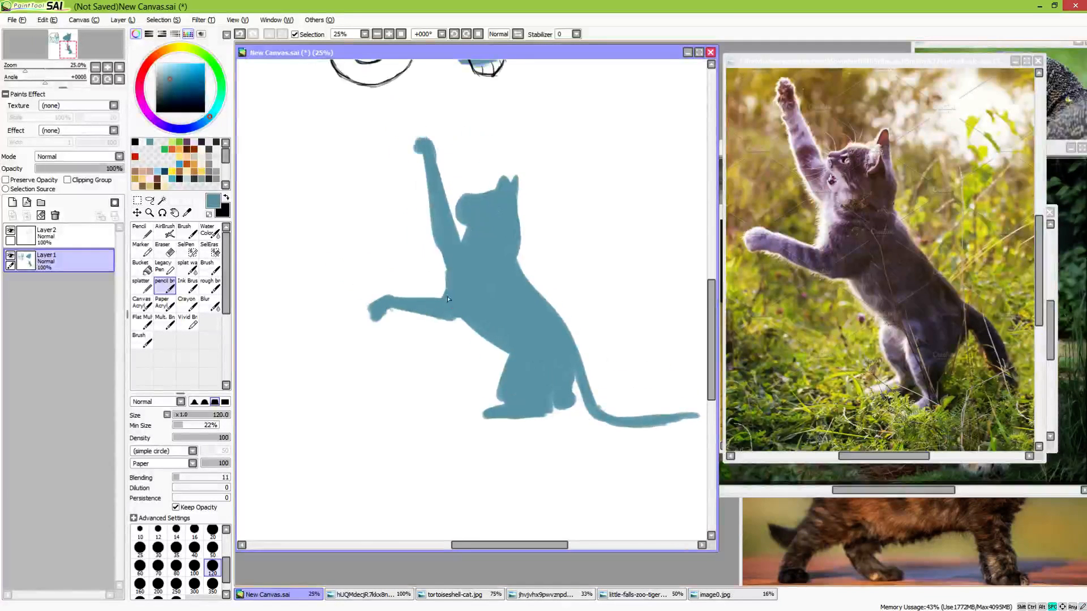
left_click_drag(376, 314, 397, 306)
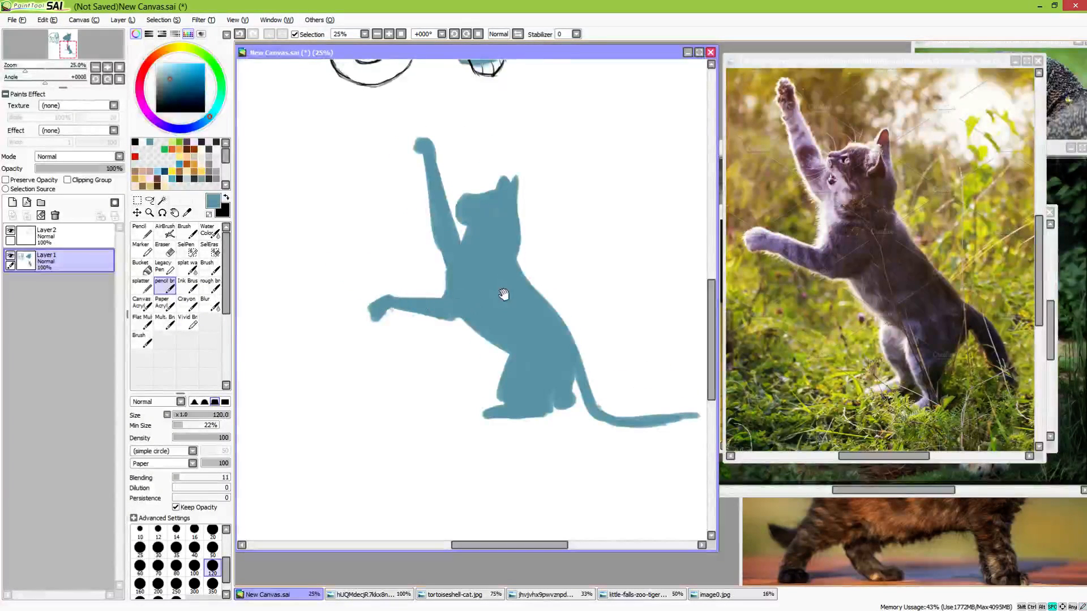
Carve an open mouth into the cat's muzzle with the eraser at size 50 and refine the jaw with the pencil brush
scroll(505, 294, "up", 2)
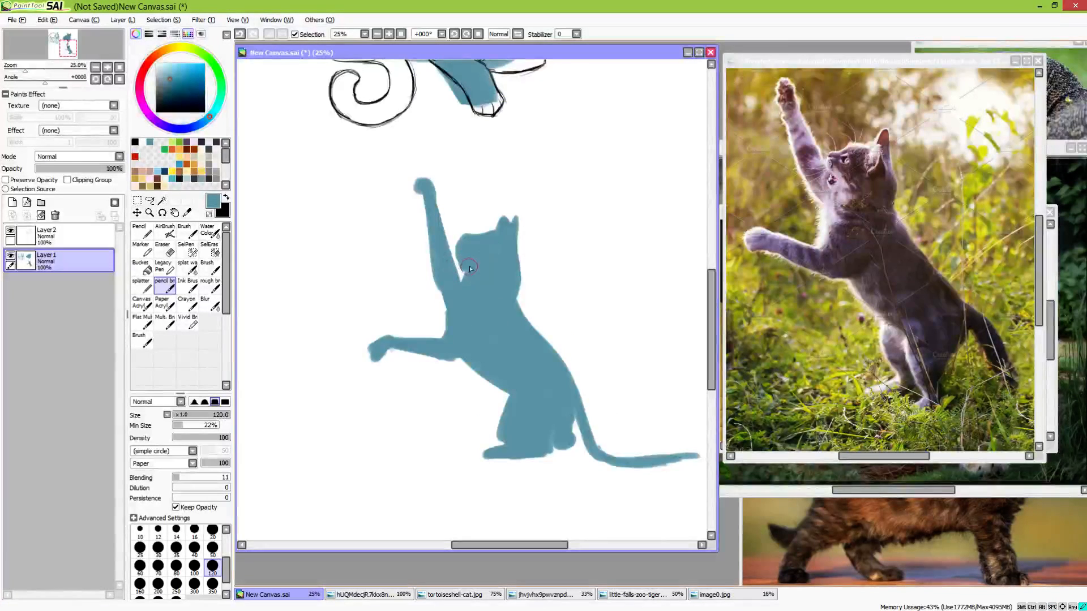
key("e")
left_click(212, 527)
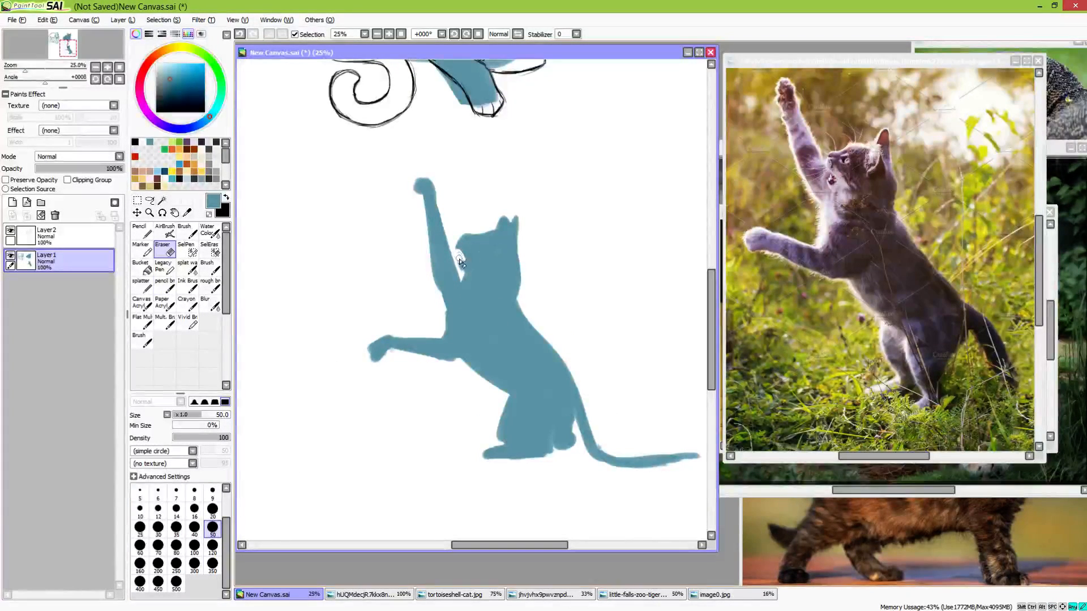
key("b")
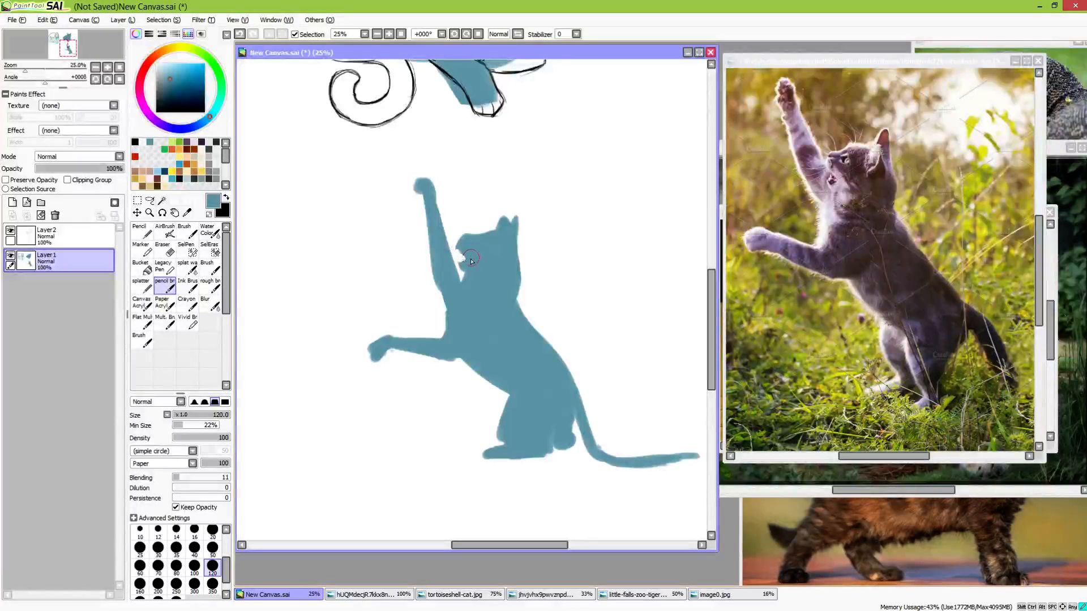
left_click_drag(464, 263, 460, 255)
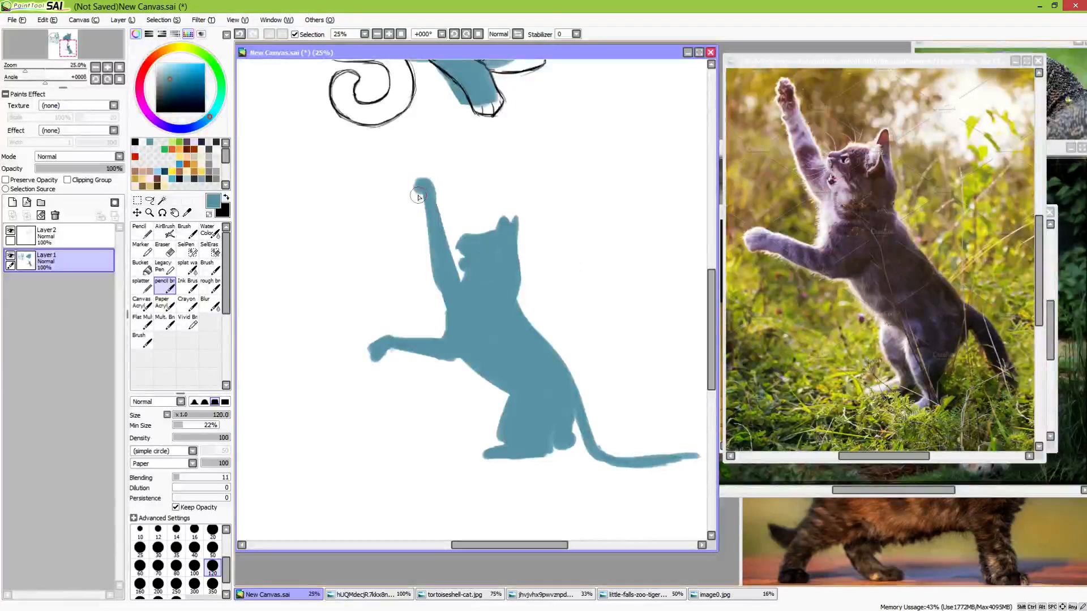
Trim the rounded second hind foot next to the tail with the eraser, flattening its underside
key("space")
left_click_drag(609, 422, 566, 399)
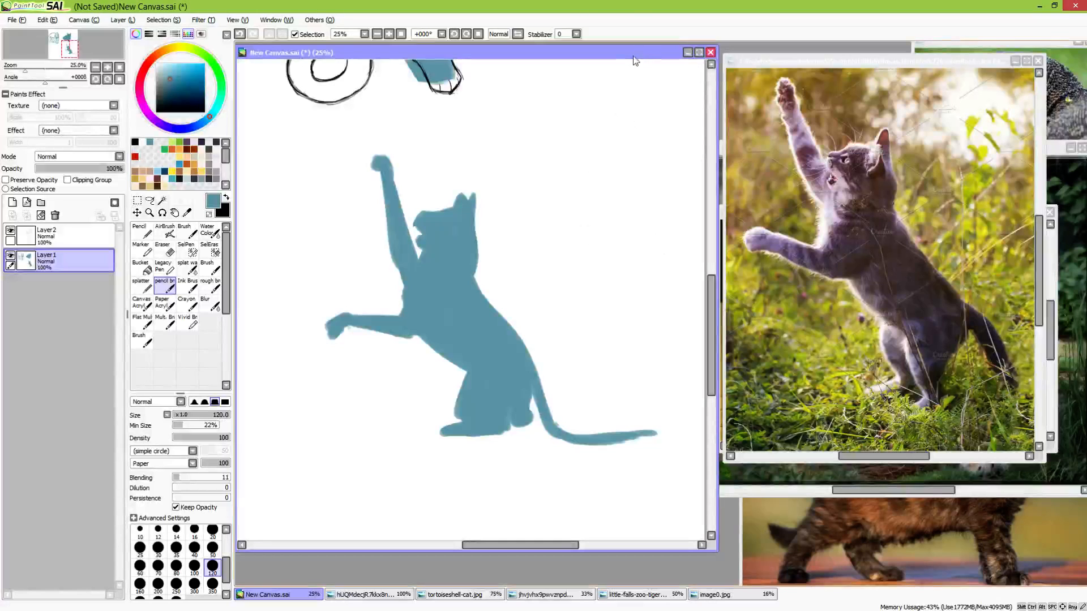
left_click_drag(574, 298, 599, 363)
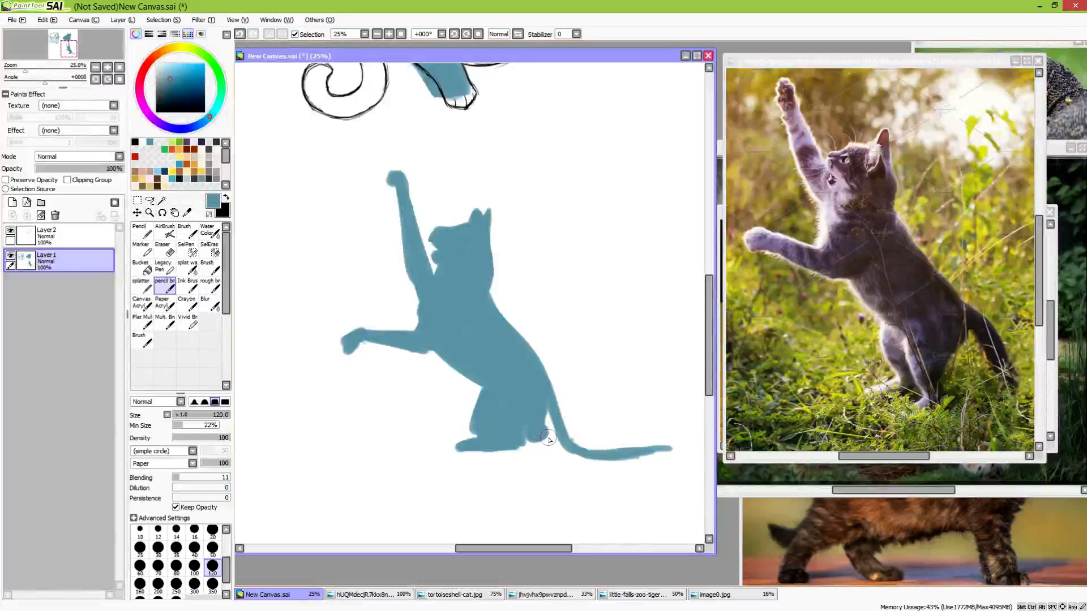
key("e")
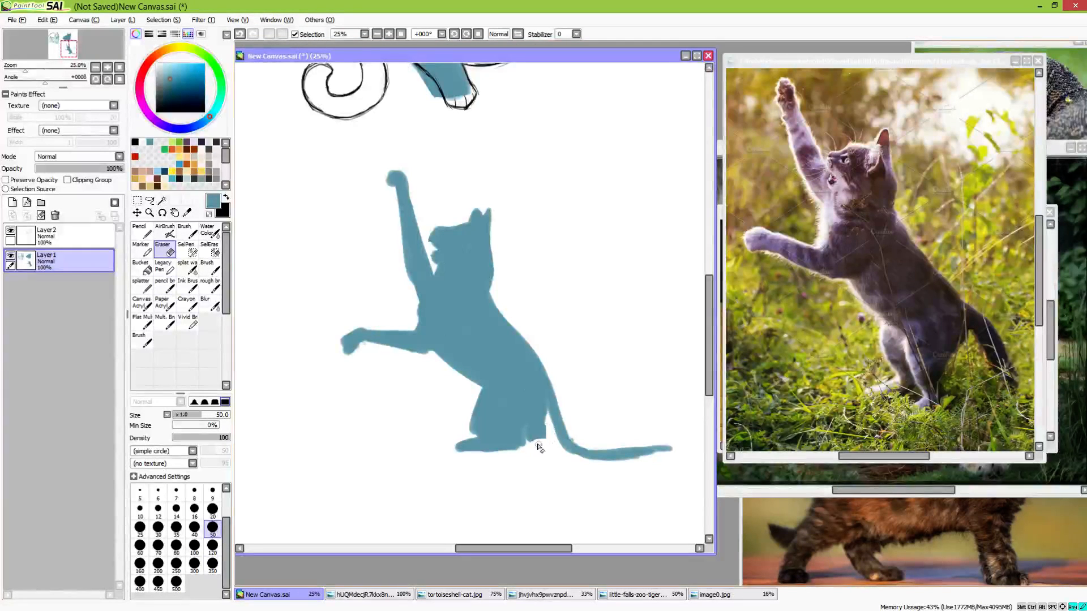
key("b")
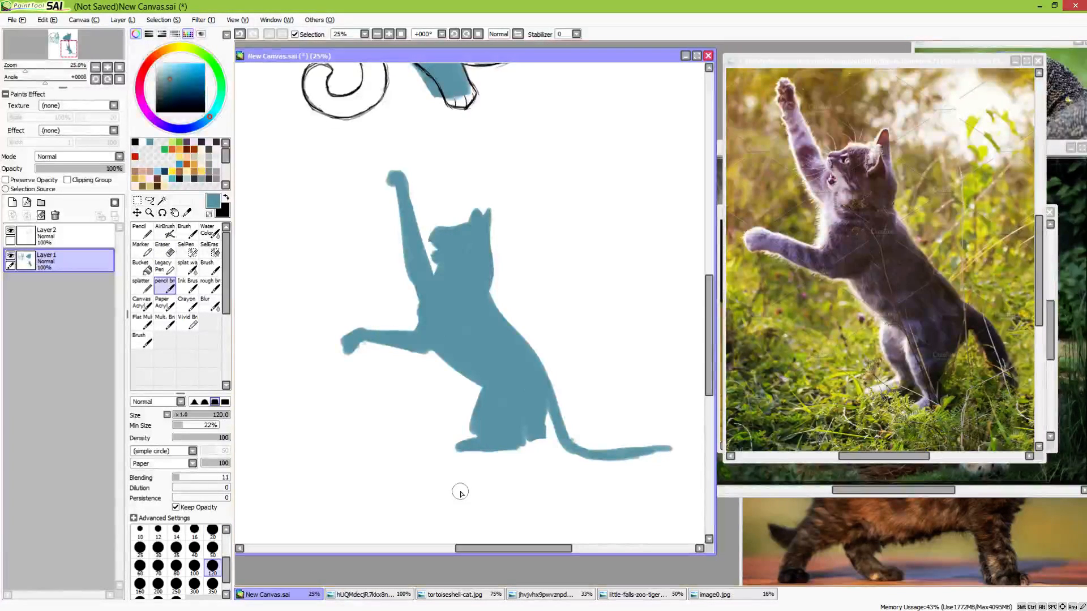
Hide both existing layers and add a new empty layer for the next animal study
mouse_move(498, 235)
left_mouse_down()
mouse_move(582, 413)
mouse_move(570, 480)
left_mouse_up()
scroll(578, 467, "down", 2)
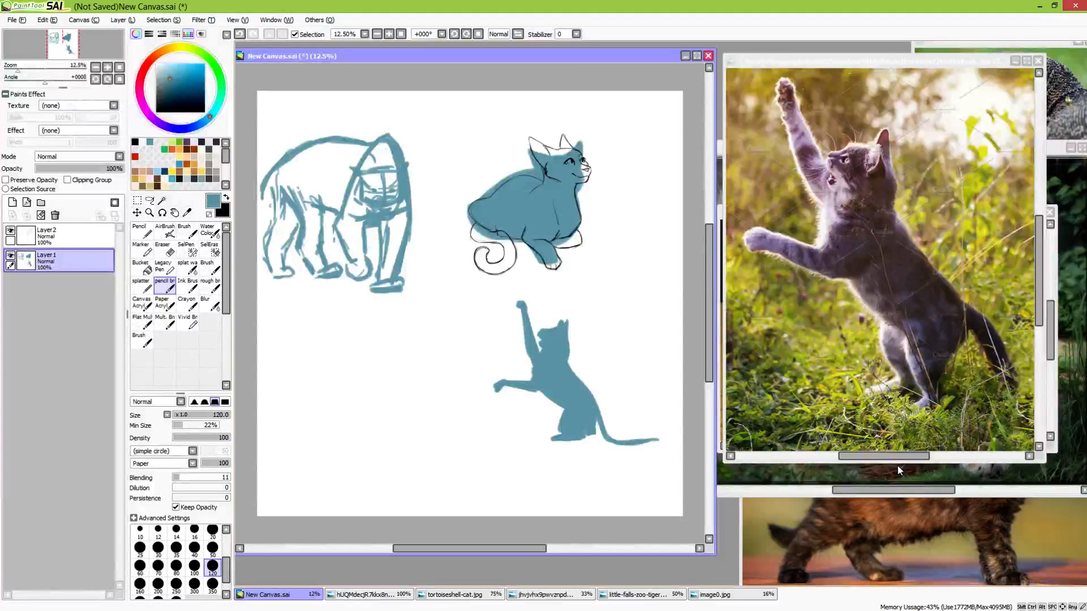
left_click(11, 230)
left_click(10, 256)
left_click(13, 202)
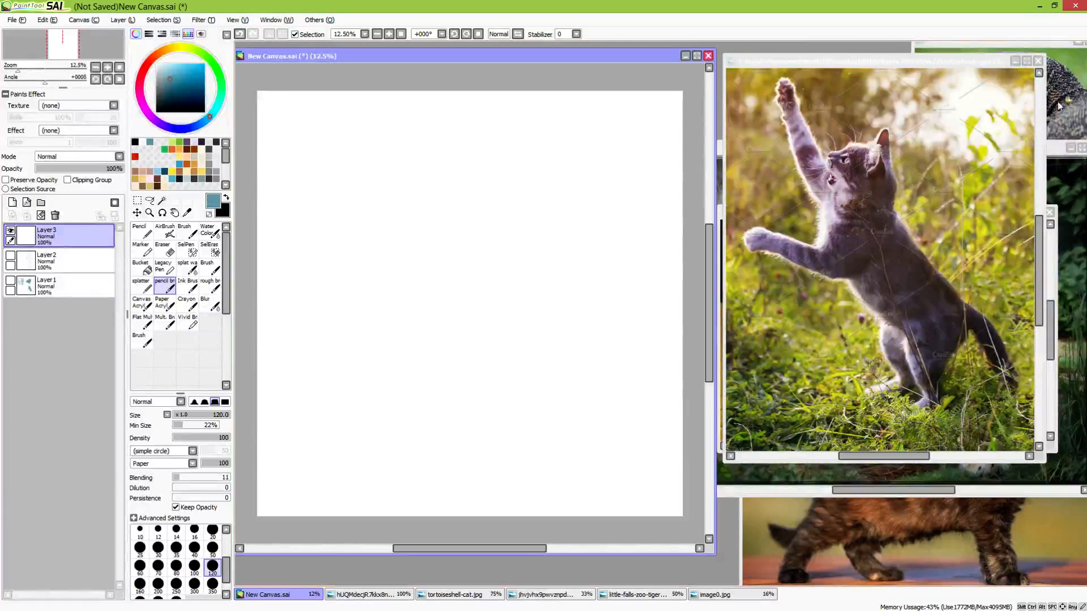
Look through the open reference photos and place tortoiseshell-cat.jpg beside the canvas as the next reference
left_click(1062, 50)
left_click(1069, 313)
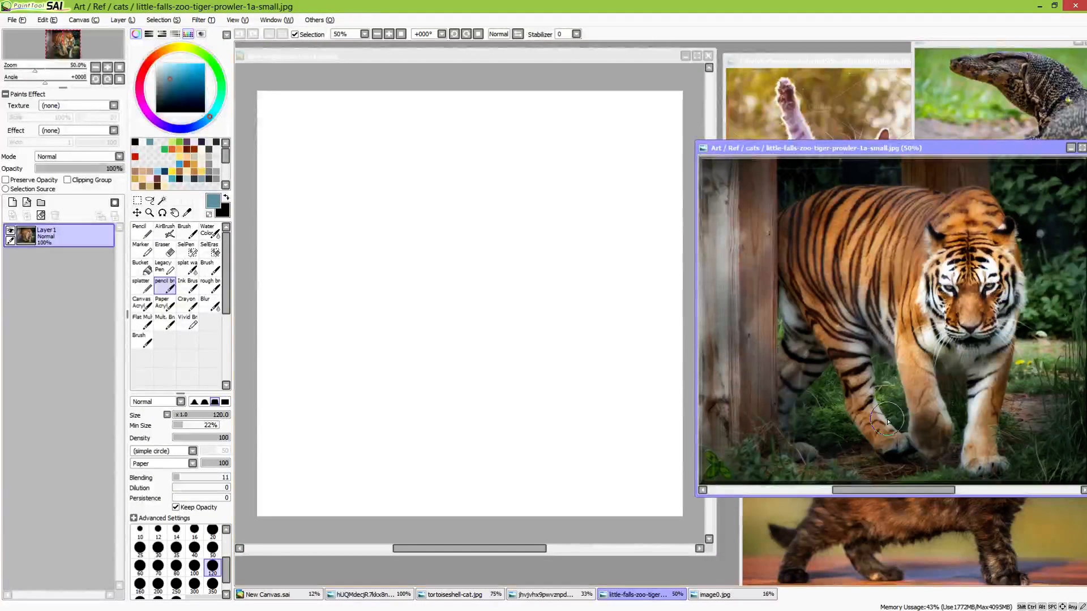
left_click(390, 601)
left_click(453, 595)
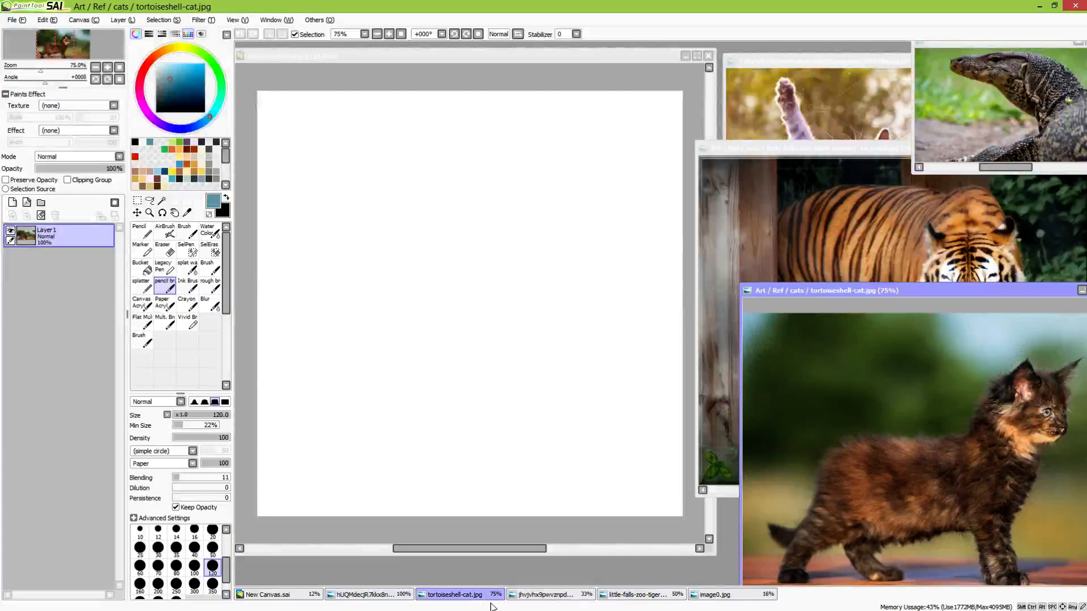
left_click(529, 603)
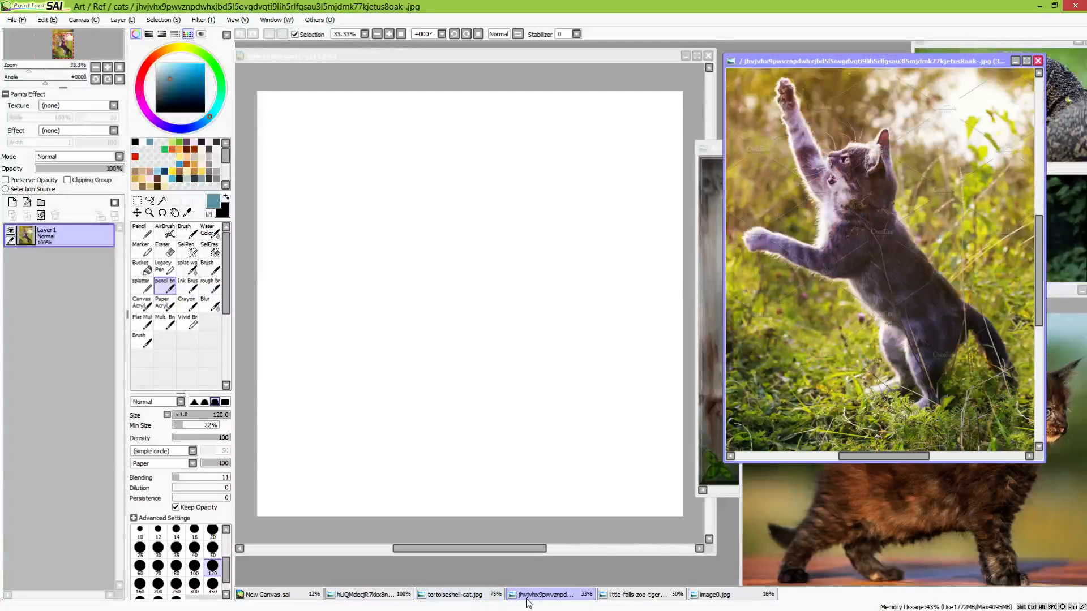
left_click(644, 602)
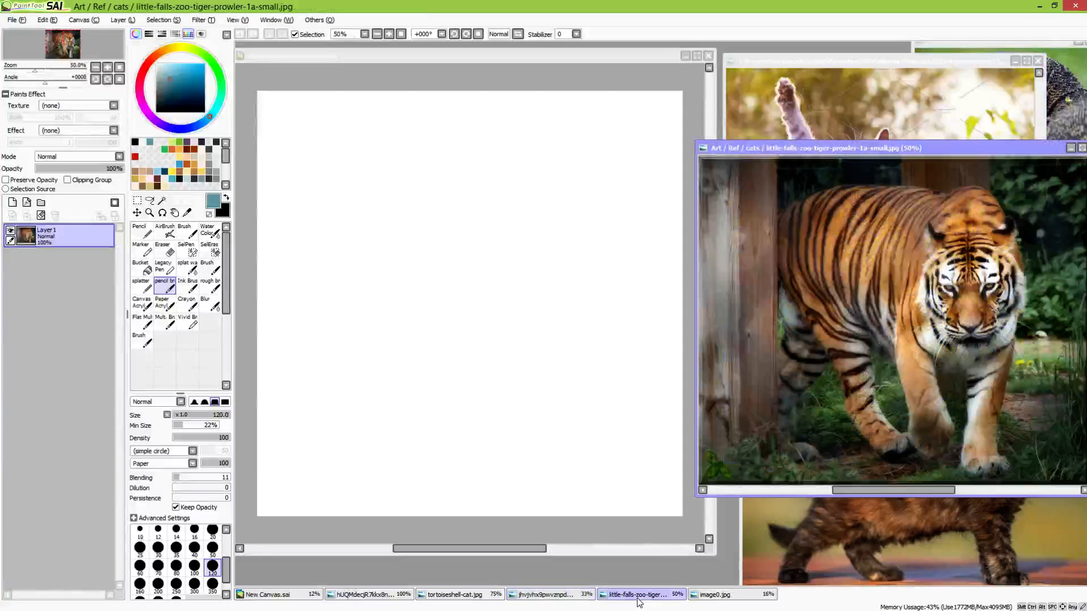
left_click(714, 604)
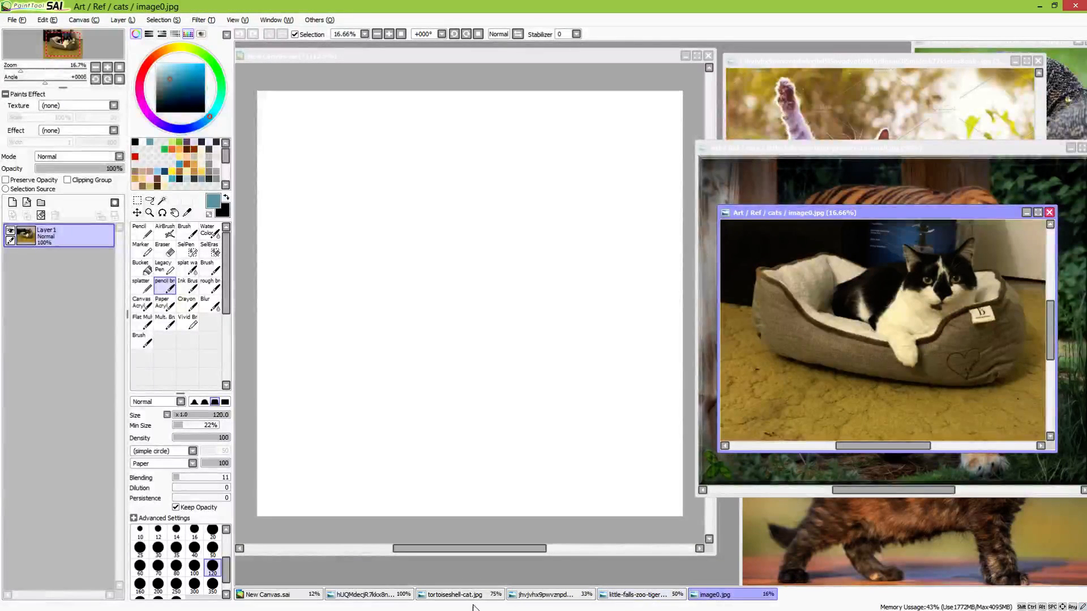
left_click(441, 602)
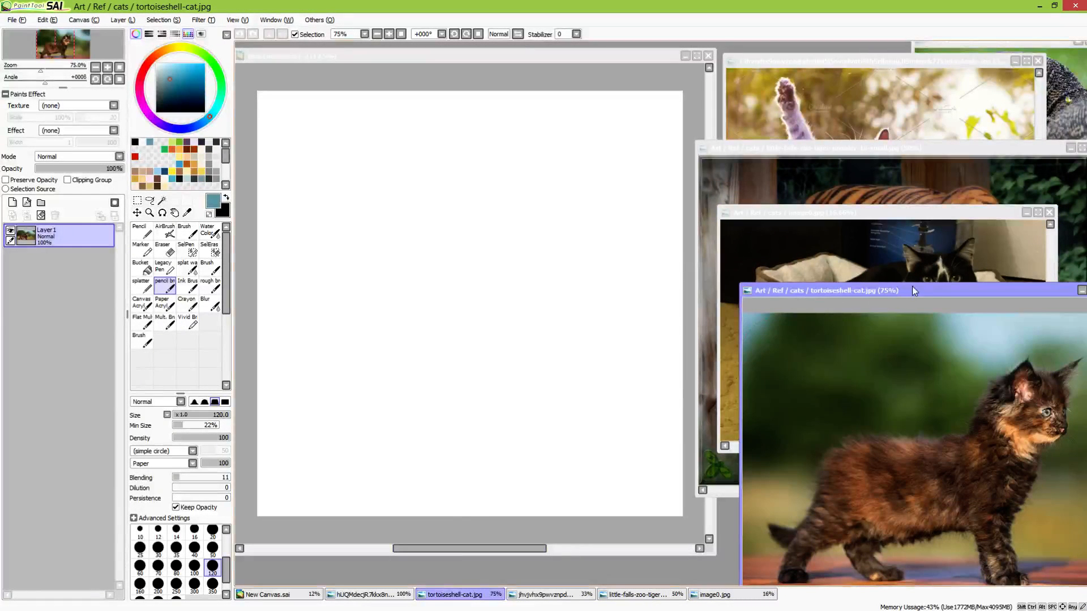
left_click_drag(913, 290, 872, 179)
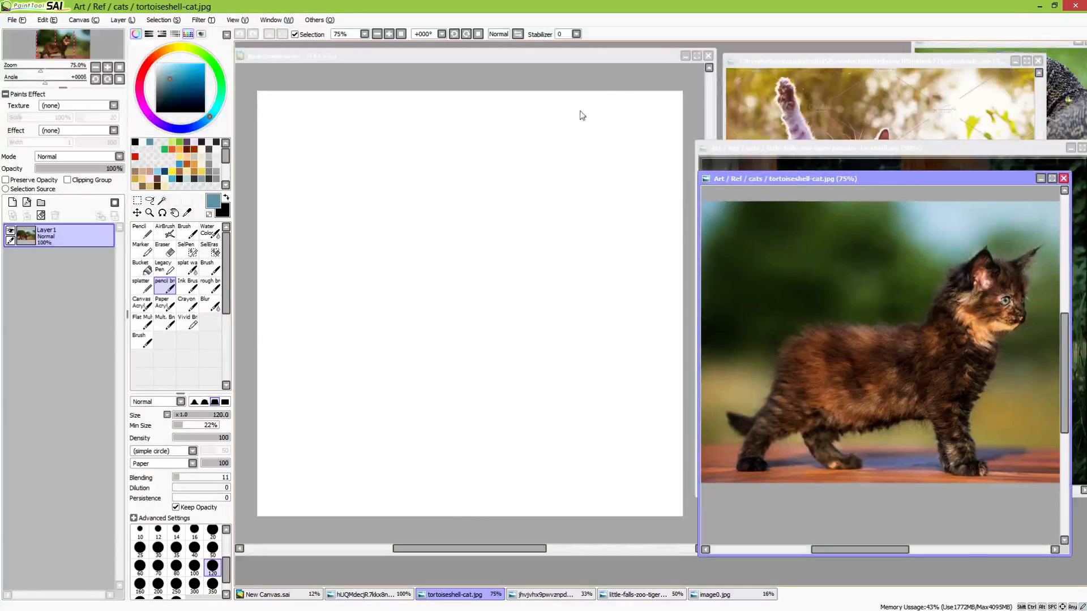
left_click(568, 57)
left_click(876, 178)
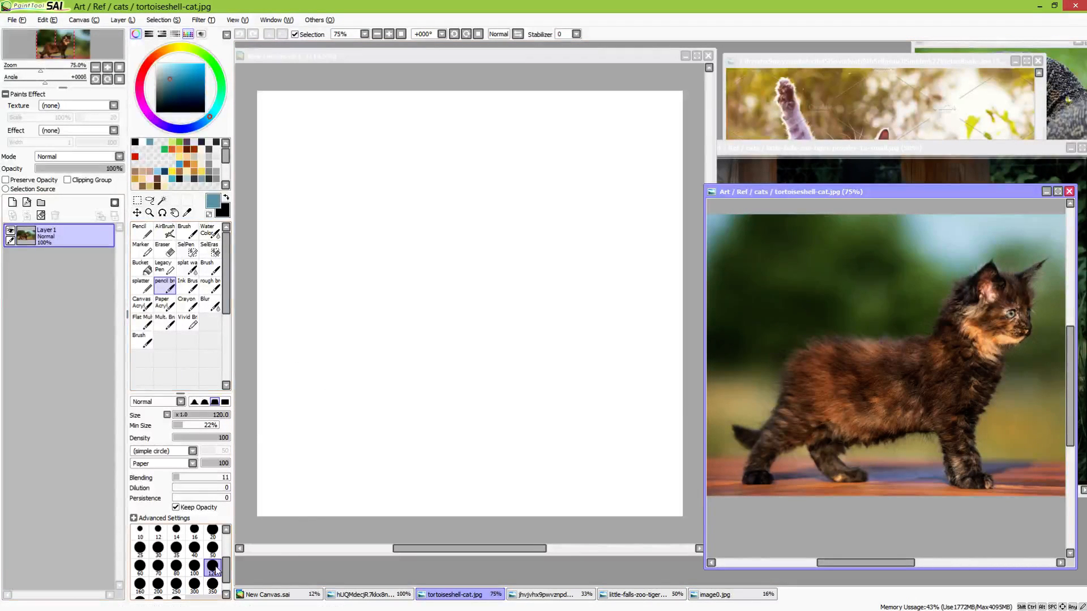
Paint a broad curved belly stroke for the kitten on the new layer with the pencil brush at size 300
left_click(360, 286)
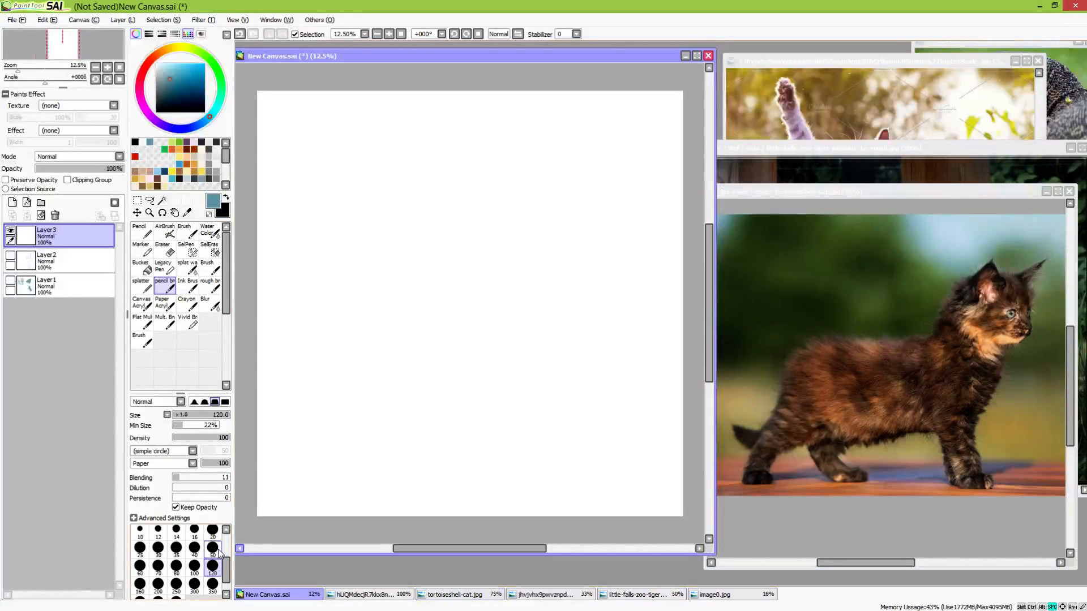
left_click(194, 584)
scroll(357, 390, "up", 2)
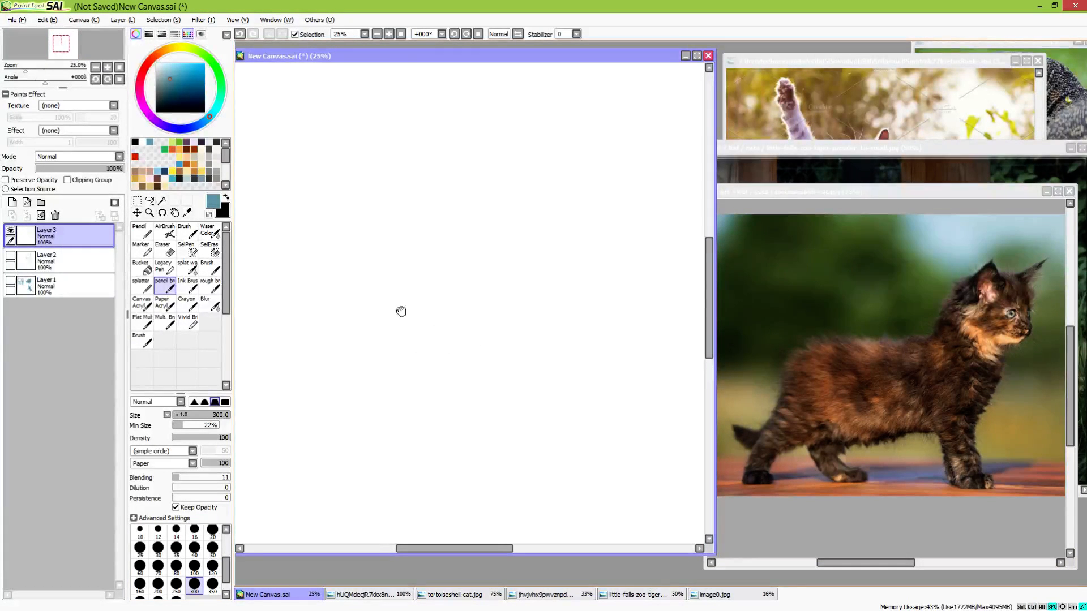
mouse_move(353, 304)
left_mouse_down()
mouse_move(396, 315)
mouse_move(453, 290)
left_mouse_up()
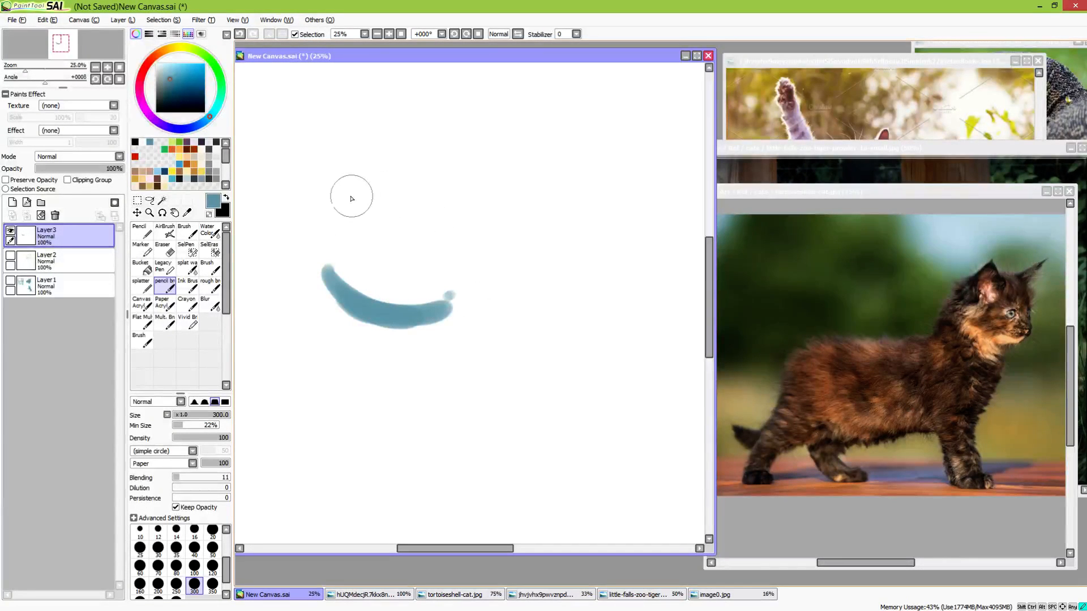
left_click_drag(323, 192, 488, 175)
mouse_move(352, 198)
left_mouse_down()
mouse_move(431, 191)
mouse_move(336, 195)
mouse_move(468, 190)
left_mouse_up()
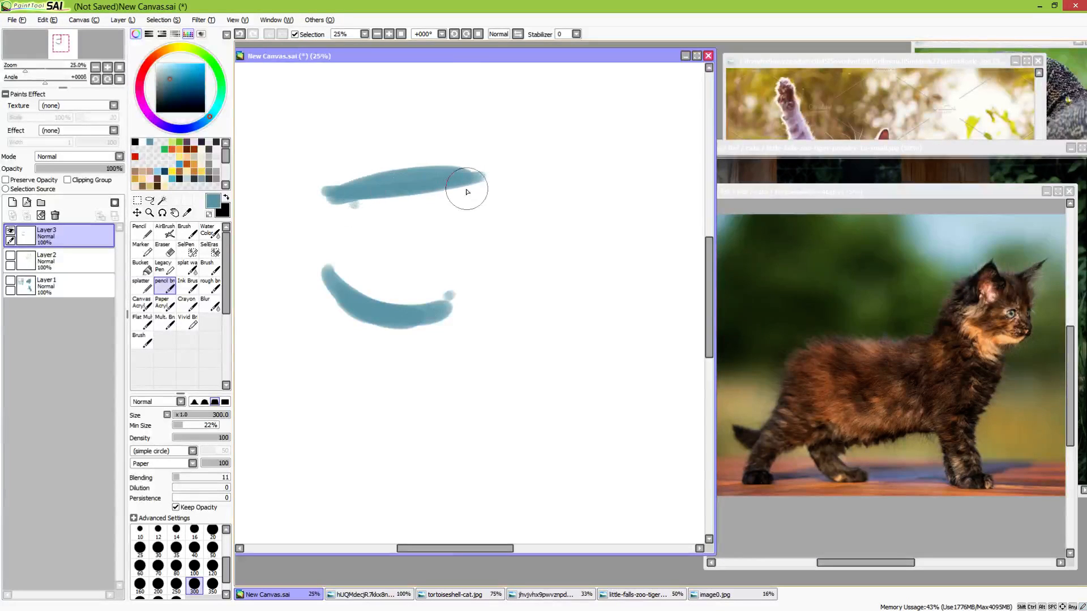
key("ctrl+z")
key("ctrl+z")
mouse_move(332, 201)
left_mouse_down()
mouse_move(441, 191)
mouse_move(331, 205)
mouse_move(534, 203)
left_mouse_up()
key("ctrl+z")
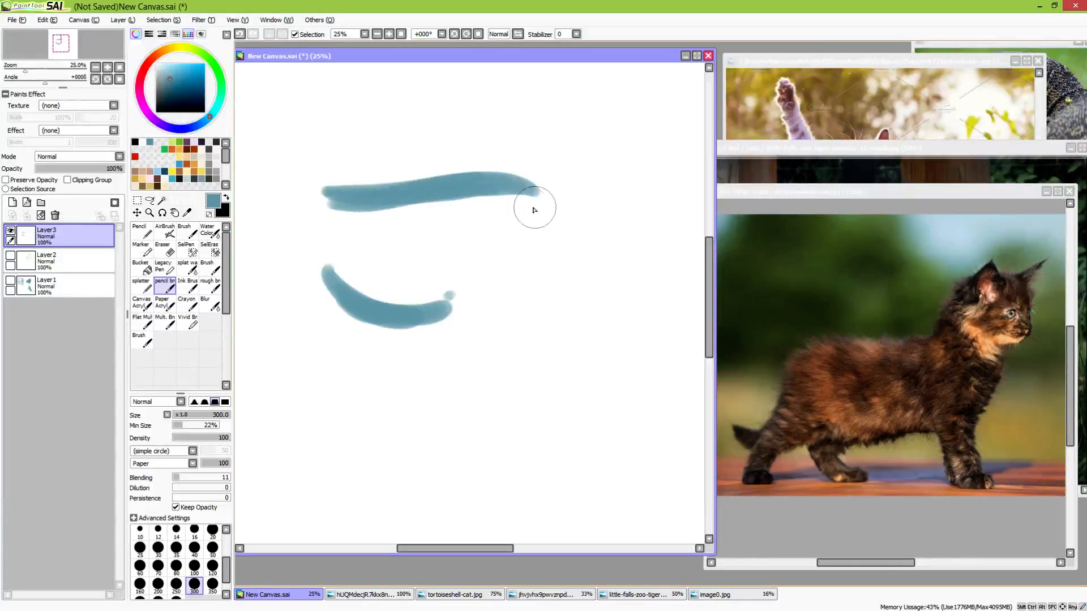
key("ctrl+z")
key("ctrl+z")
key("ctrl+z")
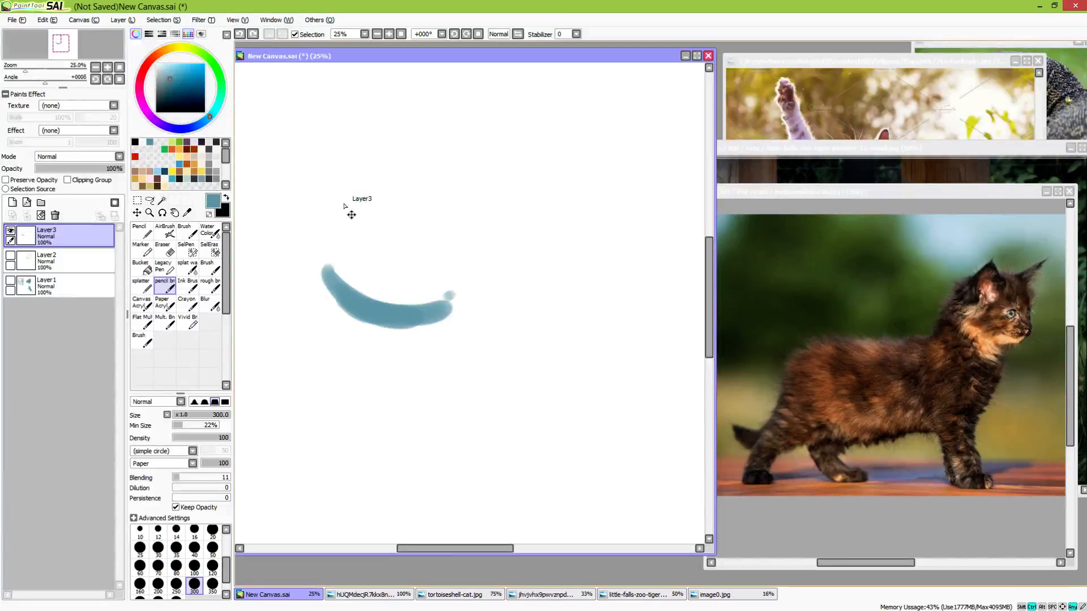
Paint an arched back line above the belly stroke and fill the body in as one solid rounded mass
mouse_move(315, 202)
left_mouse_down()
mouse_move(425, 175)
mouse_move(497, 189)
left_mouse_up()
left_click_drag(419, 180, 494, 186)
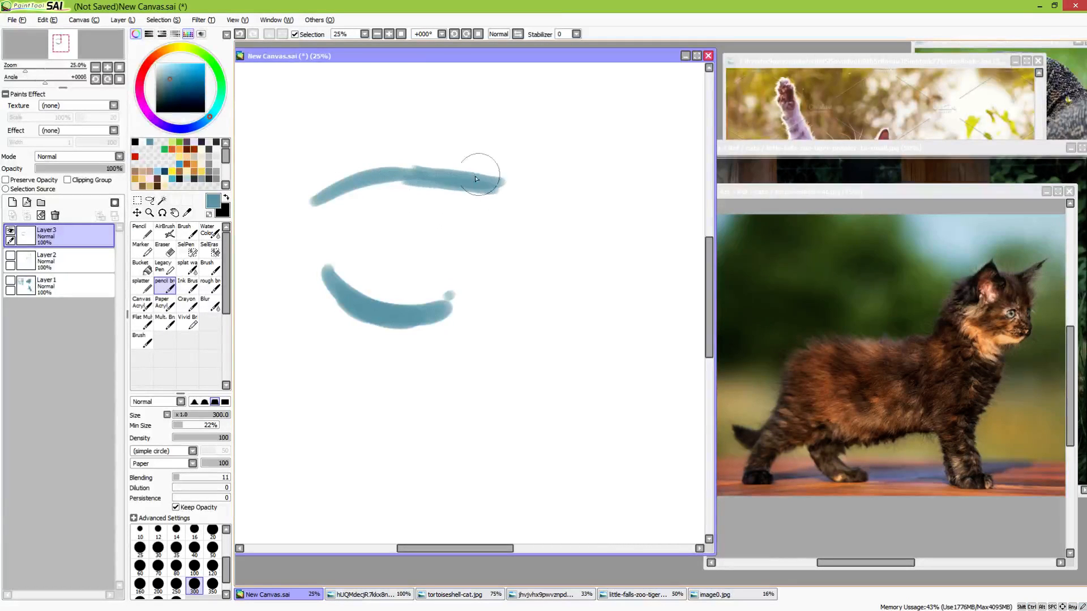
key("ctrl+z")
key("ctrl+z")
mouse_move(326, 204)
left_mouse_down()
mouse_move(444, 198)
mouse_move(381, 195)
mouse_move(480, 205)
mouse_move(439, 194)
mouse_move(508, 189)
left_mouse_up()
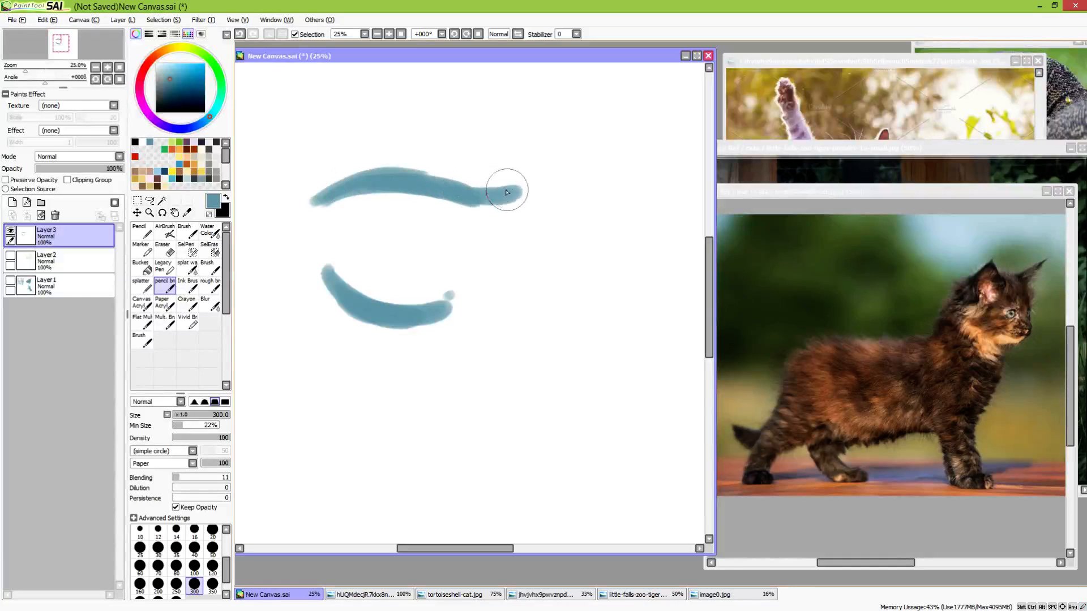
left_click_drag(389, 172, 503, 191)
mouse_move(361, 184)
left_mouse_down()
mouse_move(370, 252)
mouse_move(329, 255)
mouse_move(369, 282)
mouse_move(350, 205)
mouse_move(440, 258)
mouse_move(424, 219)
mouse_move(406, 218)
mouse_move(423, 252)
mouse_move(433, 246)
mouse_move(432, 284)
mouse_move(495, 270)
mouse_move(406, 307)
mouse_move(503, 260)
mouse_move(506, 218)
mouse_move(530, 216)
mouse_move(497, 210)
mouse_move(529, 249)
mouse_move(482, 280)
mouse_move(520, 176)
left_mouse_up()
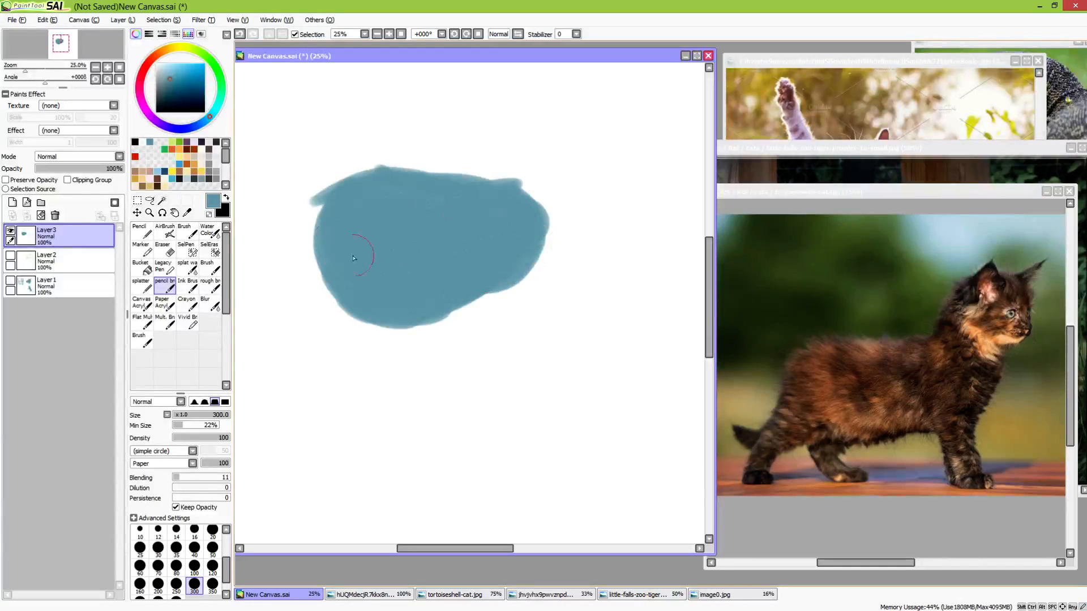
left_click_drag(375, 308, 430, 308)
Paint a round head above the front of the body and join it to the chest with a thick neck
left_click_drag(559, 278, 521, 302)
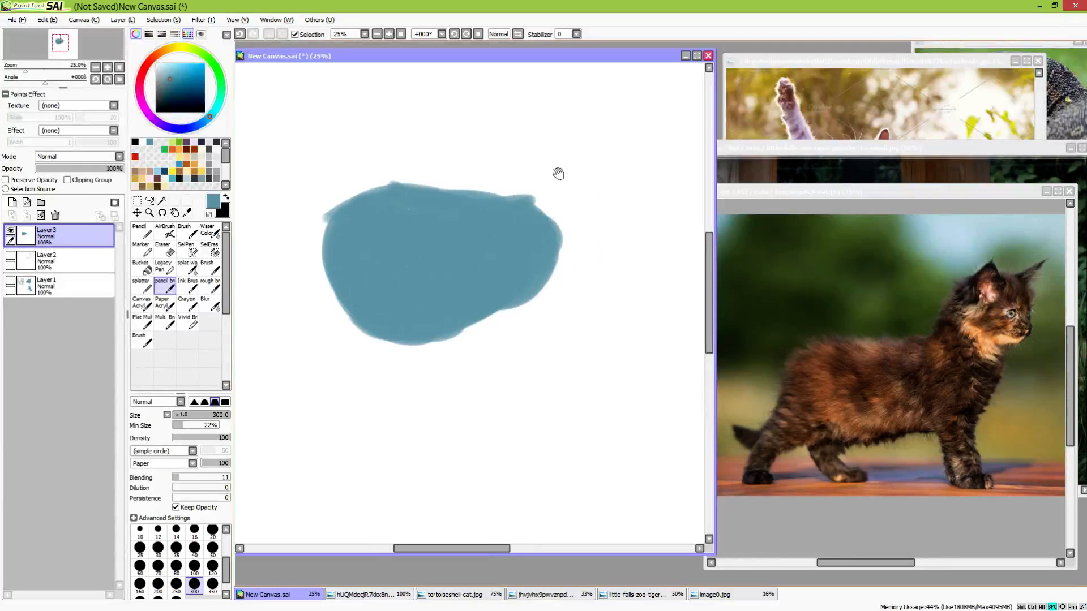
mouse_move(569, 218)
left_mouse_down()
mouse_move(529, 267)
mouse_move(558, 227)
left_mouse_up()
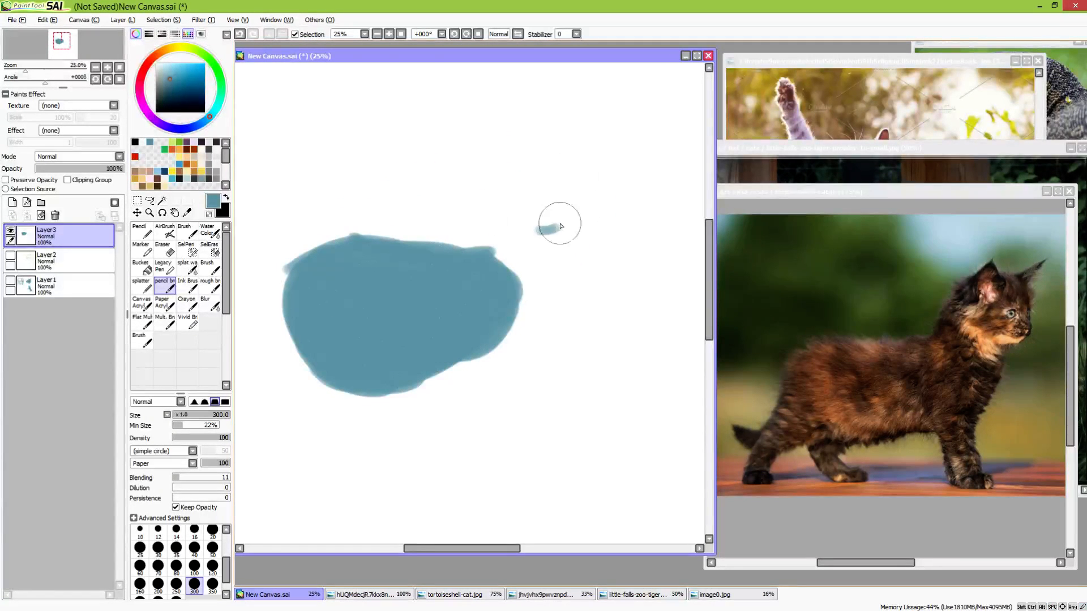
mouse_move(540, 188)
left_mouse_down()
mouse_move(545, 215)
mouse_move(544, 171)
mouse_move(558, 166)
mouse_move(596, 206)
mouse_move(552, 217)
mouse_move(545, 192)
mouse_move(541, 216)
mouse_move(457, 269)
mouse_move(545, 187)
mouse_move(535, 210)
mouse_move(578, 221)
mouse_move(552, 277)
mouse_move(564, 219)
mouse_move(533, 320)
mouse_move(471, 335)
mouse_move(531, 253)
mouse_move(492, 290)
mouse_move(579, 217)
mouse_move(537, 303)
mouse_move(378, 364)
left_mouse_up()
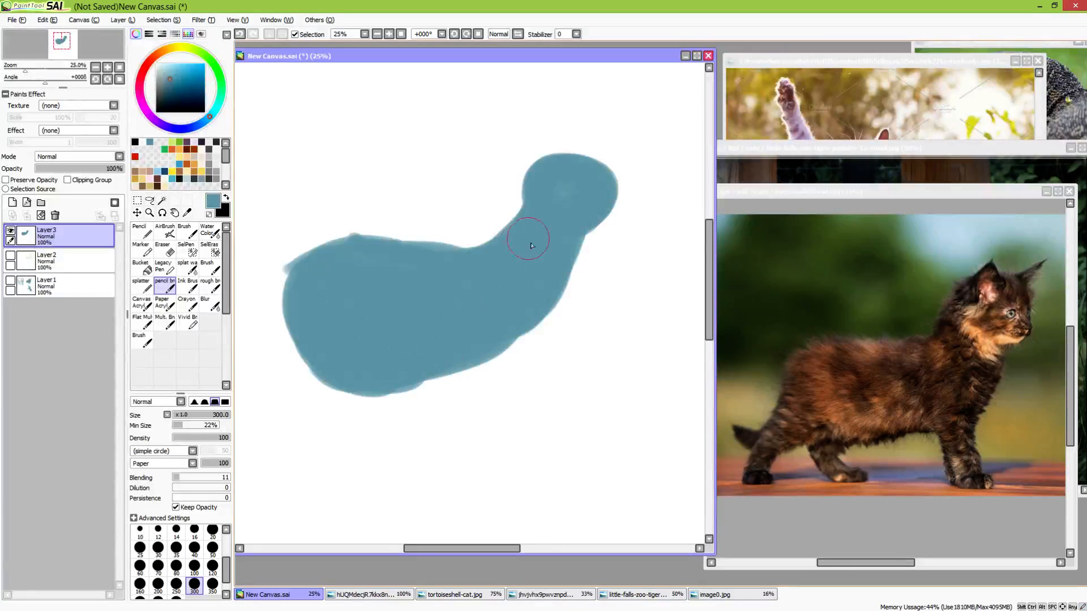
Trim the underside of the body at the belly and rump with the eraser, enlarging it to size 120
left_click_drag(543, 363, 527, 322)
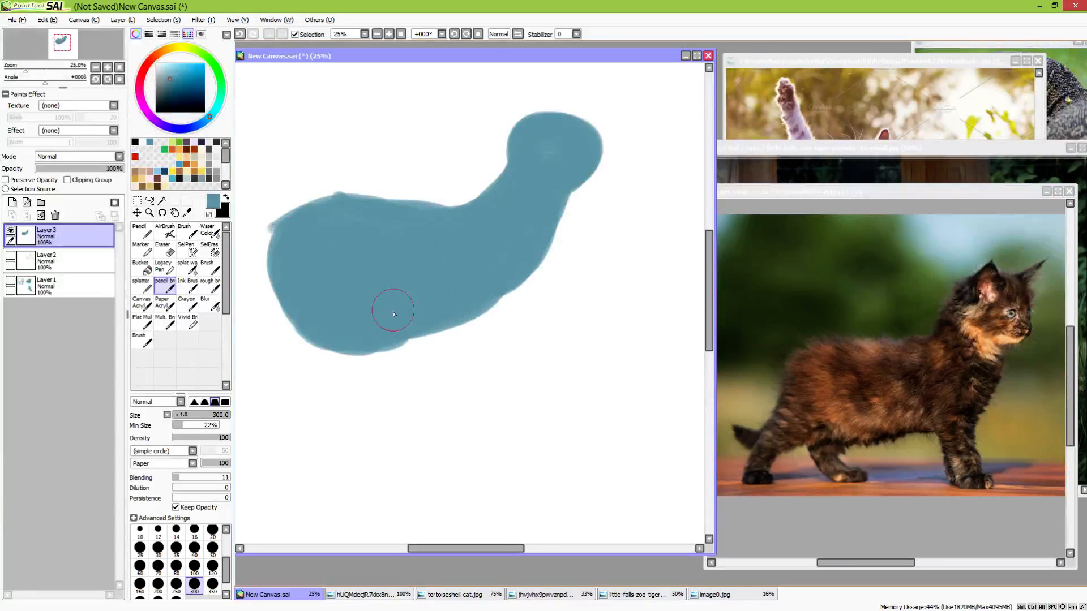
key("e")
mouse_move(281, 340)
left_mouse_down()
mouse_move(365, 342)
mouse_move(365, 361)
left_mouse_up()
key("bracketright")
key("bracketright")
key("bracketright")
key("bracketright")
key("bracketright")
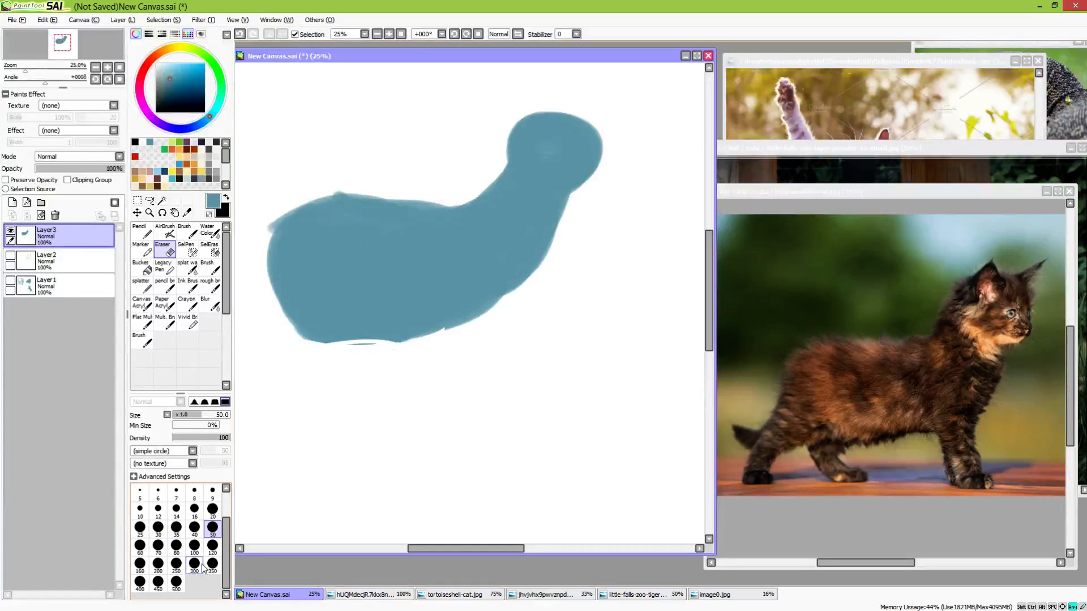
left_click_drag(262, 287, 340, 354)
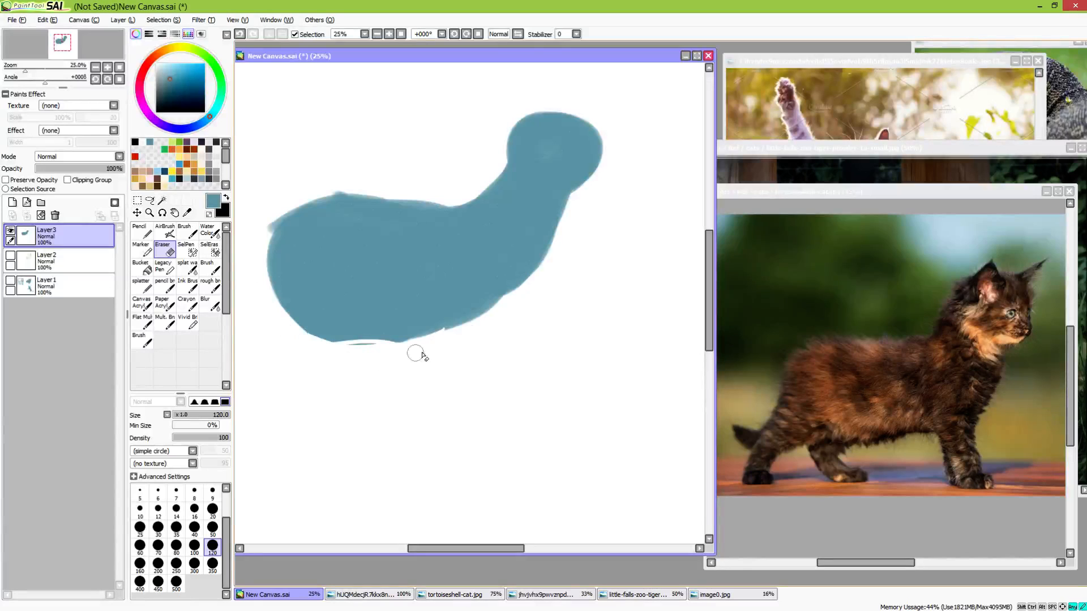
Bring the lizard photo forward as a reference, and paint a thicker nape and projecting muzzle with the pencil brush at size 120
key("b")
left_click_drag(574, 220, 534, 261)
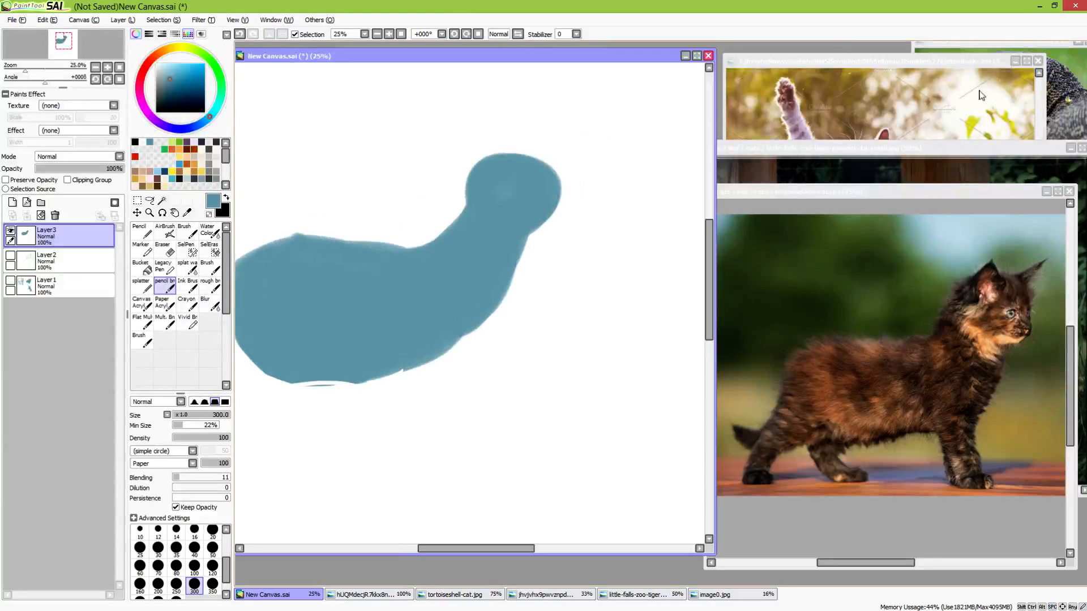
left_click(1052, 49)
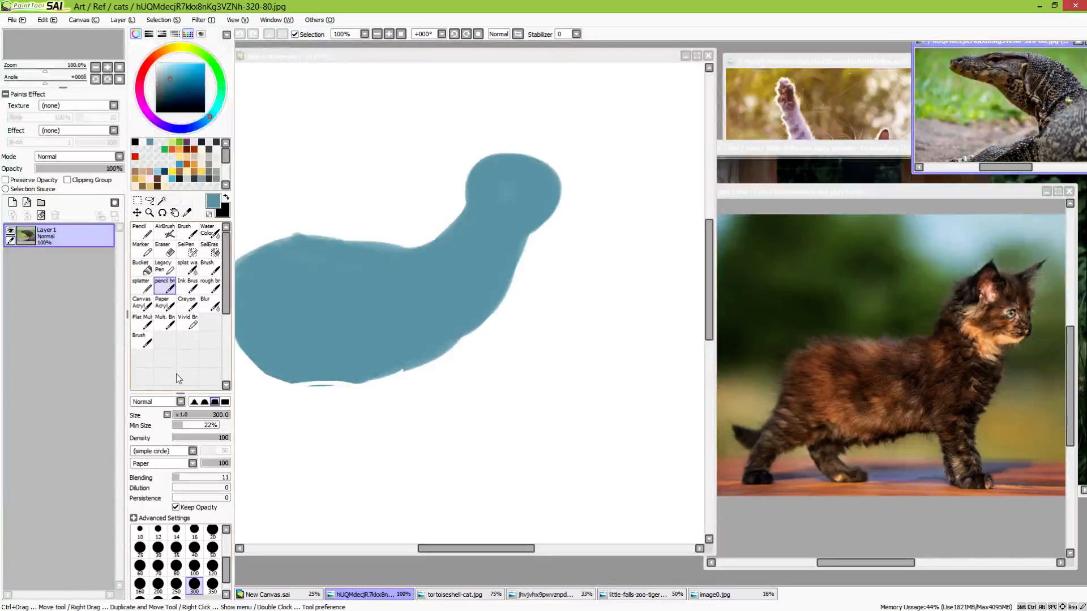
left_click(213, 566)
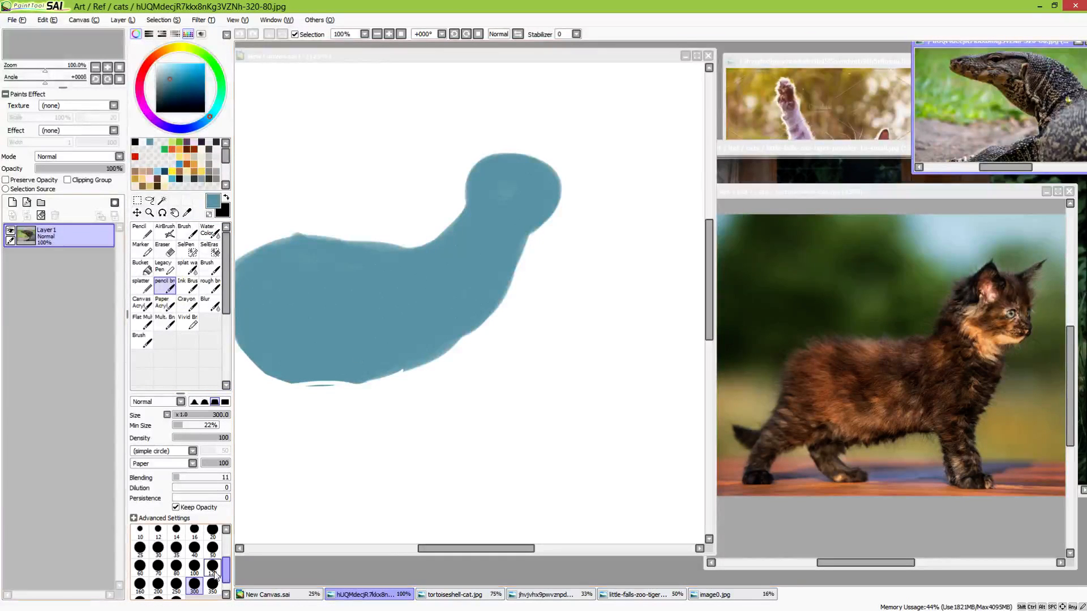
left_click(498, 207)
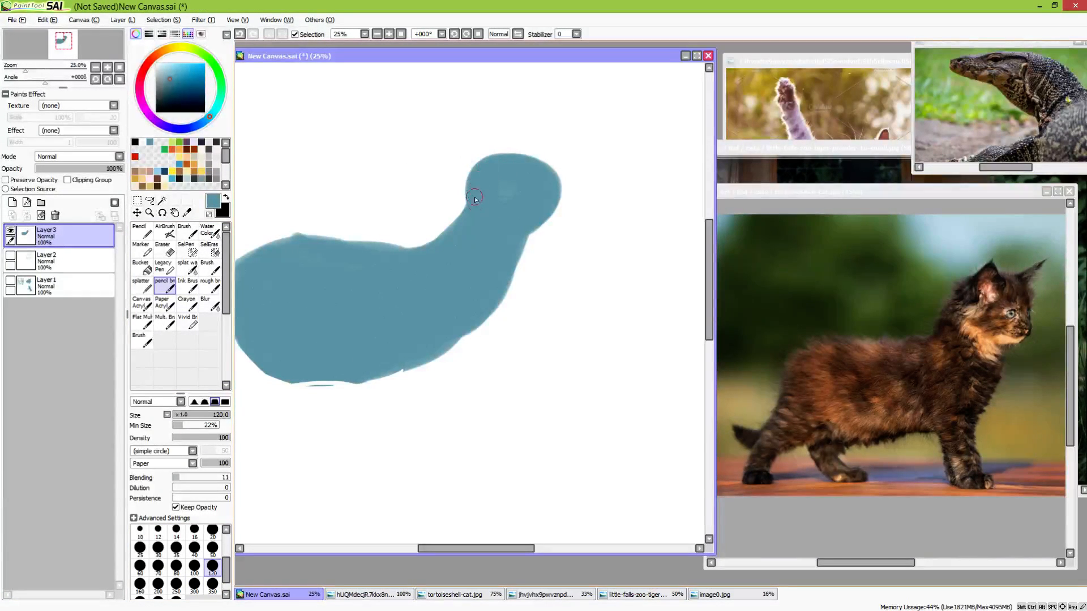
left_click_drag(464, 208, 433, 247)
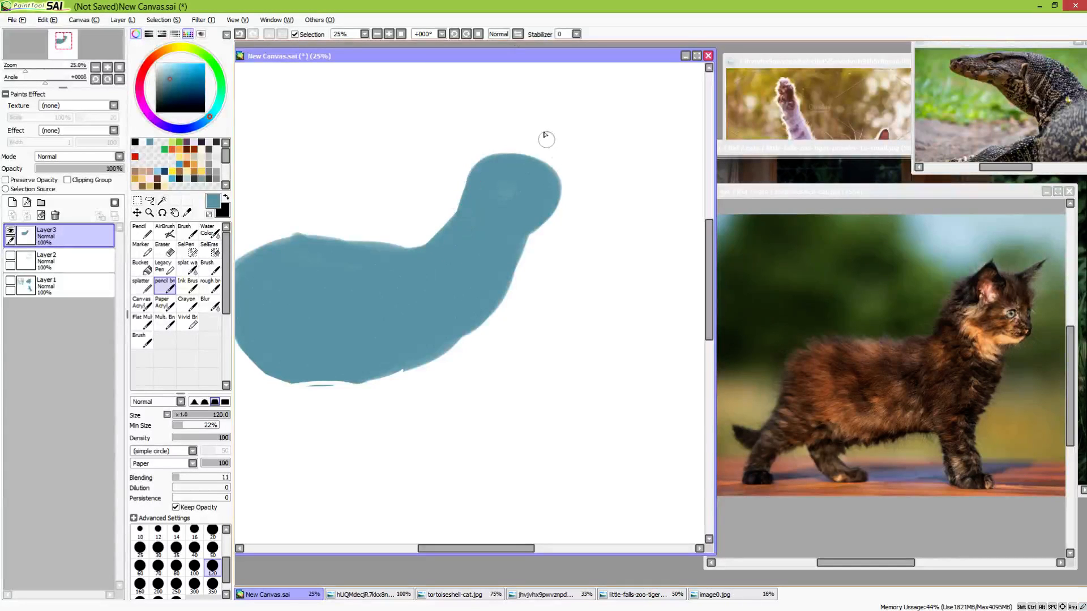
mouse_move(540, 175)
left_mouse_down()
mouse_move(604, 191)
mouse_move(600, 209)
mouse_move(598, 199)
mouse_move(589, 213)
mouse_move(524, 228)
mouse_move(583, 190)
mouse_move(579, 206)
mouse_move(532, 211)
mouse_move(528, 239)
mouse_move(569, 208)
mouse_move(557, 236)
left_mouse_up()
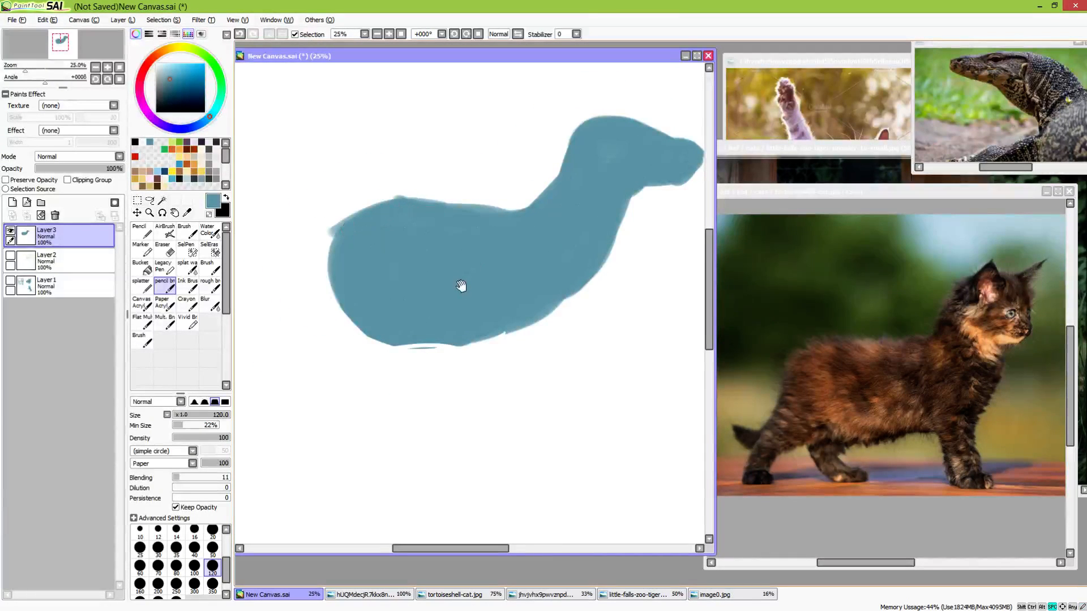
Fill the uneven lower edge of the belly into one smooth curve with the pencil brush
left_click_drag(461, 286, 494, 185)
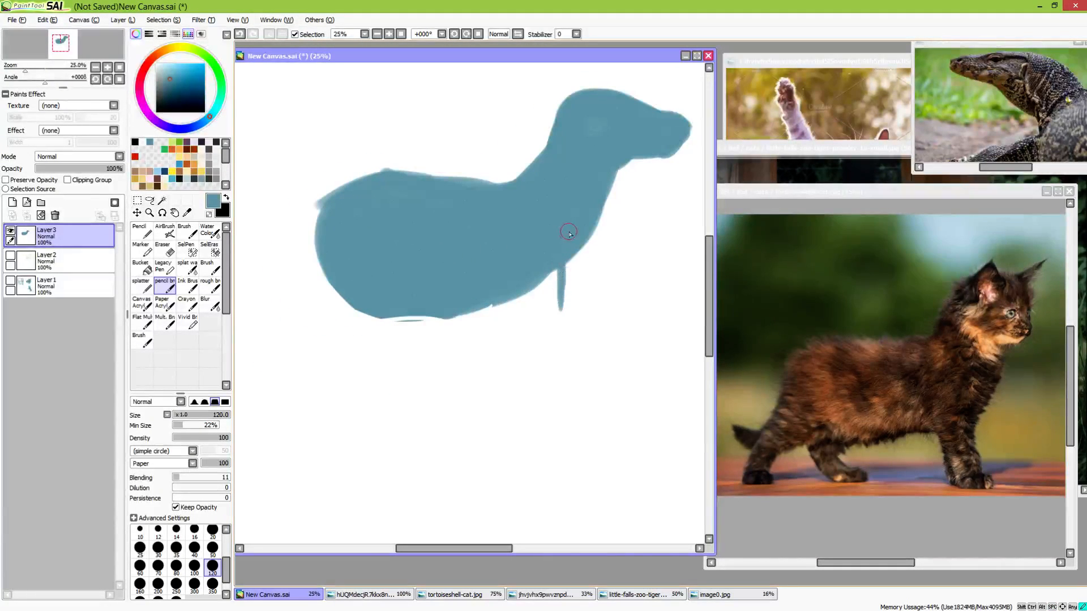
key("ctrl+z")
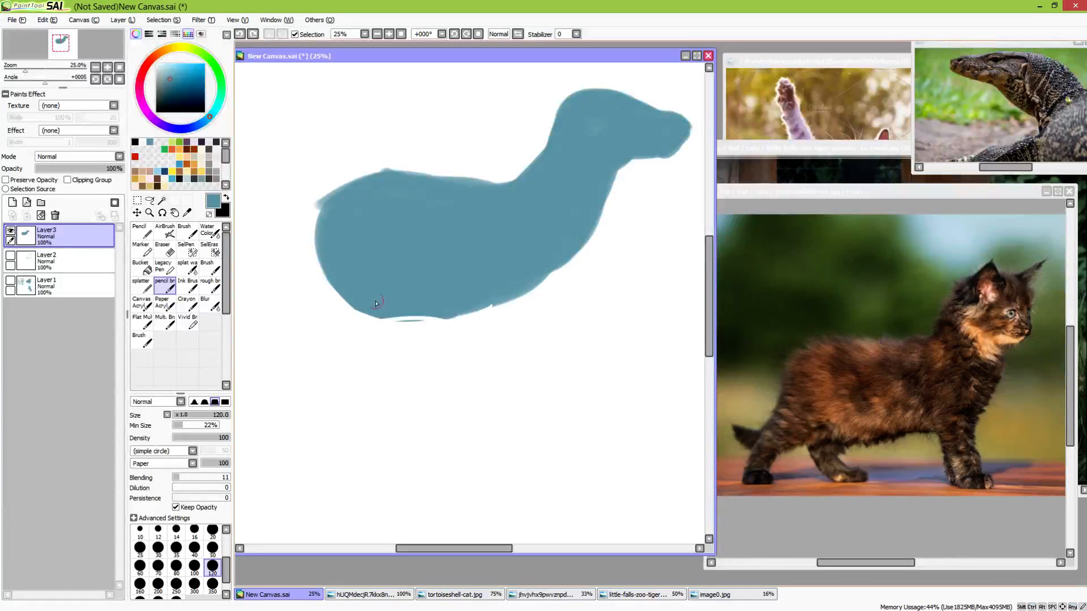
mouse_move(376, 303)
left_mouse_down()
mouse_move(480, 313)
mouse_move(502, 364)
left_mouse_up()
mouse_move(552, 267)
left_mouse_down()
mouse_move(529, 364)
mouse_move(535, 282)
mouse_move(509, 285)
mouse_move(513, 354)
left_mouse_up()
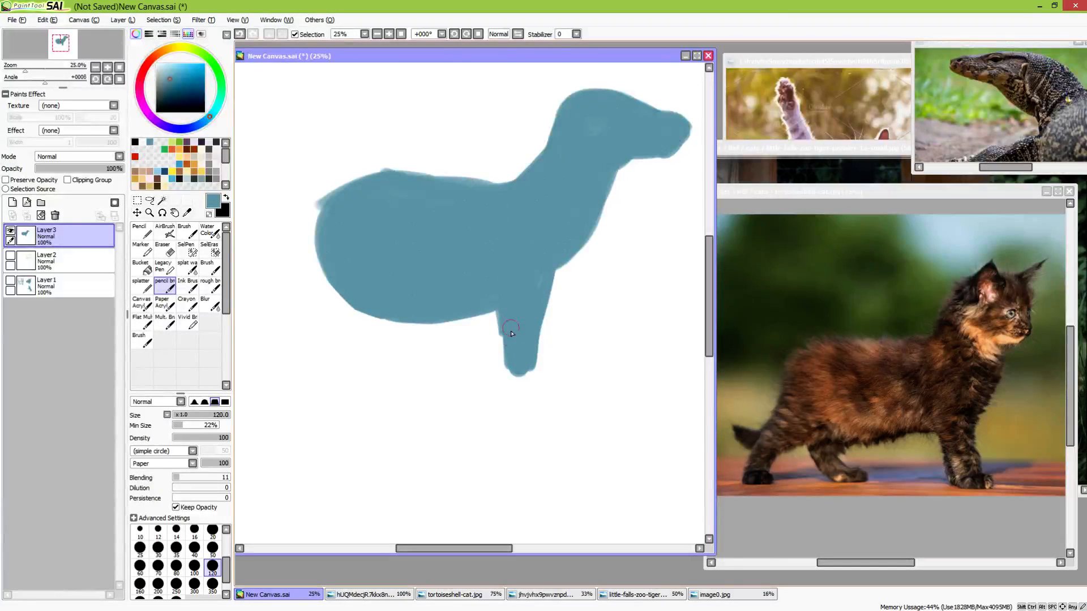
left_click_drag(589, 330, 532, 346)
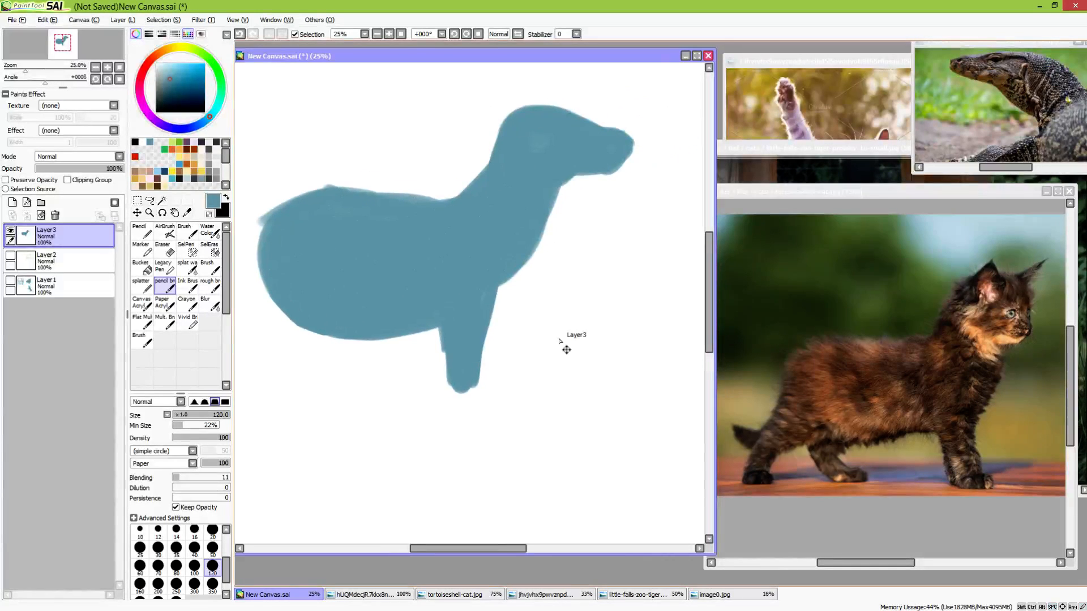
key("ctrl+z")
key("ctrl+z")
key("ctrl+z")
key("ctrl+z")
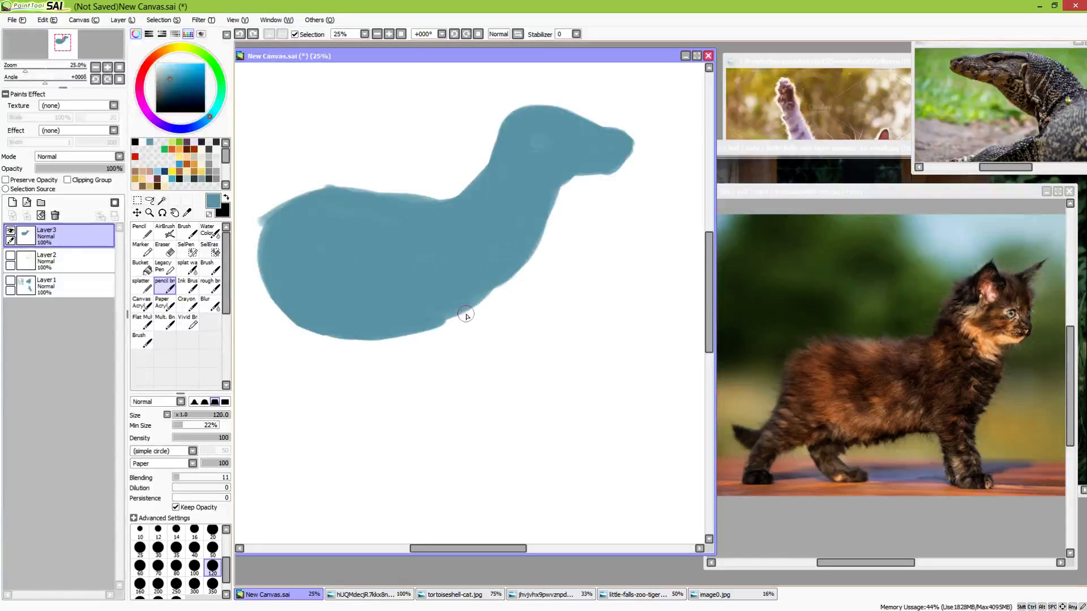
Paint the near front leg slanting backward from the chest and blend its top into the body
left_click_drag(444, 325, 424, 372)
left_click_drag(487, 289, 444, 372)
left_click_drag(453, 320, 432, 379)
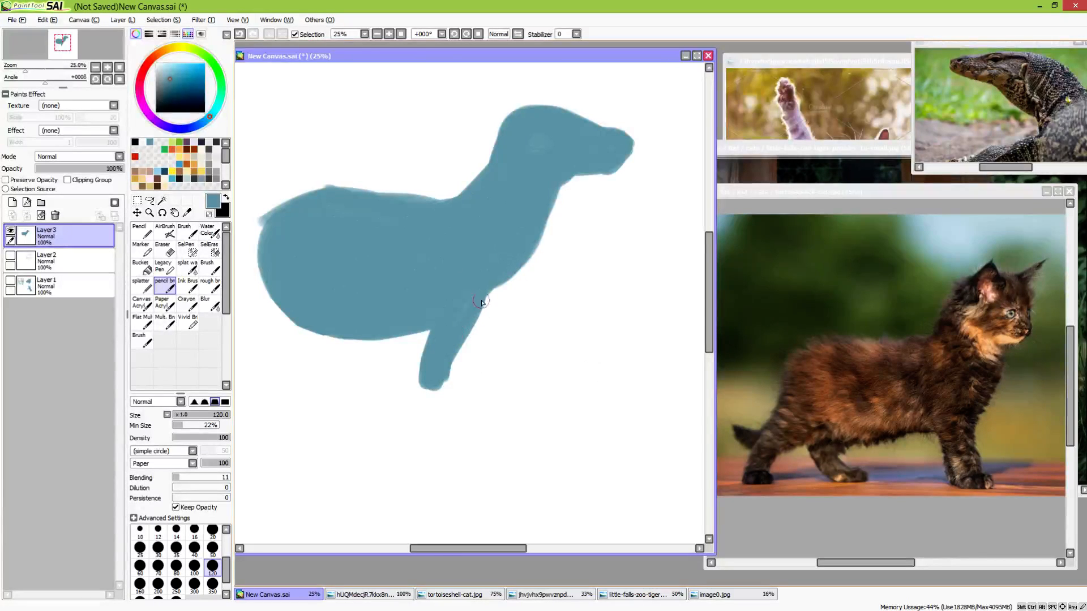
left_click_drag(482, 303, 505, 259)
mouse_move(495, 292)
left_mouse_down()
mouse_move(462, 345)
mouse_move(483, 309)
left_mouse_up()
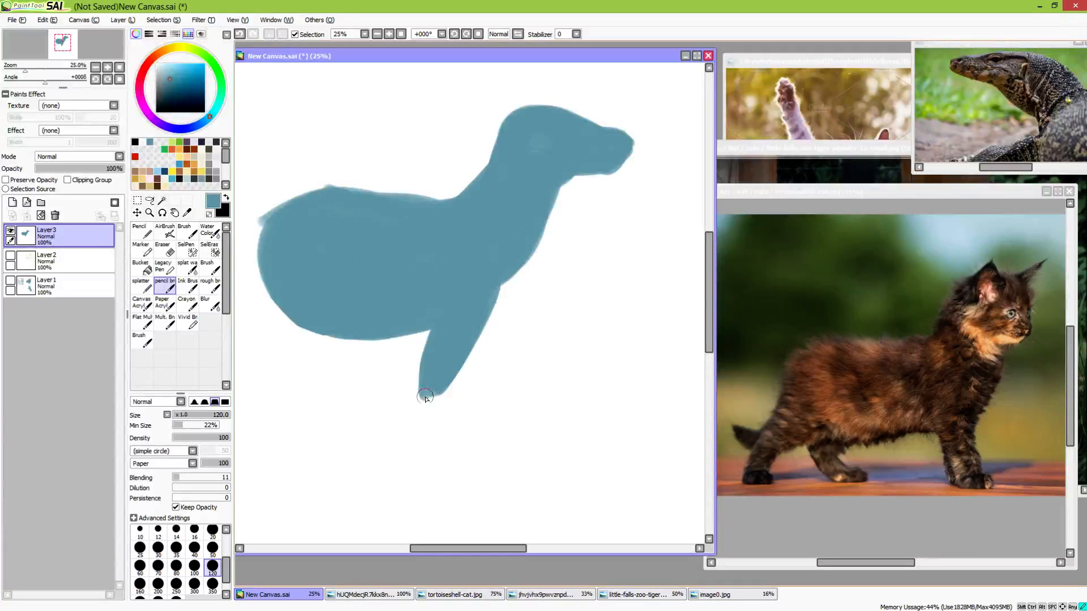
Add a forward-pointing paw to the near front leg and trim the leg's front edge with the eraser
mouse_move(426, 399)
left_mouse_down()
mouse_move(449, 398)
mouse_move(437, 409)
mouse_move(468, 401)
left_mouse_up()
left_click_drag(501, 290, 468, 357)
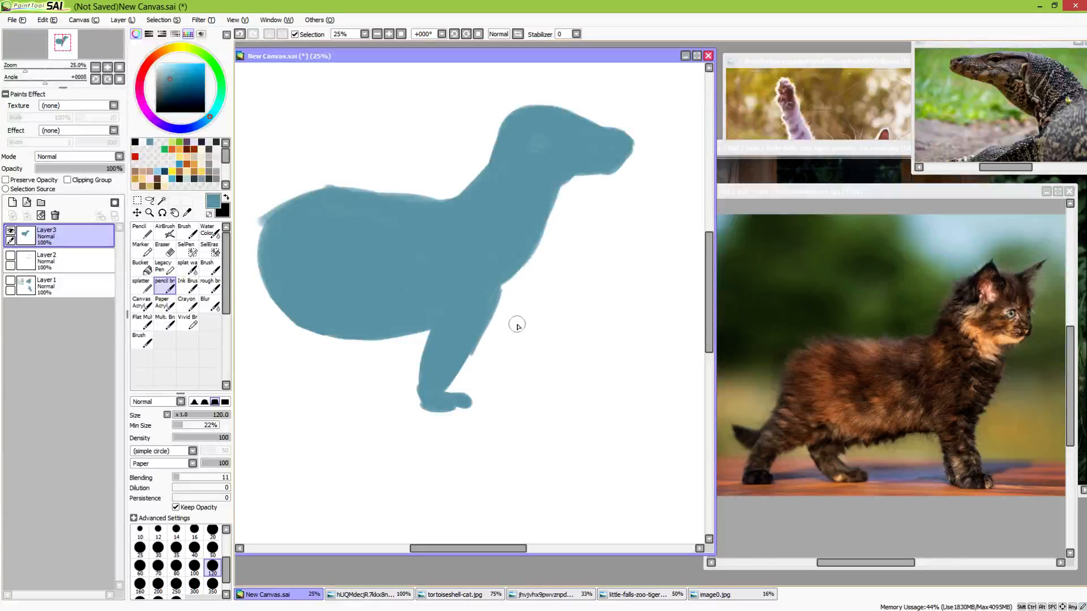
key("e")
left_click_drag(501, 308, 475, 361)
mouse_move(506, 294)
left_mouse_down()
mouse_move(474, 363)
mouse_move(486, 326)
mouse_move(467, 371)
left_mouse_up()
key("e")
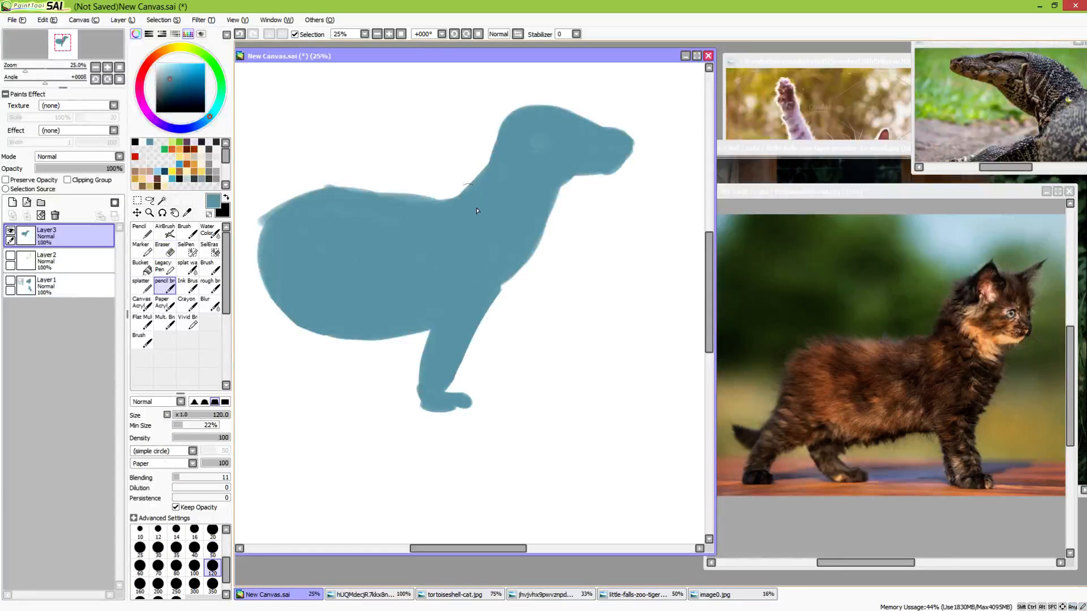
Paint the far front leg with its paw just ahead of the near one and join it to the chest
left_click_drag(503, 286, 480, 381)
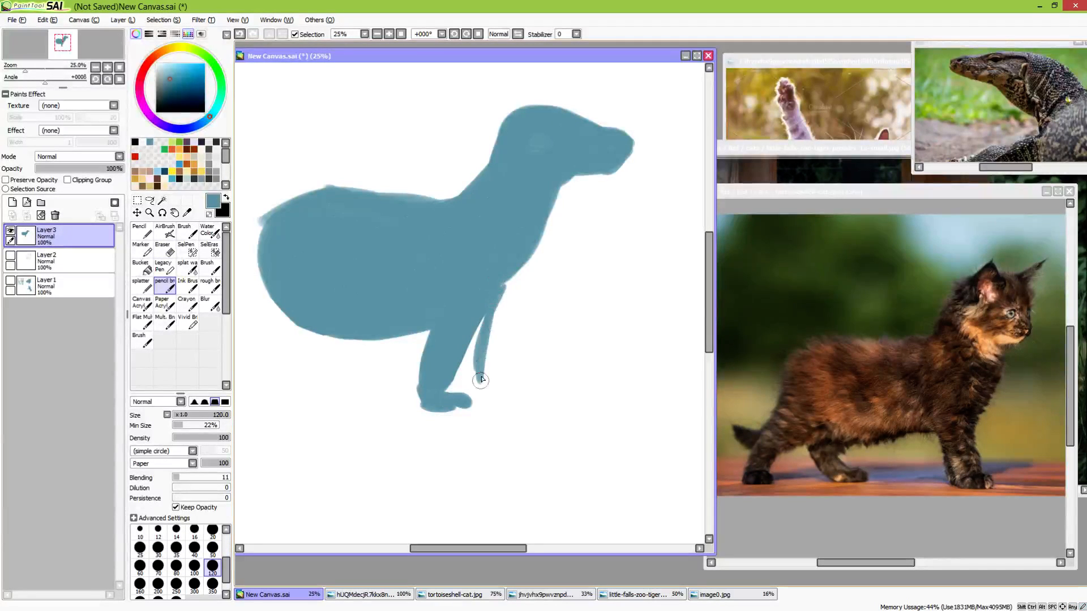
mouse_move(492, 306)
left_mouse_down()
mouse_move(483, 368)
mouse_move(501, 273)
mouse_move(490, 395)
mouse_move(487, 371)
mouse_move(494, 399)
mouse_move(479, 326)
left_mouse_up()
left_click_drag(451, 406, 475, 392)
left_click_drag(491, 352, 515, 264)
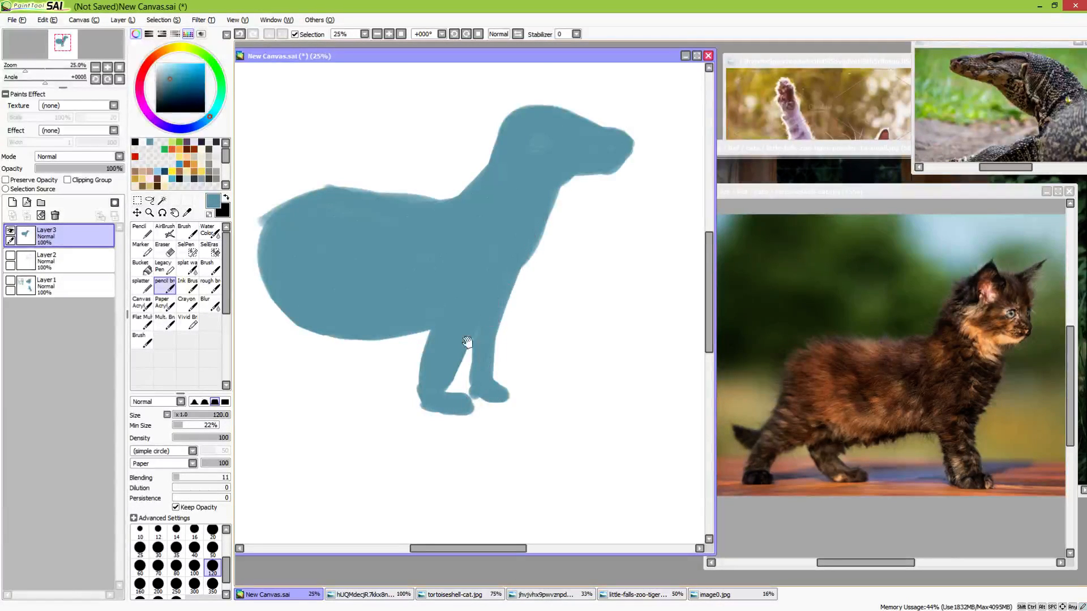
Paint both hind legs in a walking stance, one stretched backward and one under the belly, each with a paw
left_click_drag(431, 385, 551, 359)
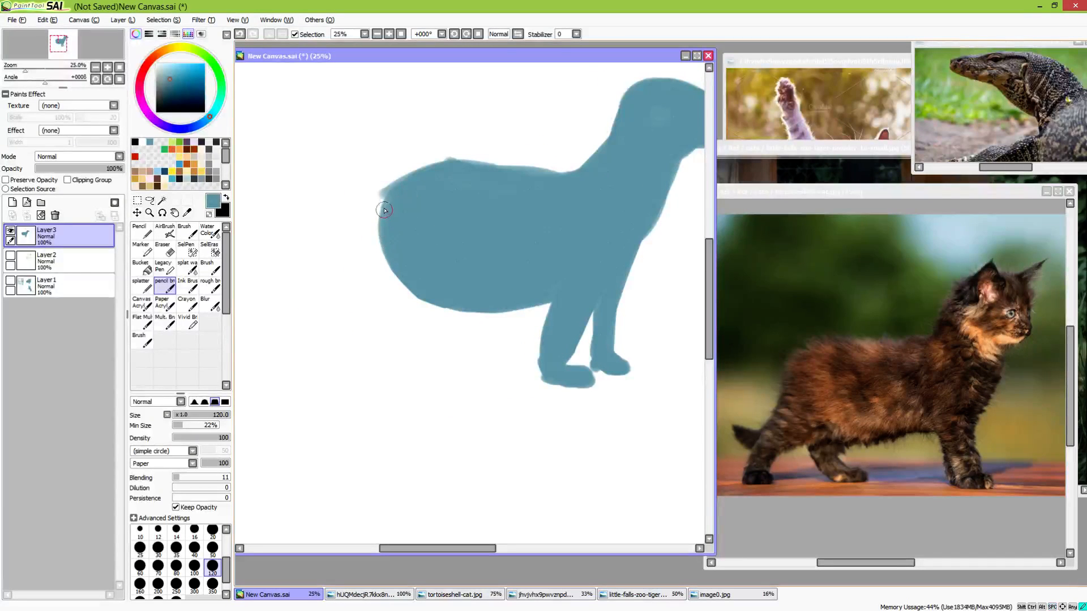
mouse_move(385, 195)
left_mouse_down()
mouse_move(354, 309)
mouse_move(327, 350)
mouse_move(321, 371)
mouse_move(340, 327)
mouse_move(325, 389)
mouse_move(393, 289)
mouse_move(354, 336)
mouse_move(420, 273)
mouse_move(411, 262)
mouse_move(375, 283)
mouse_move(375, 246)
mouse_move(399, 198)
mouse_move(360, 318)
mouse_move(323, 386)
mouse_move(335, 339)
left_mouse_up()
mouse_move(424, 290)
left_mouse_down()
mouse_move(398, 344)
mouse_move(415, 364)
mouse_move(441, 299)
mouse_move(413, 297)
mouse_move(402, 344)
mouse_move(444, 286)
mouse_move(420, 325)
mouse_move(437, 382)
mouse_move(414, 336)
mouse_move(422, 357)
mouse_move(435, 300)
mouse_move(421, 328)
mouse_move(415, 316)
mouse_move(397, 334)
mouse_move(438, 379)
mouse_move(462, 370)
mouse_move(439, 377)
mouse_move(454, 421)
left_mouse_up()
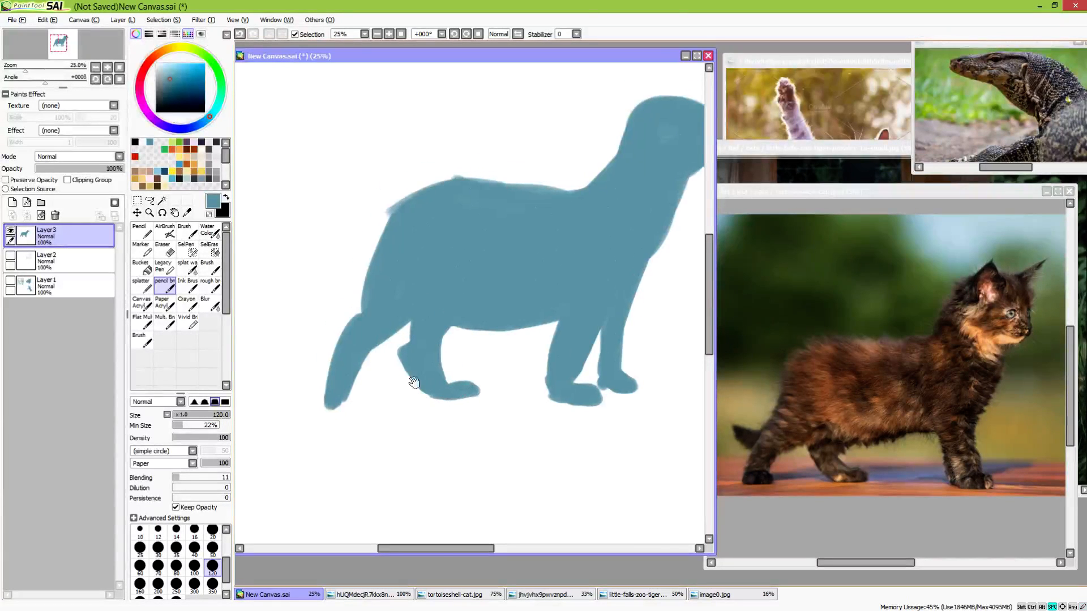
left_click_drag(333, 403, 338, 405)
mouse_move(401, 361)
left_mouse_down()
mouse_move(367, 428)
mouse_move(355, 391)
mouse_move(373, 406)
mouse_move(409, 394)
left_mouse_up()
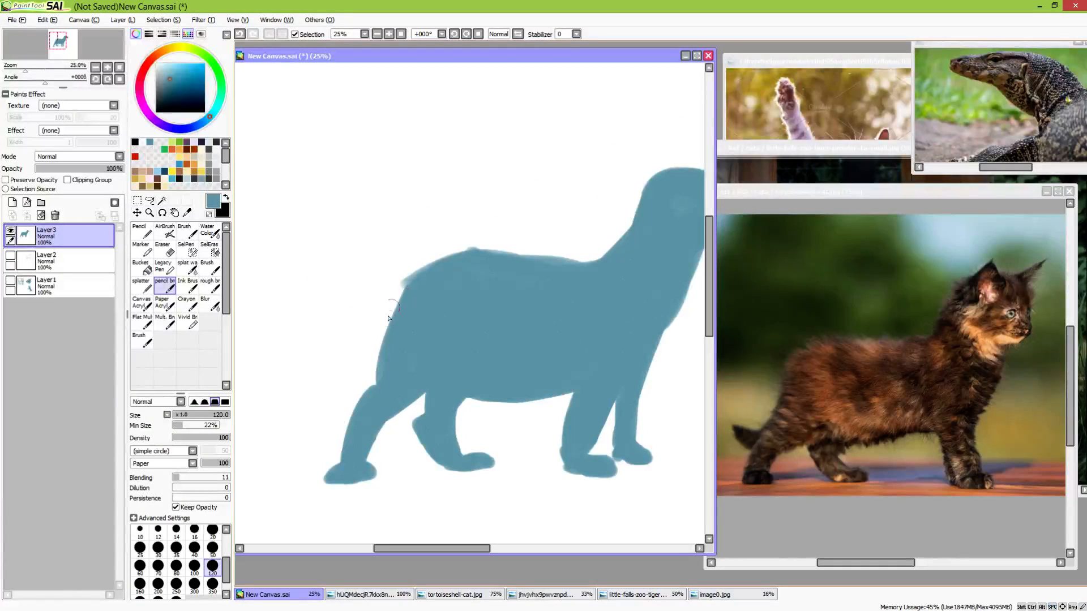
Paint a sloping line down the rump and a low tail that curves upward at its tip
left_click_drag(403, 286, 358, 354)
left_click_drag(396, 310, 339, 378)
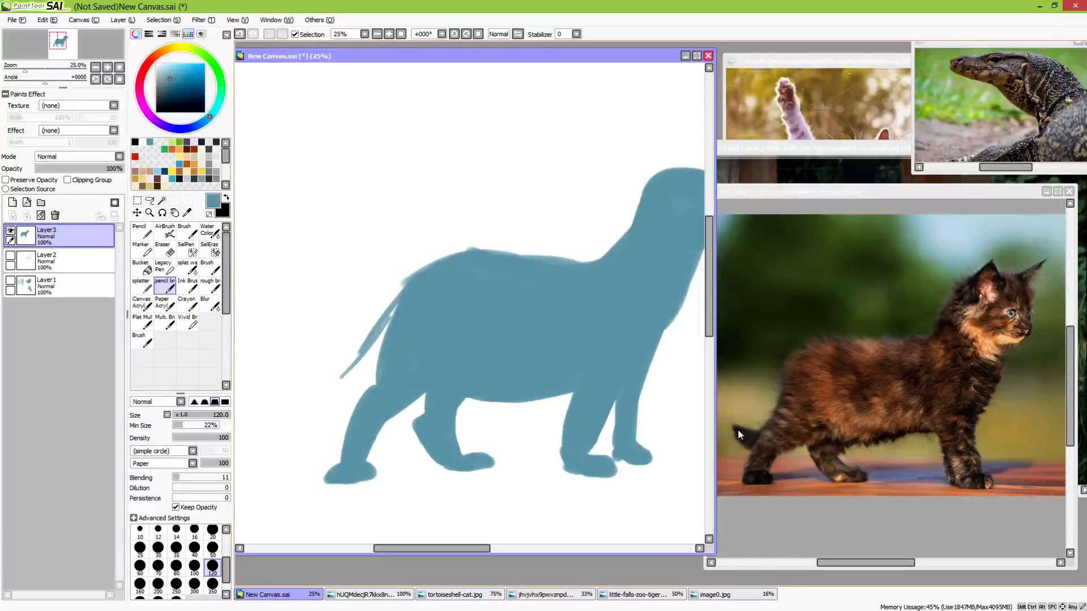
left_click_drag(473, 399, 534, 352)
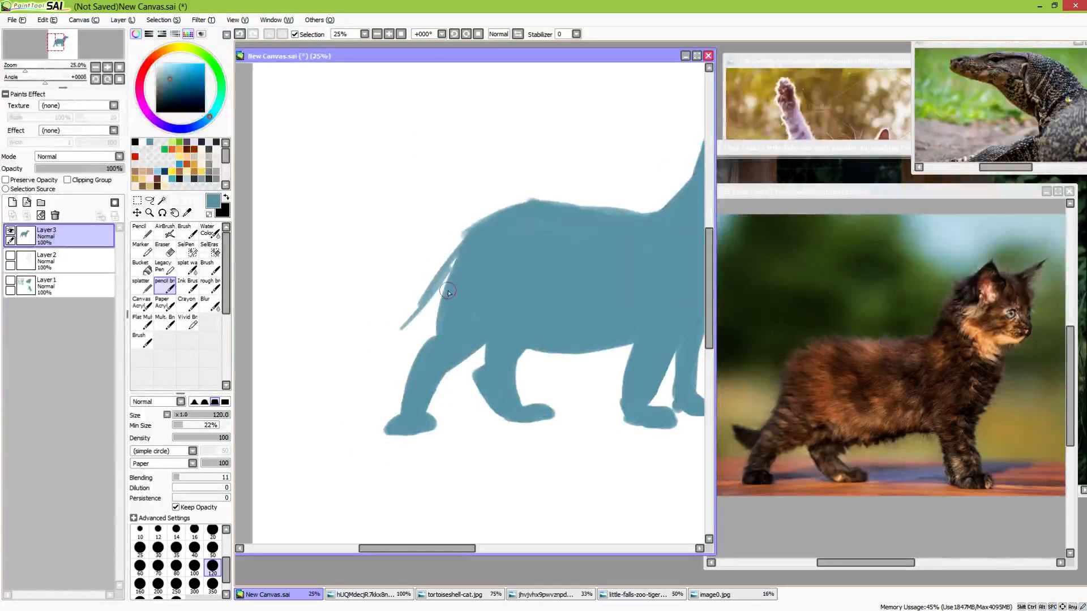
left_click_drag(429, 314, 351, 346)
mouse_move(343, 338)
left_mouse_down()
mouse_move(358, 365)
mouse_move(339, 343)
mouse_move(390, 365)
mouse_move(341, 352)
mouse_move(336, 331)
mouse_move(370, 362)
mouse_move(346, 346)
mouse_move(415, 350)
mouse_move(363, 370)
left_mouse_up()
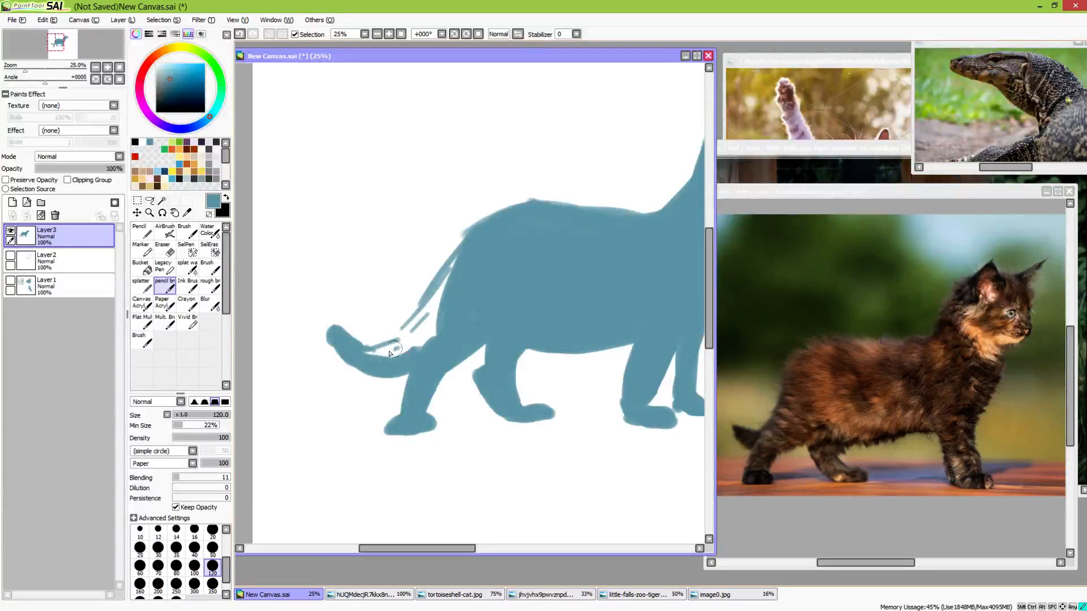
Fill the gap between the rump and the tail into one solid shape and refine the tail tip to a point
mouse_move(430, 340)
left_mouse_down()
mouse_move(343, 348)
mouse_move(327, 333)
mouse_move(401, 367)
mouse_move(333, 350)
mouse_move(401, 338)
mouse_move(372, 347)
left_mouse_up()
mouse_move(423, 318)
left_mouse_down()
mouse_move(381, 346)
mouse_move(452, 264)
left_mouse_up()
mouse_move(414, 319)
left_mouse_down()
mouse_move(449, 288)
mouse_move(416, 342)
mouse_move(426, 347)
mouse_move(492, 306)
mouse_move(414, 338)
mouse_move(462, 253)
left_mouse_up()
mouse_move(352, 346)
left_mouse_down()
mouse_move(367, 355)
mouse_move(369, 338)
mouse_move(379, 345)
left_mouse_up()
key("e")
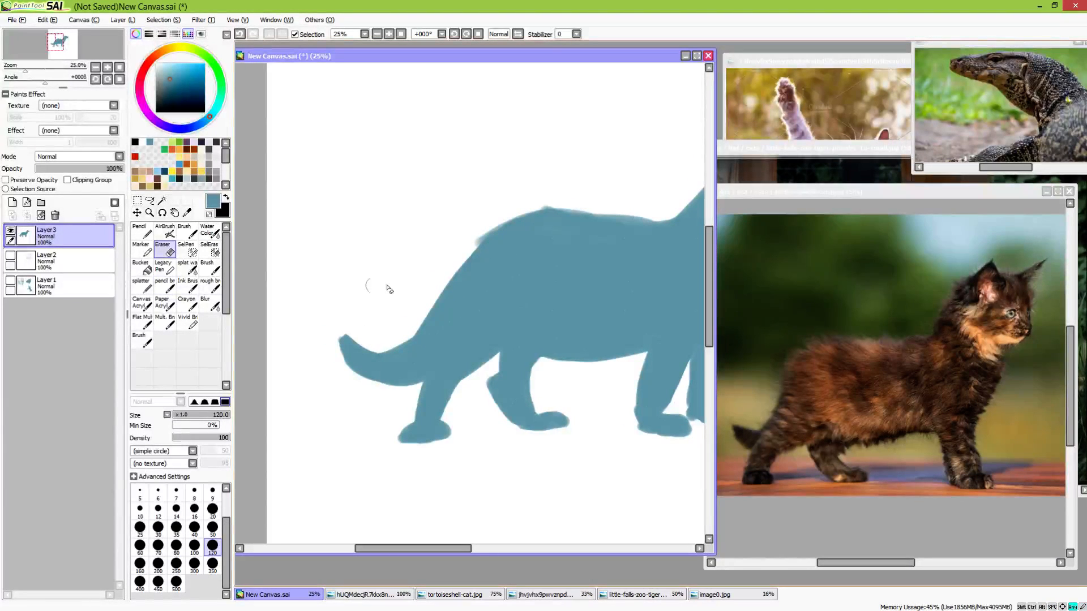
key("b")
Move the whole silhouette lower on the canvas with the Move tool, and return to the pencil brush
left_click_drag(560, 344, 354, 354)
mouse_move(449, 366)
left_mouse_down()
mouse_move(496, 345)
mouse_move(475, 344)
left_mouse_up()
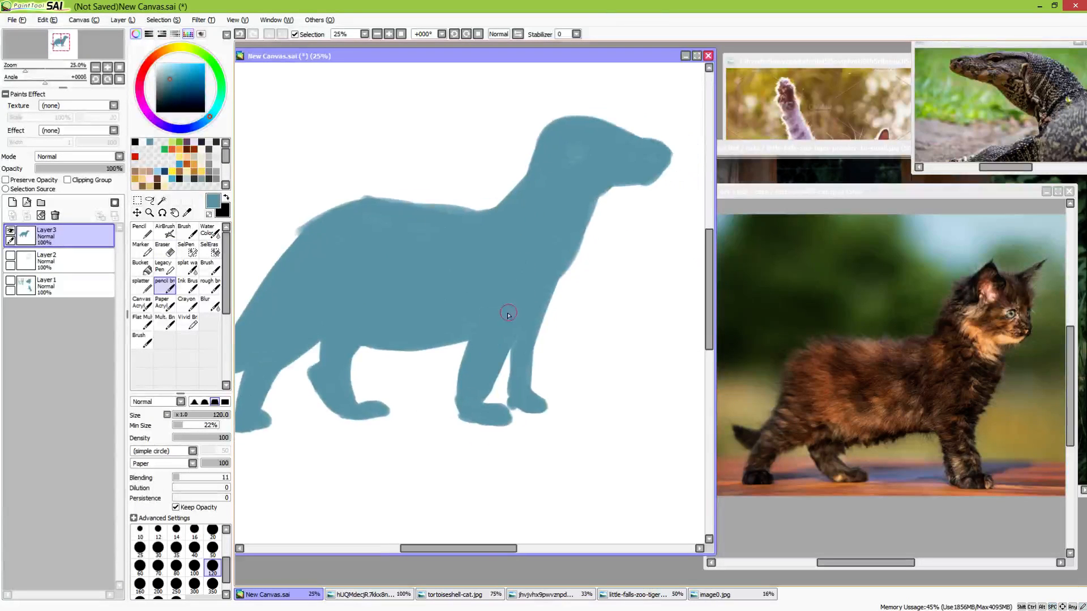
mouse_move(522, 284)
left_mouse_down()
mouse_move(534, 395)
mouse_move(504, 286)
mouse_move(503, 227)
left_mouse_up()
scroll(534, 359, "down", 1)
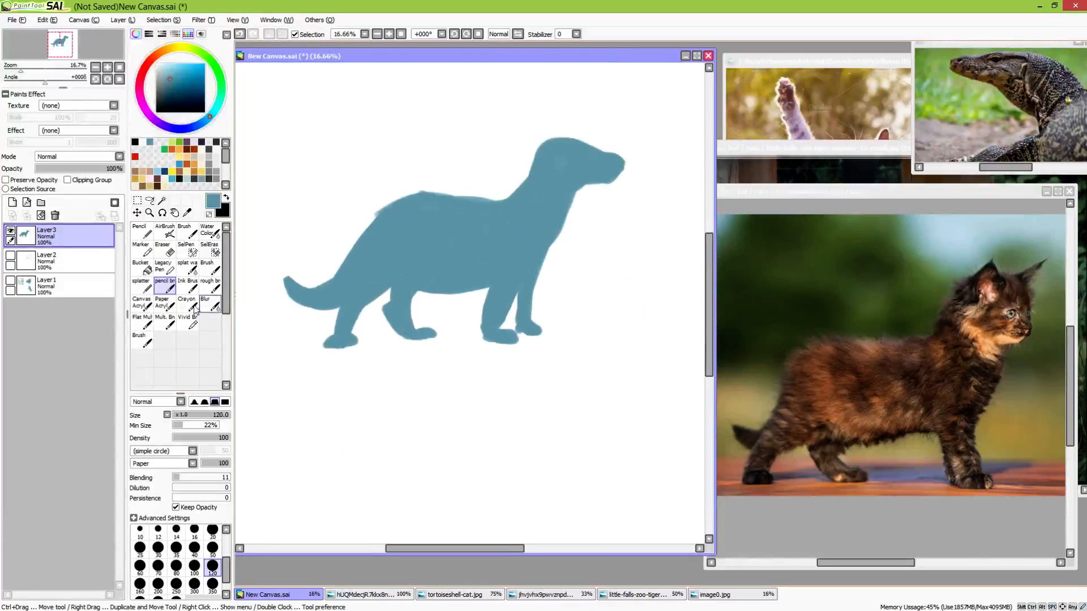
left_click(137, 213)
left_click_drag(431, 302, 481, 383)
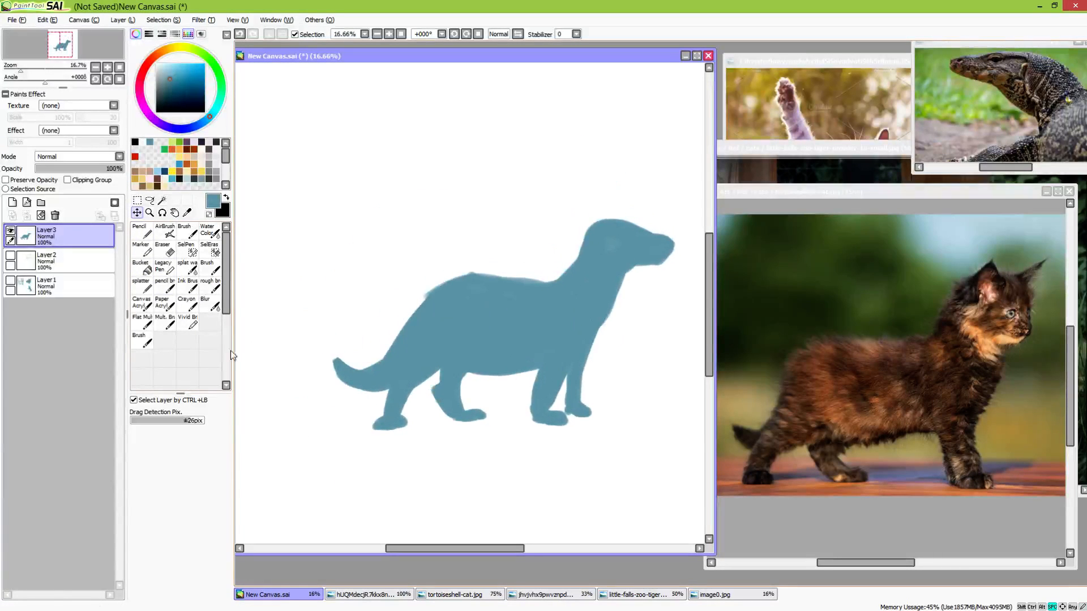
left_click(165, 285)
left_click_drag(517, 308, 501, 320)
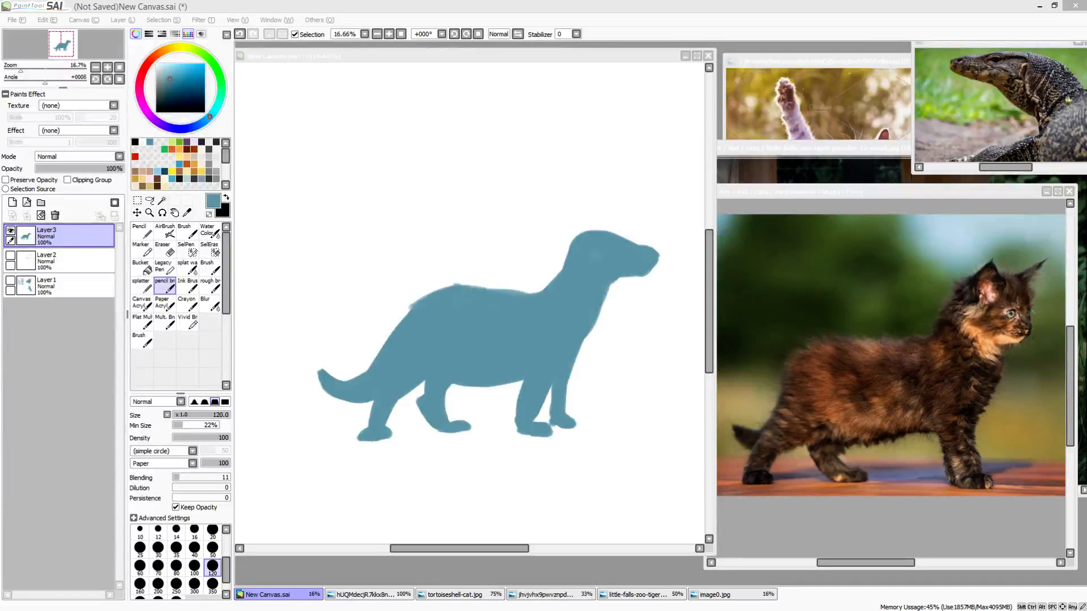
Paint the upright front edge of a raised wing from the shoulders and a long curved top edge sweeping back toward the tail
left_click(491, 57)
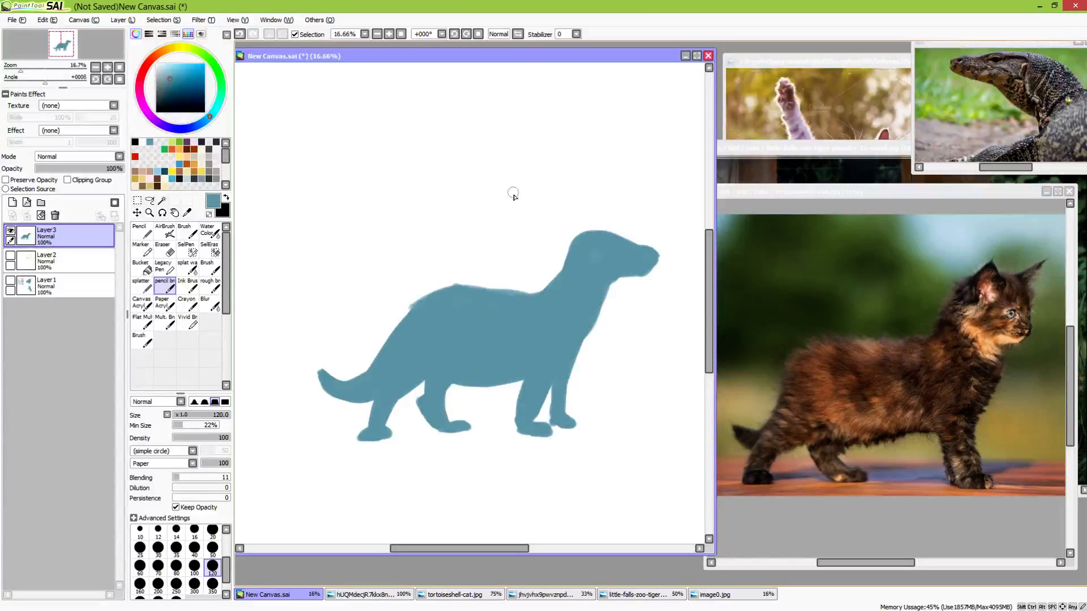
mouse_move(497, 172)
left_mouse_down()
mouse_move(498, 221)
mouse_move(542, 302)
mouse_move(495, 213)
mouse_move(498, 245)
mouse_move(497, 165)
mouse_move(509, 284)
mouse_move(505, 264)
mouse_move(532, 293)
left_mouse_up()
mouse_move(496, 163)
left_mouse_down()
mouse_move(350, 202)
mouse_move(306, 250)
left_mouse_up()
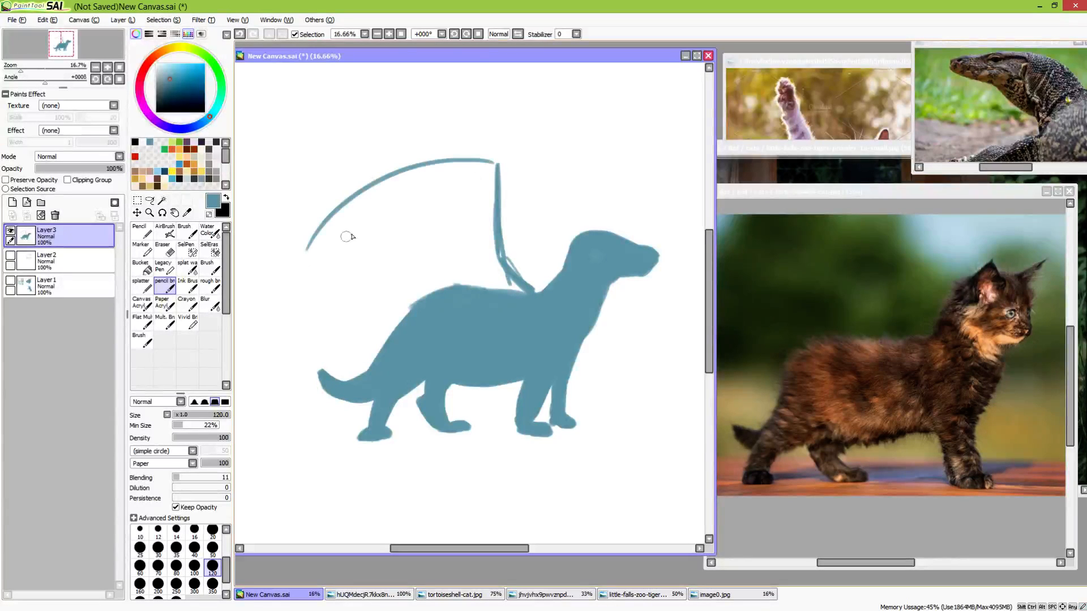
key("ctrl+z")
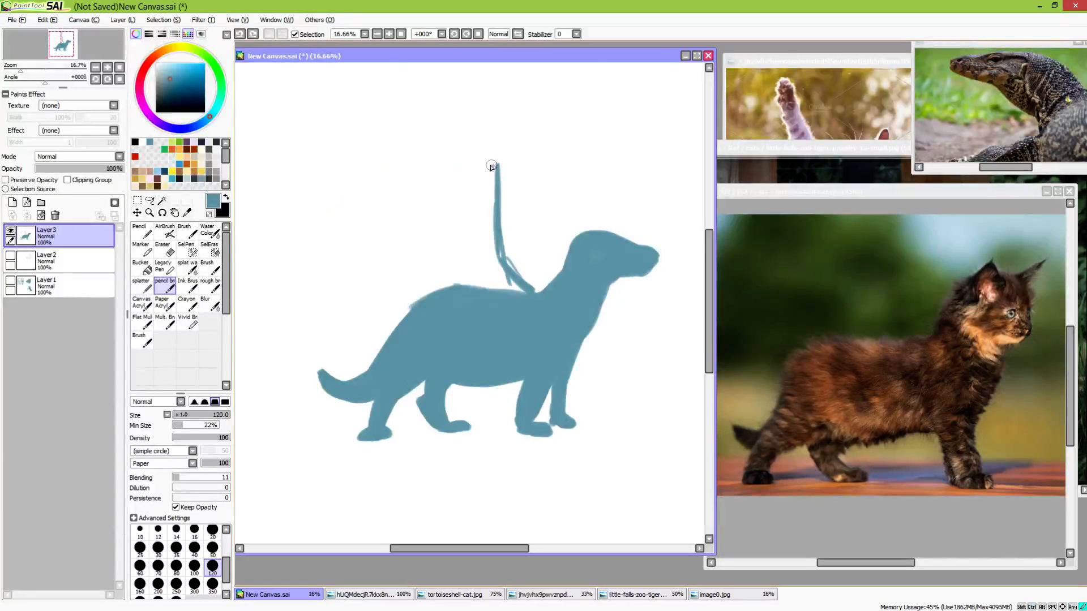
left_click_drag(496, 164, 249, 217)
left_click_drag(373, 231, 419, 243)
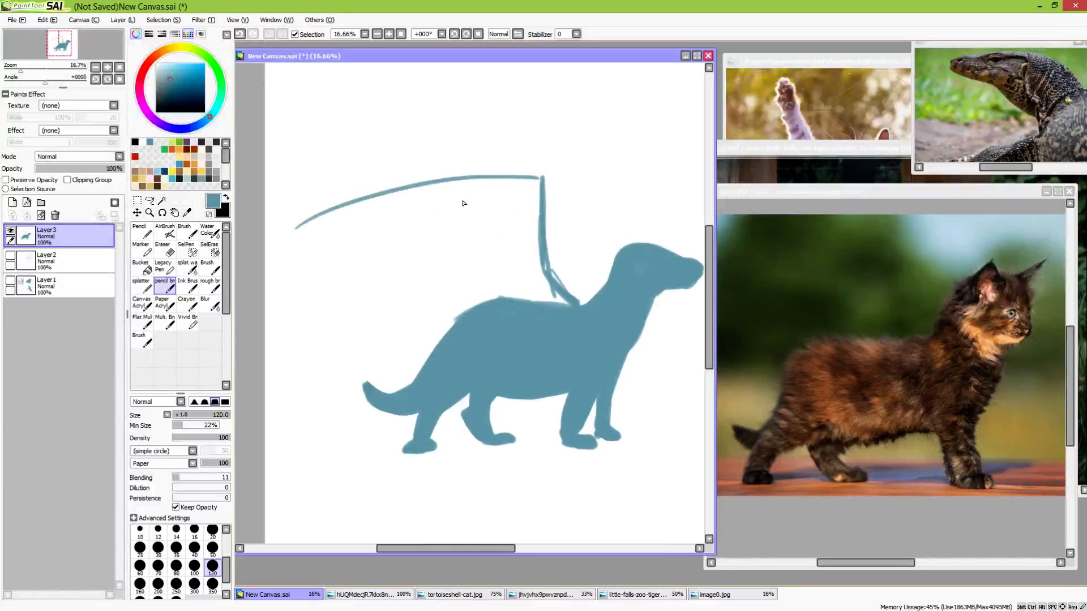
Replace the wing's top edge with a thicker, steeper arch, and add a claw at its peak and a scalloped lower edge reaching the back
key("ctrl+z")
mouse_move(538, 179)
left_mouse_down()
mouse_move(494, 171)
mouse_move(344, 225)
mouse_move(315, 260)
mouse_move(381, 222)
left_mouse_up()
mouse_move(312, 264)
left_mouse_down()
mouse_move(406, 202)
mouse_move(484, 181)
left_mouse_up()
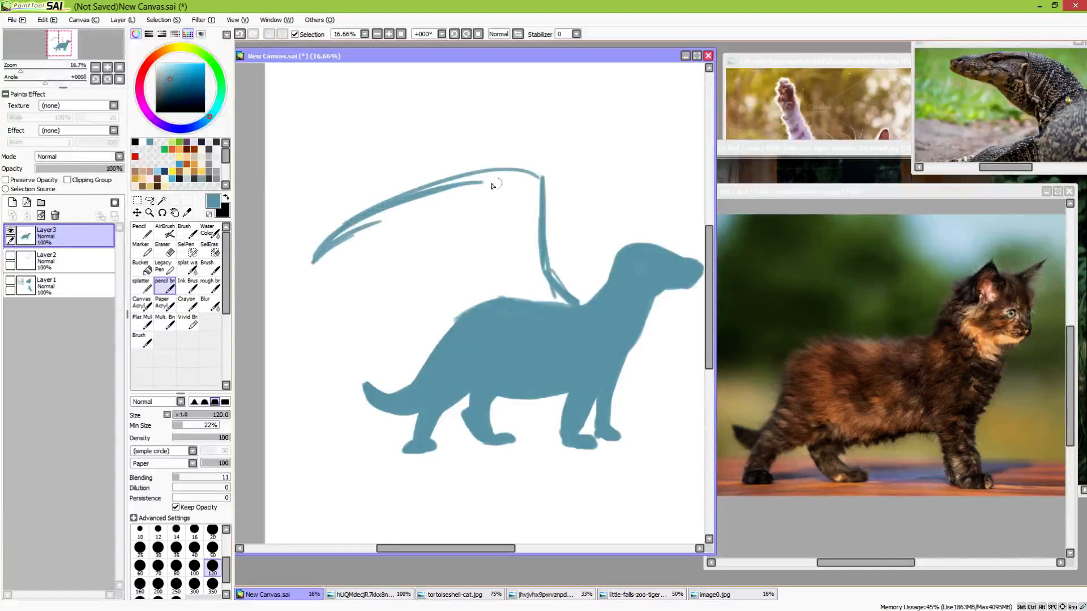
mouse_move(329, 244)
left_mouse_down()
mouse_move(518, 166)
mouse_move(539, 175)
mouse_move(539, 217)
left_mouse_up()
mouse_move(535, 176)
left_mouse_down()
mouse_move(547, 280)
mouse_move(581, 303)
left_mouse_up()
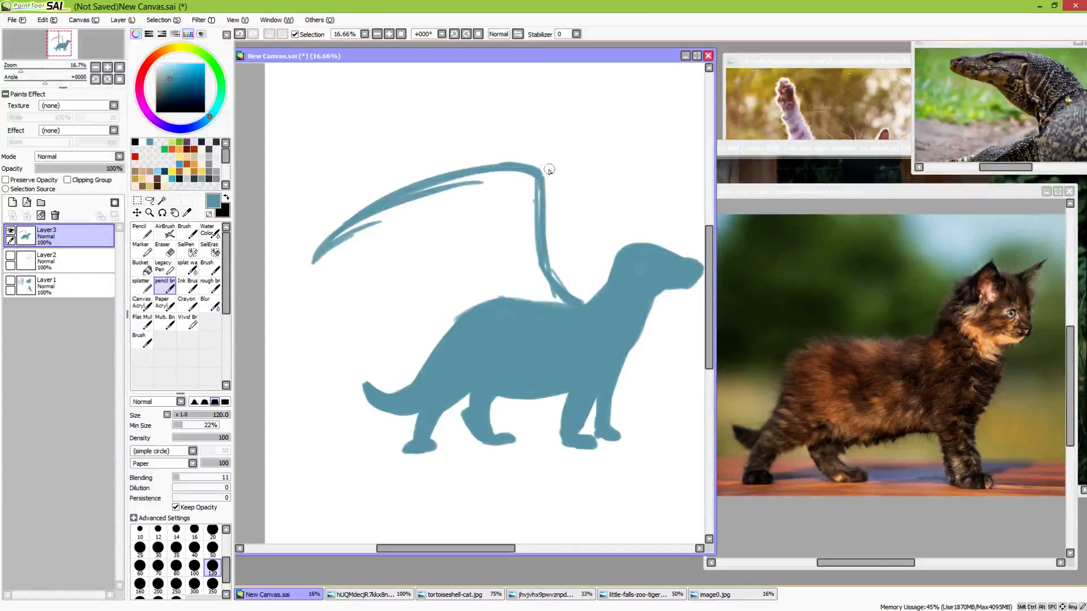
mouse_move(542, 175)
left_mouse_down()
mouse_move(555, 163)
mouse_move(525, 179)
left_mouse_up()
mouse_move(314, 262)
left_mouse_down()
mouse_move(380, 294)
mouse_move(467, 302)
mouse_move(474, 318)
mouse_move(381, 287)
left_mouse_up()
Fill the outlined wing into a solid blue shape joined to the back, using brush size 300
scroll(212, 579, "up", 3)
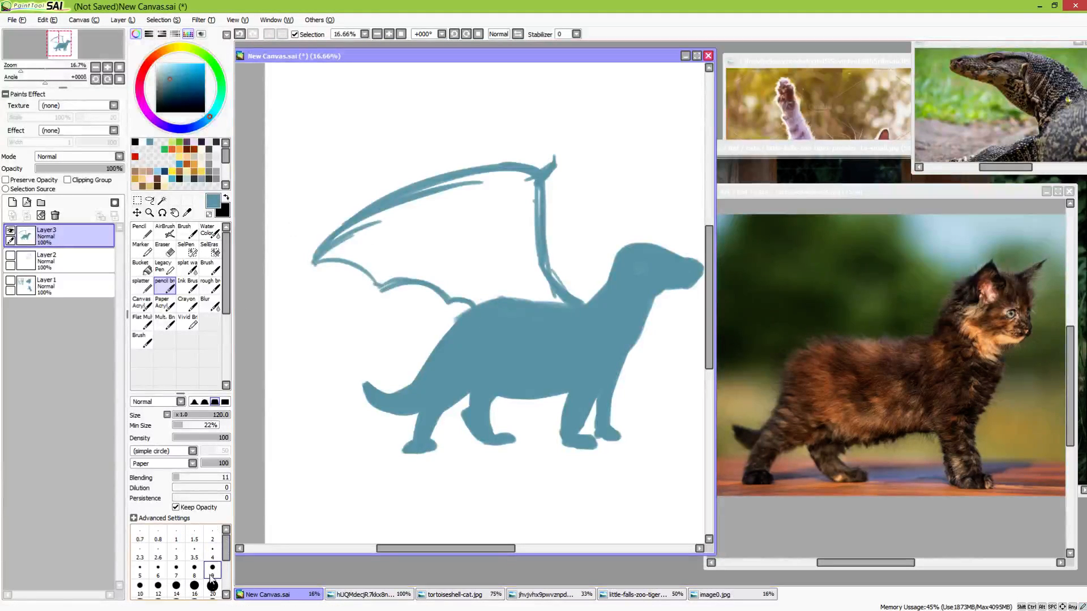
left_click_drag(229, 545, 214, 601)
left_click(194, 569)
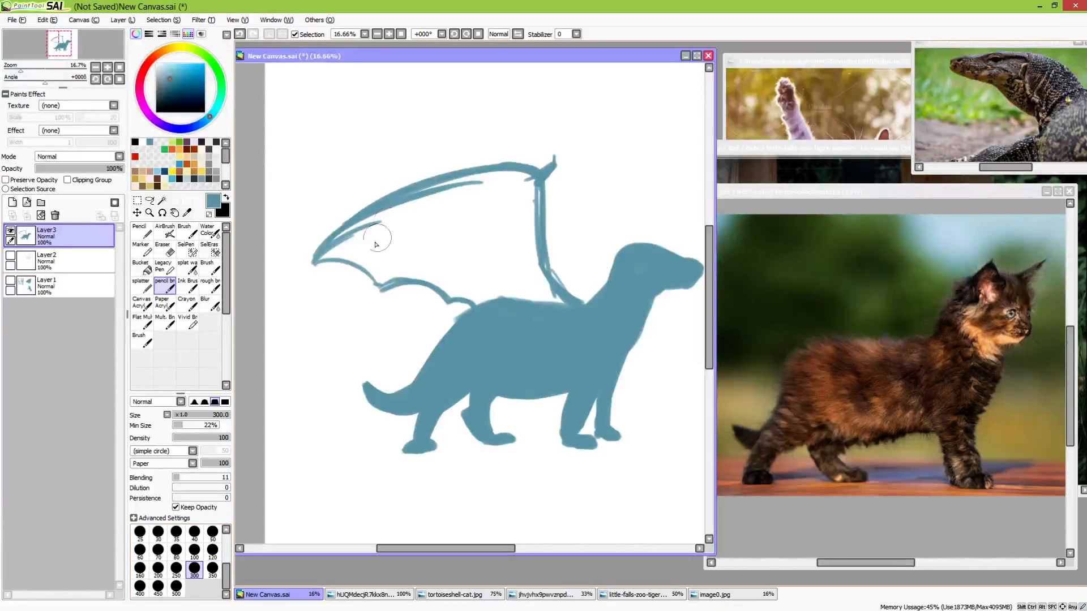
left_click_drag(316, 262, 426, 203)
mouse_move(340, 247)
left_mouse_down()
mouse_move(486, 181)
mouse_move(469, 197)
mouse_move(523, 192)
mouse_move(521, 182)
mouse_move(535, 280)
left_mouse_up()
mouse_move(510, 181)
left_mouse_down()
mouse_move(533, 183)
mouse_move(543, 271)
mouse_move(560, 305)
mouse_move(519, 274)
mouse_move(523, 196)
mouse_move(498, 191)
mouse_move(328, 254)
mouse_move(378, 263)
mouse_move(384, 280)
mouse_move(351, 260)
mouse_move(384, 278)
mouse_move(373, 240)
mouse_move(393, 251)
mouse_move(452, 225)
mouse_move(504, 227)
mouse_move(472, 258)
mouse_move(433, 250)
mouse_move(382, 266)
mouse_move(492, 316)
left_mouse_up()
mouse_move(578, 334)
left_mouse_down()
mouse_move(481, 330)
mouse_move(453, 316)
mouse_move(473, 297)
mouse_move(512, 355)
mouse_move(567, 339)
left_mouse_up()
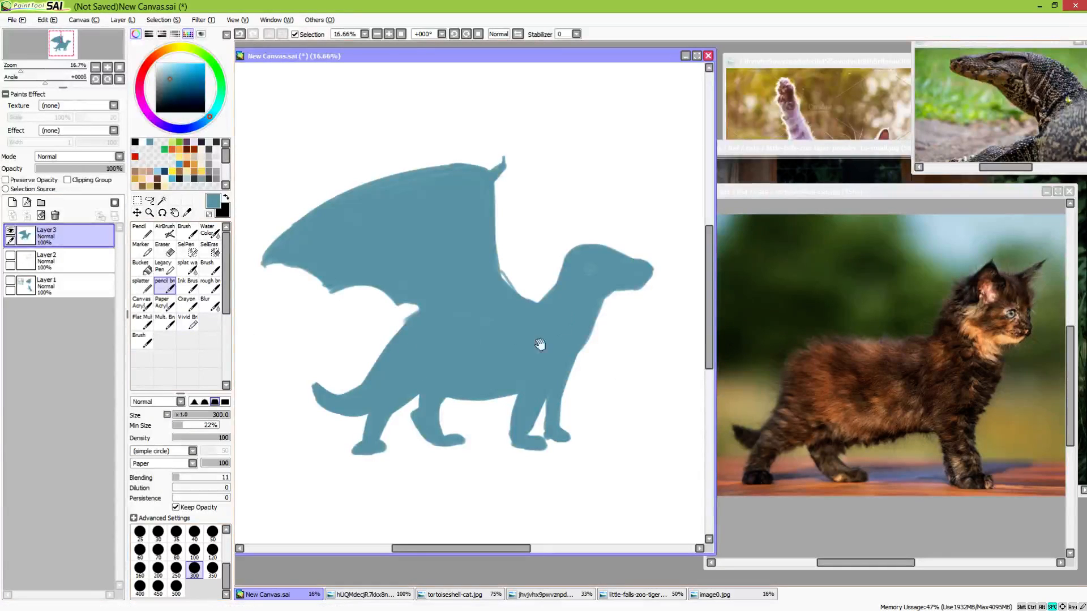
Erase all the legs beneath the body, leaving the torso, tail, head and wing, and return to the brush
left_click_drag(576, 404, 577, 344)
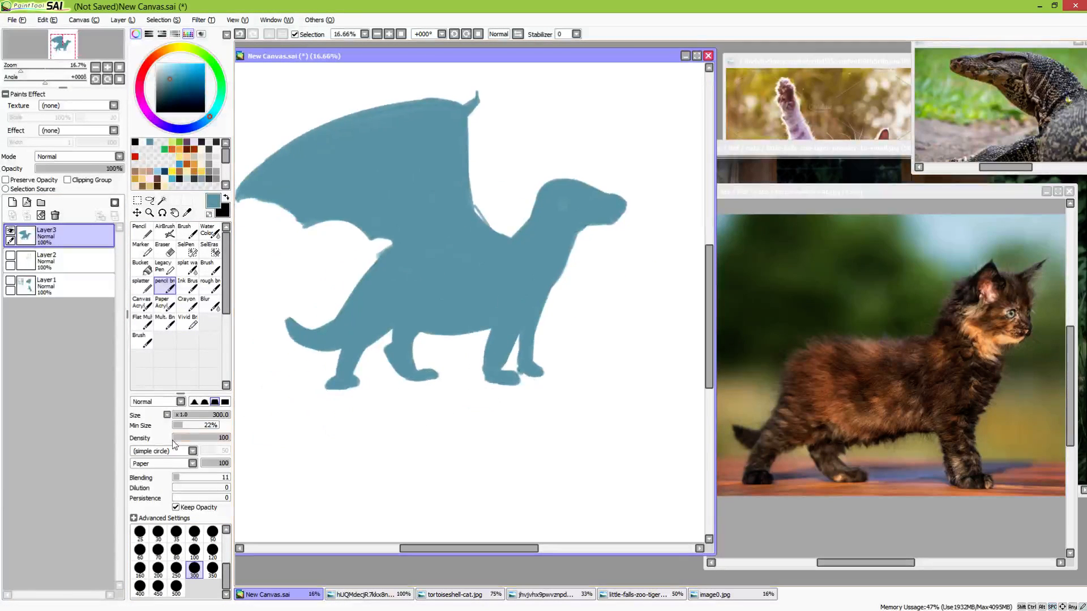
key("e")
mouse_move(327, 387)
left_mouse_down()
mouse_move(387, 380)
mouse_move(353, 380)
mouse_move(378, 348)
mouse_move(422, 338)
mouse_move(450, 380)
mouse_move(397, 367)
mouse_move(491, 366)
mouse_move(506, 331)
mouse_move(550, 316)
mouse_move(504, 387)
mouse_move(565, 370)
left_mouse_up()
key("e")
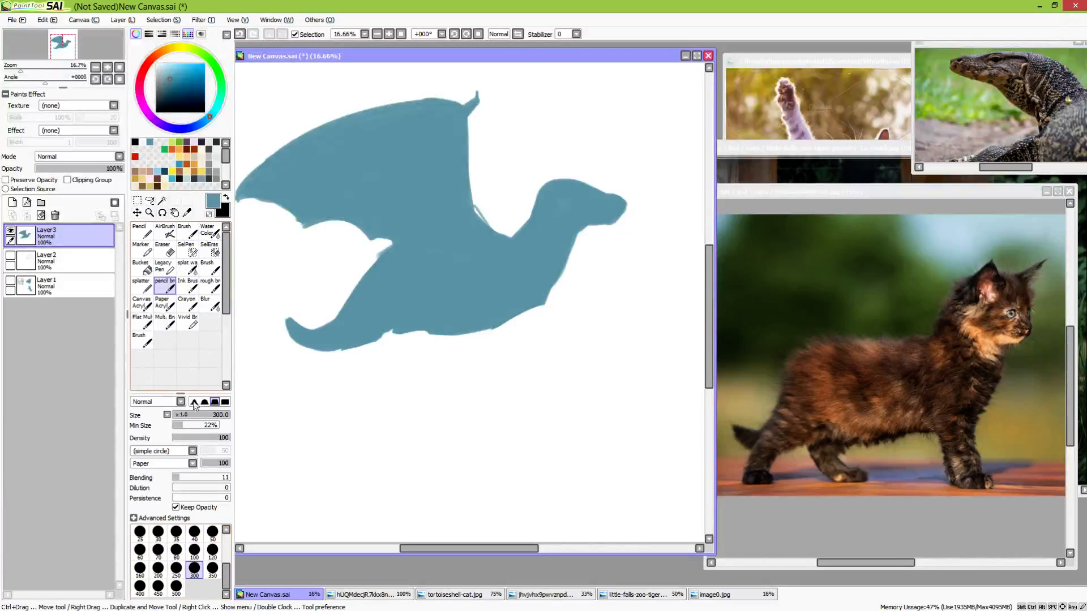
Paint a thick near front leg with a rounded, forward-pointing paw under the chest, using brush size 120
left_click(213, 552)
mouse_move(507, 355)
left_mouse_down()
mouse_move(495, 402)
mouse_move(545, 321)
left_mouse_up()
scroll(498, 396, "up", 2)
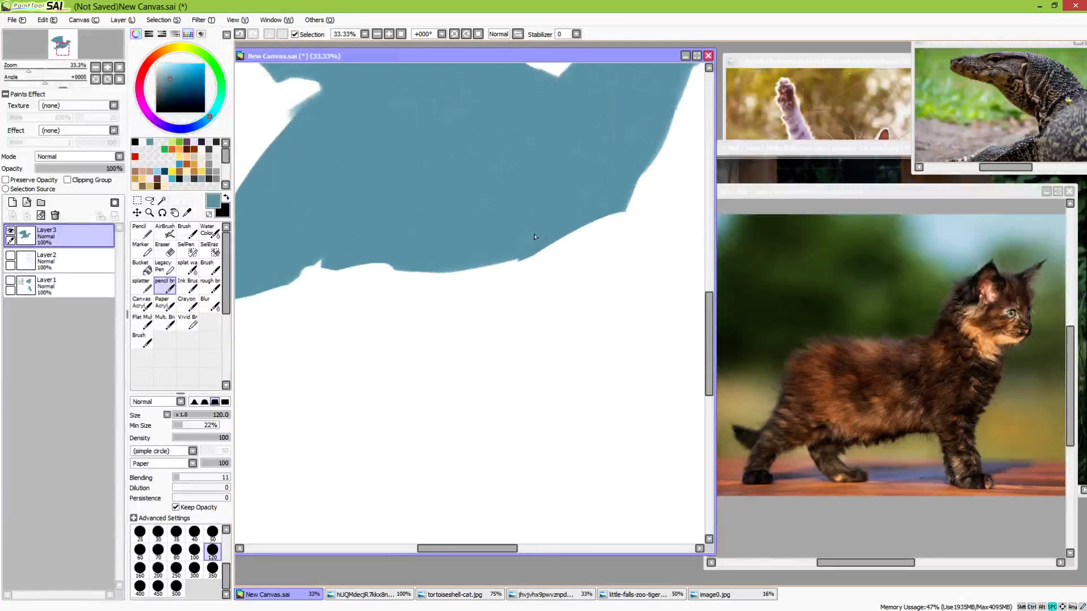
mouse_move(470, 271)
left_mouse_down()
mouse_move(473, 289)
mouse_move(543, 252)
mouse_move(485, 267)
mouse_move(475, 310)
mouse_move(479, 272)
left_mouse_up()
mouse_move(500, 269)
left_mouse_down()
mouse_move(477, 320)
mouse_move(501, 358)
left_mouse_up()
left_click_drag(462, 280, 486, 352)
mouse_move(524, 272)
left_mouse_down()
mouse_move(515, 337)
mouse_move(501, 283)
mouse_move(511, 342)
mouse_move(541, 347)
left_mouse_up()
left_click_drag(541, 348, 499, 360)
left_click_drag(499, 360, 550, 360)
Paint the other front leg reaching forward from the chest and fill it down to a small paw
key("space")
left_click_drag(637, 336, 549, 353)
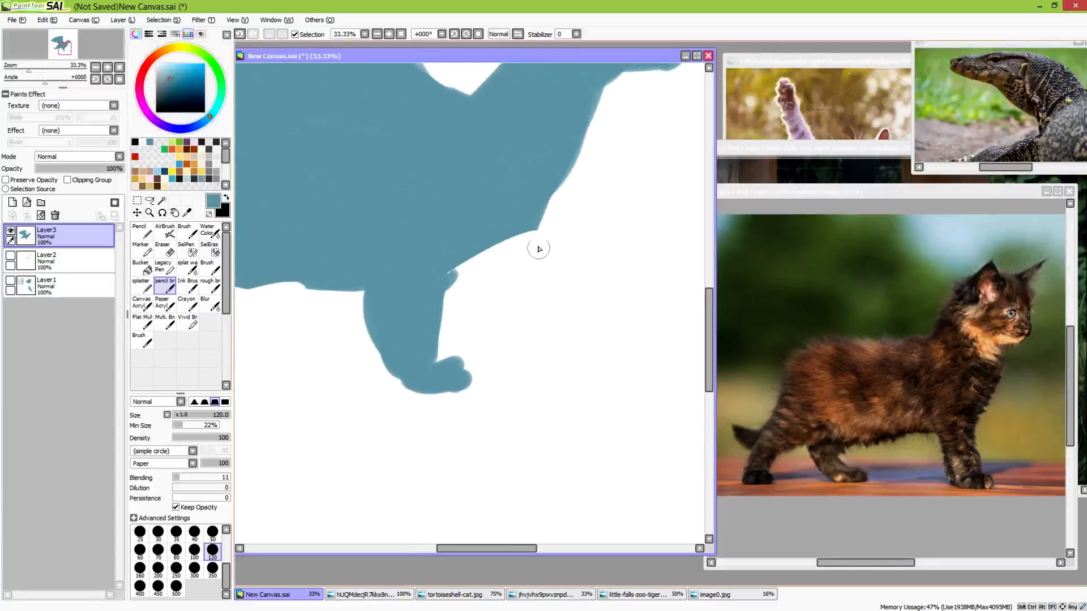
mouse_move(514, 236)
left_mouse_down()
mouse_move(520, 263)
mouse_move(510, 251)
mouse_move(531, 277)
mouse_move(530, 341)
left_mouse_up()
left_click_drag(529, 264, 545, 311)
mouse_move(472, 252)
left_mouse_down()
mouse_move(510, 328)
mouse_move(535, 301)
mouse_move(560, 348)
mouse_move(526, 356)
left_mouse_up()
key("space")
left_click_drag(470, 376, 523, 387)
left_click_drag(592, 273, 598, 325)
Paint the near hind leg below the rump, bent at the heel with a long flat foot pointing forward
key("space")
mouse_move(457, 349)
left_mouse_down()
mouse_move(604, 398)
mouse_move(527, 365)
left_mouse_up()
mouse_move(334, 318)
left_mouse_down()
mouse_move(300, 342)
mouse_move(375, 298)
mouse_move(379, 329)
mouse_move(398, 322)
mouse_move(354, 353)
mouse_move(330, 353)
mouse_move(344, 330)
mouse_move(301, 348)
mouse_move(299, 372)
mouse_move(367, 396)
mouse_move(312, 386)
mouse_move(380, 399)
left_mouse_up()
left_click_drag(307, 395, 323, 398)
key("space")
left_click_drag(454, 408, 553, 426)
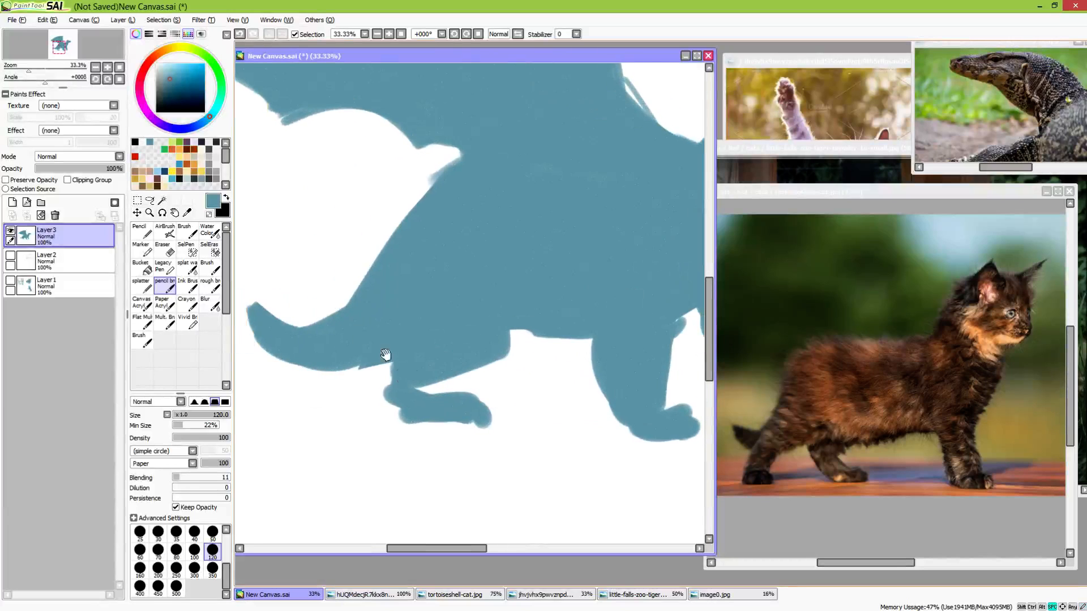
left_click_drag(396, 366, 418, 412)
Paint the far hind leg as a short shape with a rounded paw under the belly, between the near hind and front legs
key("space")
left_click_drag(524, 401, 428, 409)
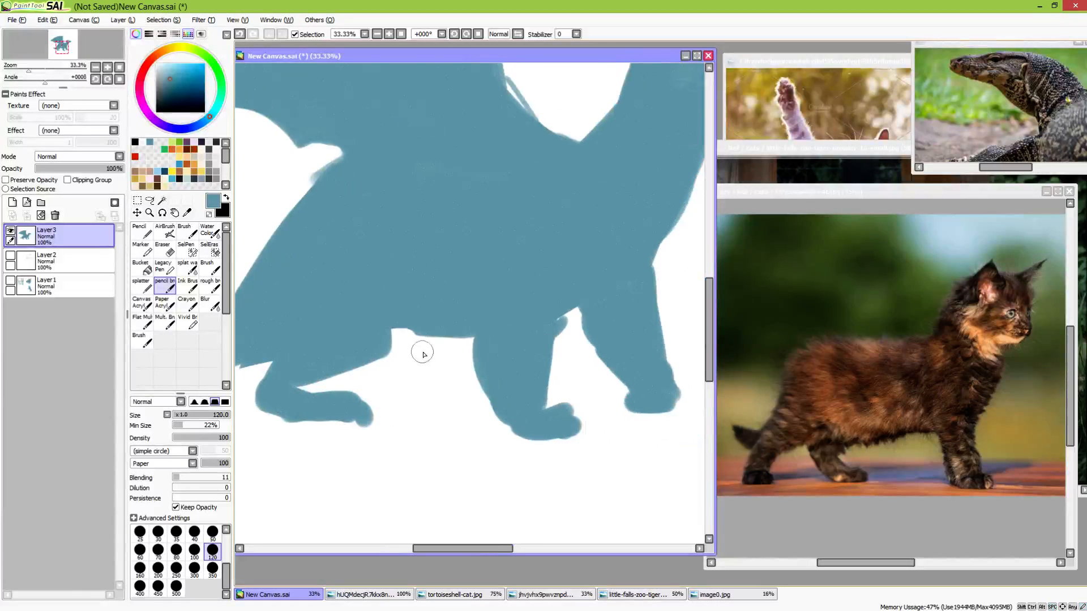
mouse_move(421, 346)
left_mouse_down()
mouse_move(425, 369)
mouse_move(403, 382)
left_mouse_up()
mouse_move(389, 340)
left_mouse_down()
mouse_move(423, 347)
mouse_move(429, 378)
left_mouse_up()
mouse_move(433, 340)
left_mouse_down()
mouse_move(468, 387)
mouse_move(500, 396)
mouse_move(449, 451)
left_mouse_up()
Widen the foremost front paw with a toe at the front and a heel at the back
key("space")
mouse_move(518, 398)
left_mouse_down()
mouse_move(612, 343)
mouse_move(603, 338)
mouse_move(602, 349)
mouse_move(551, 310)
left_mouse_up()
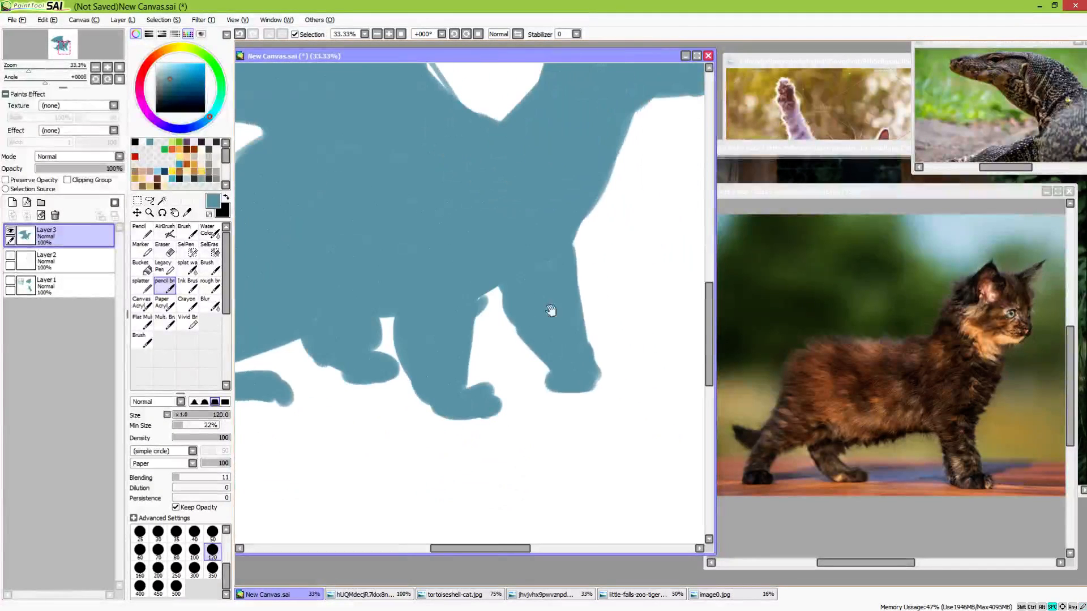
mouse_move(569, 387)
left_mouse_down()
mouse_move(544, 380)
mouse_move(595, 394)
mouse_move(569, 378)
mouse_move(597, 379)
left_mouse_up()
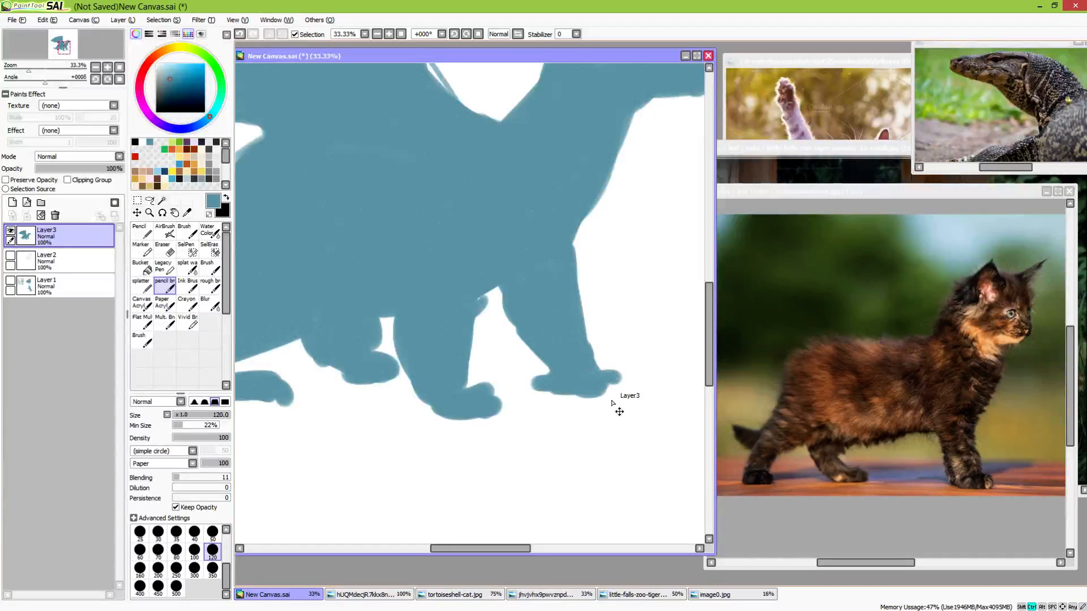
Add a new layer directly beneath the silhouette layer
scroll(618, 404, "down", 3)
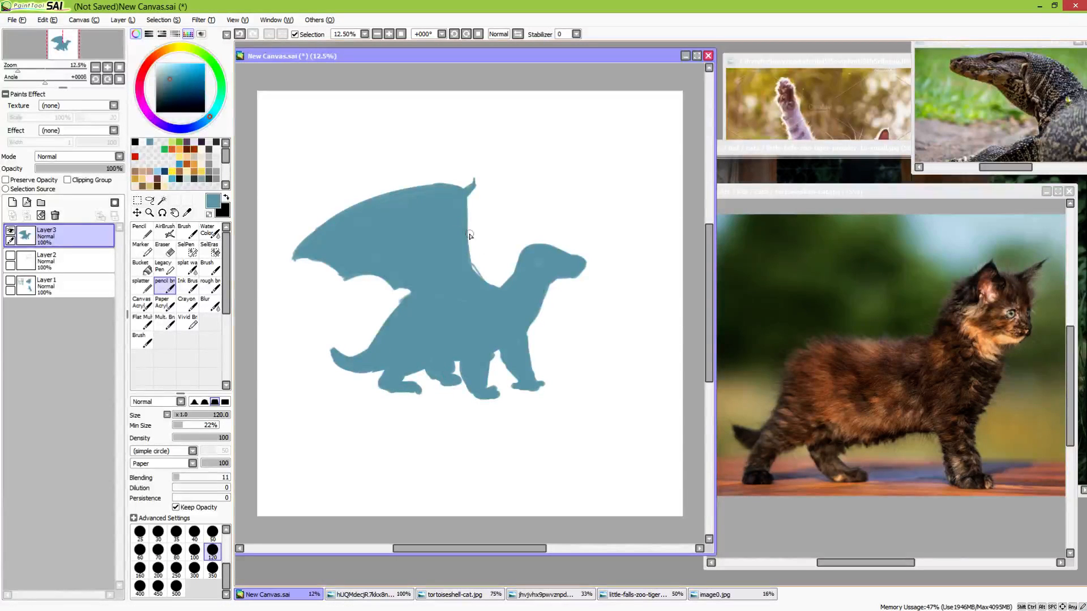
left_click(82, 263)
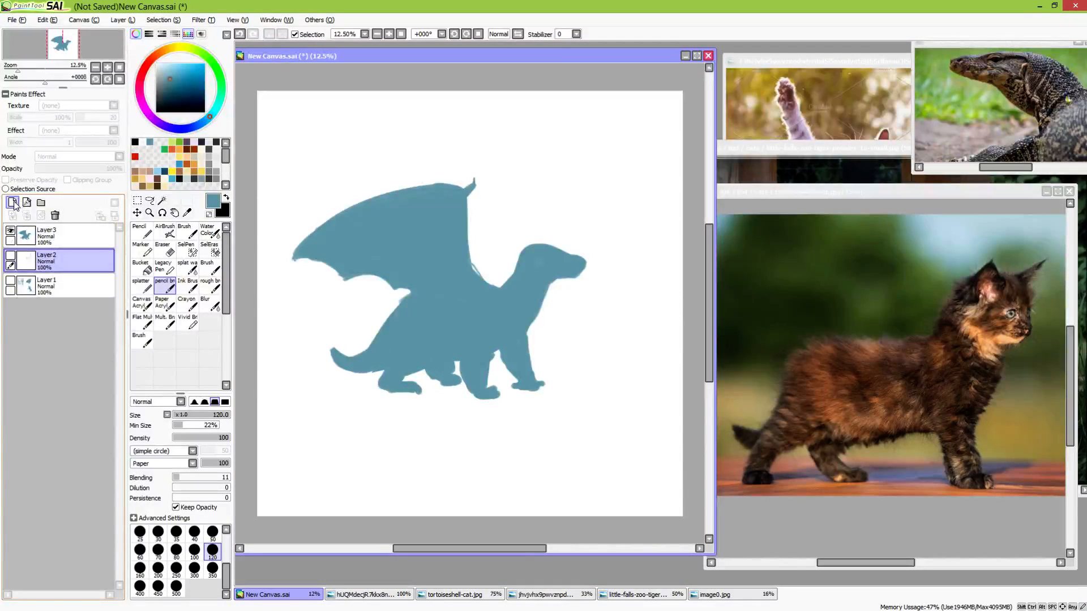
left_click(13, 202)
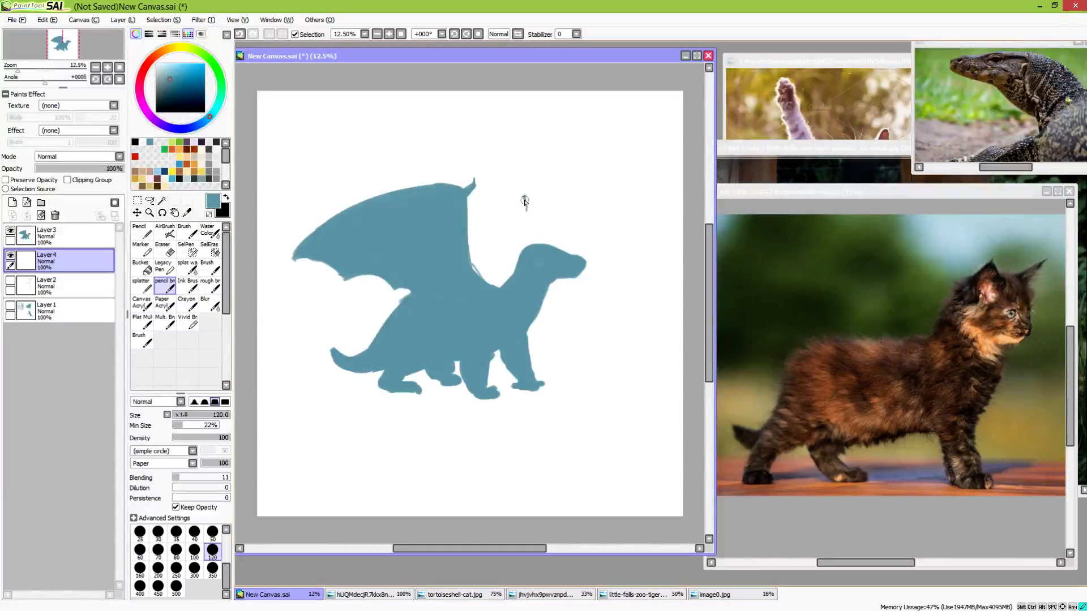
mouse_move(524, 201)
left_mouse_down()
mouse_move(513, 271)
mouse_move(498, 286)
left_mouse_up()
left_click_drag(522, 216, 501, 286)
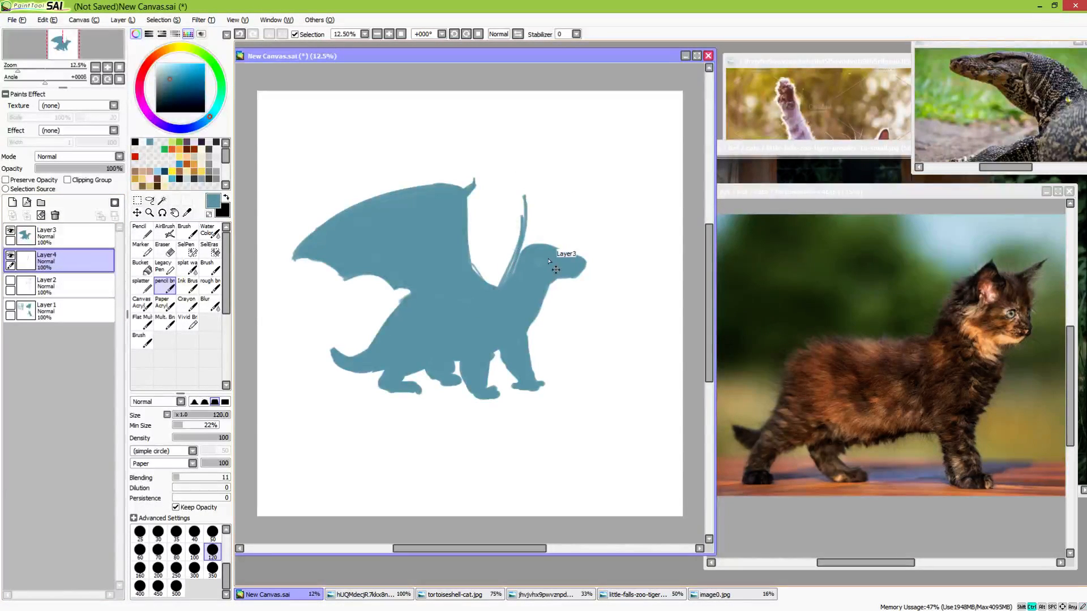
key("ctrl+z")
key("ctrl+z")
Paint a clawed far wing with an angled front edge behind the near wing, filled solid, and set its layer to 56% opacity
left_click_drag(524, 199, 494, 289)
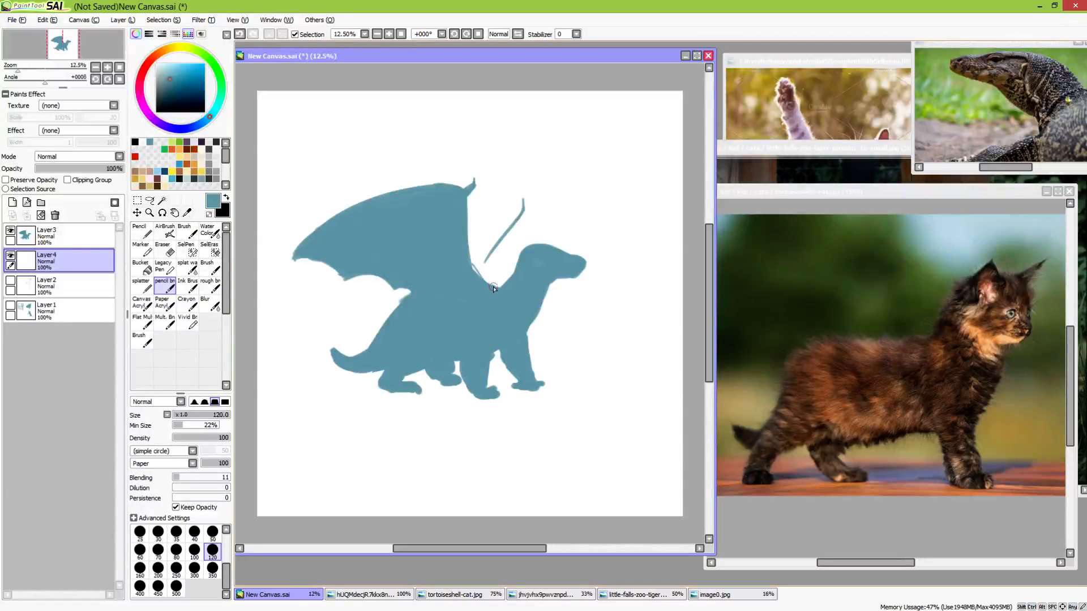
left_click_drag(91, 170, 87, 170)
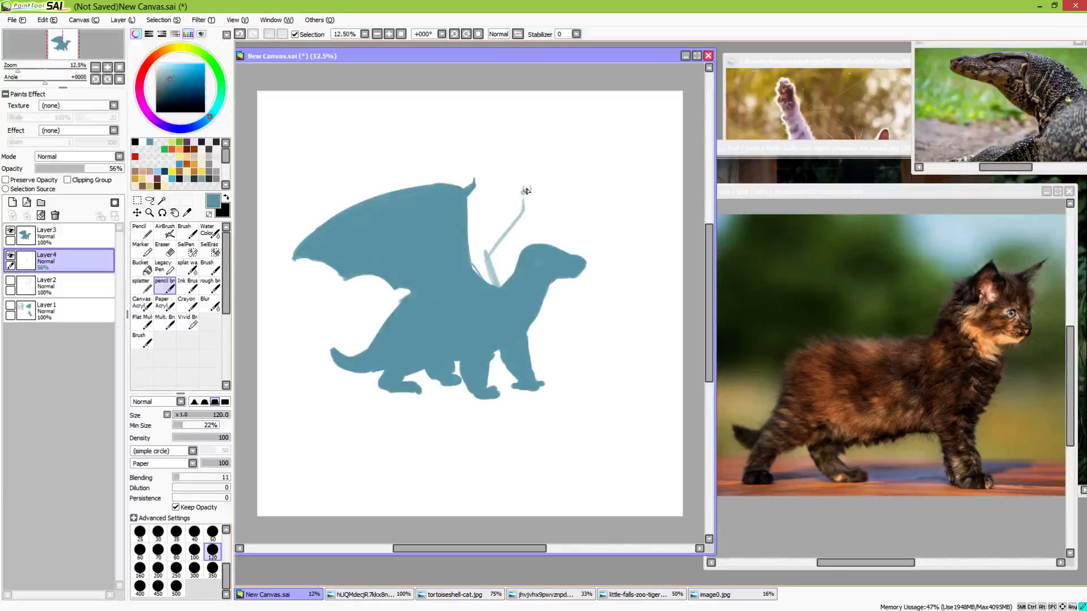
mouse_move(468, 204)
left_mouse_down()
mouse_move(510, 197)
mouse_move(523, 211)
mouse_move(450, 223)
left_mouse_up()
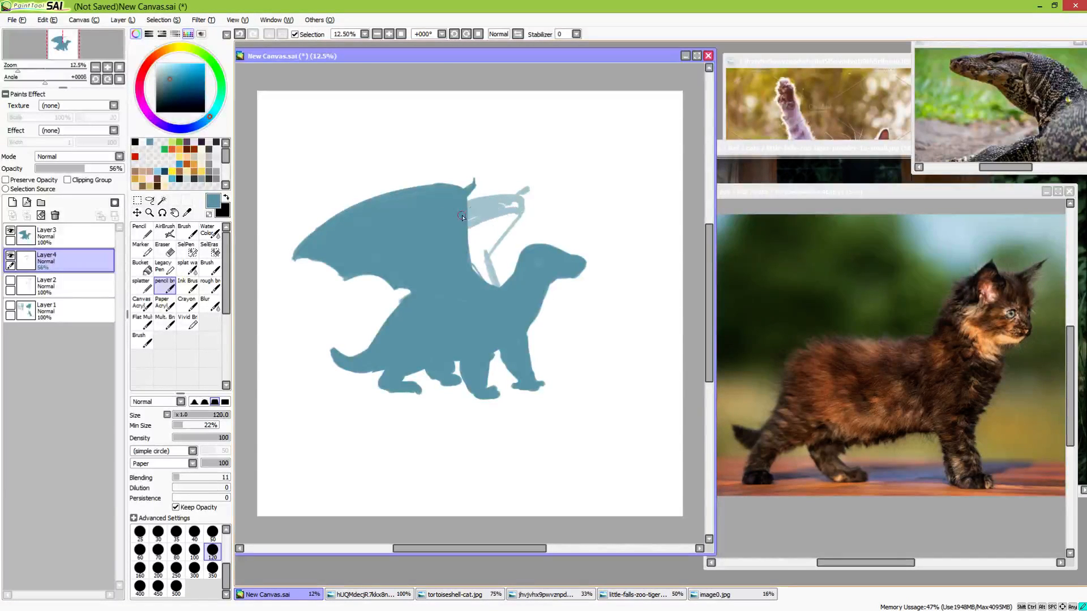
mouse_move(517, 203)
left_mouse_down()
mouse_move(483, 208)
mouse_move(483, 229)
mouse_move(516, 212)
mouse_move(472, 247)
mouse_move(512, 211)
mouse_move(483, 258)
left_mouse_up()
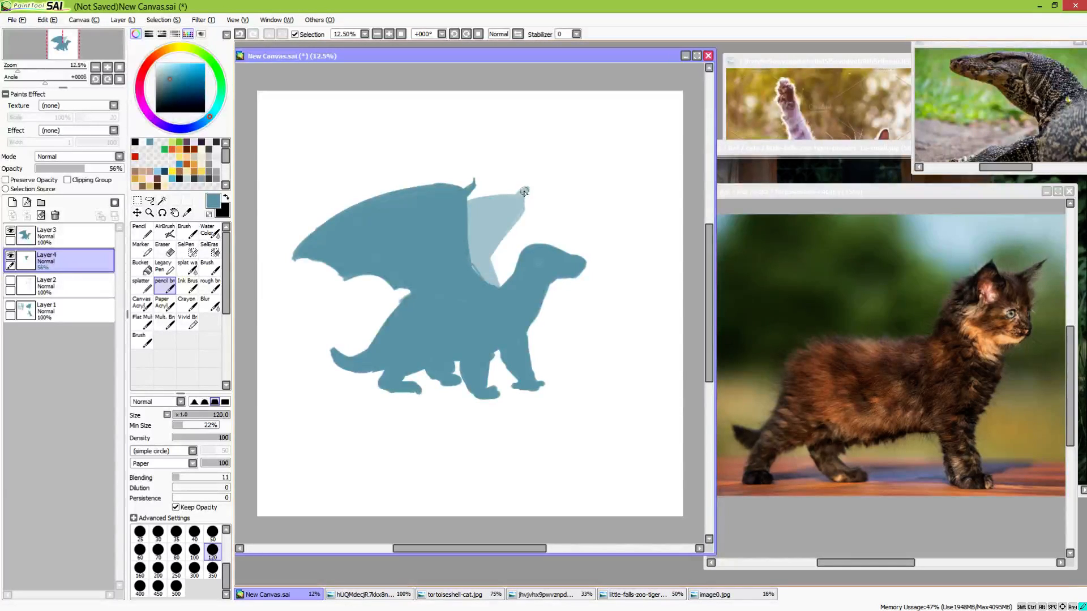
Select the silhouette layer and reshape the muzzle with a deeper, squarer jaw and a raised nose tip
left_click_drag(556, 356, 530, 334)
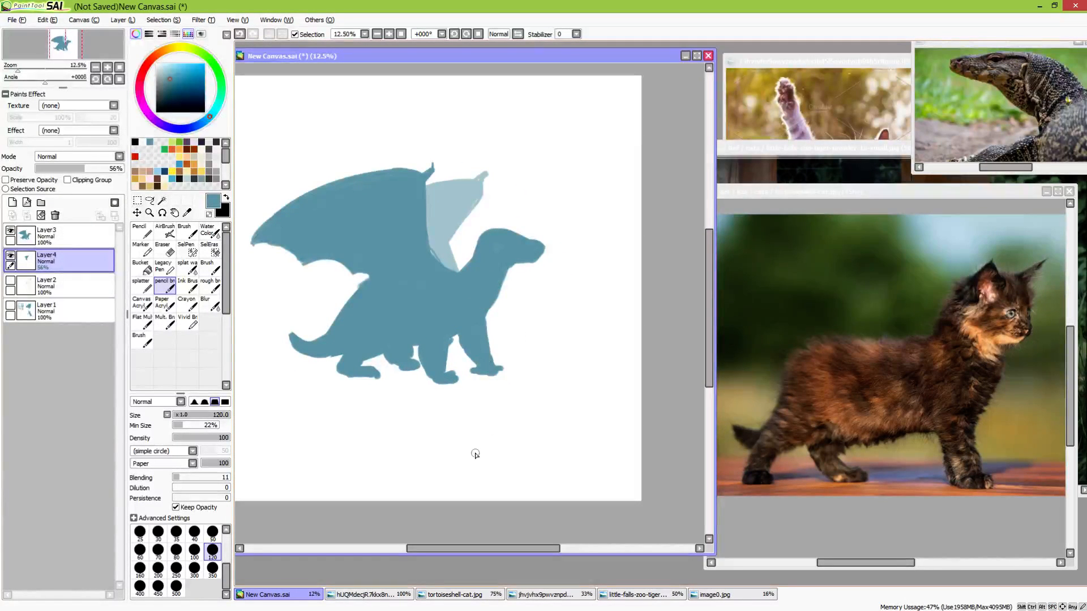
left_click(80, 244)
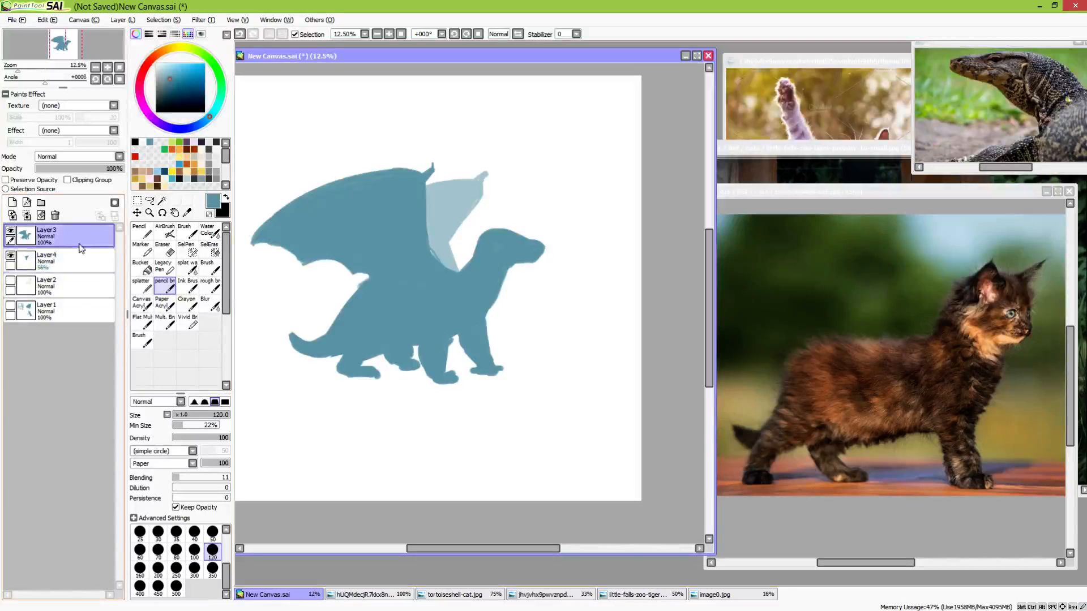
left_click(457, 278)
mouse_move(475, 293)
left_mouse_down()
mouse_move(490, 325)
mouse_move(505, 320)
mouse_move(526, 383)
left_mouse_up()
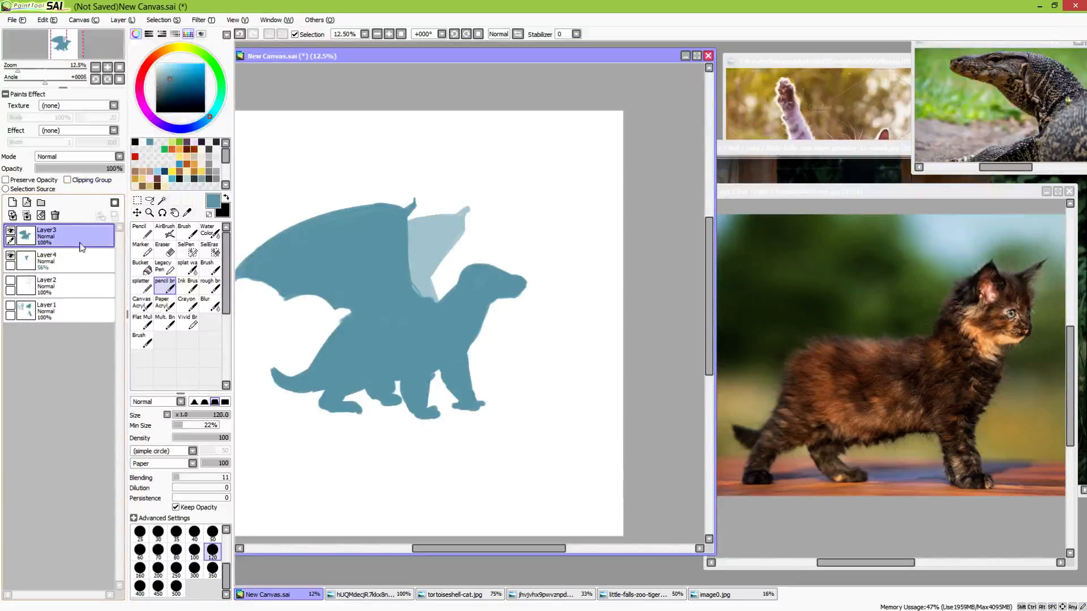
scroll(511, 352, "up", 4)
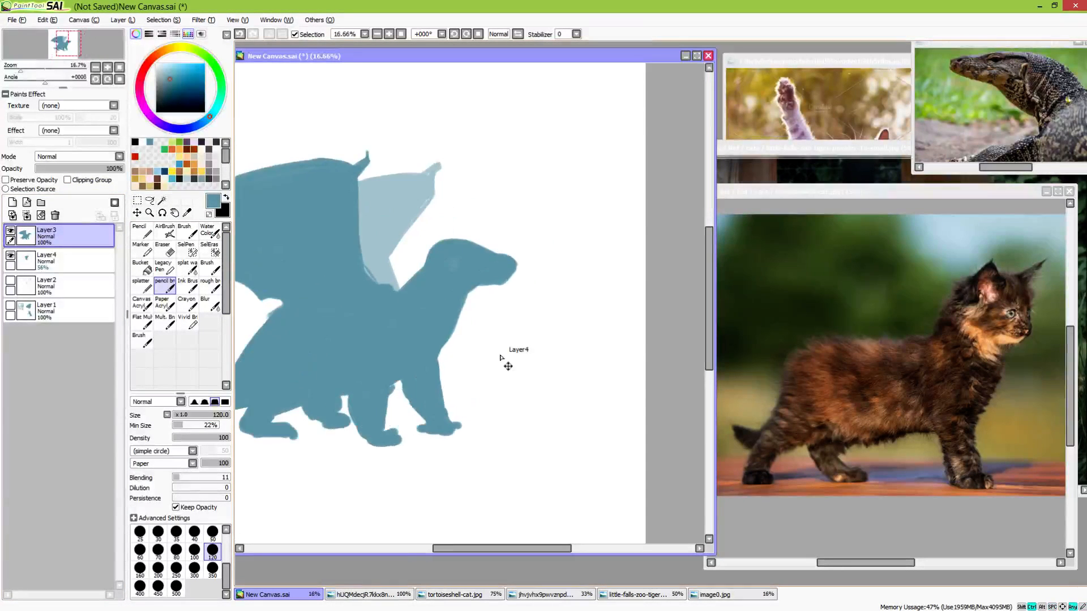
scroll(522, 323, "up", 3)
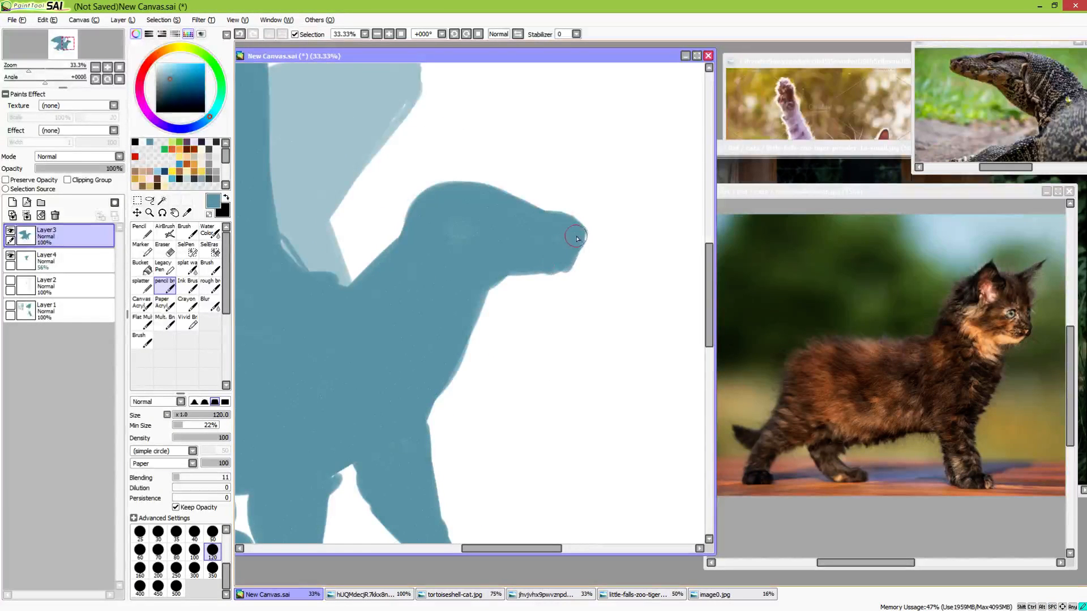
left_click_drag(567, 266, 535, 278)
mouse_move(508, 277)
left_mouse_down()
mouse_move(545, 272)
mouse_move(469, 277)
mouse_move(547, 275)
mouse_move(574, 233)
mouse_move(558, 274)
mouse_move(493, 285)
mouse_move(552, 280)
mouse_move(473, 287)
mouse_move(549, 282)
left_mouse_up()
mouse_move(417, 190)
left_mouse_down()
mouse_move(498, 284)
mouse_move(389, 202)
left_mouse_up()
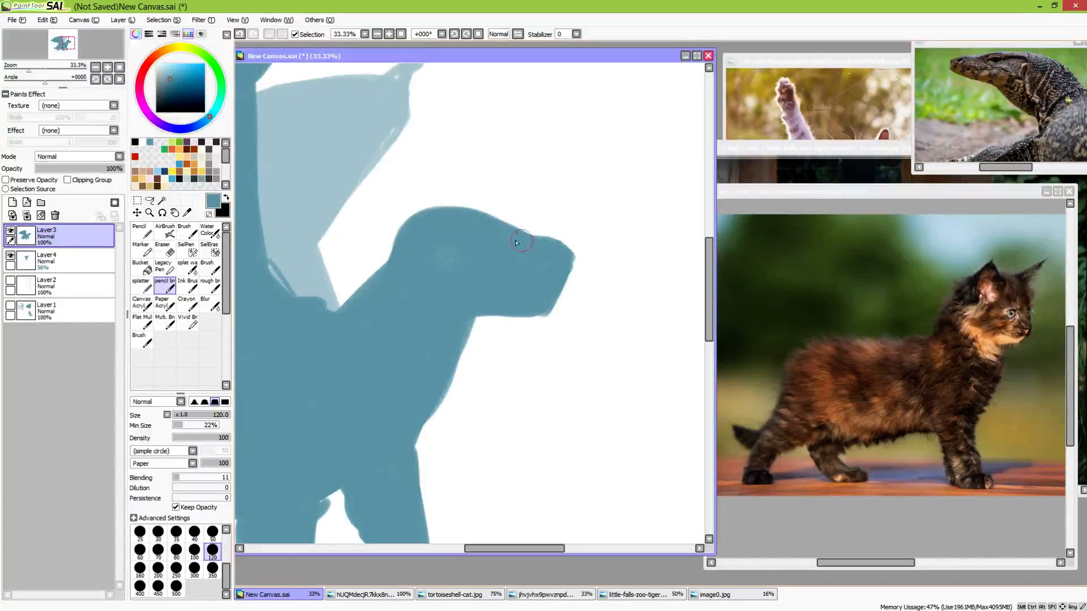
left_click_drag(523, 238, 564, 243)
mouse_move(489, 226)
left_mouse_down()
mouse_move(436, 190)
mouse_move(486, 220)
mouse_move(338, 198)
mouse_move(361, 194)
mouse_move(312, 211)
mouse_move(398, 208)
mouse_move(334, 198)
left_mouse_up()
key("ctrl+z")
key("ctrl+z")
key("ctrl+z")
key("ctrl+z")
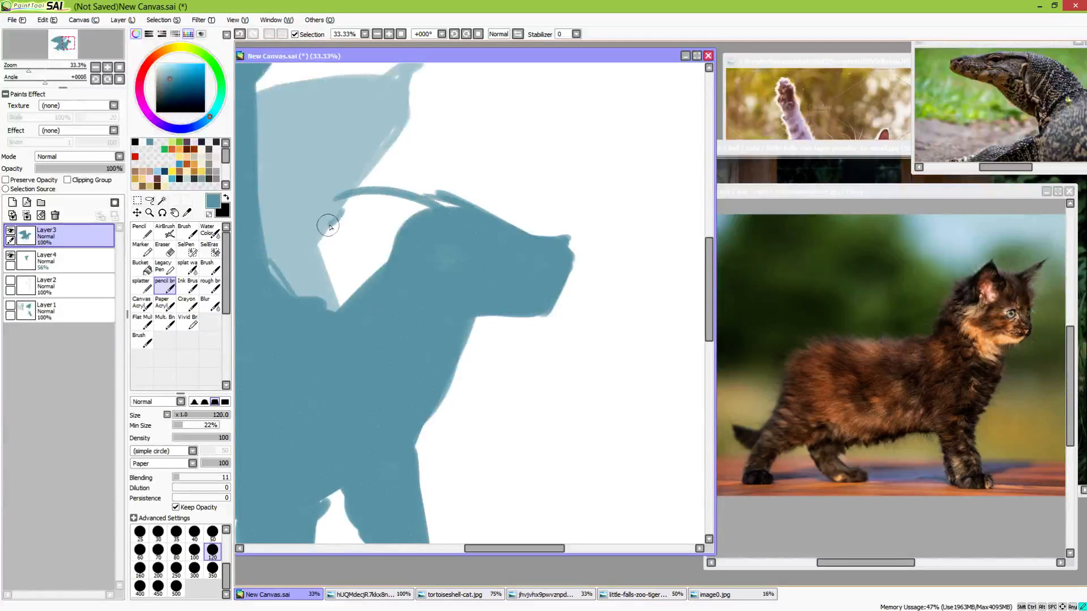
key("ctrl+z")
Paint a short, thick horn sweeping backward from the top of the head and smooth the outline around it
mouse_move(445, 211)
left_mouse_down()
mouse_move(360, 215)
mouse_move(388, 222)
mouse_move(414, 210)
mouse_move(374, 213)
mouse_move(420, 224)
mouse_move(412, 213)
mouse_move(454, 209)
mouse_move(414, 211)
mouse_move(454, 211)
mouse_move(444, 207)
mouse_move(489, 242)
mouse_move(461, 215)
mouse_move(380, 211)
mouse_move(421, 204)
mouse_move(384, 214)
left_mouse_up()
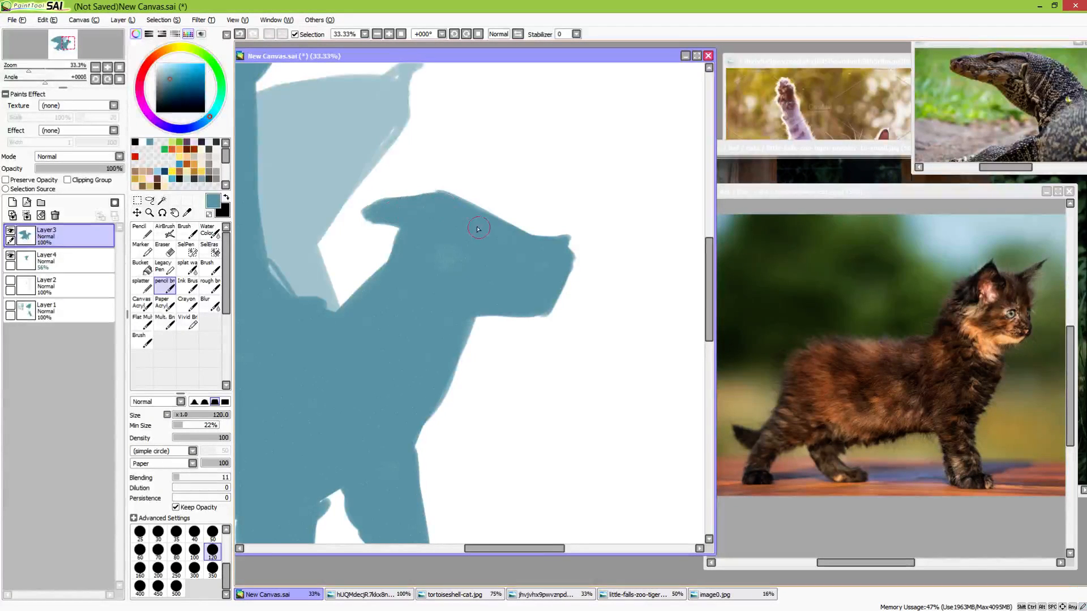
left_click_drag(462, 265, 520, 258)
left_click_drag(464, 237, 501, 219)
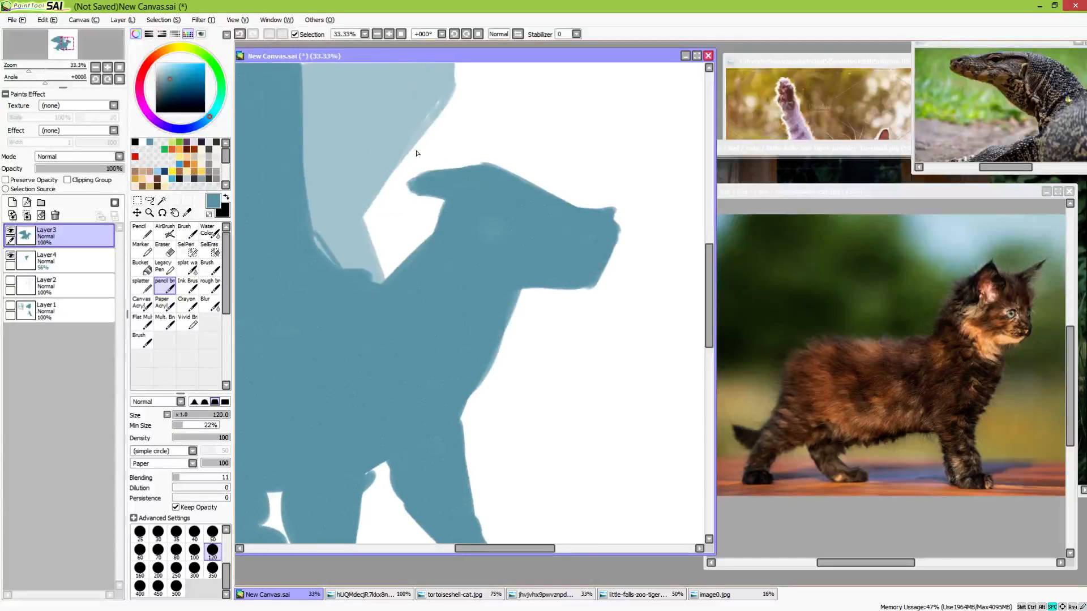
mouse_move(433, 182)
left_mouse_down()
mouse_move(412, 187)
mouse_move(426, 187)
left_mouse_up()
left_click_drag(511, 213, 480, 219)
mouse_move(478, 309)
left_mouse_down()
mouse_move(538, 287)
mouse_move(501, 323)
left_mouse_up()
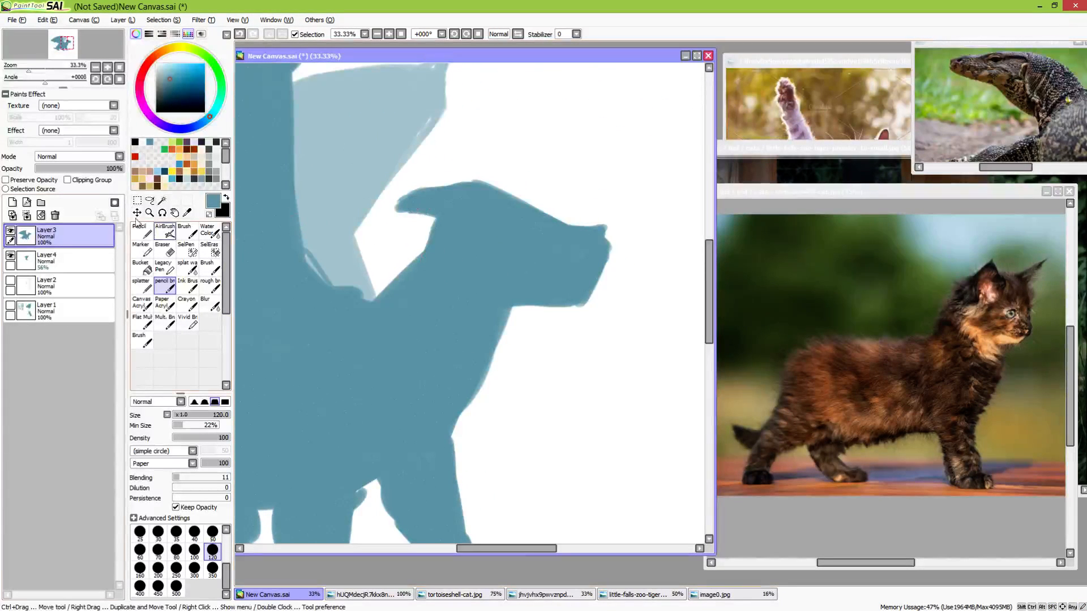
Lower the silhouette layer's opacity to 49% and add a new layer above it
left_click_drag(114, 169, 78, 168)
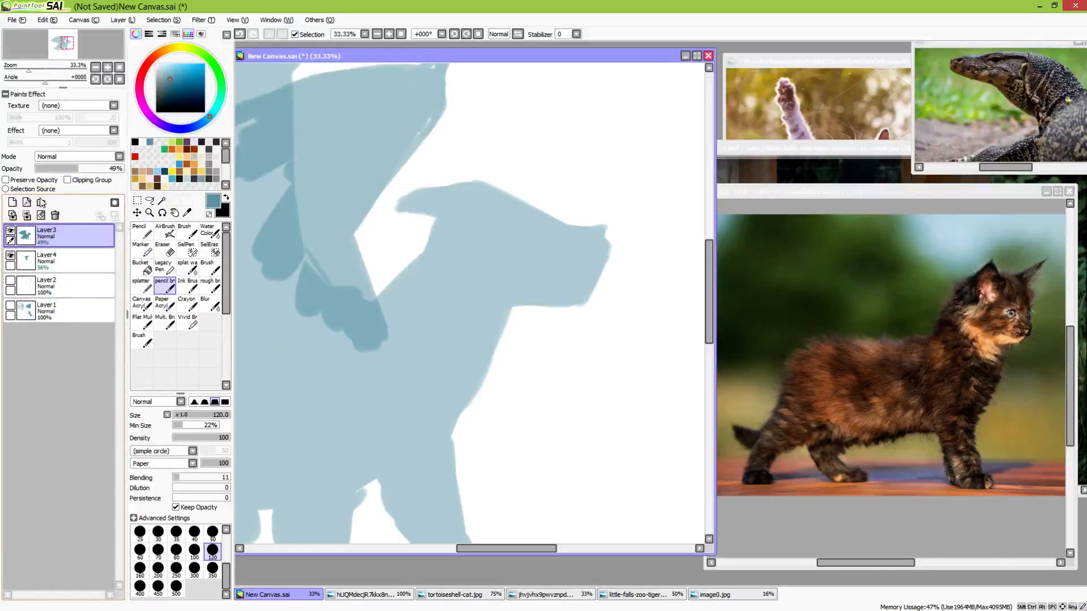
left_click(12, 202)
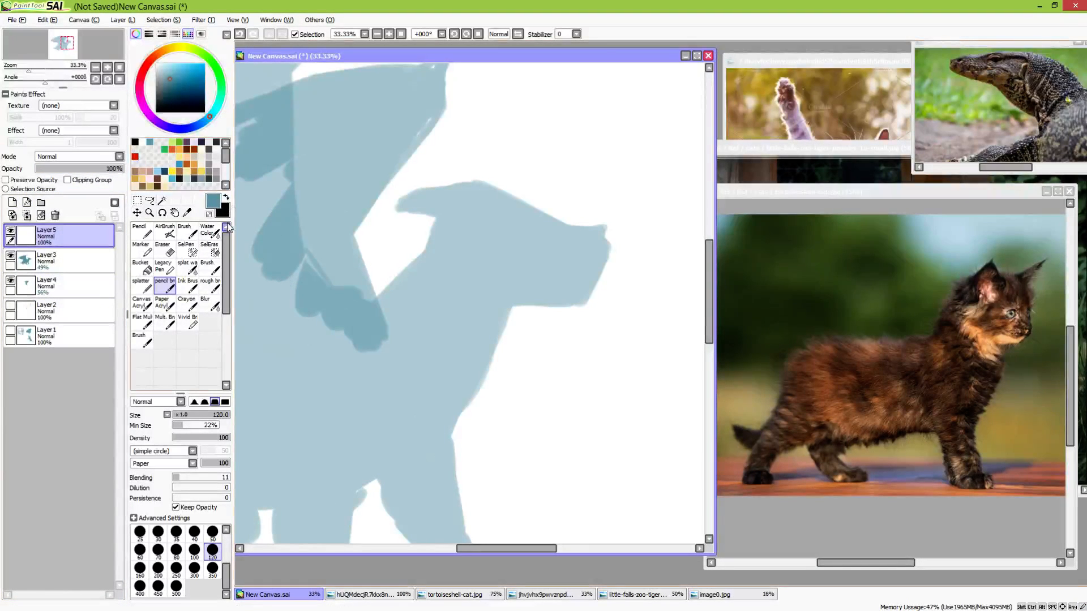
Switch the drawing colour to black and set the brush size to 50 for line work on the head
left_click(226, 197)
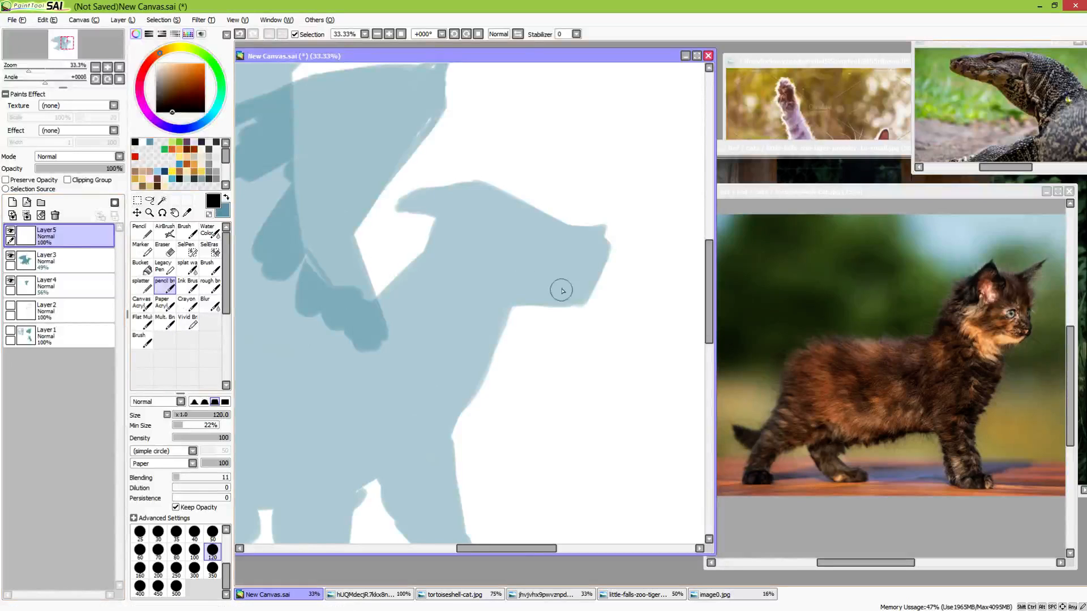
left_click_drag(584, 302, 556, 341)
left_click(555, 415, "ctrl")
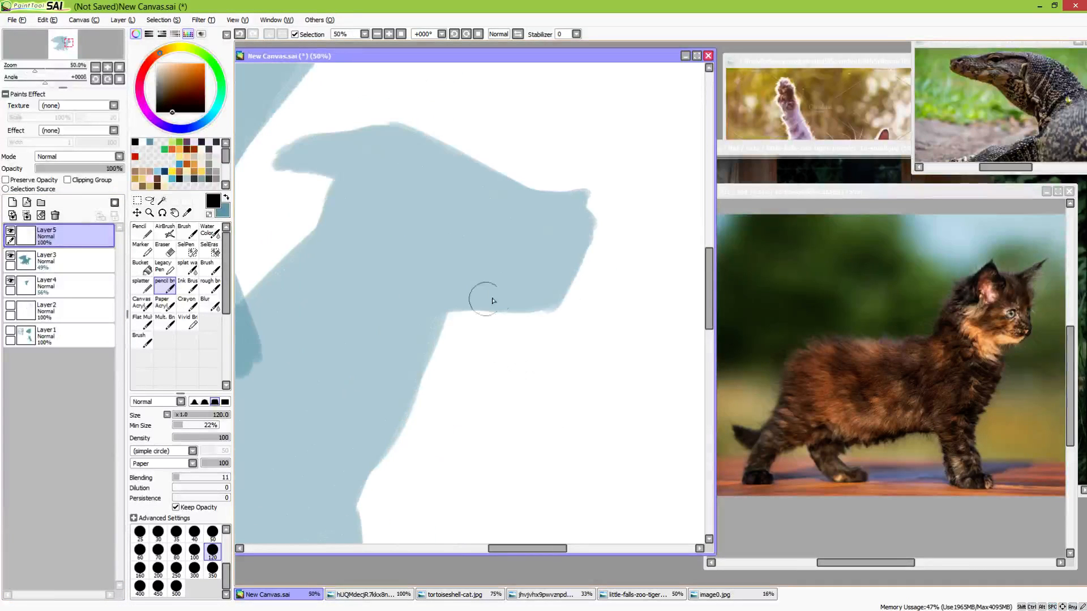
left_click_drag(334, 301, 370, 366)
left_click(212, 534)
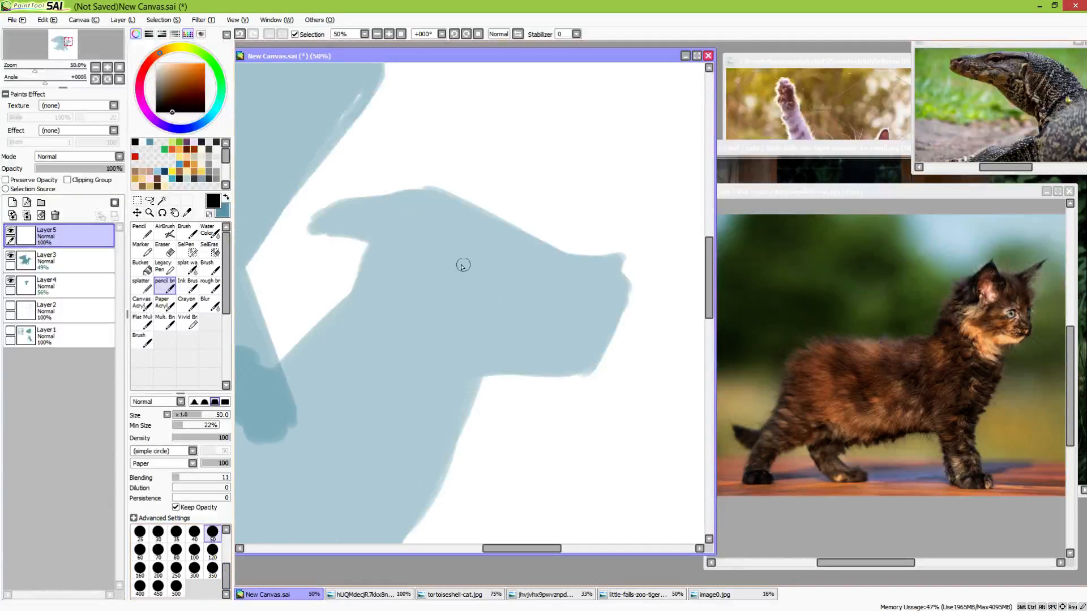
Reduce the brush size to 16 and sketch a loose guide circle for the eye on the head
scroll(207, 564, "up", 1)
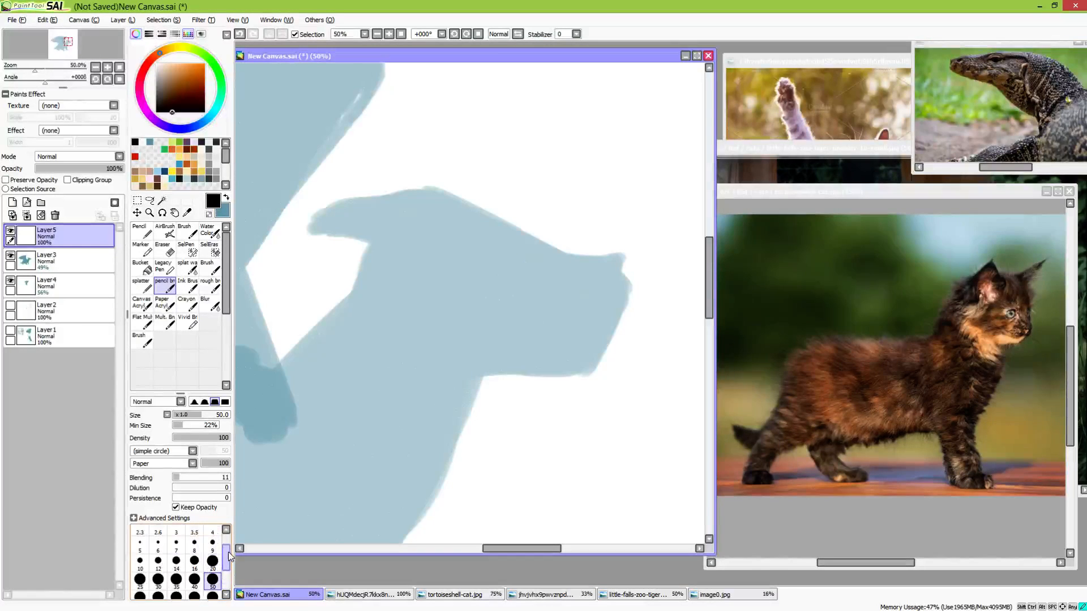
left_click(194, 567)
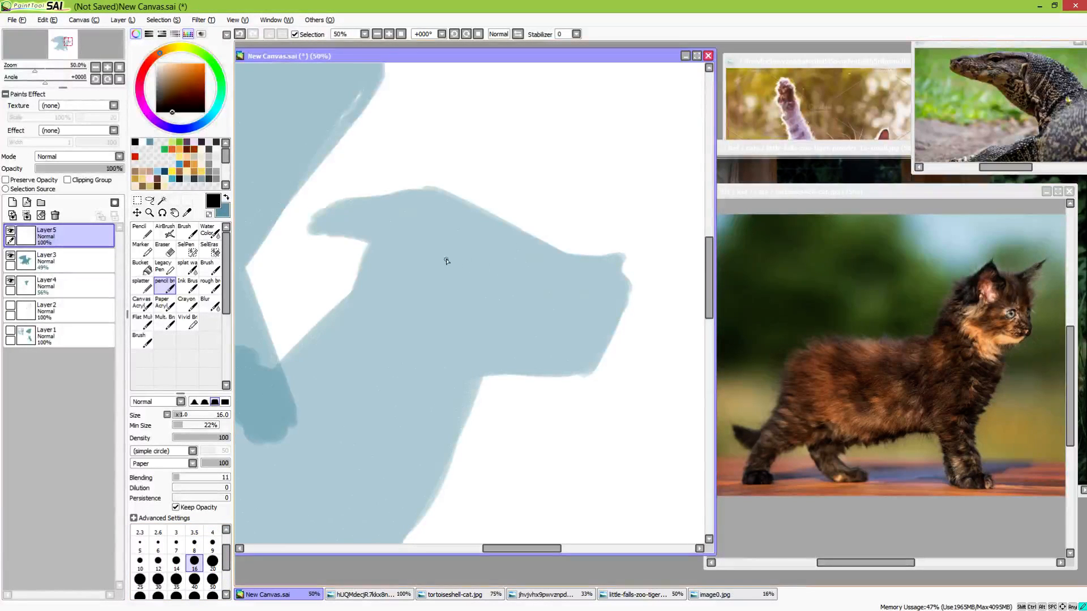
left_click_drag(452, 243, 498, 268)
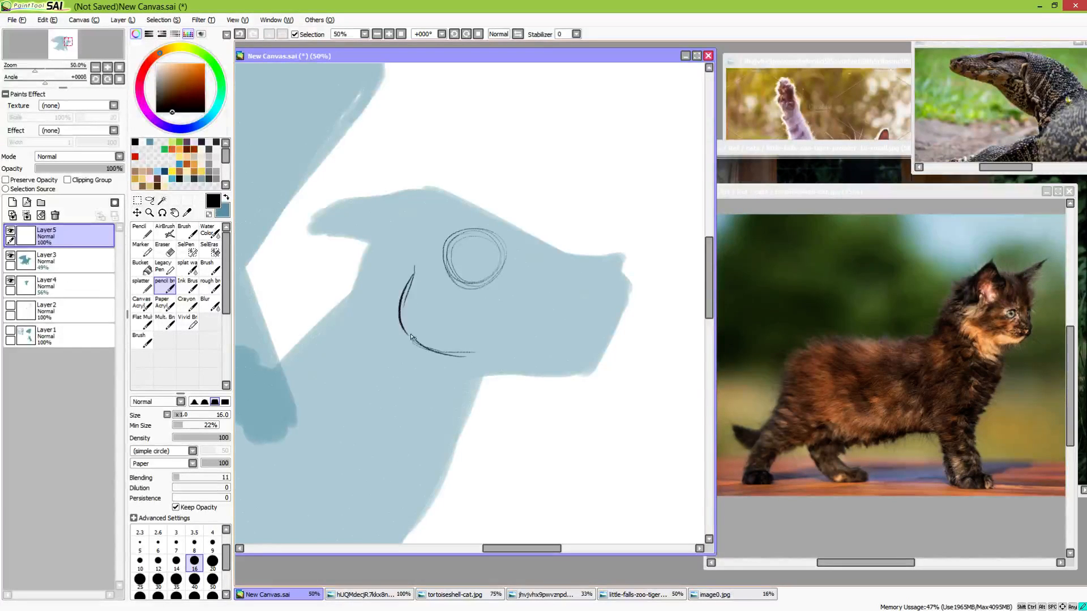
Draw the rounded cheek curve behind the eye and continue it along the lower jaw up to the chin
left_click_drag(412, 274, 440, 350)
key("ctrl+z")
key("ctrl+z")
key("ctrl+z")
key("ctrl+z")
key("ctrl+z")
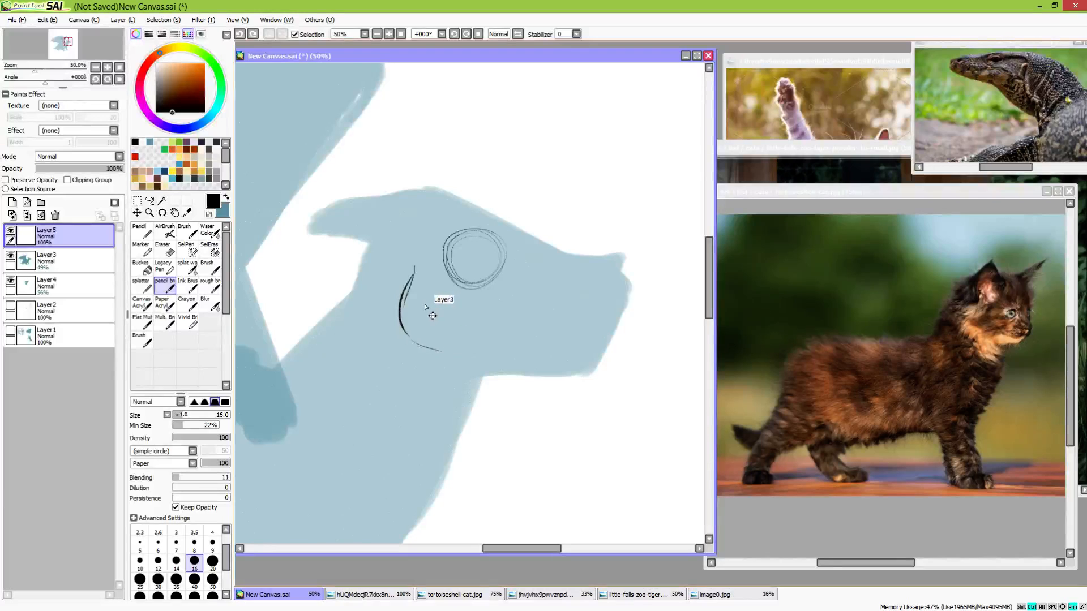
mouse_move(414, 260)
left_mouse_down()
mouse_move(403, 296)
mouse_move(419, 353)
left_mouse_up()
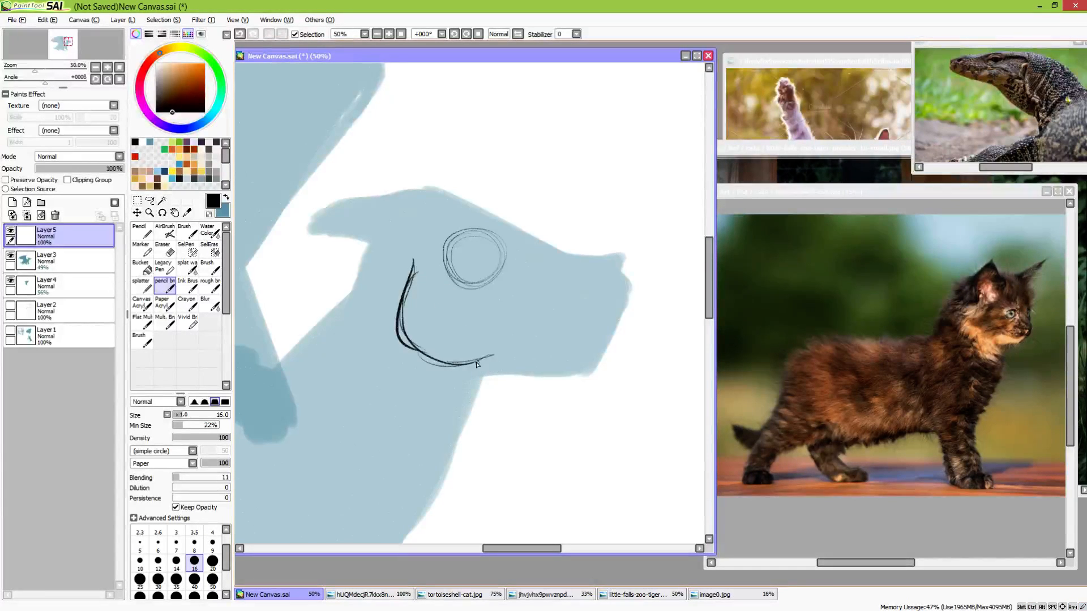
left_click_drag(475, 363, 570, 375)
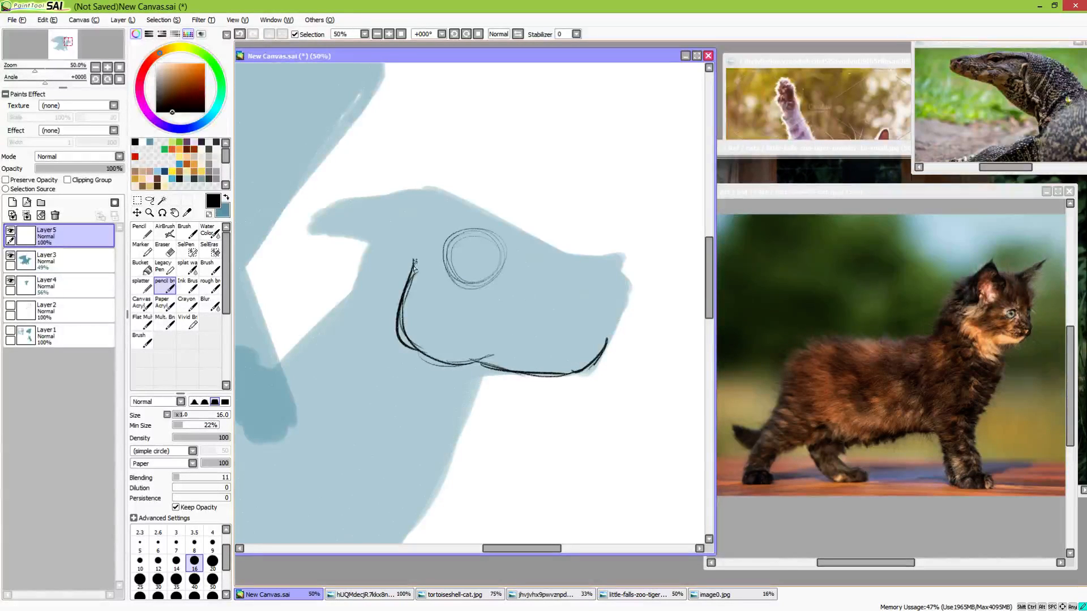
left_click_drag(414, 266, 432, 366)
Draw a large rounded ear at the back of the head, with its inner fold joining the cheek line
left_click_drag(414, 256, 399, 240)
left_click_drag(353, 197, 333, 271)
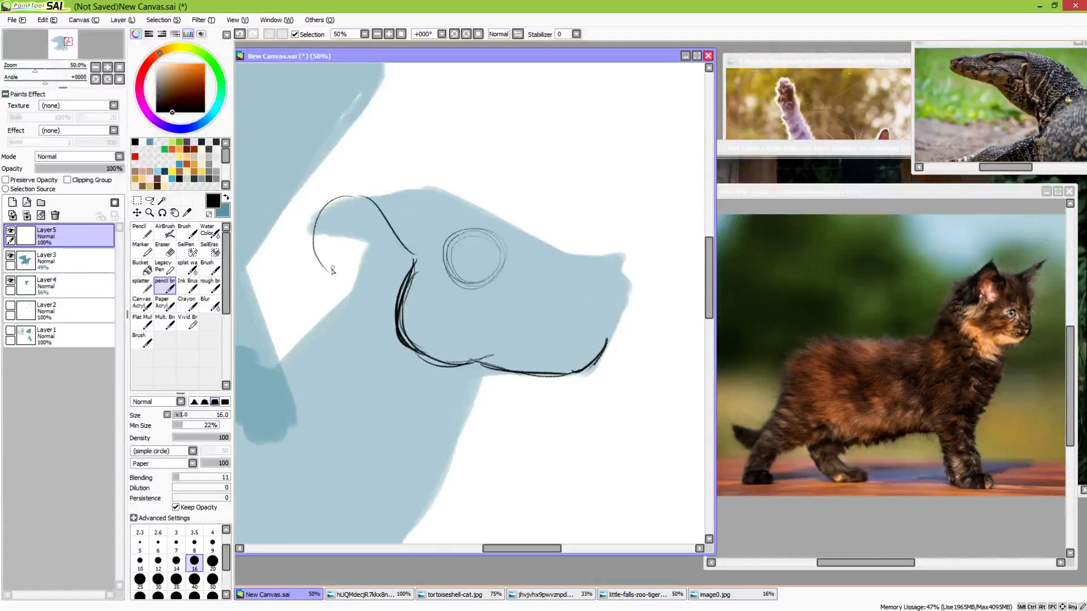
mouse_move(404, 283)
left_mouse_down()
mouse_move(314, 256)
mouse_move(341, 200)
left_mouse_up()
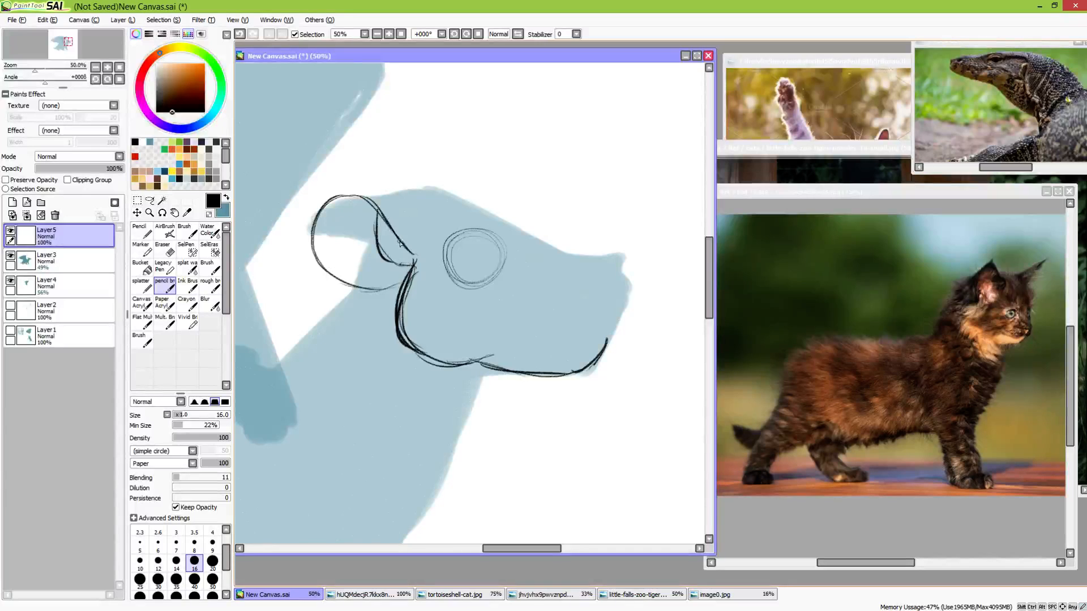
mouse_move(376, 201)
left_mouse_down()
mouse_move(390, 261)
mouse_move(472, 235)
mouse_move(494, 247)
left_mouse_up()
Draw a thick curved upper eyelid on the guide circle and fill in a dark oval pupil with a small highlight
left_click_drag(450, 256, 499, 253)
key("ctrl+z")
key("ctrl+z")
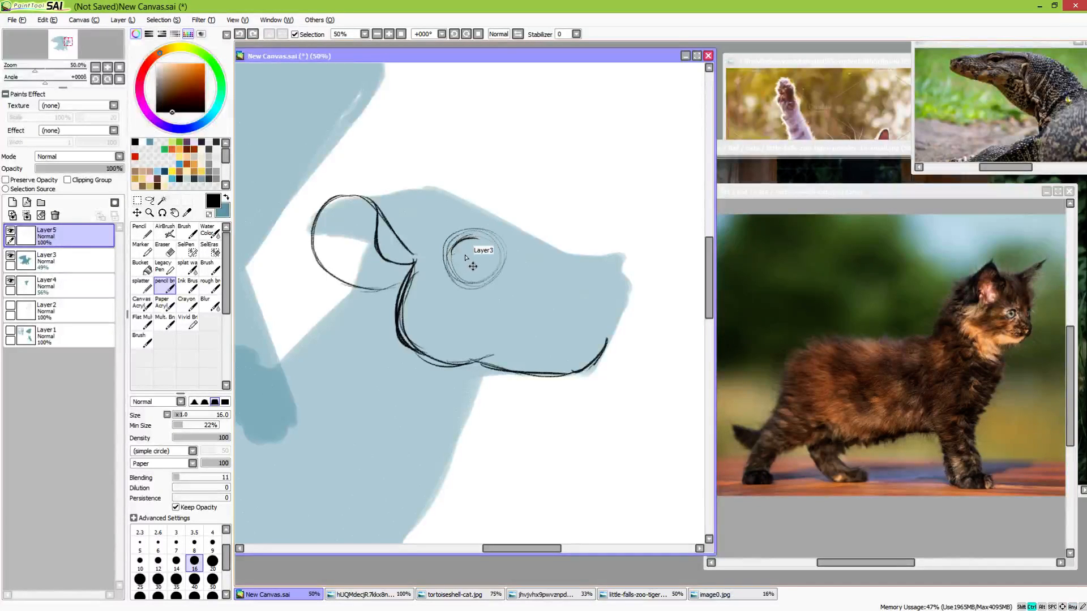
key("ctrl+z")
mouse_move(488, 234)
left_mouse_down()
mouse_move(502, 254)
mouse_move(454, 246)
mouse_move(492, 252)
mouse_move(487, 243)
left_mouse_up()
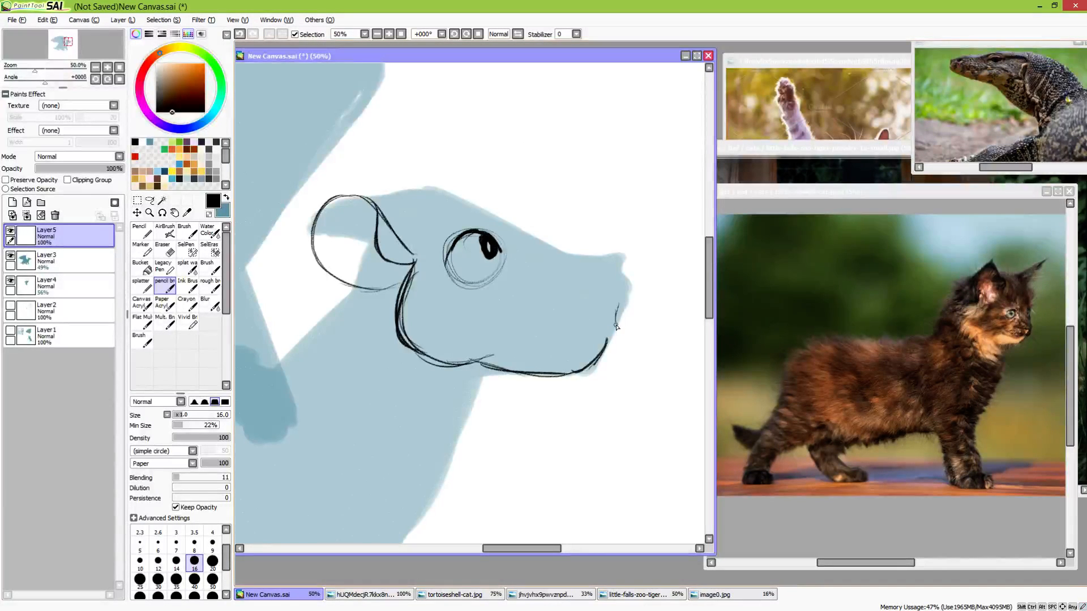
Draw the front of the muzzle with a small mouth notch above the chin and thicken the cheek line
left_click_drag(615, 327, 599, 336)
left_click_drag(619, 289, 607, 342)
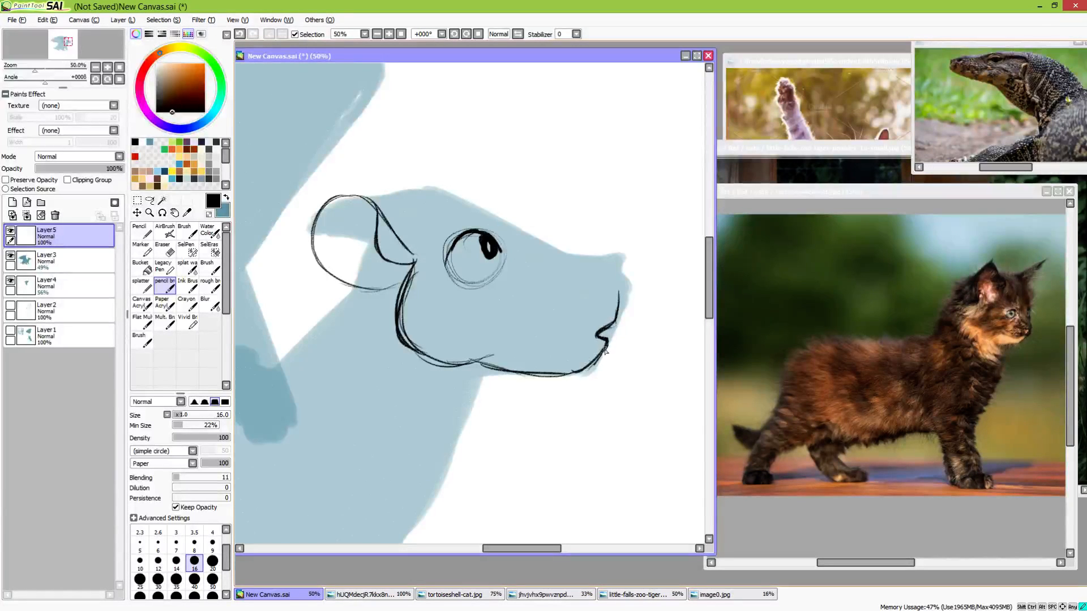
left_click_drag(401, 304, 461, 367)
Thicken the rear edge of the eye and add the curved iris line beside the pupil
left_click_drag(453, 248, 464, 272)
mouse_move(464, 232)
left_mouse_down()
mouse_move(452, 251)
mouse_move(464, 272)
left_mouse_up()
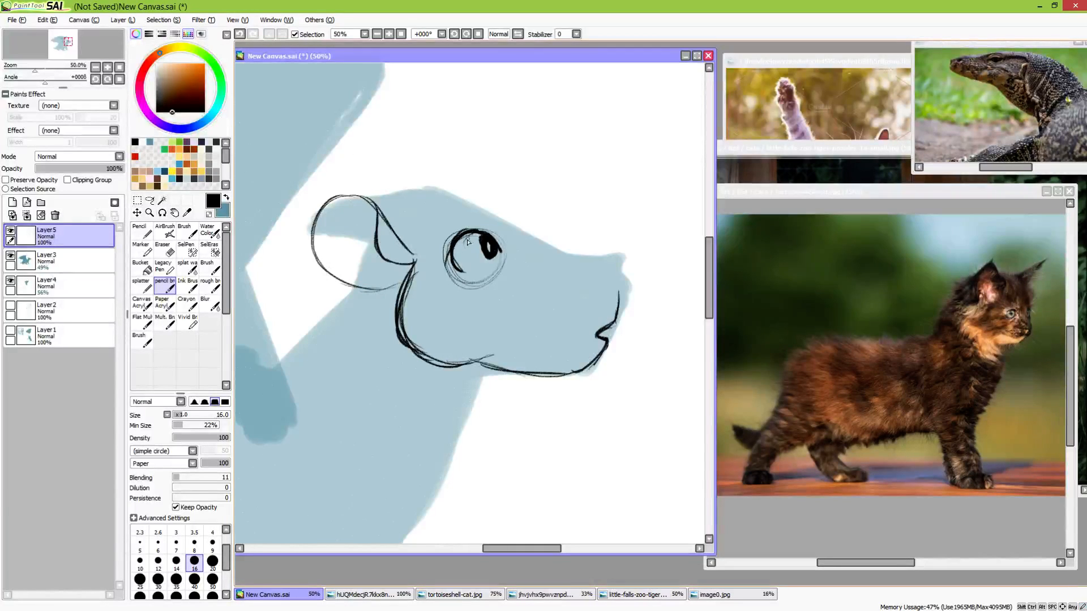
mouse_move(469, 235)
left_mouse_down()
mouse_move(484, 228)
mouse_move(455, 243)
mouse_move(495, 256)
mouse_move(465, 257)
mouse_move(478, 262)
left_mouse_up()
Browse the Wings of Fire folder in the file-opening dialog for a dragon reference
left_click(16, 20)
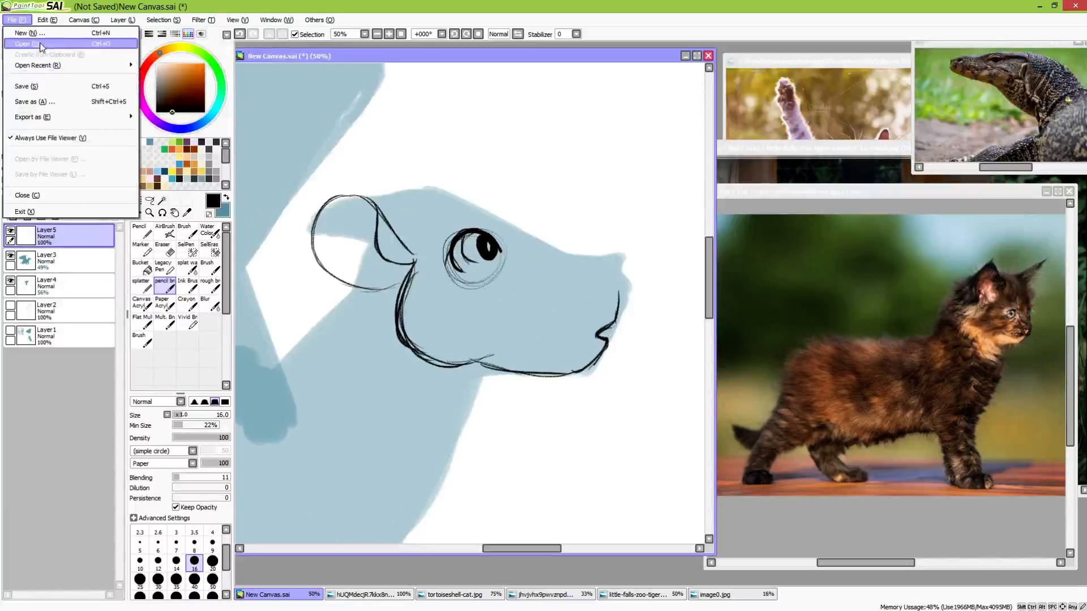
left_click(26, 43)
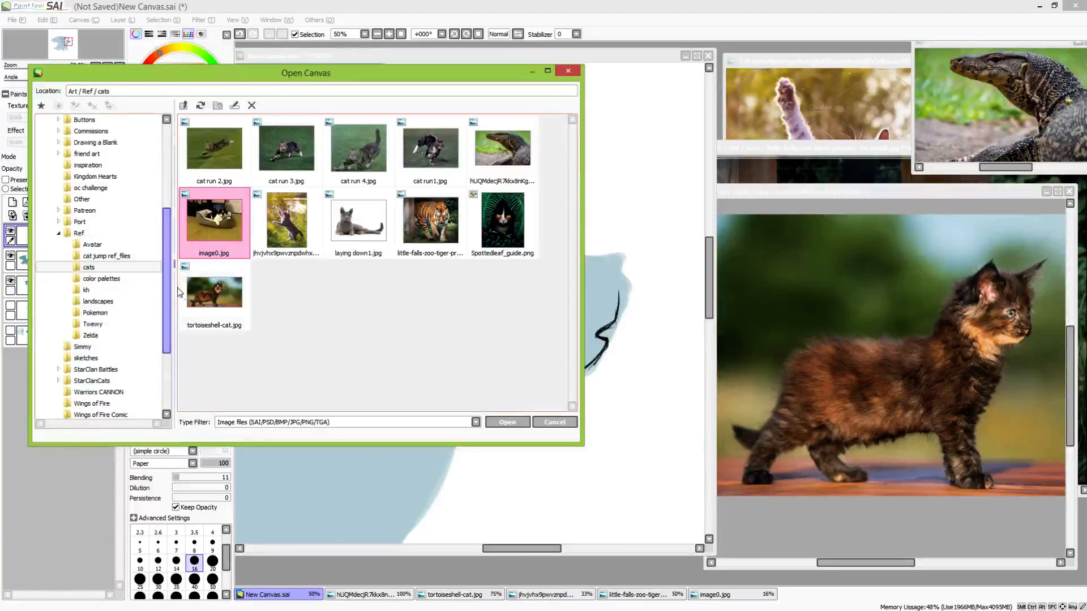
left_click_drag(166, 286, 168, 335)
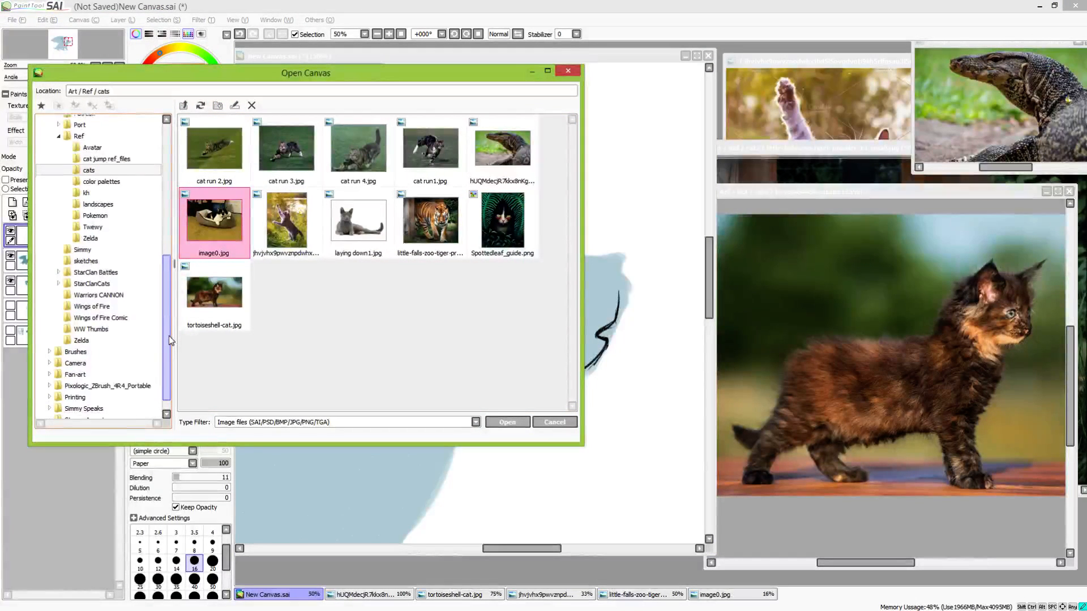
left_click(113, 303)
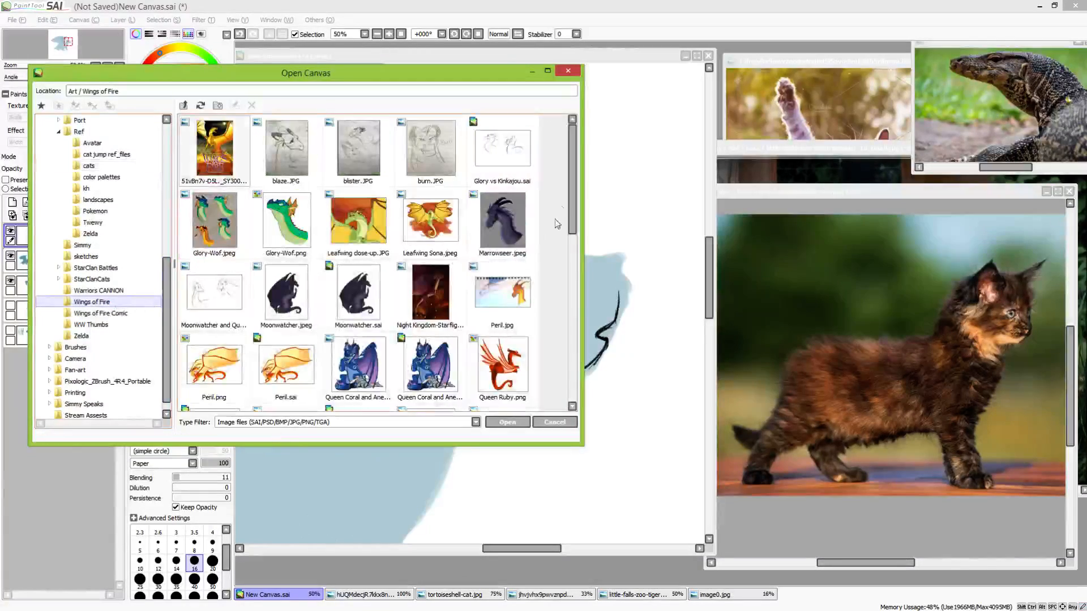
mouse_move(573, 200)
left_mouse_down()
mouse_move(562, 365)
mouse_move(566, 201)
left_mouse_up()
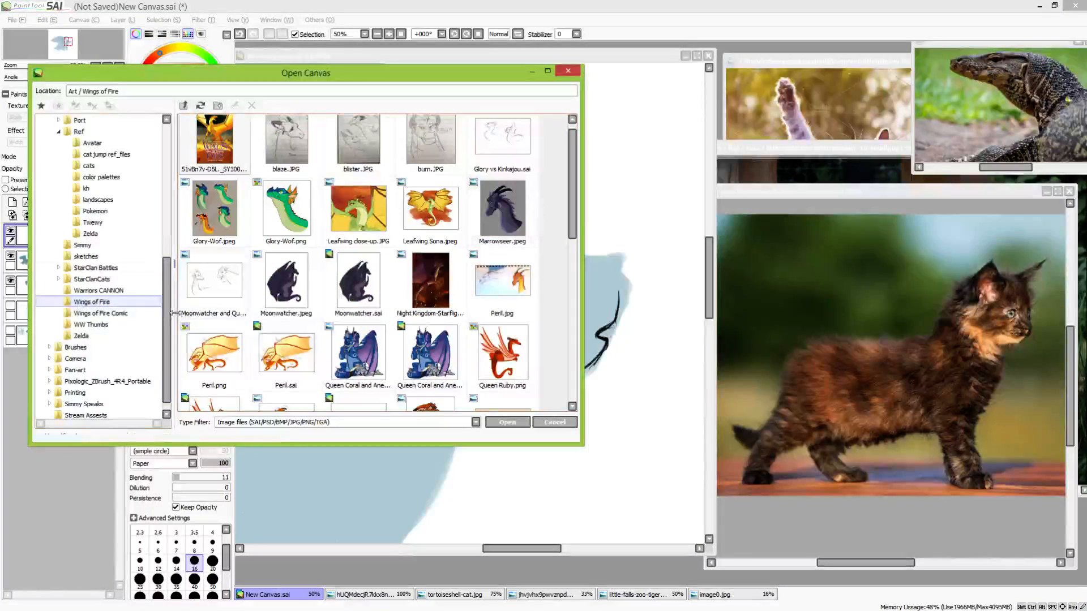
left_click_drag(167, 311, 168, 203)
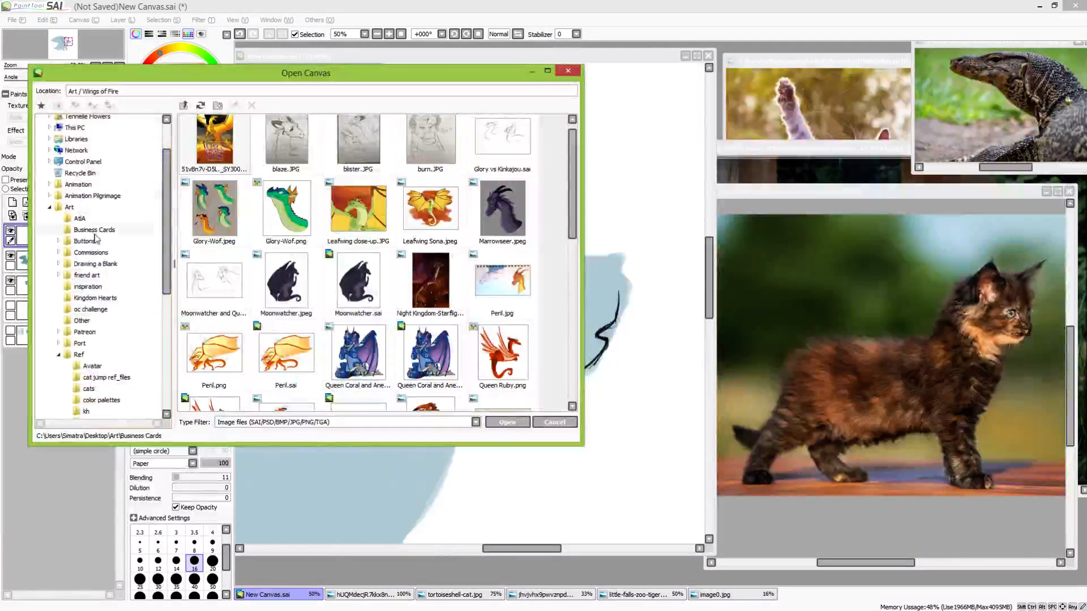
Open "Clay design in action wip.jpg" from Drawing a Blank / Wings of Fire Designs / Clay and place it beside the drawing canvas
left_click(104, 265)
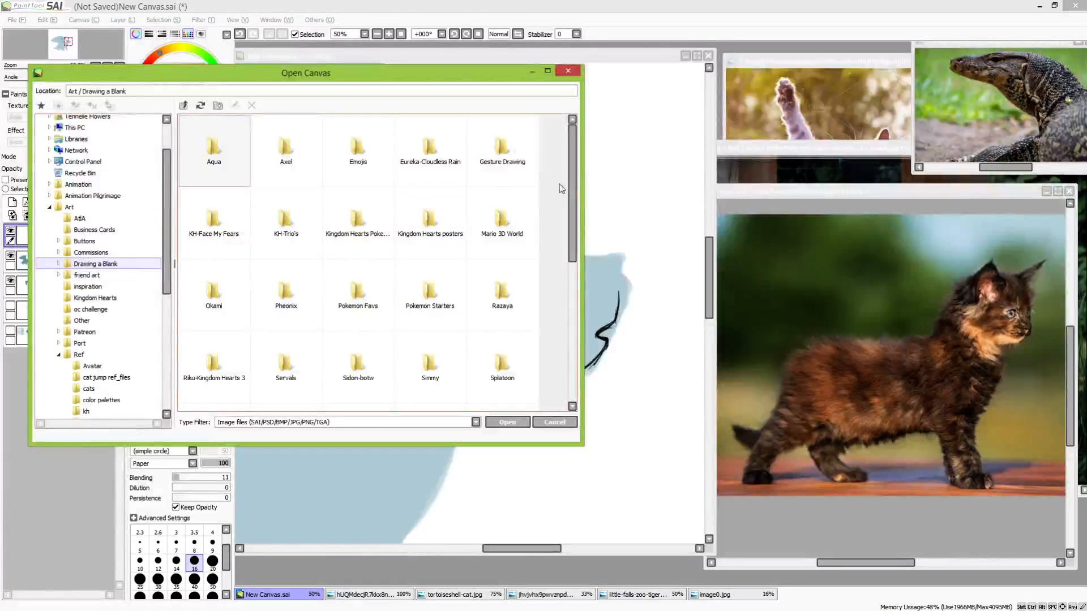
left_click_drag(568, 199, 568, 339)
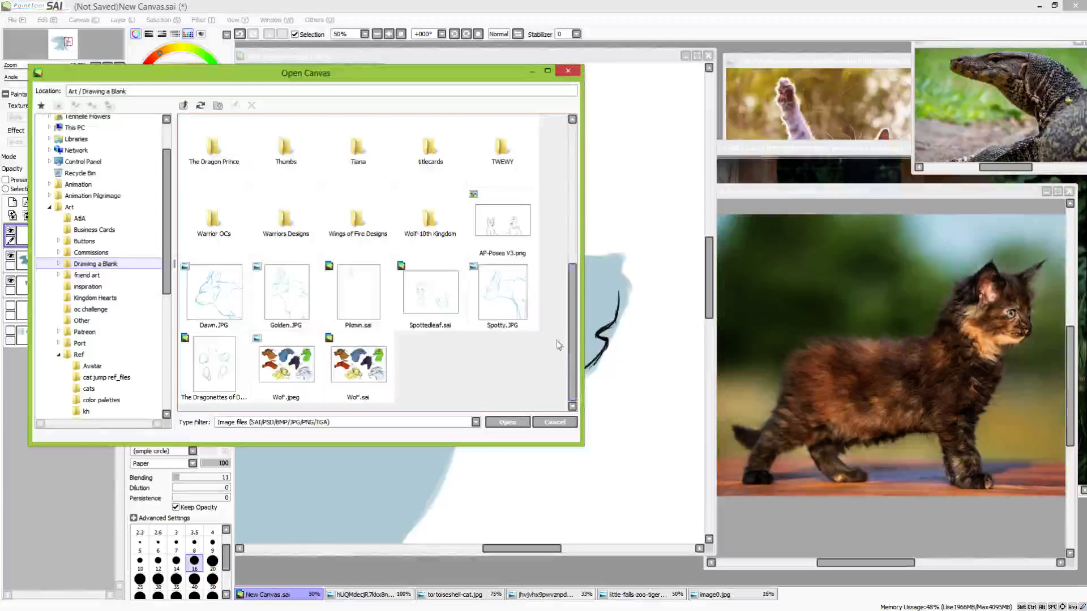
double_click(369, 227)
double_click(286, 150)
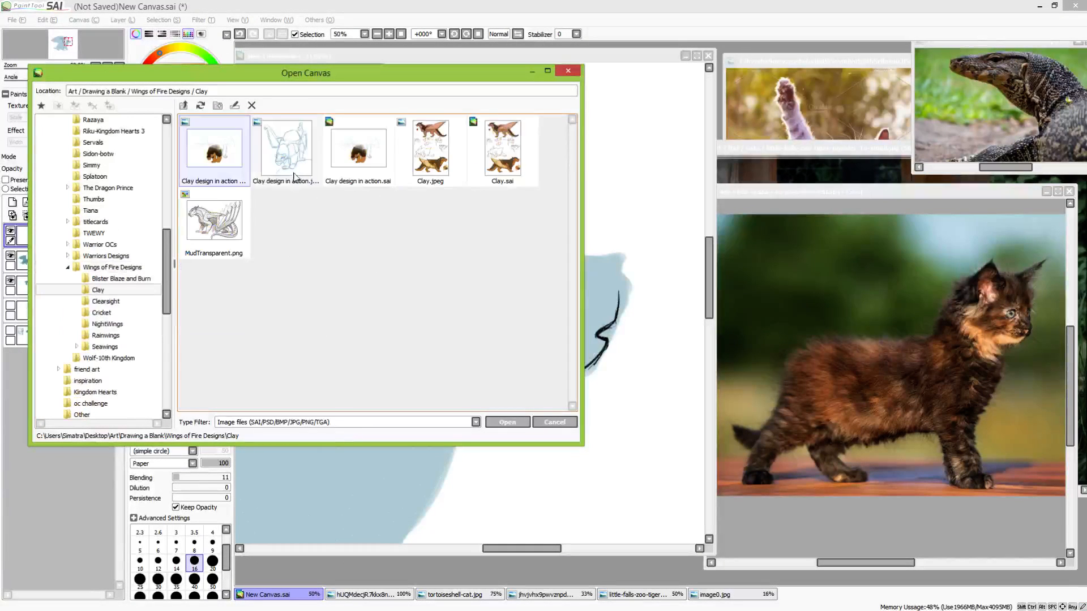
double_click(225, 157)
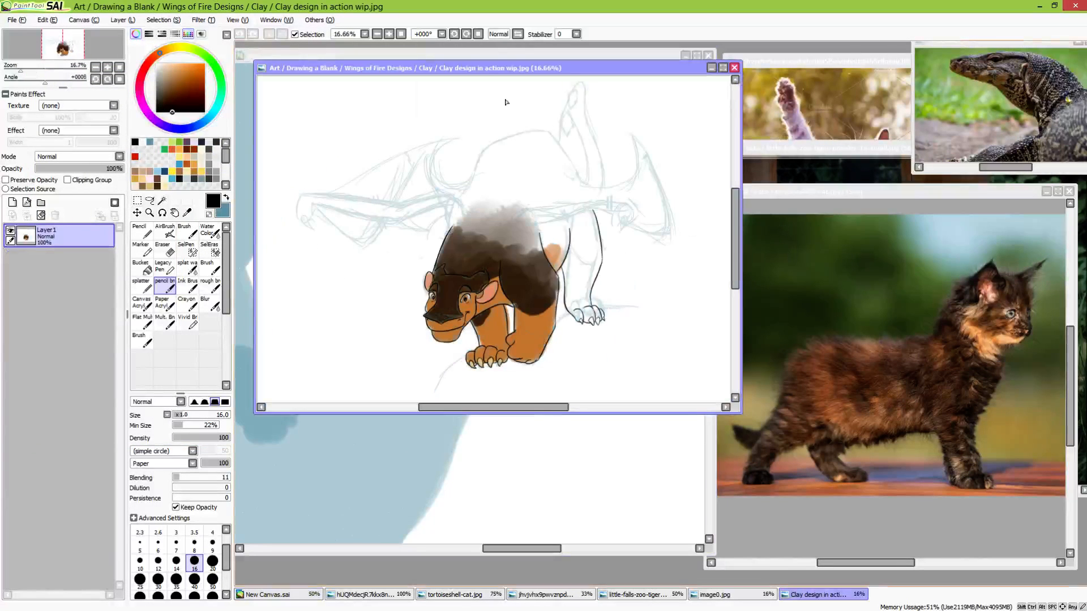
left_click_drag(407, 67, 869, 60)
left_click(582, 53)
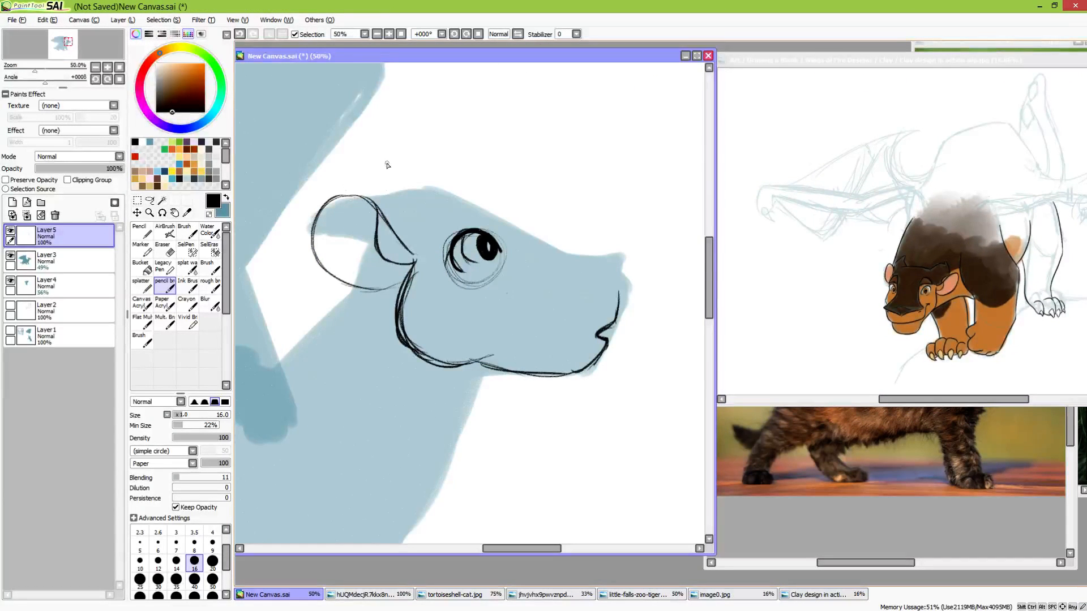
Erase the guide circle lines around and below the eye, then return to the pencil brush
key("e")
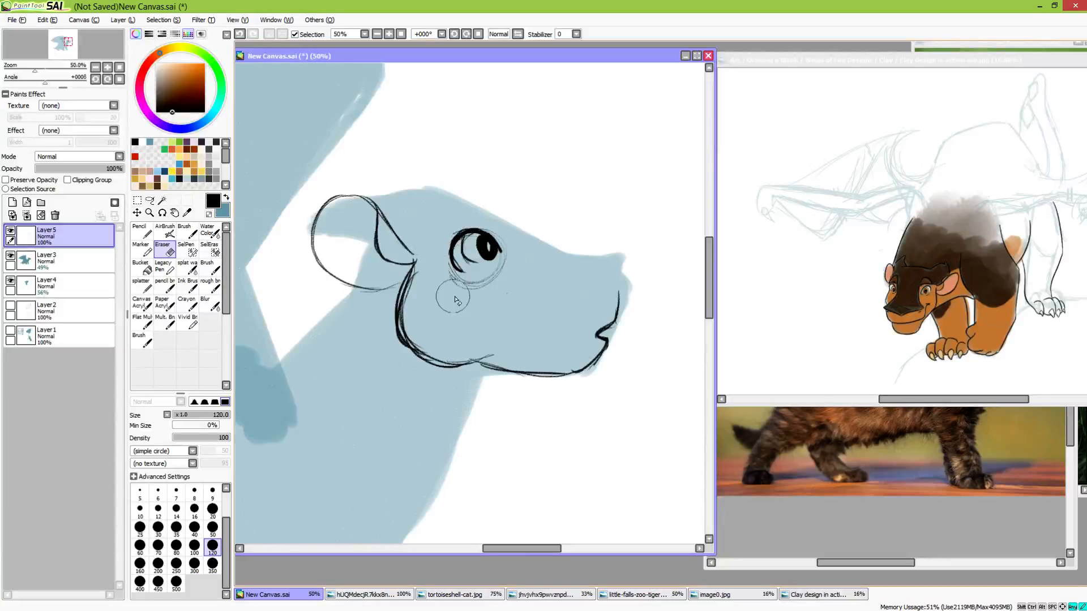
mouse_move(456, 300)
left_mouse_down()
mouse_move(504, 277)
mouse_move(462, 317)
left_mouse_up()
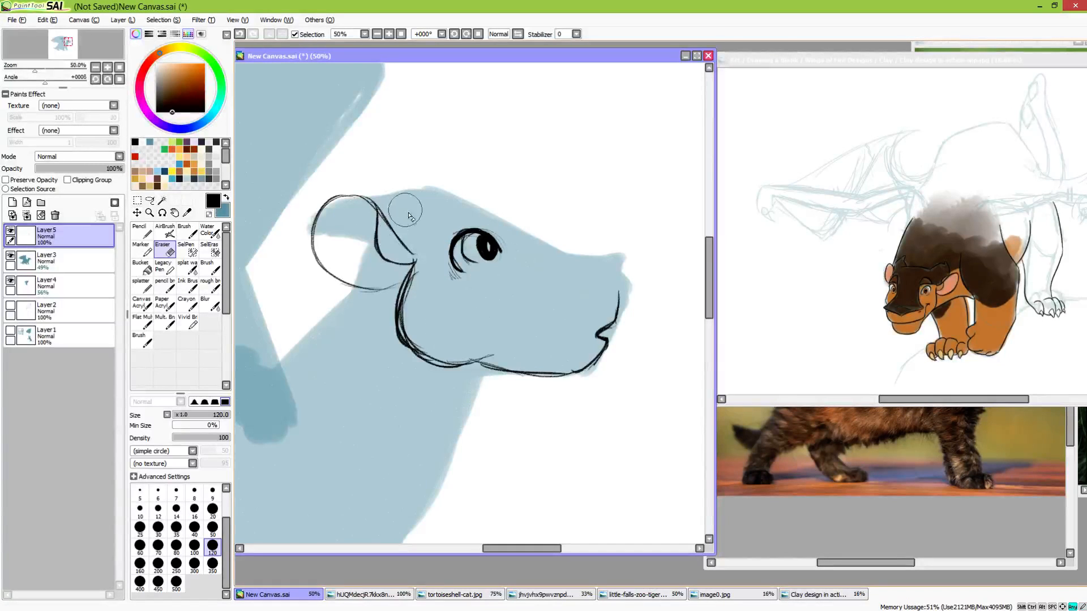
key("n")
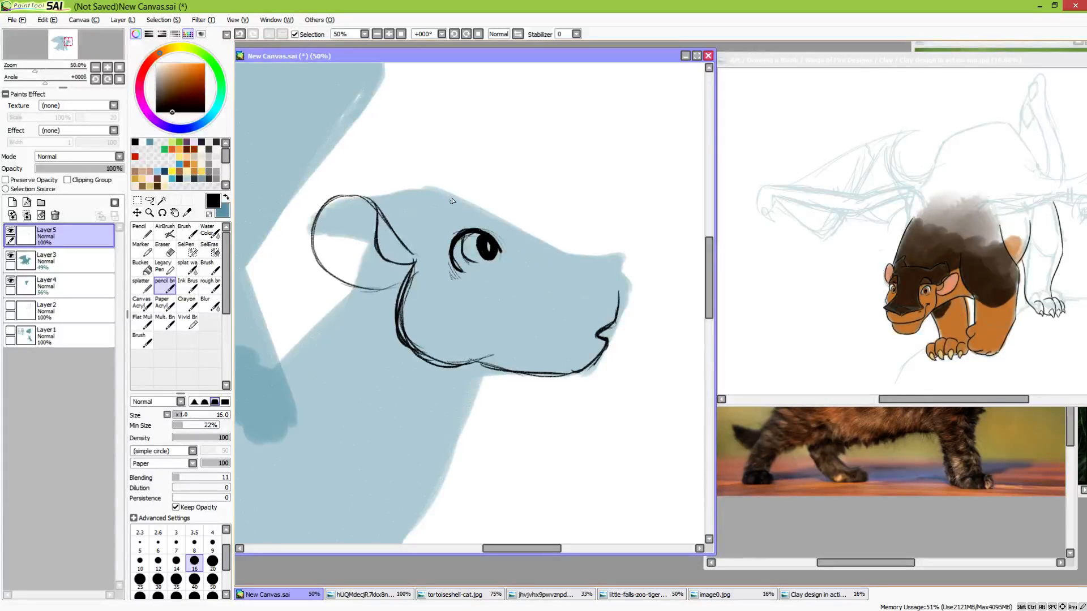
Draw a raised, pointed brow ridge above the eye, undoing the strokes that miss
mouse_move(439, 217)
left_mouse_down()
mouse_move(477, 185)
mouse_move(487, 204)
mouse_move(448, 223)
mouse_move(487, 208)
left_mouse_up()
mouse_move(487, 208)
left_mouse_down()
mouse_move(444, 223)
mouse_move(486, 205)
left_mouse_up()
key("ctrl+z")
key("ctrl+z")
Draw the concave bridge of the snout from the brow ridge to the raised nose tip, redoing the stroke as needed
mouse_move(488, 204)
left_mouse_down()
mouse_move(533, 247)
mouse_move(509, 224)
mouse_move(586, 261)
left_mouse_up()
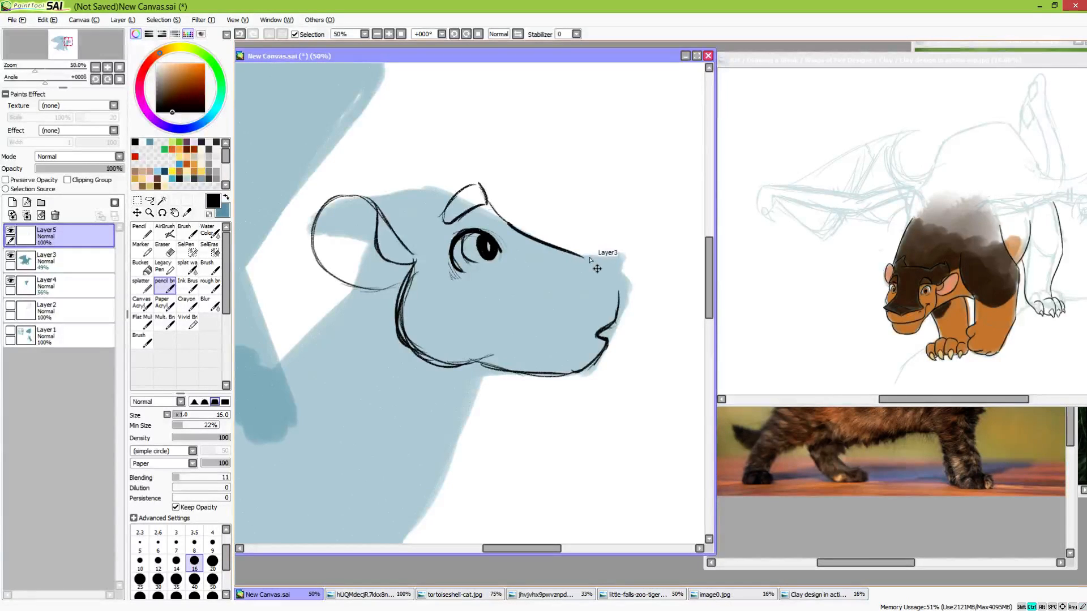
key("ctrl+z")
left_click_drag(504, 222, 597, 263)
key("ctrl+z")
mouse_move(498, 218)
left_mouse_down()
mouse_move(623, 253)
mouse_move(616, 258)
mouse_move(622, 245)
mouse_move(617, 309)
left_mouse_up()
key("ctrl+z")
Draw the front of the nose down to the lip, a small nostril mark, and a ridge line along the snout's side
key("ctrl+z")
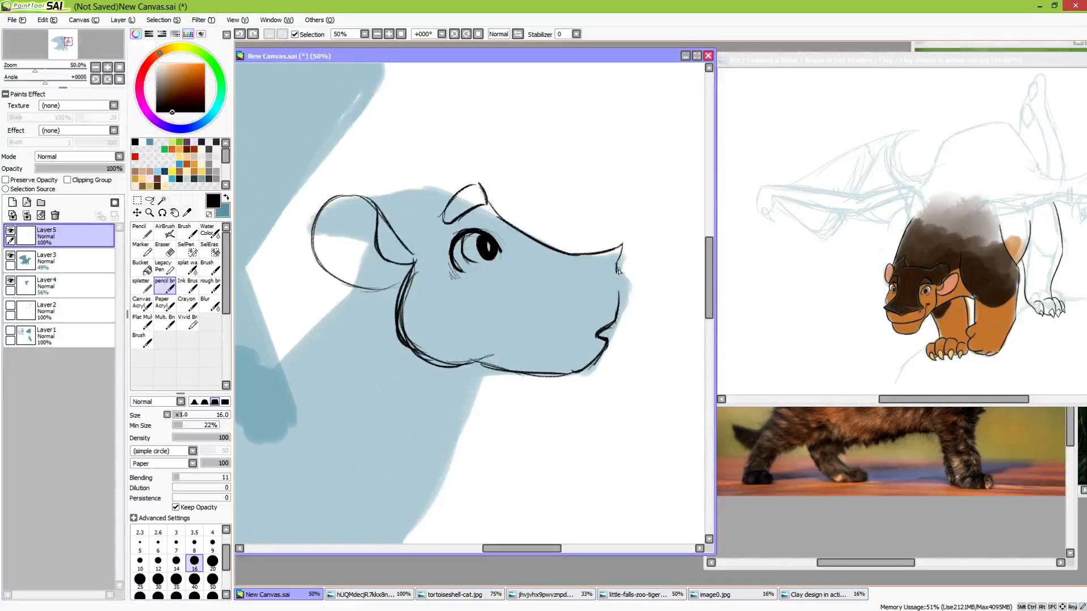
left_click_drag(619, 265, 616, 310)
key("ctrl+z")
left_click_drag(618, 261, 615, 309)
left_click_drag(602, 281, 583, 276)
mouse_move(487, 216)
left_mouse_down()
mouse_move(530, 263)
mouse_move(595, 274)
left_mouse_up()
key("ctrl+z")
Draw a curved line from the back of the brow ridge to the base of the ear
key("space")
left_click_drag(479, 277, 547, 295)
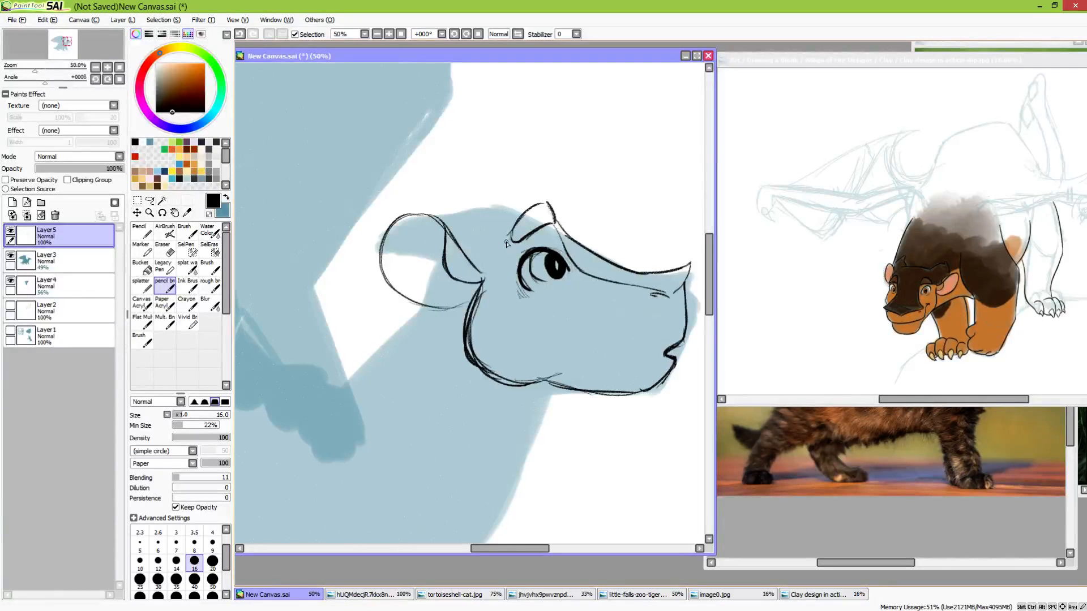
mouse_move(514, 242)
left_mouse_down()
mouse_move(478, 248)
mouse_move(481, 264)
left_mouse_up()
key("ctrl+z")
key("ctrl+z")
Erase the stray lines inside the cheek and under the eye, and draw the throat and front of the neck below the jaw
key("e")
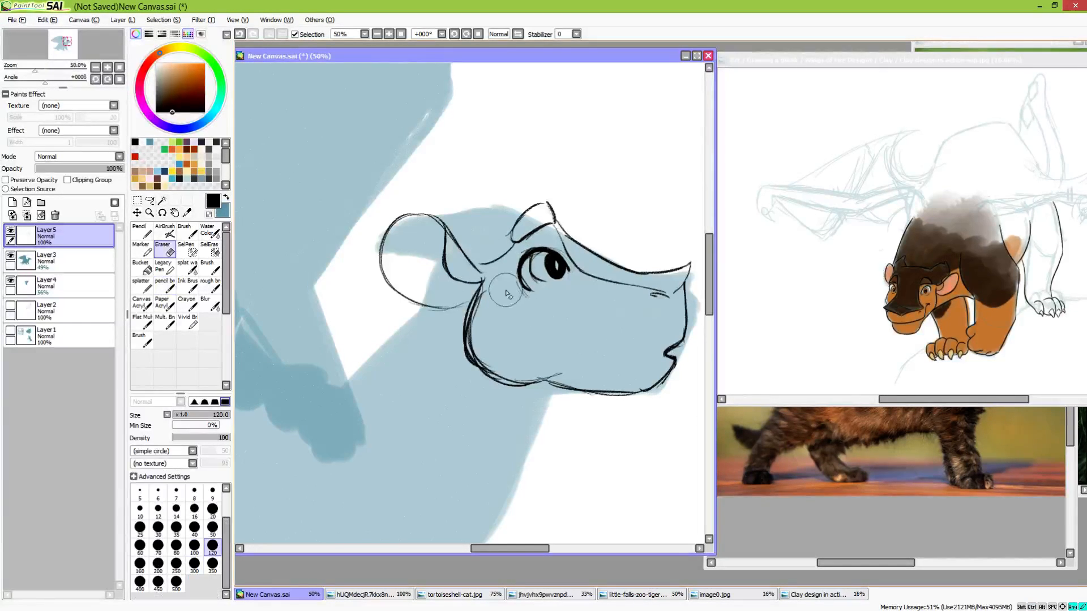
mouse_move(498, 341)
left_mouse_down()
mouse_move(514, 367)
mouse_move(565, 366)
left_mouse_up()
key("e")
mouse_move(471, 364)
left_mouse_down()
mouse_move(546, 383)
mouse_move(560, 290)
mouse_move(520, 315)
mouse_move(500, 370)
mouse_move(442, 450)
left_mouse_up()
left_click_drag(437, 381, 549, 417)
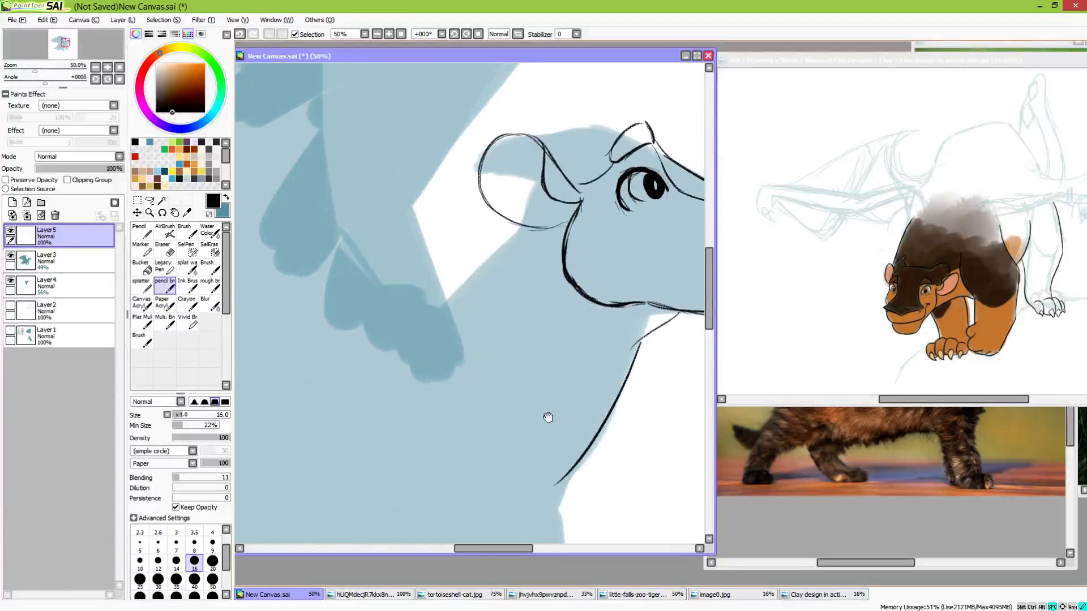
Outline the horn from the brow ridge over the top of the head to a tip behind the ear
mouse_move(504, 225)
left_mouse_down()
mouse_move(476, 274)
mouse_move(434, 281)
left_mouse_up()
mouse_move(583, 166)
left_mouse_down()
mouse_move(506, 164)
mouse_move(603, 172)
mouse_move(501, 164)
mouse_move(437, 180)
left_mouse_up()
key("ctrl+z")
key("ctrl+z")
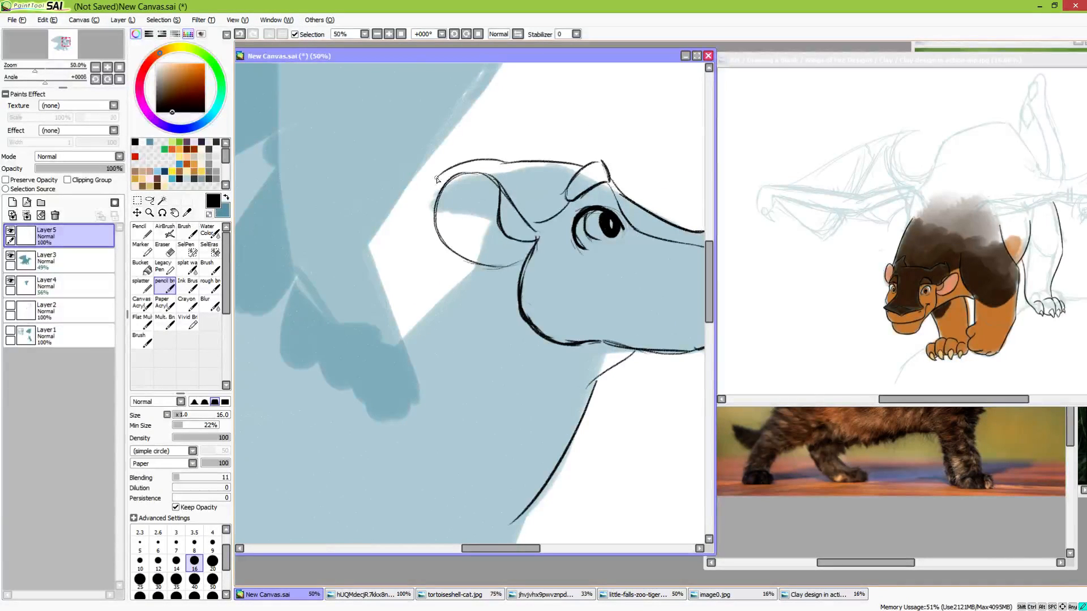
key("ctrl+z")
mouse_move(506, 164)
left_mouse_down()
mouse_move(418, 187)
mouse_move(439, 206)
mouse_move(439, 170)
left_mouse_up()
mouse_move(560, 286)
left_mouse_down()
mouse_move(455, 246)
mouse_move(506, 289)
left_mouse_up()
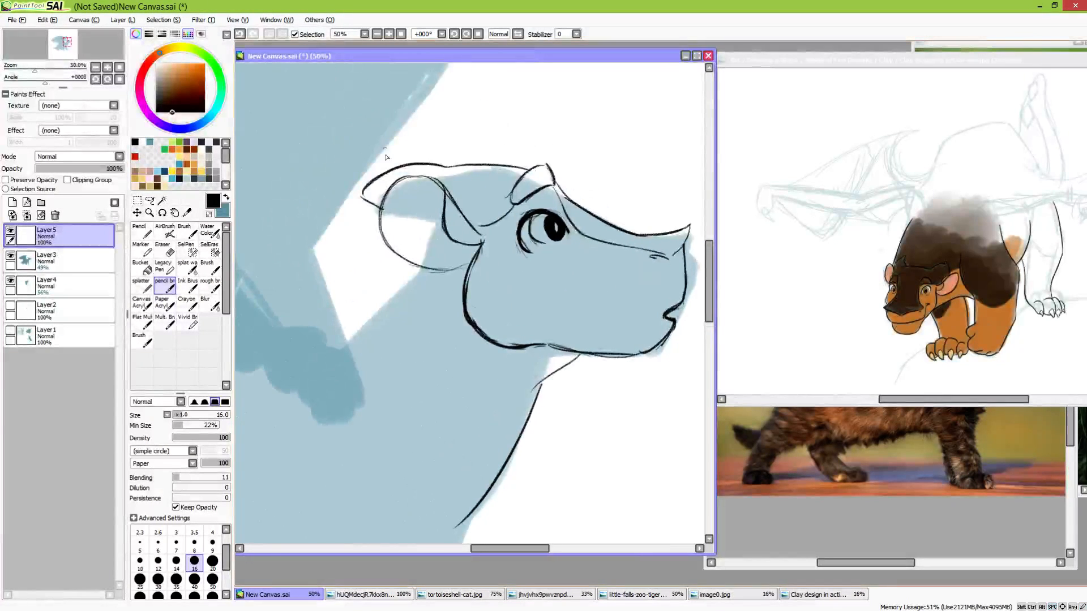
Draw the back of the neck as a slanting line from beneath the ear to the wing
mouse_move(416, 278)
left_mouse_down()
mouse_move(442, 250)
mouse_move(442, 218)
left_mouse_up()
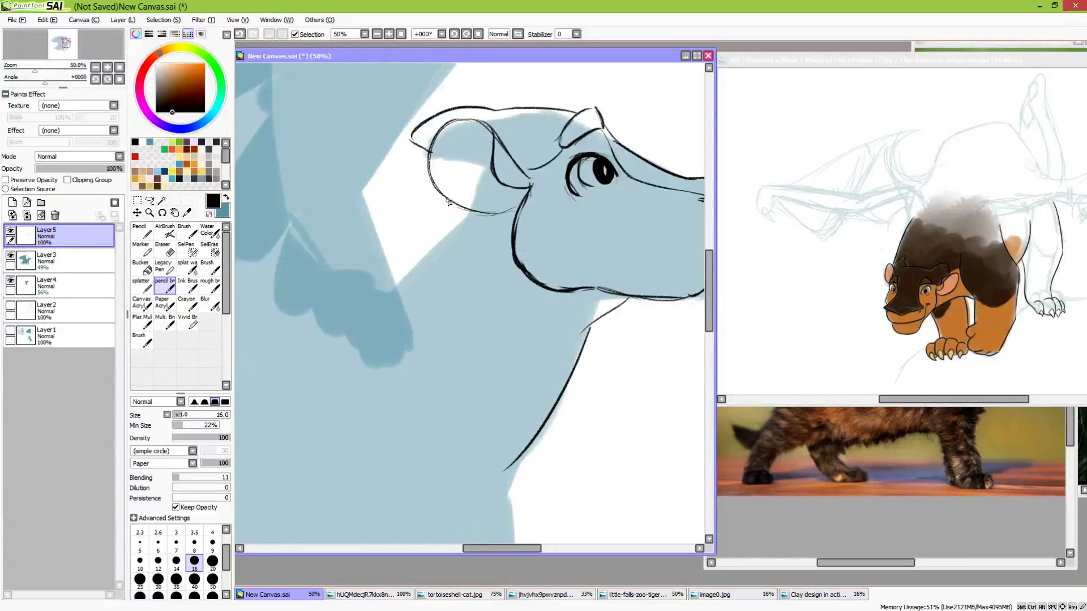
left_click_drag(448, 203, 365, 285)
scroll(439, 232, "down", 5)
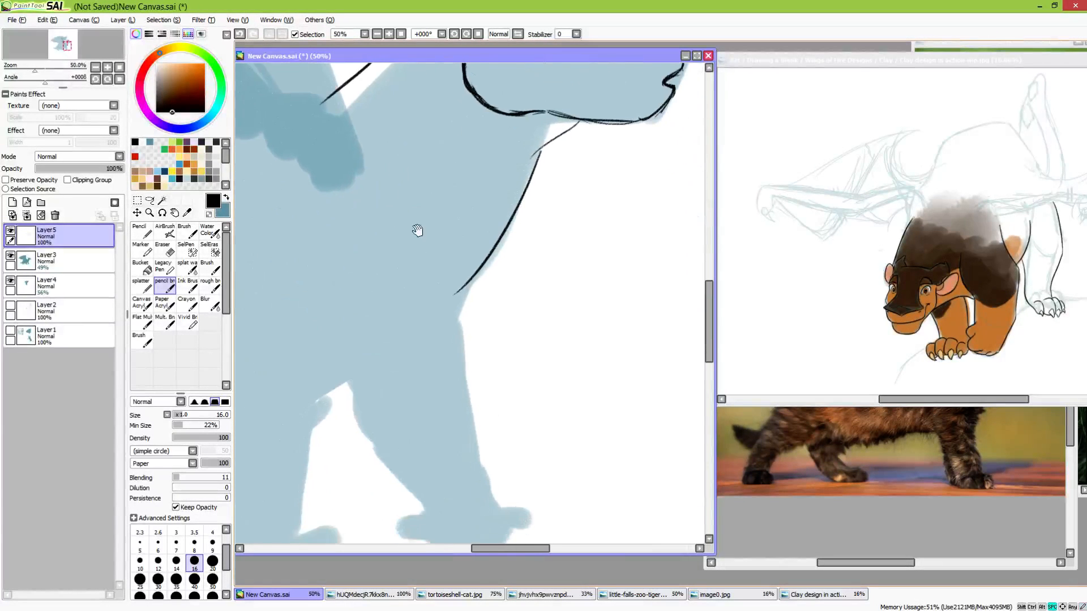
Draw the curved underside of the chest from the far foreleg to the gap between the front legs
left_click_drag(512, 275, 375, 372)
key("ctrl+z")
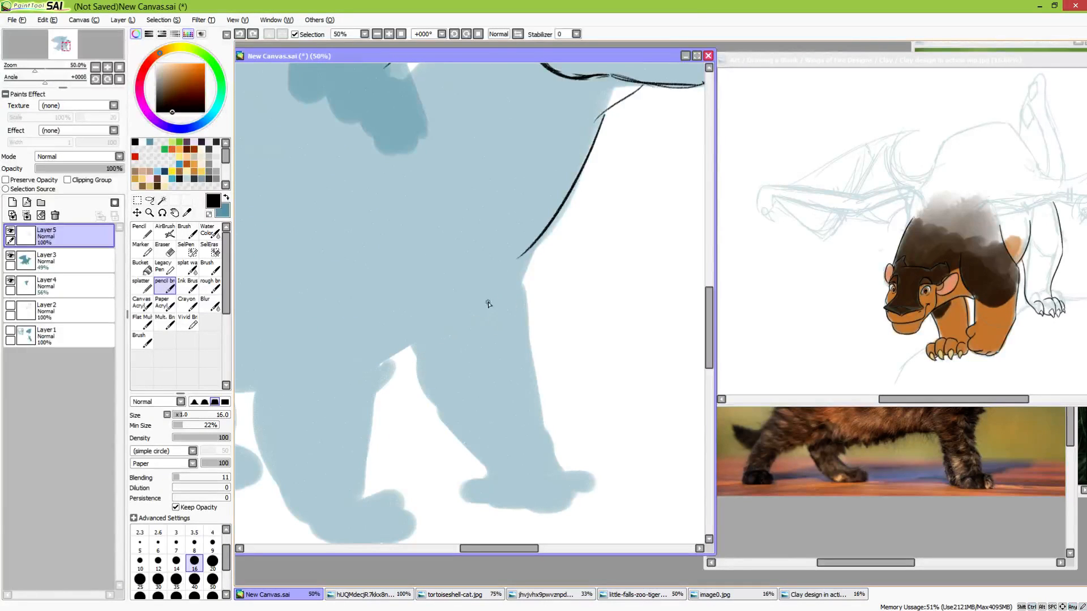
left_click_drag(490, 293, 375, 372)
left_click_drag(485, 363, 429, 324)
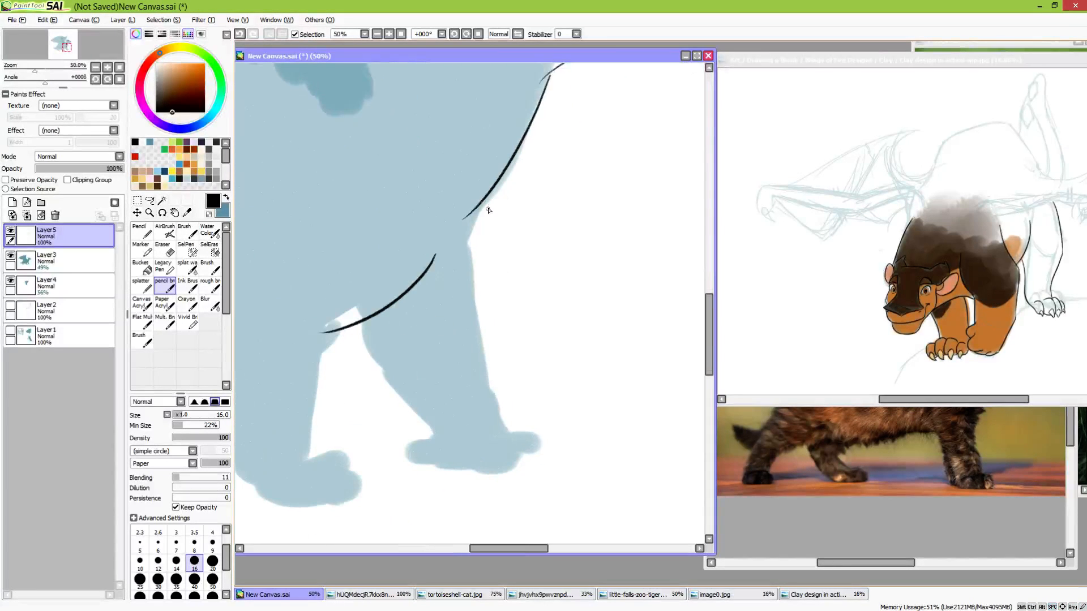
Draw the front of the far foreleg, with a short bulge below the chest and a straight line down toward the ankle
left_click_drag(490, 189, 464, 282)
key("ctrl+z")
mouse_move(488, 193)
left_mouse_down()
mouse_move(465, 284)
mouse_move(475, 288)
mouse_move(497, 417)
left_mouse_up()
key("ctrl+z")
left_click_drag(474, 266, 498, 416)
key("ctrl+z")
left_click_drag(475, 266, 498, 403)
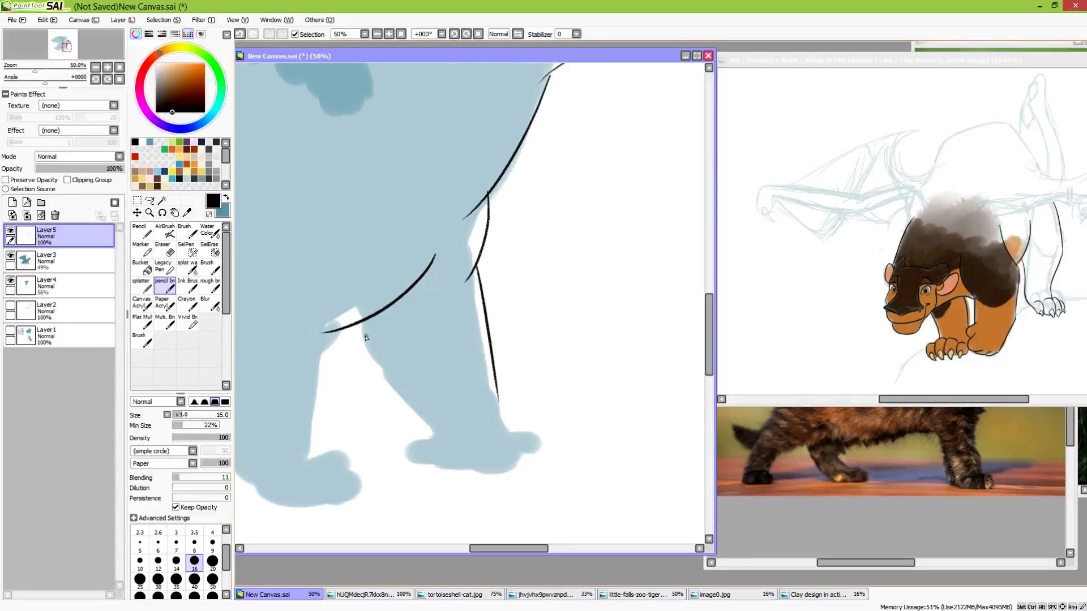
Draw the rear edge of the far foreleg from the chest line down to the paw
left_click_drag(358, 324, 368, 382)
key("ctrl+z")
mouse_move(359, 324)
left_mouse_down()
mouse_move(374, 368)
mouse_move(447, 445)
mouse_move(424, 418)
left_mouse_up()
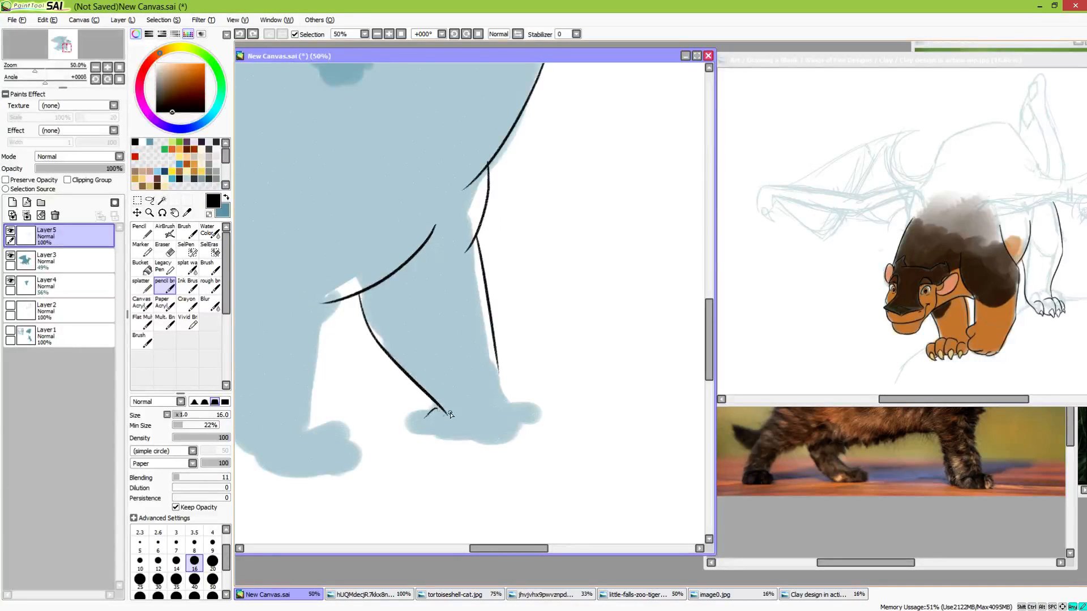
key("ctrl+z")
key("e")
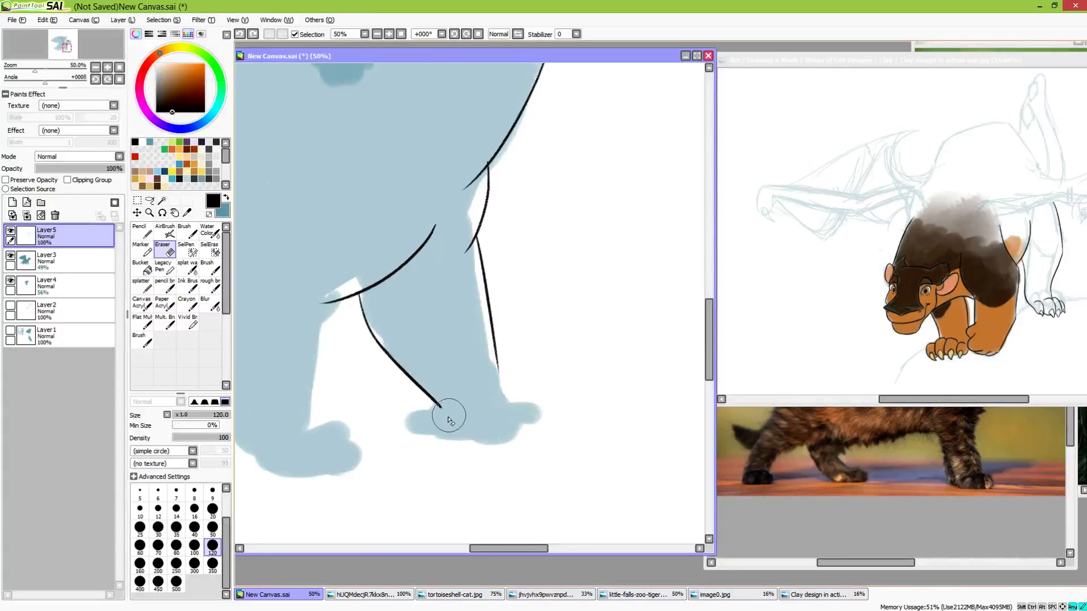
key("e")
Outline the far front paw with rounded toes and extend the leg's front line to meet it
mouse_move(440, 405)
left_mouse_down()
mouse_move(403, 422)
mouse_move(461, 413)
mouse_move(476, 439)
mouse_move(520, 413)
mouse_move(503, 413)
mouse_move(543, 414)
mouse_move(485, 439)
left_mouse_up()
key("ctrl+z")
key("ctrl+z")
key("ctrl+z")
key("ctrl+z")
key("ctrl+z")
key("ctrl+z")
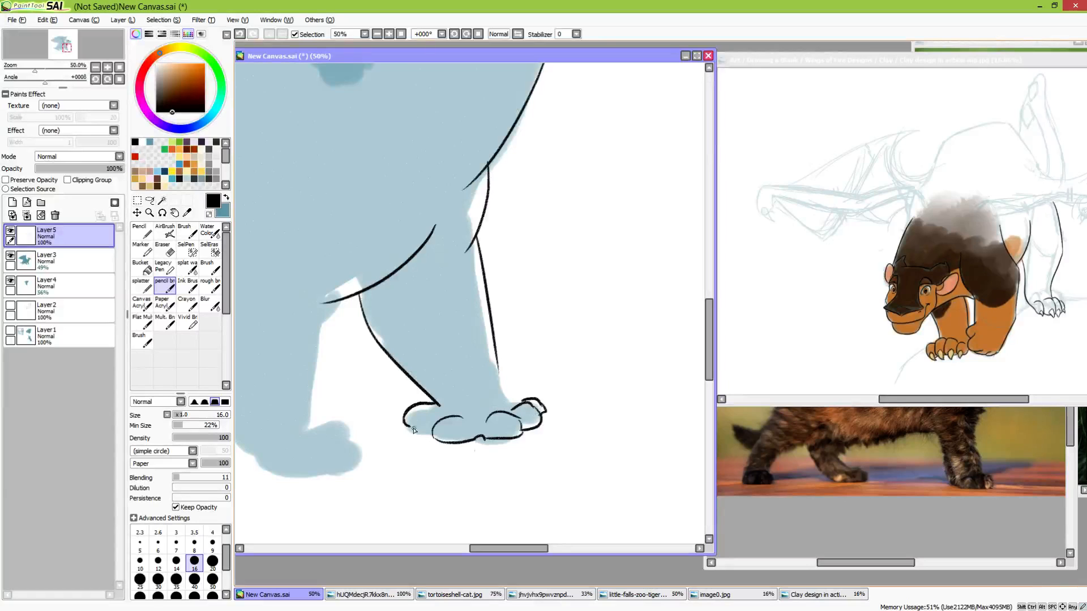
mouse_move(517, 610)
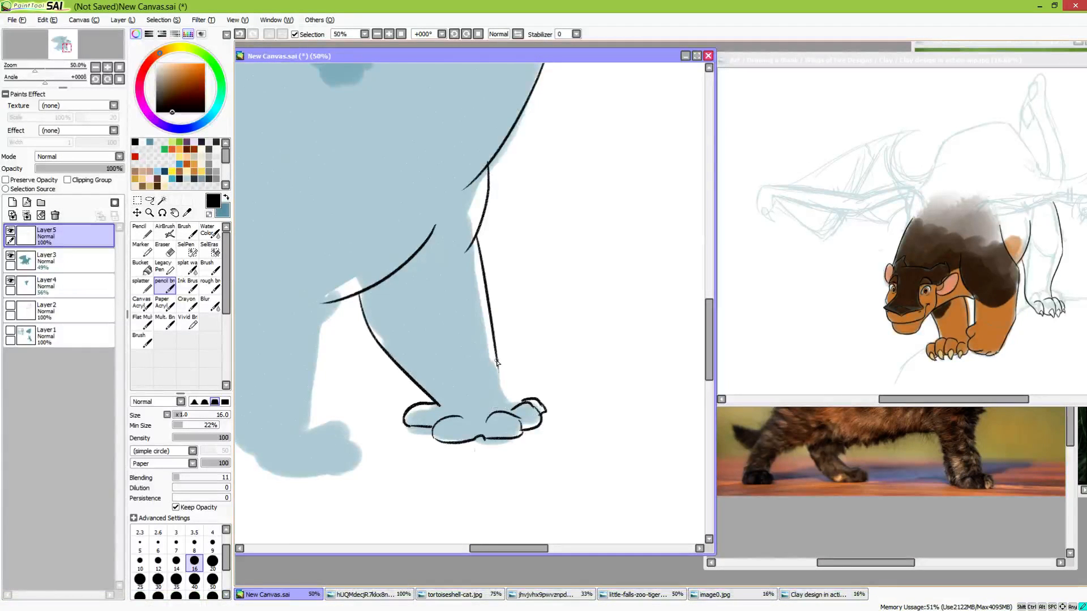
left_click_drag(497, 362, 511, 396)
left_click_drag(479, 423, 612, 413)
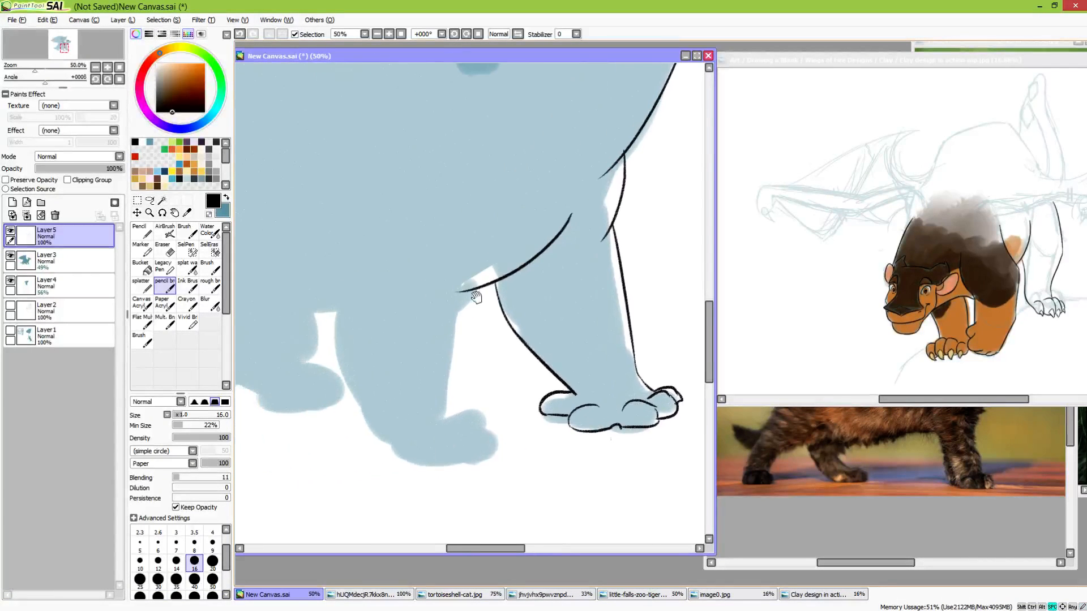
Draw the long curved shoulder line of the near foreleg down to the chest line
left_click_drag(483, 336, 533, 400)
left_click_drag(514, 211, 508, 355)
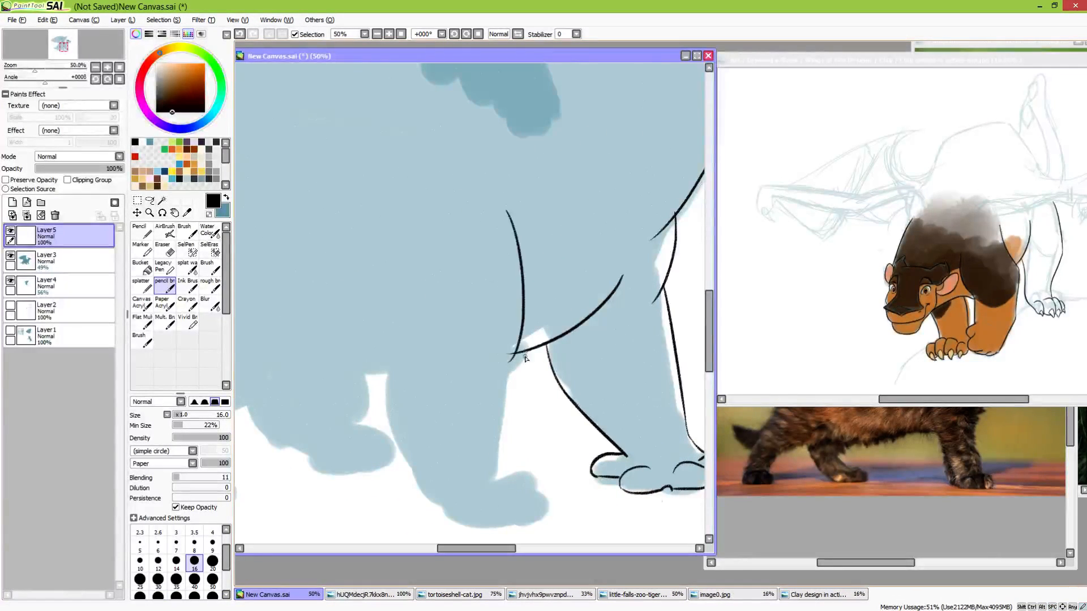
key("ctrl+z")
mouse_move(514, 211)
left_mouse_down()
mouse_move(528, 244)
mouse_move(499, 373)
left_mouse_up()
key("ctrl+z")
key("ctrl+z")
left_click_drag(526, 206, 503, 363)
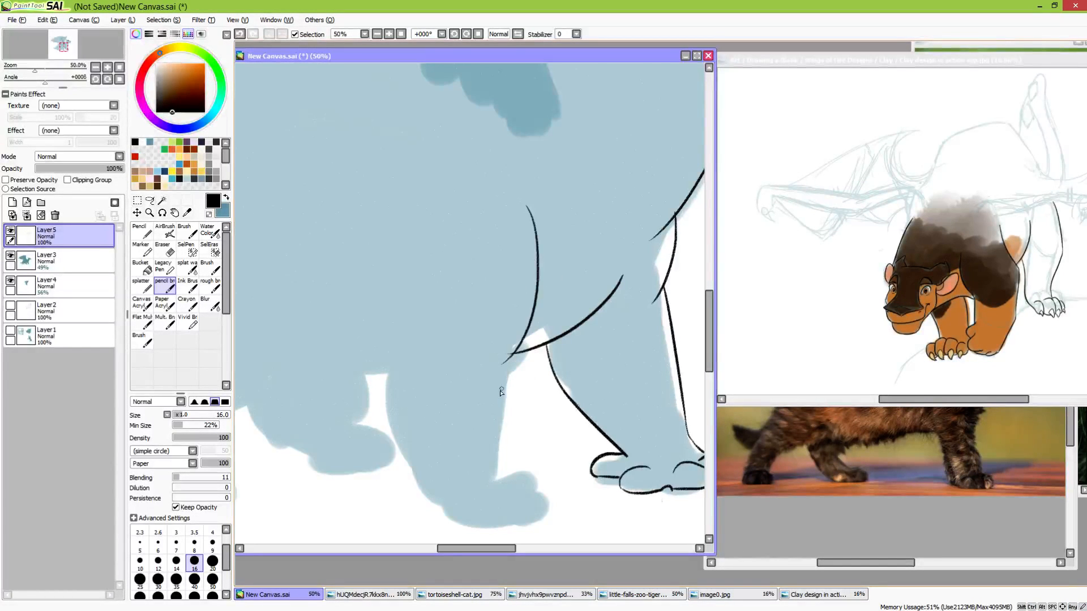
Erase the overlapping line end at the chest and draw the front edge of the near foreleg down to the paw
key("e")
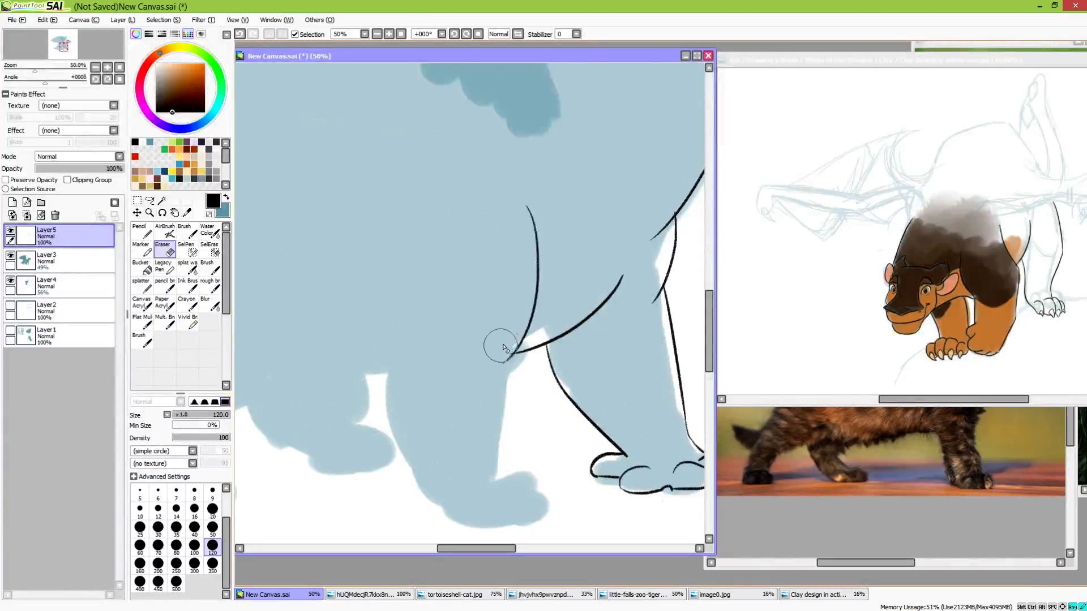
key("b")
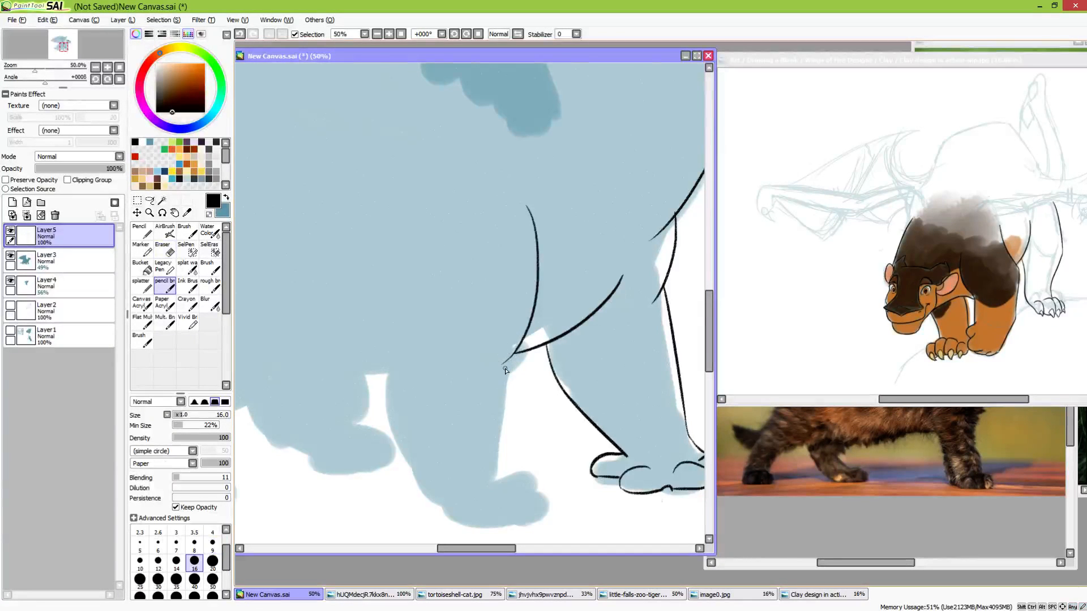
left_click_drag(503, 362, 486, 466)
key("ctrl+z")
mouse_move(514, 354)
left_mouse_down()
mouse_move(496, 375)
mouse_move(490, 462)
mouse_move(501, 414)
left_mouse_up()
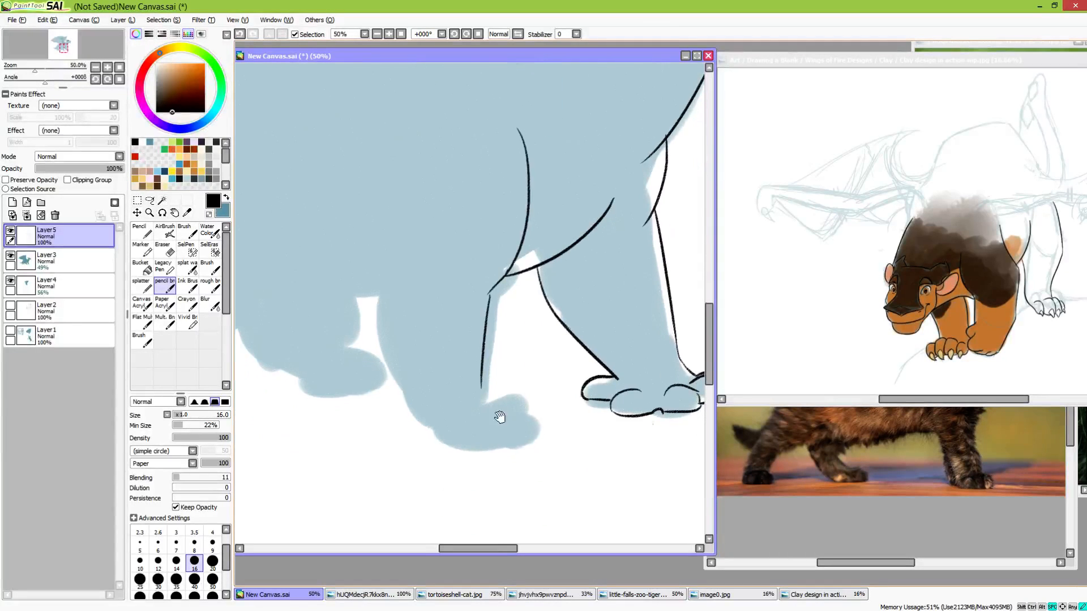
Draw the elbow curve and the rear edge of the near foreleg down to the heel
mouse_move(394, 213)
left_mouse_down()
mouse_move(384, 372)
mouse_move(430, 426)
left_mouse_up()
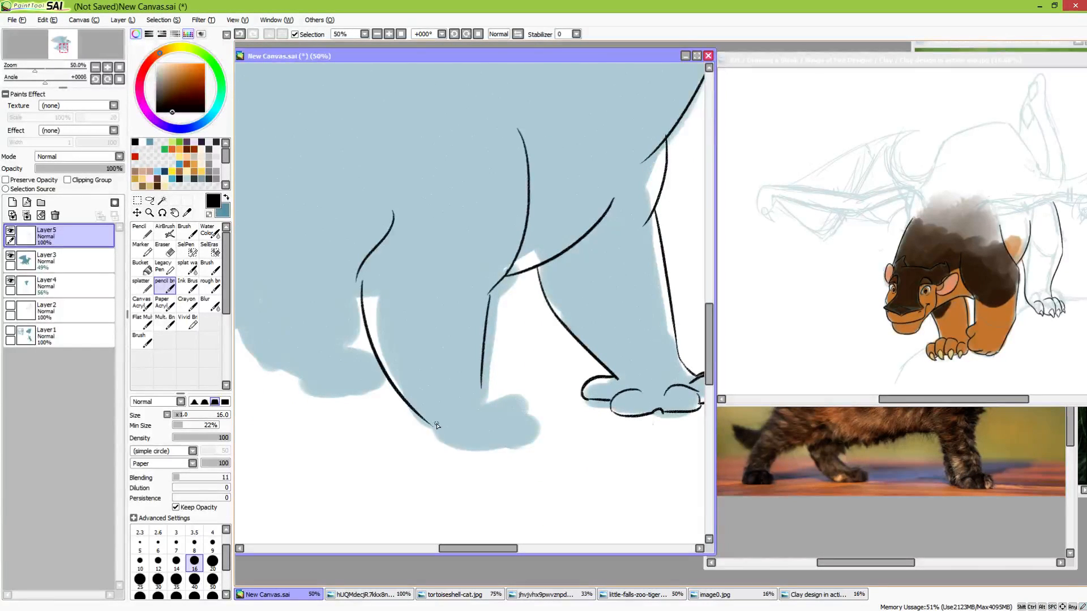
key("ctrl+z")
mouse_move(357, 277)
left_mouse_down()
mouse_move(364, 328)
mouse_move(417, 406)
left_mouse_up()
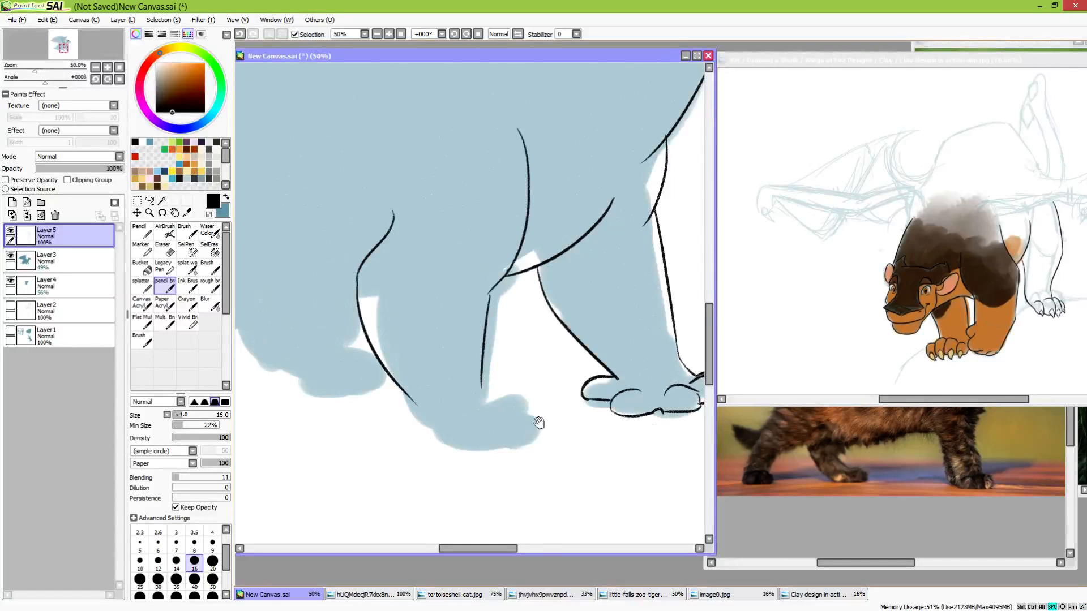
mouse_move(541, 425)
left_mouse_down()
mouse_move(470, 357)
mouse_move(479, 370)
left_mouse_up()
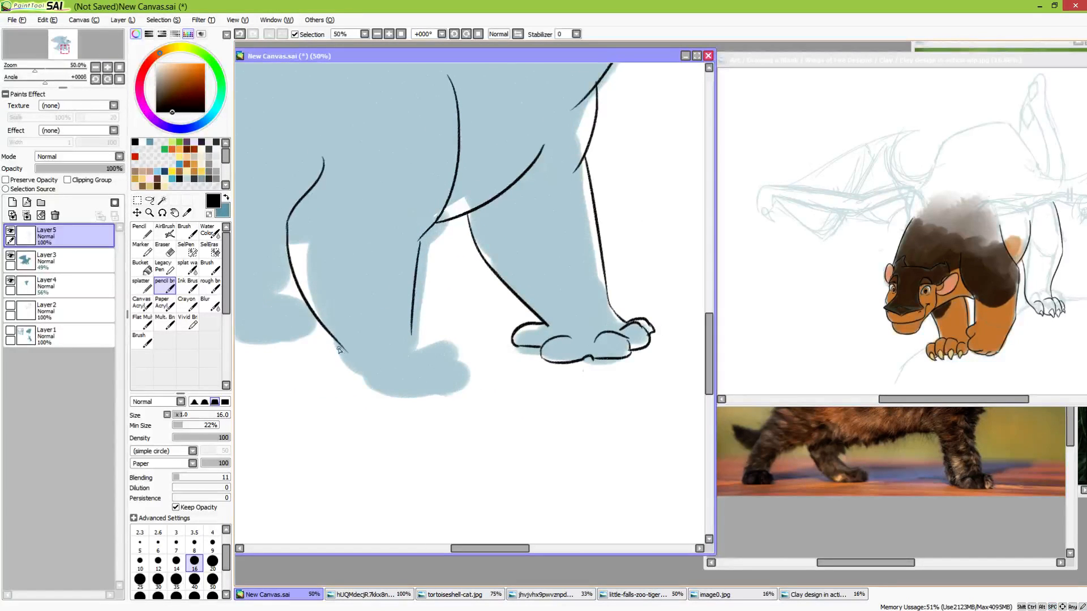
left_click_drag(339, 350, 351, 367)
Add small claw lines to the toes of the far front paw
left_click_drag(606, 345, 531, 376)
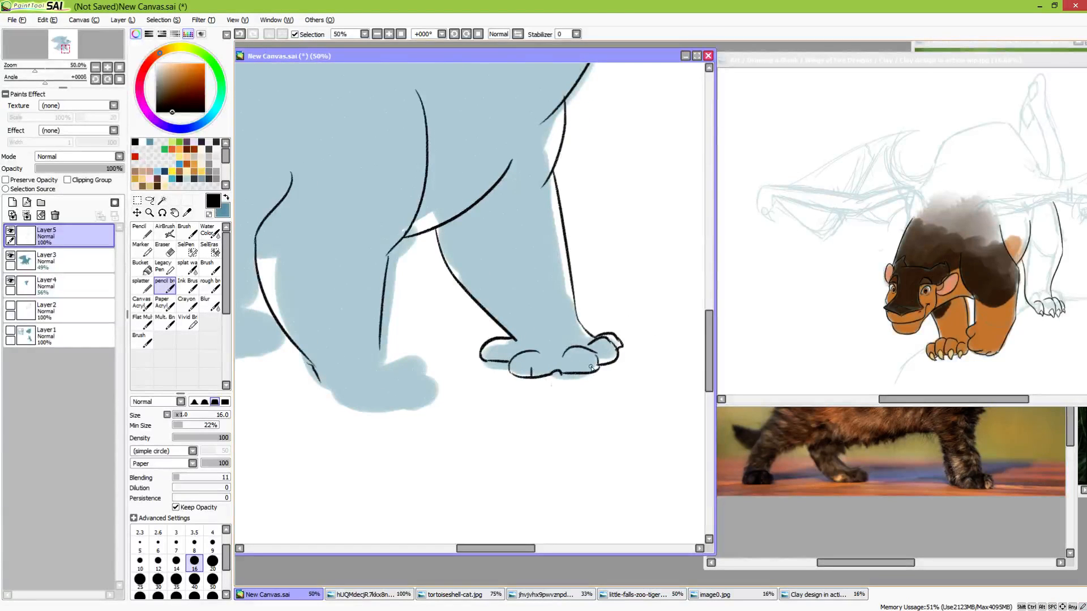
left_click_drag(606, 412, 578, 327)
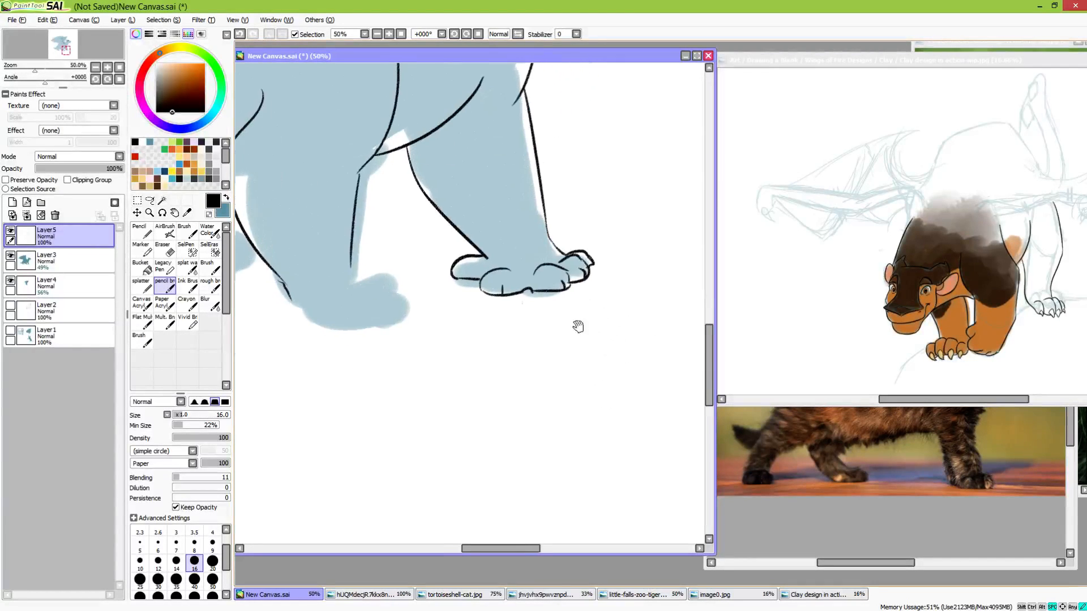
left_click_drag(491, 209, 503, 297)
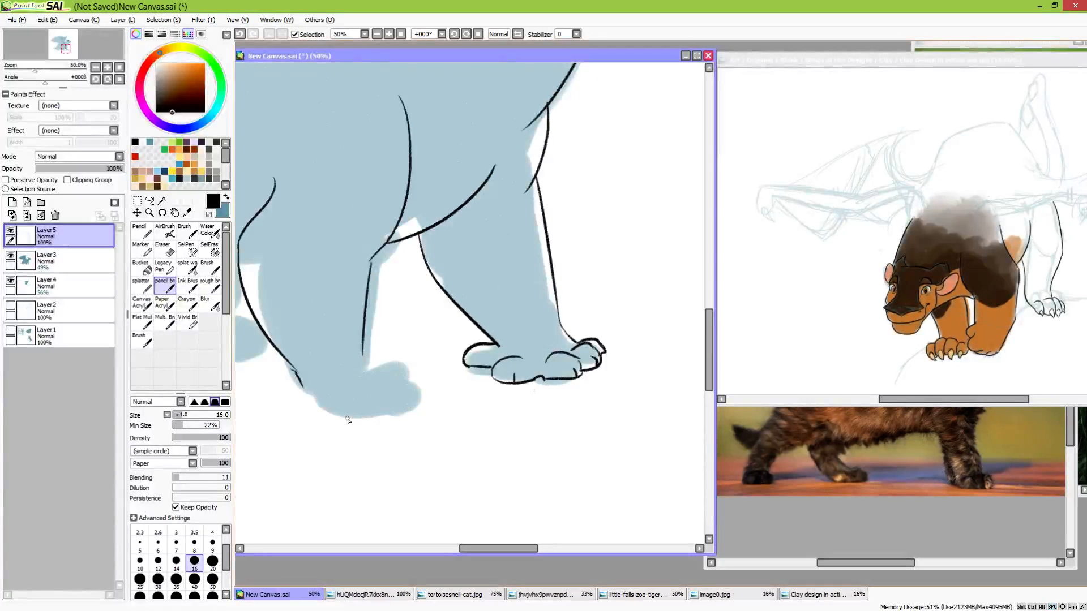
Draw the near front paw with three curved toe lines, a heel and a sole line
mouse_move(304, 387)
left_mouse_down()
mouse_move(312, 405)
mouse_move(403, 407)
mouse_move(404, 382)
mouse_move(415, 402)
left_mouse_up()
key("ctrl+z")
key("ctrl+z")
key("ctrl+z")
mouse_move(381, 385)
left_mouse_down()
mouse_move(415, 407)
mouse_move(414, 390)
mouse_move(395, 375)
left_mouse_up()
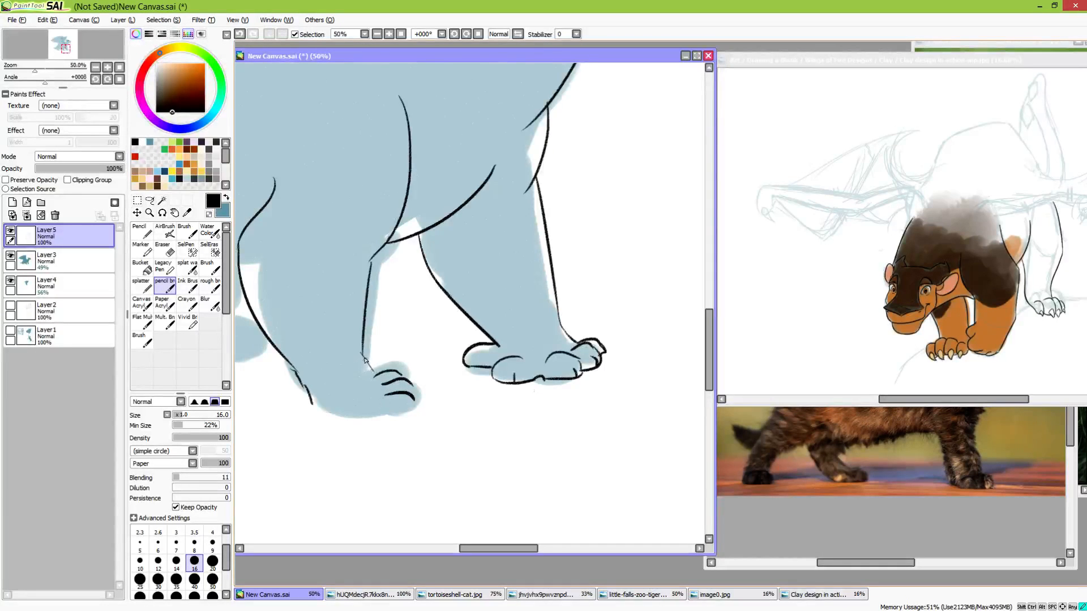
left_click_drag(363, 357, 372, 371)
left_click_drag(297, 367, 312, 406)
mouse_move(317, 410)
left_mouse_down()
mouse_move(477, 424)
mouse_move(510, 438)
mouse_move(511, 463)
mouse_move(570, 427)
left_mouse_up()
left_click_drag(529, 369, 507, 425)
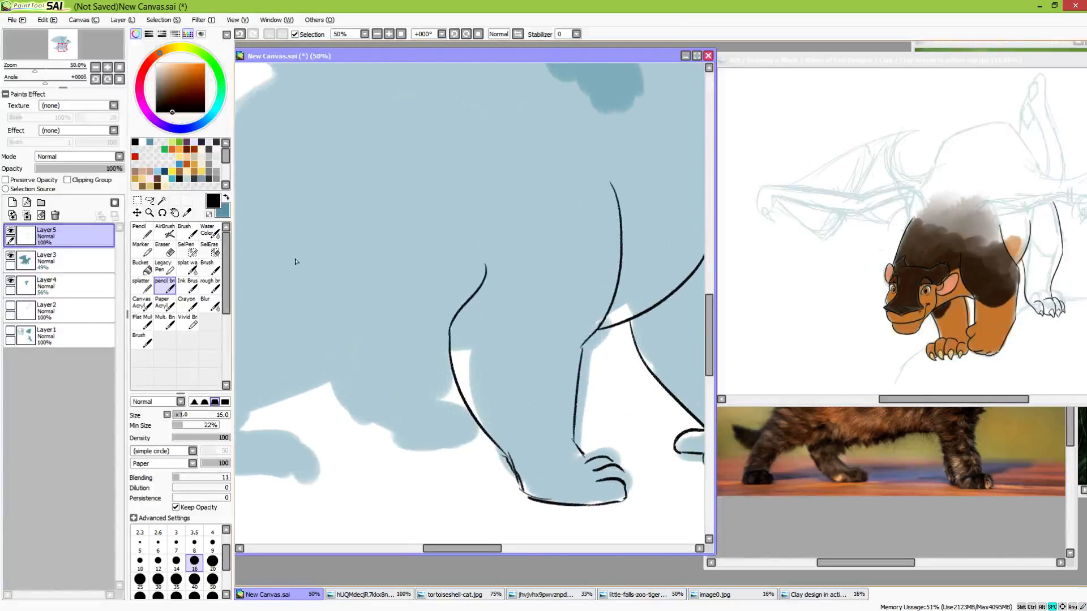
mouse_move(333, 334)
left_mouse_down()
mouse_move(456, 358)
mouse_move(468, 379)
mouse_move(417, 346)
mouse_move(478, 340)
left_mouse_up()
key("ctrl+z")
left_click_drag(369, 342, 476, 343)
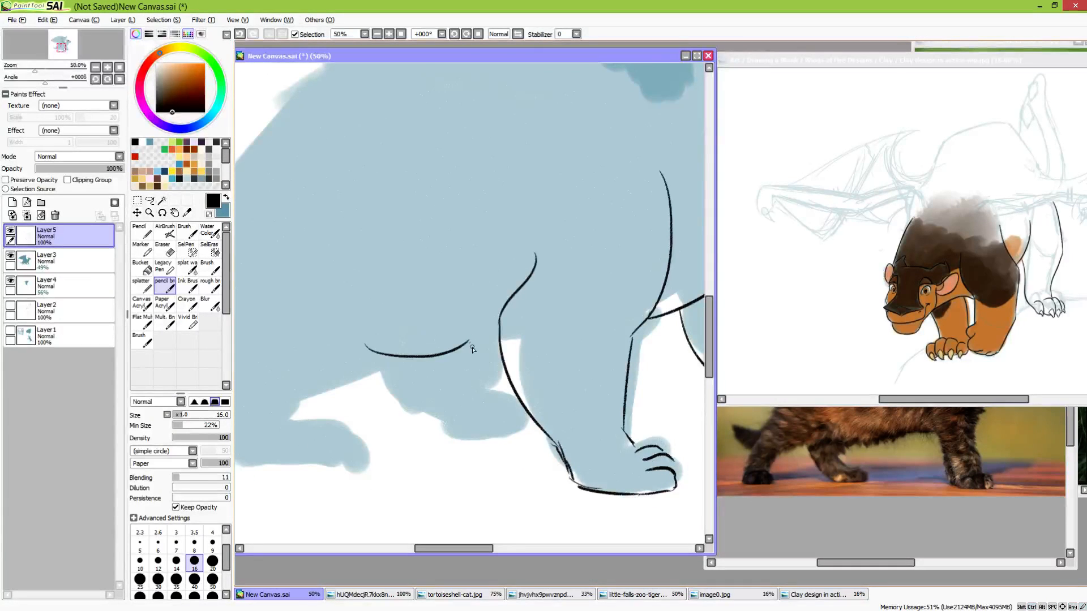
key("ctrl+z")
left_click_drag(381, 351, 583, 308)
key("ctrl+z")
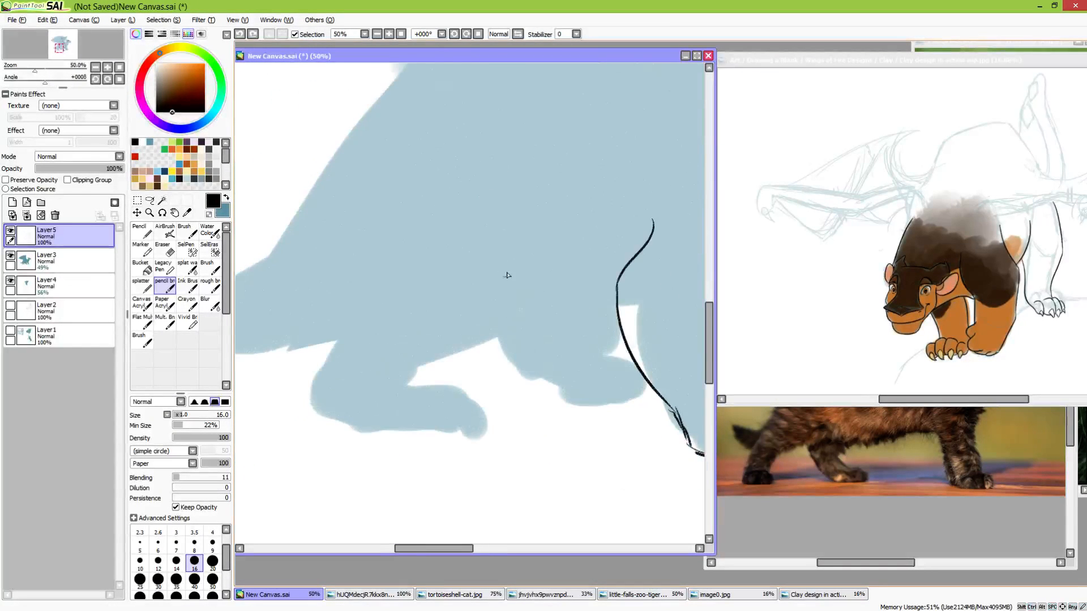
Draw the near hind leg's front and rear thigh lines, its underside and the back of the lower leg
mouse_move(506, 191)
left_mouse_down()
mouse_move(527, 308)
mouse_move(393, 371)
mouse_move(433, 422)
left_mouse_up()
mouse_move(421, 175)
left_mouse_down()
mouse_move(376, 290)
mouse_move(390, 334)
mouse_move(334, 429)
left_mouse_up()
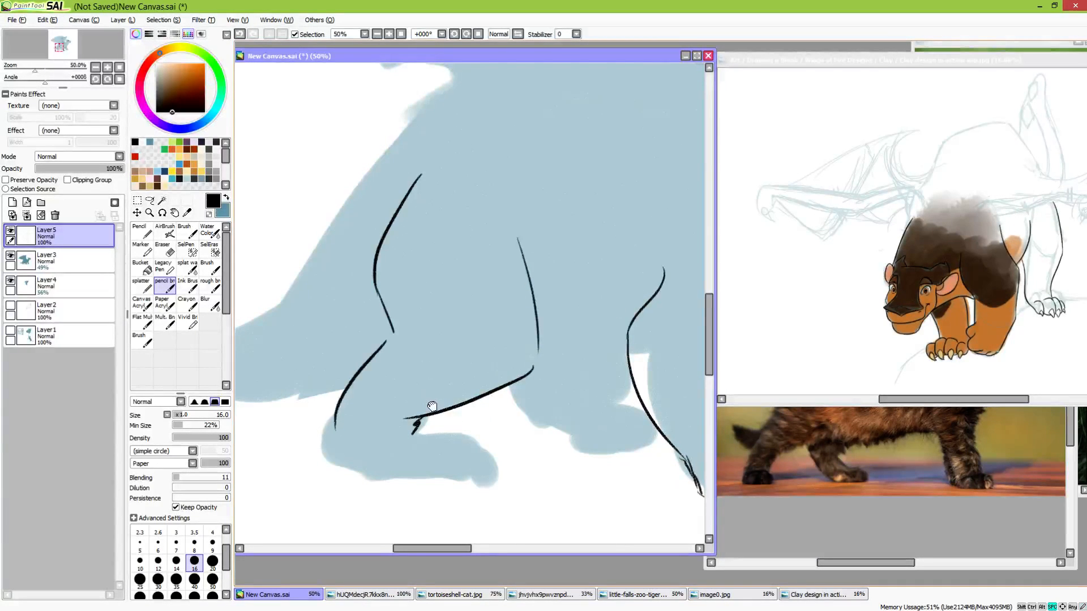
left_click_drag(432, 407, 311, 392)
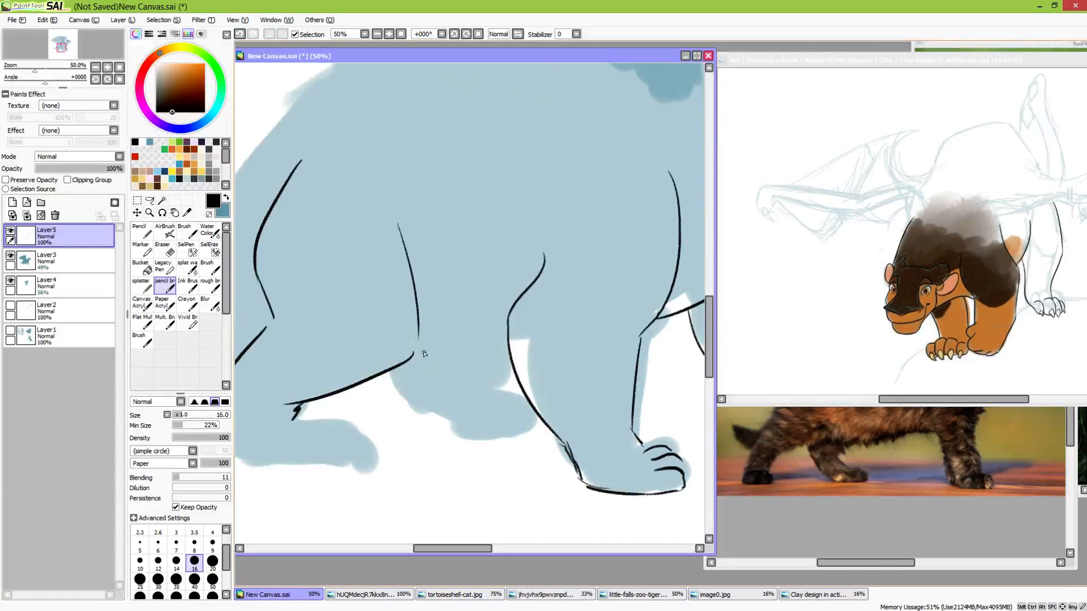
Draw the belly line from the near hind knee toward the elbow of the near foreleg
mouse_move(417, 357)
left_mouse_down()
mouse_move(418, 325)
mouse_move(421, 352)
mouse_move(484, 333)
left_mouse_up()
key("ctrl+z")
left_click_drag(415, 355, 500, 336)
mouse_move(579, 321)
left_mouse_down()
mouse_move(464, 369)
mouse_move(493, 350)
mouse_move(494, 286)
left_mouse_up()
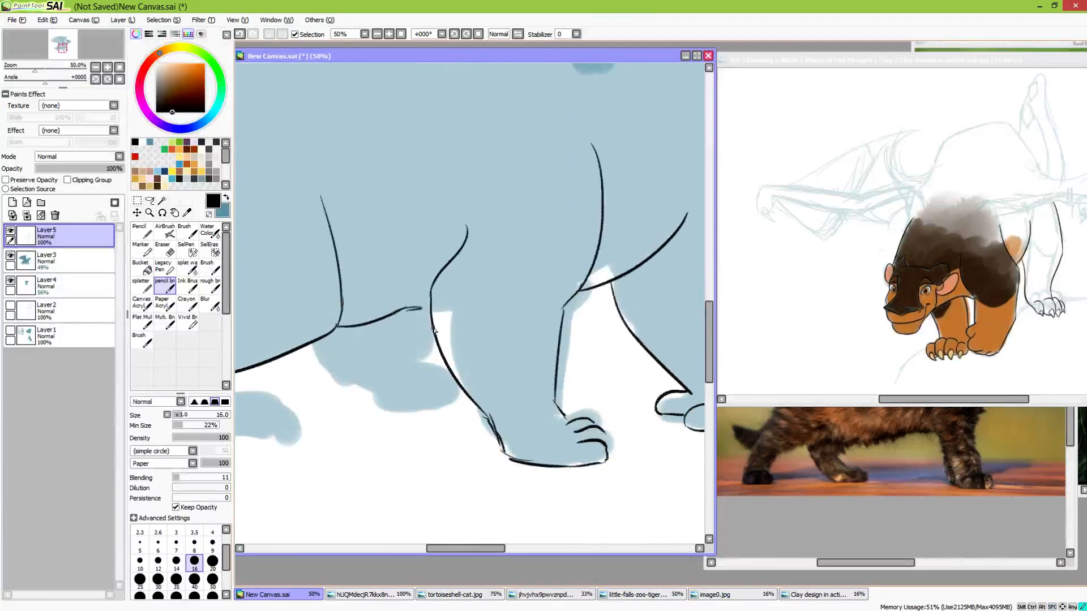
Draw the front and rear edges of the far hind leg below the belly
left_click_drag(434, 329, 413, 357)
mouse_move(314, 345)
left_mouse_down()
mouse_move(332, 388)
mouse_move(396, 410)
left_mouse_up()
left_click_drag(385, 389, 577, 568)
left_click_drag(478, 357, 558, 287)
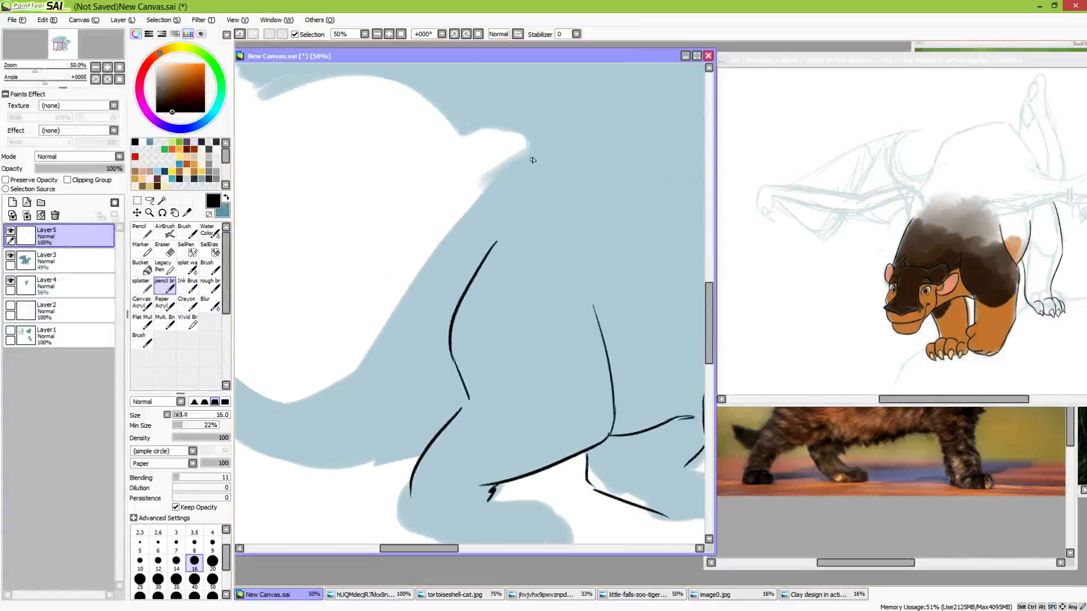
Outline the rump and tail, running down the upper edge to the tip and back along the underside
mouse_move(531, 149)
left_mouse_down()
mouse_move(403, 337)
mouse_move(422, 304)
mouse_move(408, 342)
mouse_move(557, 260)
left_mouse_up()
key("ctrl+z")
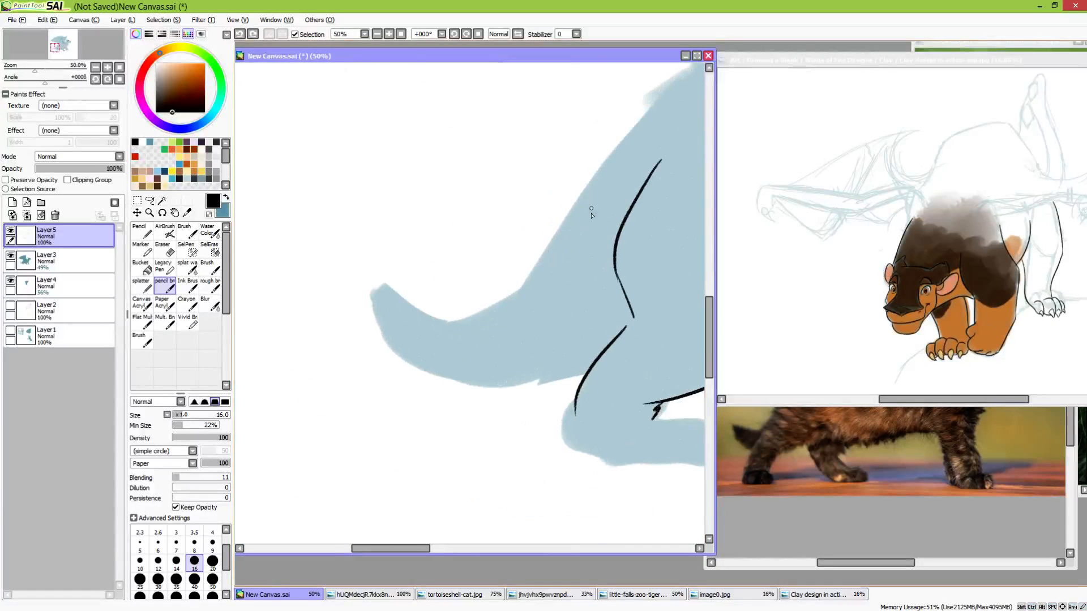
left_click_drag(591, 214, 477, 279)
mouse_move(272, 349)
left_mouse_down()
mouse_move(369, 370)
mouse_move(427, 324)
mouse_move(533, 180)
mouse_move(595, 141)
left_mouse_up()
left_click_drag(440, 345, 519, 260)
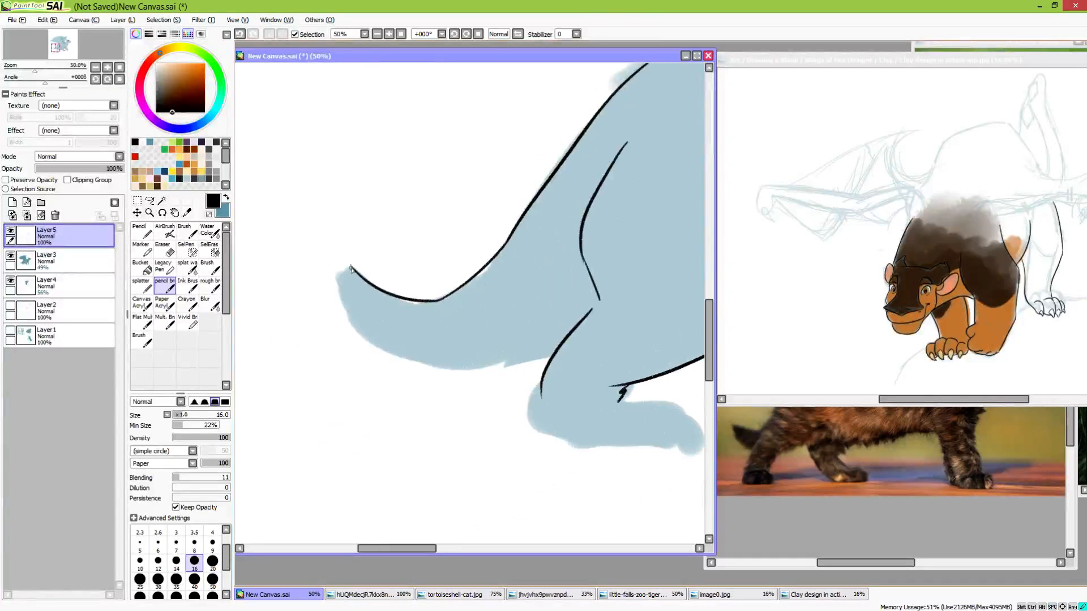
mouse_move(351, 268)
left_mouse_down()
mouse_move(340, 280)
mouse_move(389, 352)
mouse_move(523, 363)
mouse_move(478, 287)
mouse_move(476, 355)
left_mouse_up()
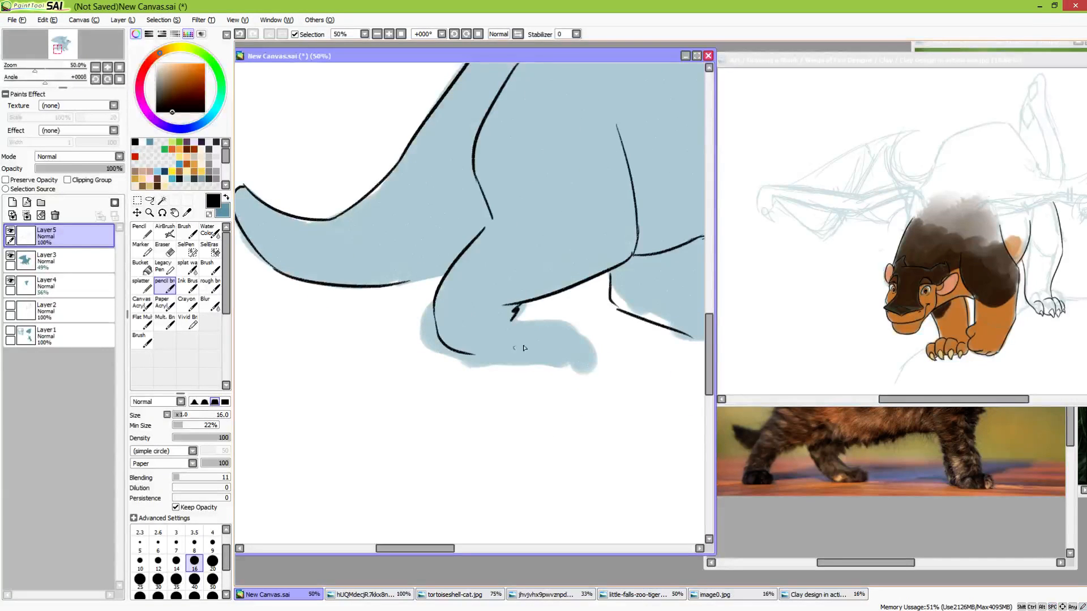
Draw the top, sole and toes of the near hind foot
mouse_move(512, 321)
left_mouse_down()
mouse_move(576, 323)
mouse_move(600, 343)
left_mouse_up()
left_click_drag(482, 360, 606, 365)
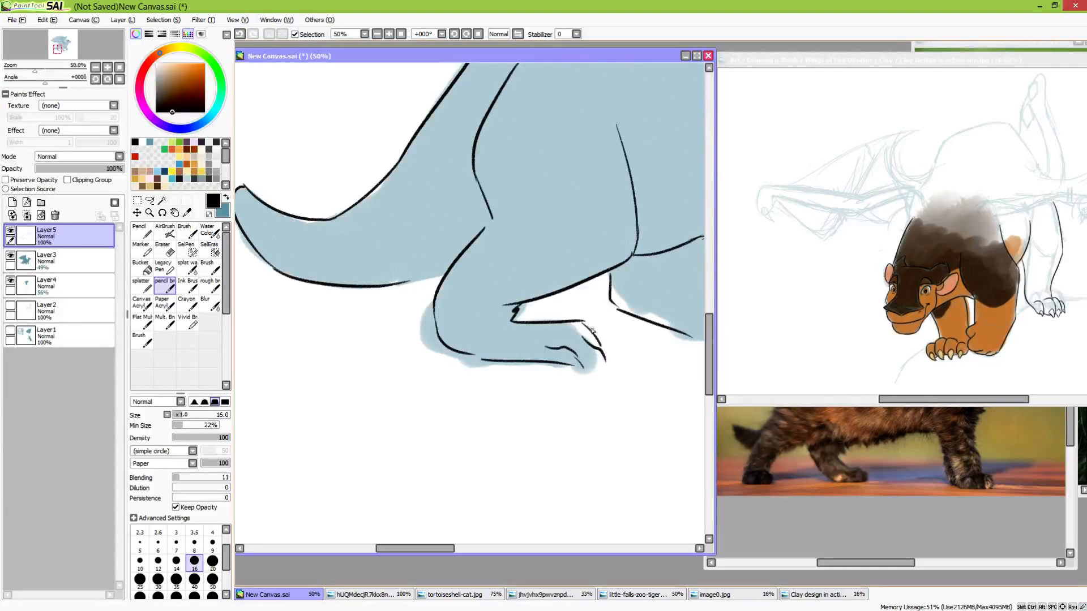
left_click_drag(587, 326, 616, 357)
Draw the toes and sole of the far hind paw behind the near foreleg
mouse_move(696, 330)
left_mouse_down()
mouse_move(466, 444)
mouse_move(530, 441)
left_mouse_up()
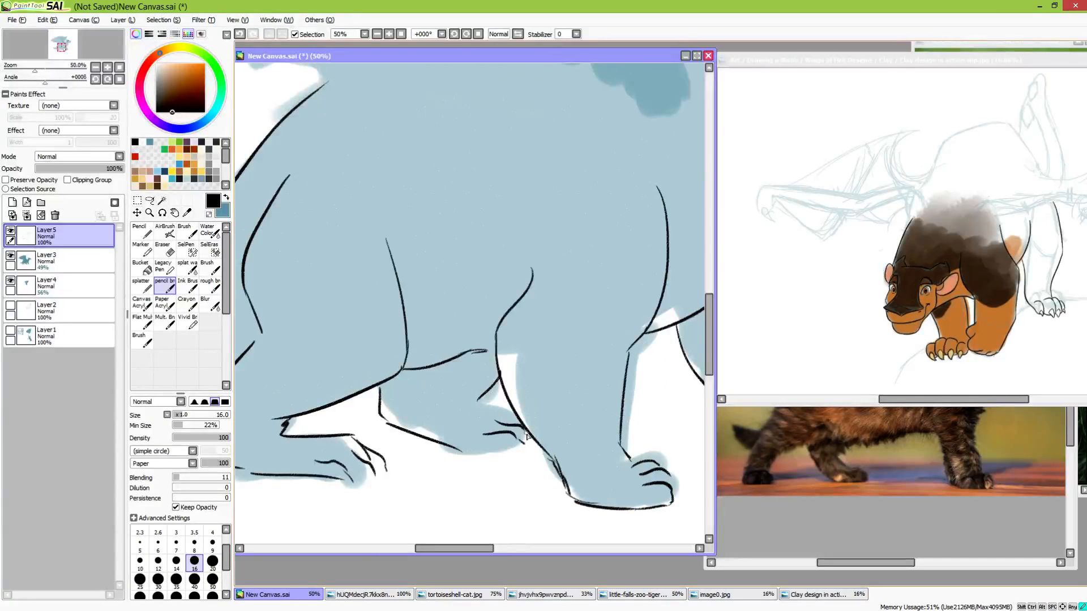
left_click_drag(458, 451, 519, 445)
left_click_drag(474, 301, 414, 514)
left_click_drag(553, 439, 473, 385)
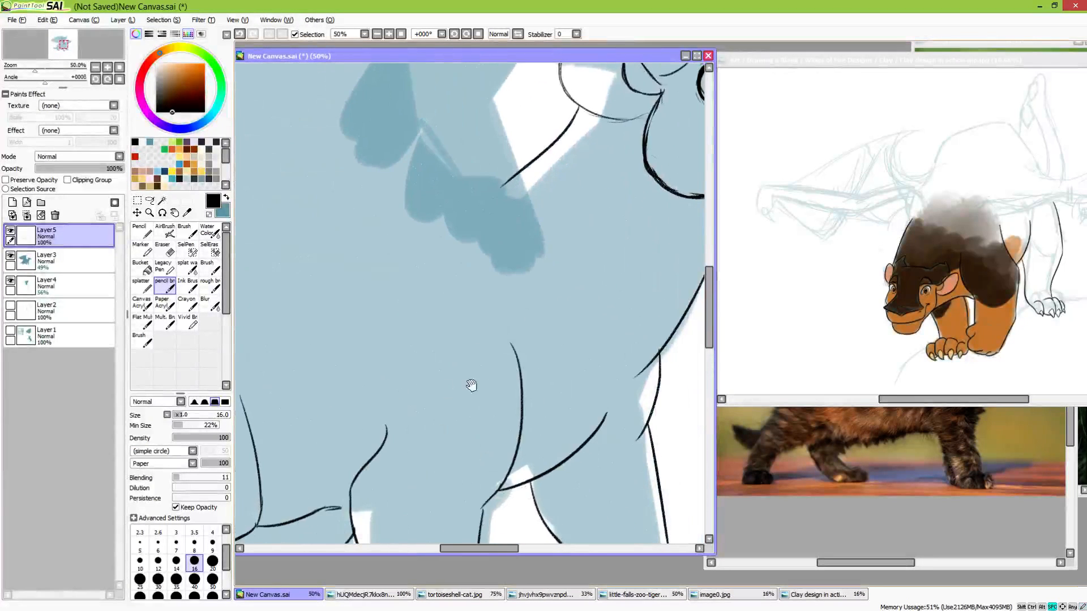
scroll(577, 332, "down", 2)
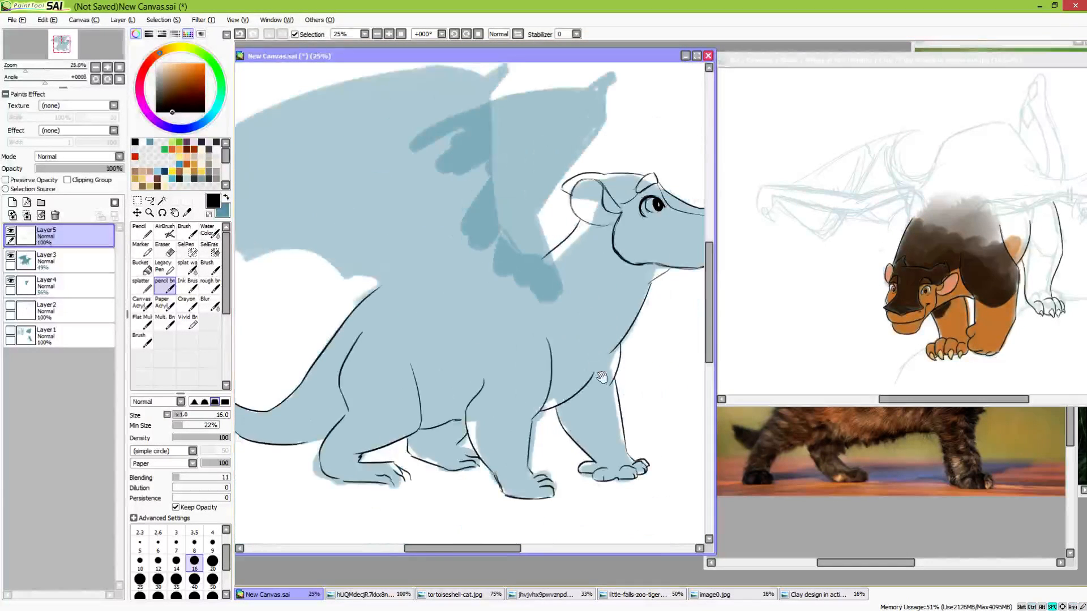
left_click_drag(600, 378, 578, 260)
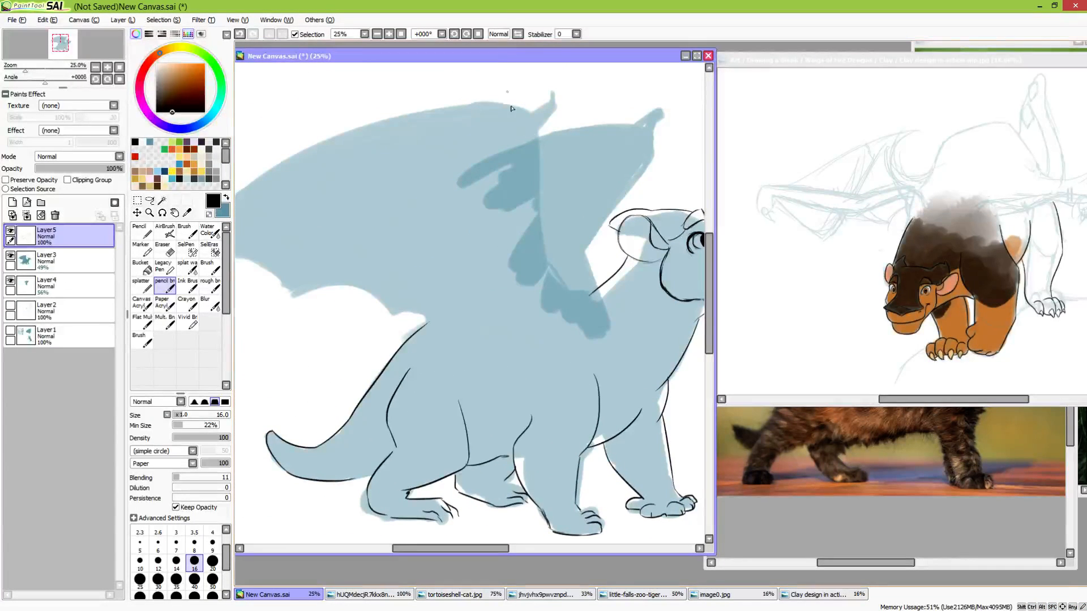
Ink the front and rear edges of the near wing's arm, from the wrist down to the shoulder
mouse_move(539, 127)
left_mouse_down()
mouse_move(543, 283)
mouse_move(584, 310)
left_mouse_up()
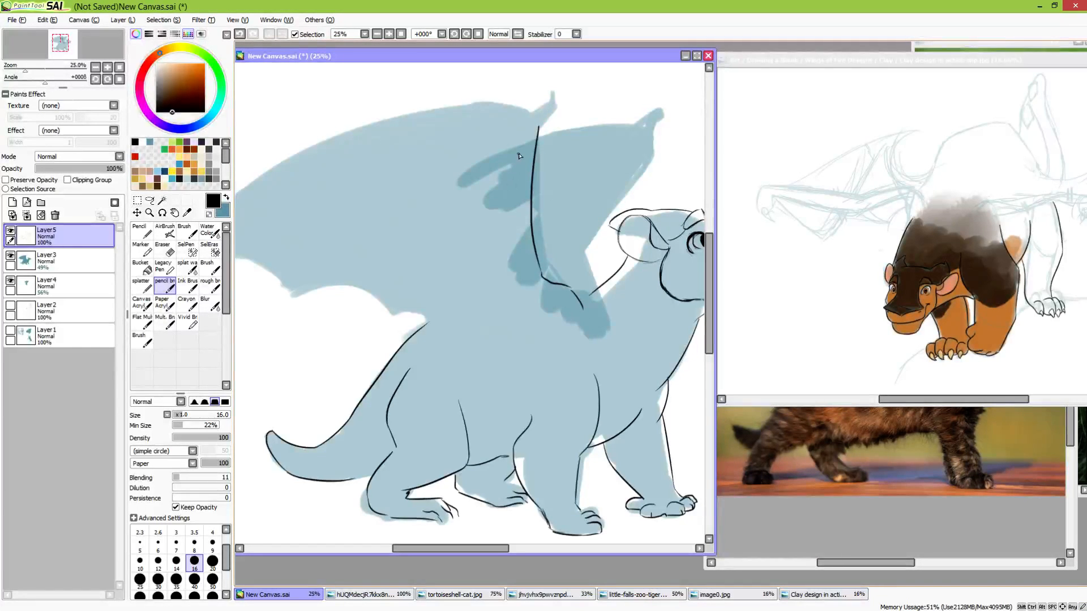
mouse_move(520, 150)
left_mouse_down()
mouse_move(516, 271)
mouse_move(542, 301)
mouse_move(550, 338)
left_mouse_up()
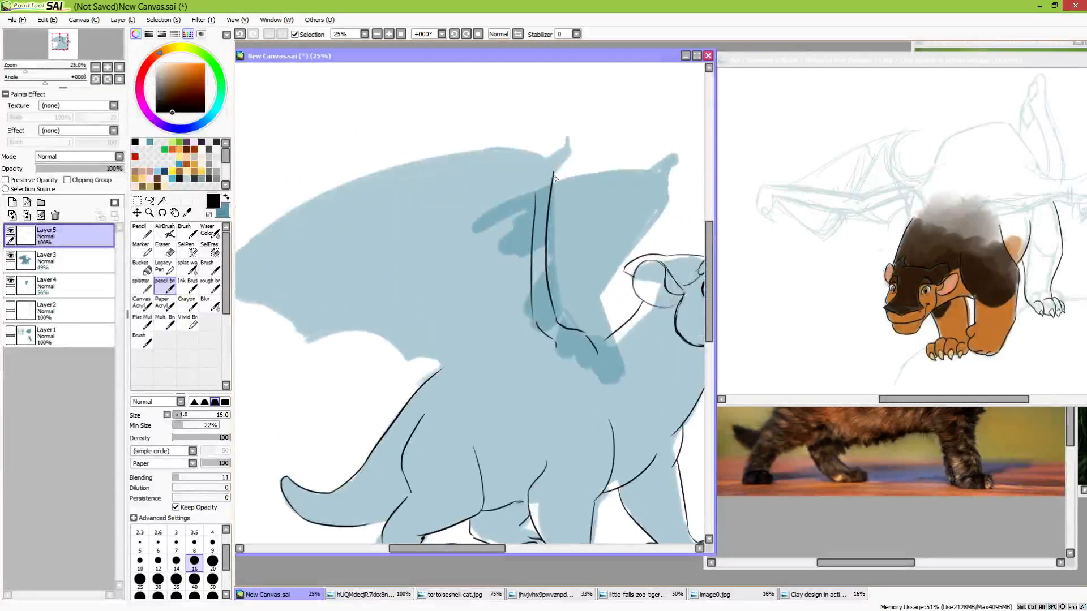
left_click_drag(554, 174, 561, 162)
key("ctrl+z")
Outline the near wing's upper edge as one long arc from the outer tip to the wrist
key("space")
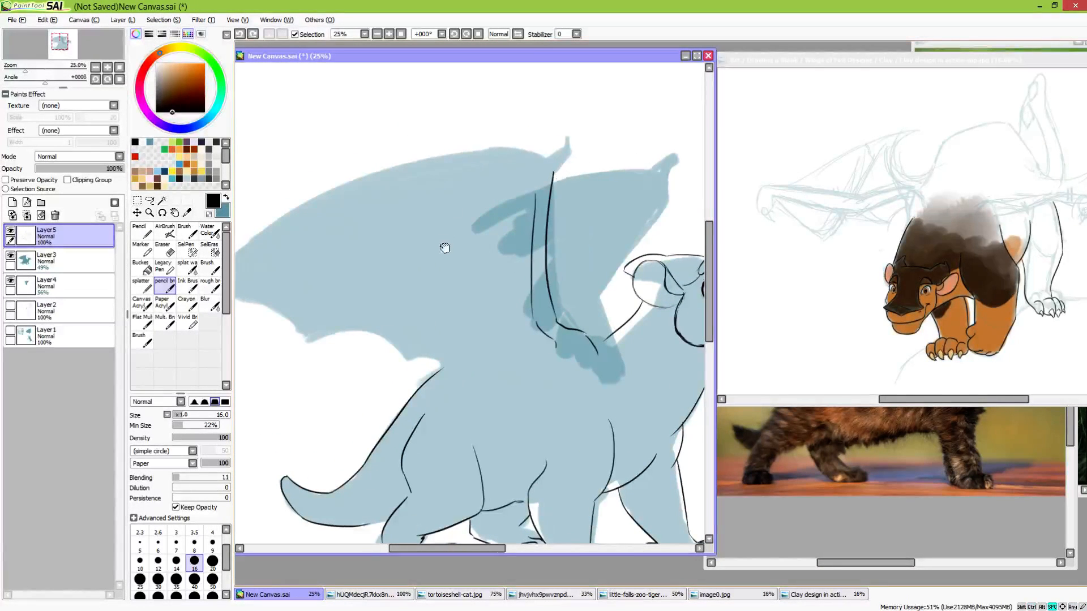
left_click_drag(444, 248, 529, 229)
left_click_drag(295, 268, 559, 127)
key("ctrl+z")
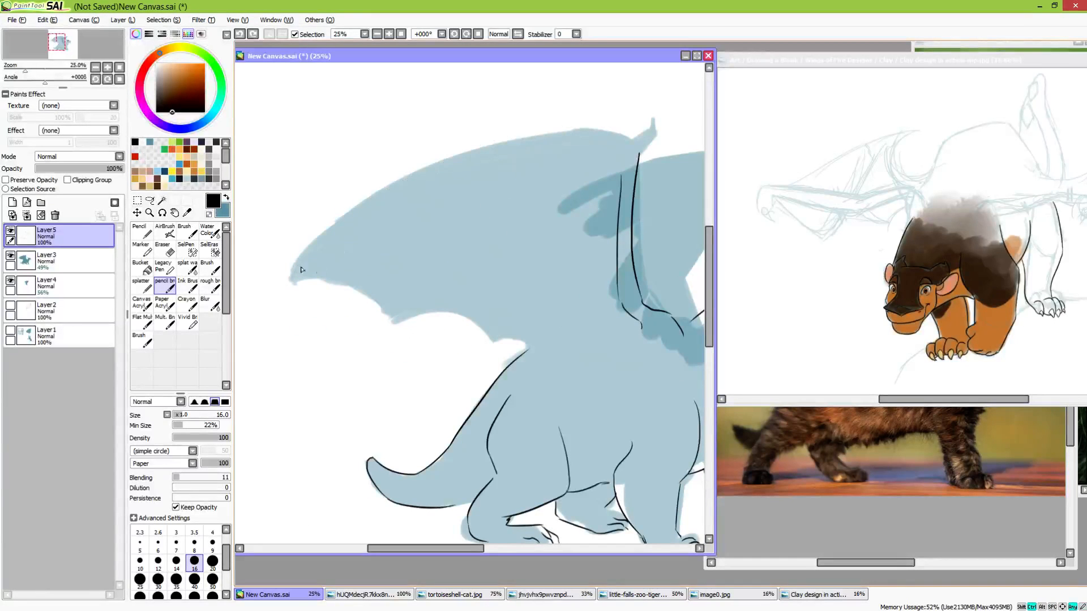
mouse_move(283, 283)
left_mouse_down()
mouse_move(517, 164)
mouse_move(573, 163)
left_mouse_up()
key("ctrl+z")
left_click_drag(281, 284, 617, 134)
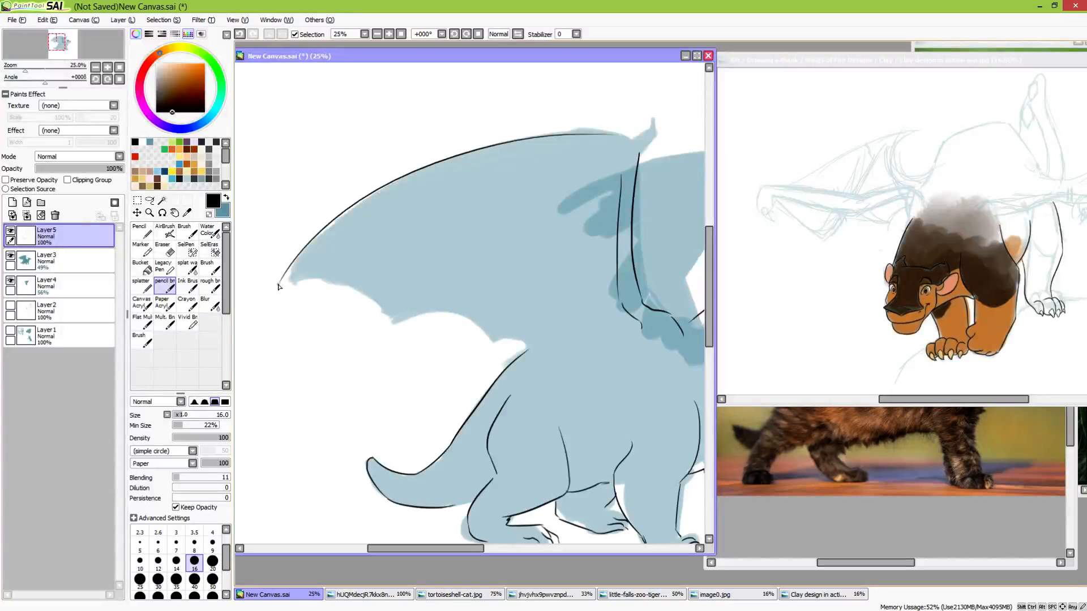
Draw the near wing's scalloped trailing edge from the outer tip to where the membrane meets the back
left_click_drag(283, 284, 473, 342)
key("ctrl+z")
left_click_drag(376, 315, 486, 340)
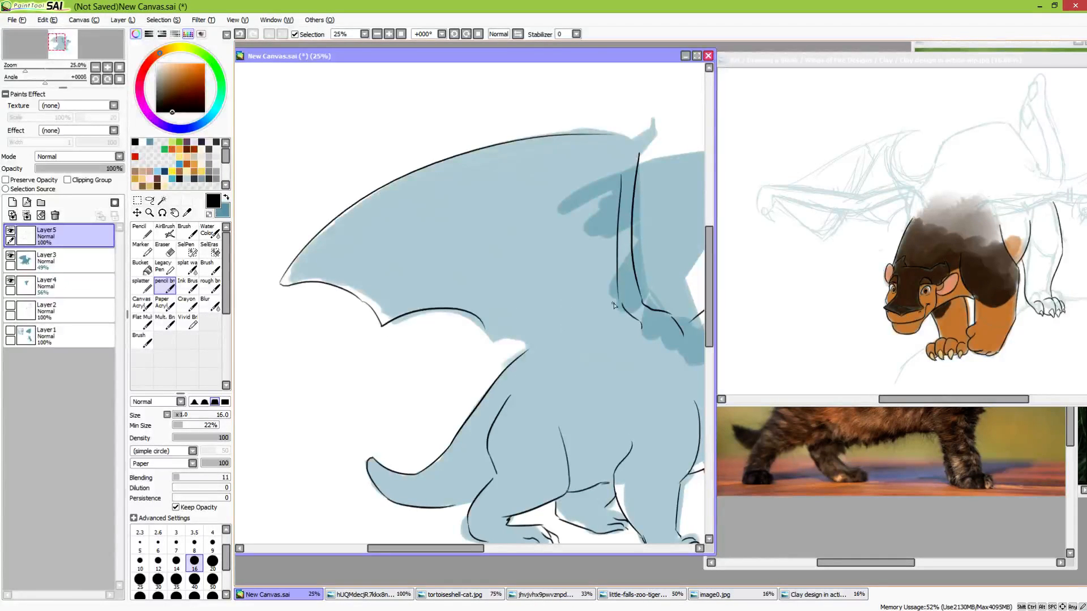
left_click_drag(614, 306, 506, 343)
key("ctrl+z")
mouse_move(617, 301)
left_mouse_down()
mouse_move(501, 325)
mouse_move(543, 363)
left_mouse_up()
key("ctrl+z")
left_click_drag(567, 353, 532, 391)
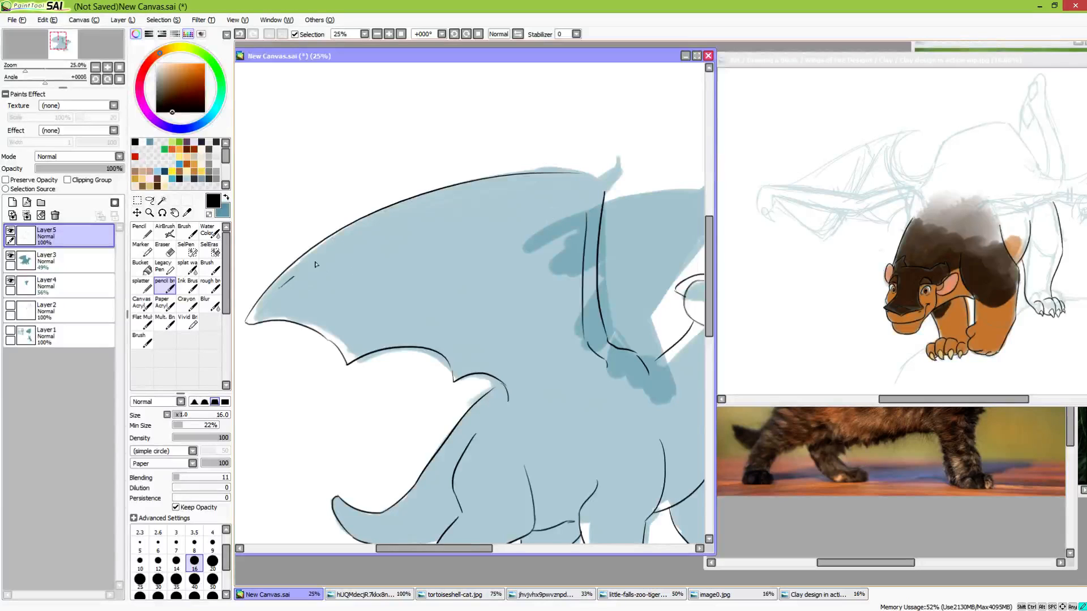
Draw the near wing's finger bones: one line parallel to the upper edge and two fanning across the membrane
left_click_drag(281, 286, 538, 193)
key("ctrl+z")
left_click_drag(279, 298, 571, 199)
key("ctrl+z")
mouse_move(258, 310)
left_mouse_down()
mouse_move(563, 190)
mouse_move(585, 197)
left_mouse_up()
key("ctrl+z")
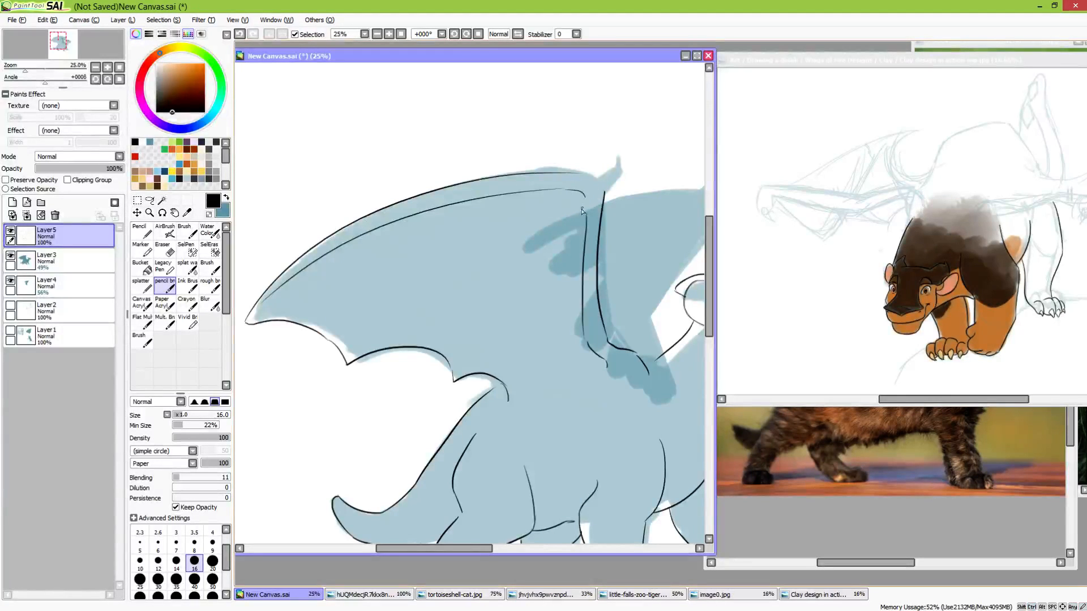
left_click_drag(374, 326, 552, 211)
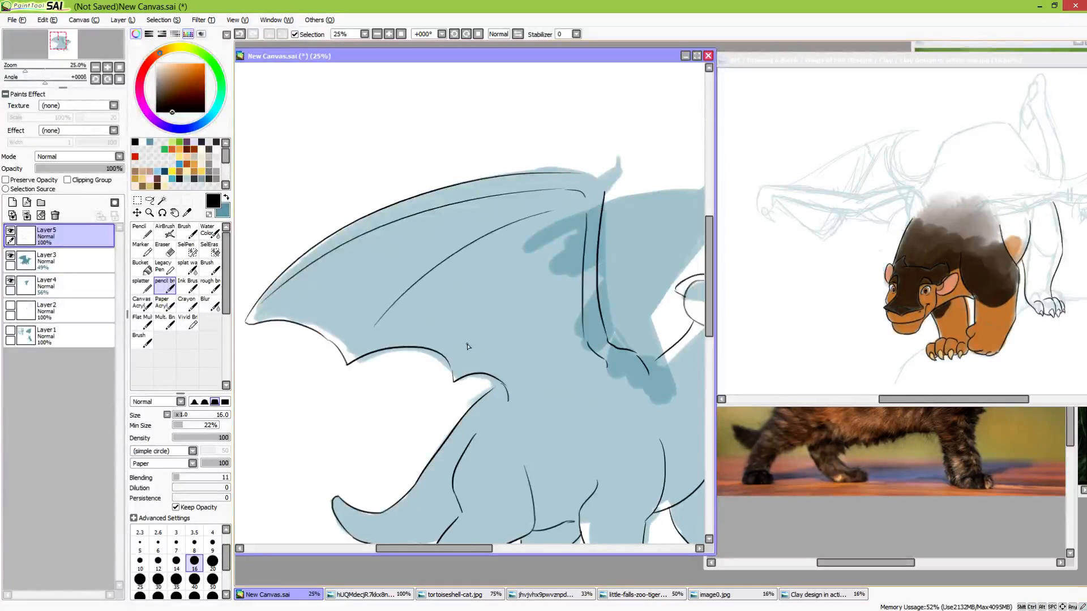
left_click_drag(469, 344, 563, 222)
Draw the far wing's front edge from the base of the neck up to its wrist
mouse_move(648, 280)
left_mouse_down()
mouse_move(538, 311)
mouse_move(565, 321)
left_mouse_up()
left_click_drag(653, 313, 601, 231)
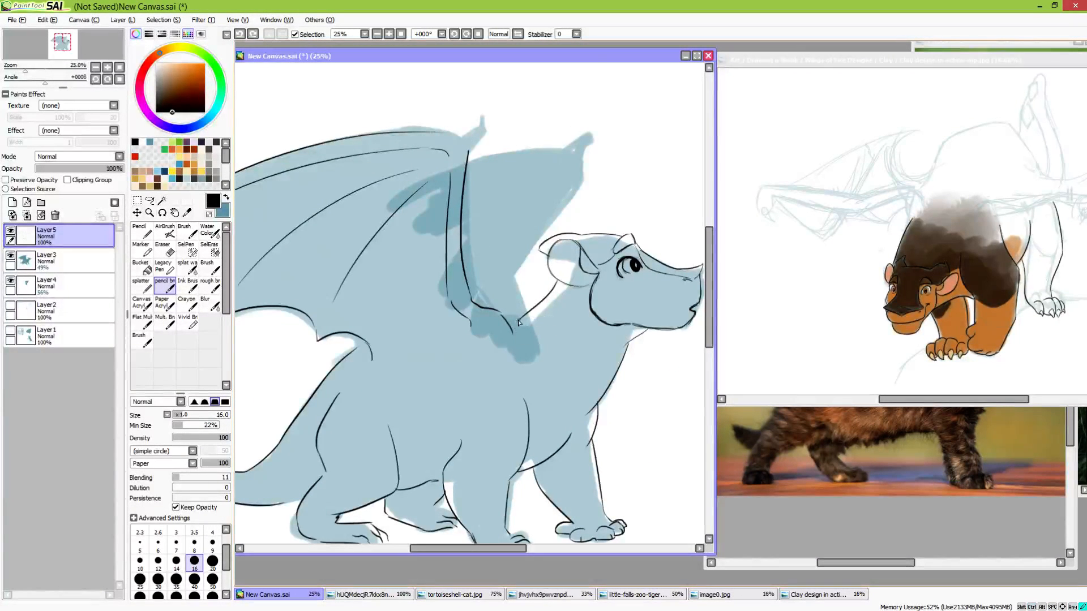
mouse_move(520, 320)
left_mouse_down()
mouse_move(540, 307)
mouse_move(527, 311)
left_mouse_up()
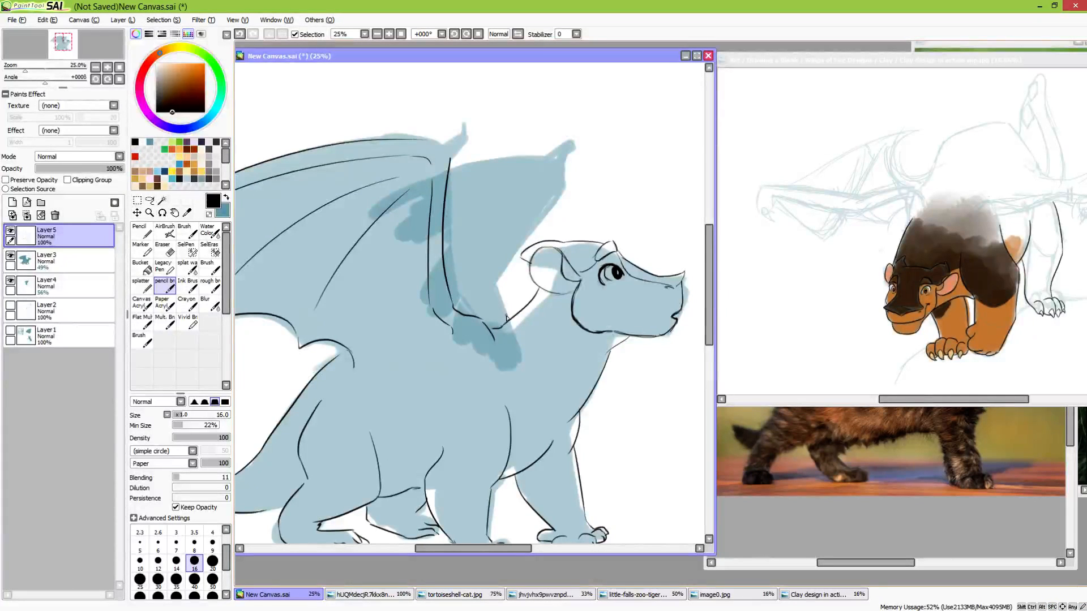
mouse_move(508, 316)
left_mouse_down()
mouse_move(501, 281)
mouse_move(565, 192)
mouse_move(568, 160)
left_mouse_up()
Add small thumb claws at the wrists of both wings and ink the far wing's upper edge
mouse_move(450, 161)
left_mouse_down()
mouse_move(461, 124)
mouse_move(441, 143)
left_mouse_up()
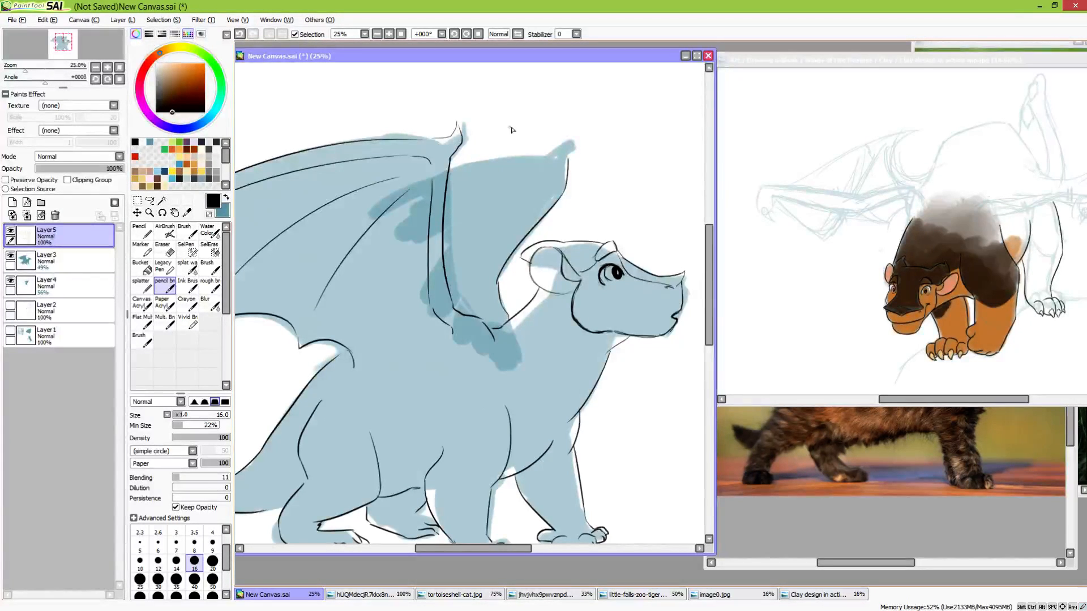
key("ctrl+z")
key("ctrl+z")
mouse_move(432, 140)
left_mouse_down()
mouse_move(457, 145)
mouse_move(453, 164)
left_mouse_up()
mouse_move(558, 153)
left_mouse_down()
mouse_move(562, 143)
mouse_move(566, 163)
left_mouse_up()
mouse_move(549, 157)
left_mouse_down()
mouse_move(452, 172)
mouse_move(547, 157)
left_mouse_up()
key("ctrl+z")
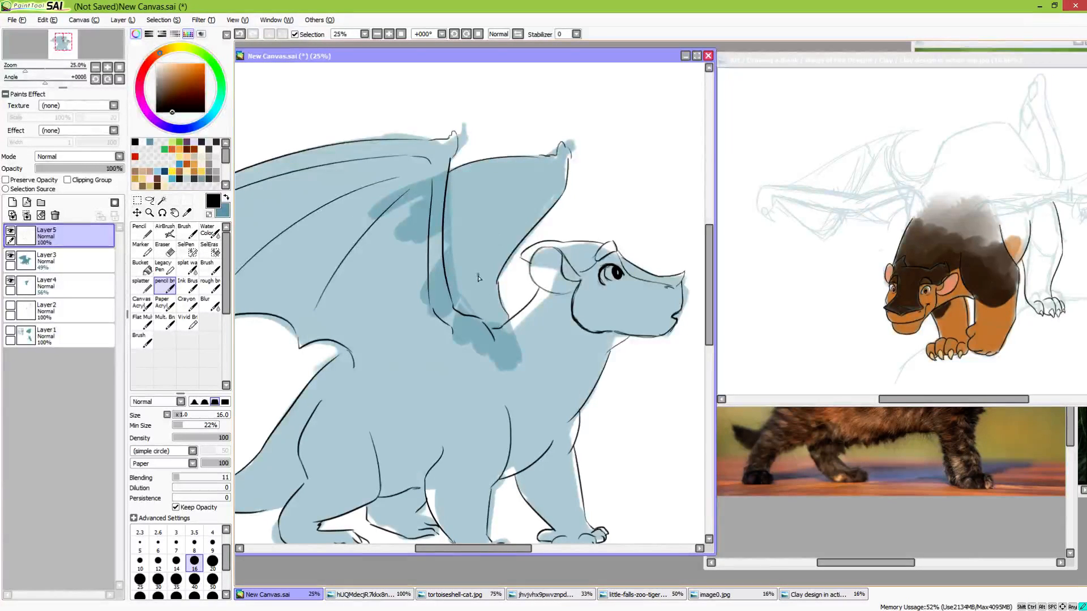
Draw the finger bone lines inside the far wing's membrane
left_click_drag(479, 269, 548, 188)
left_click_drag(458, 184, 541, 173)
mouse_move(587, 348)
left_mouse_down()
mouse_move(597, 252)
mouse_move(596, 298)
mouse_move(636, 253)
mouse_move(586, 259)
mouse_move(610, 237)
left_mouse_up()
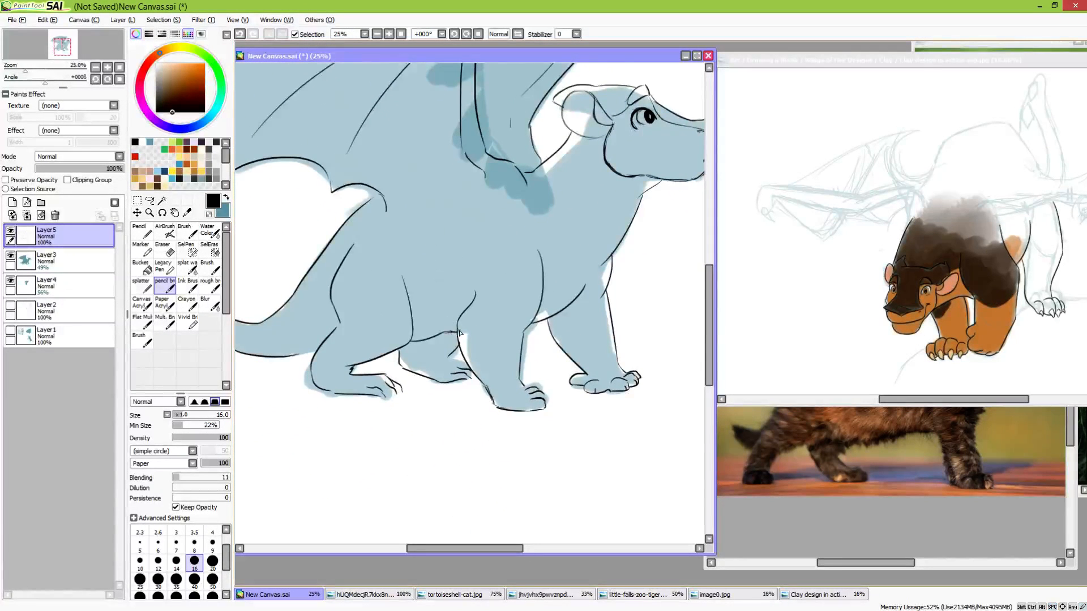
left_click_drag(450, 334, 500, 380)
Widen the dragon drawing's window and fit the whole figure in view beside the kitten photo
left_click(837, 564)
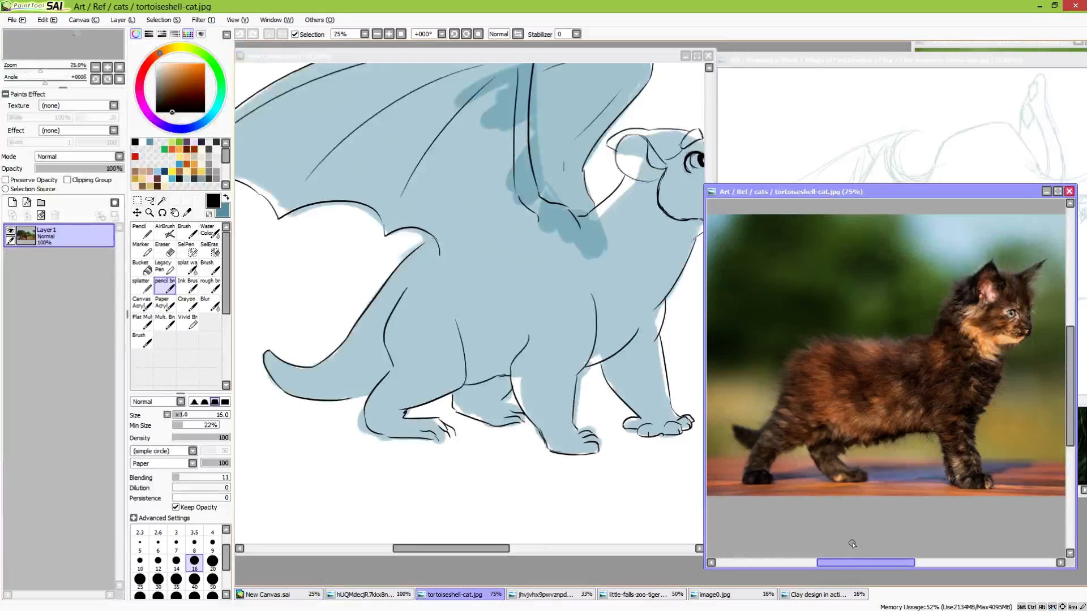
left_click(665, 71)
left_click_drag(717, 218, 861, 271)
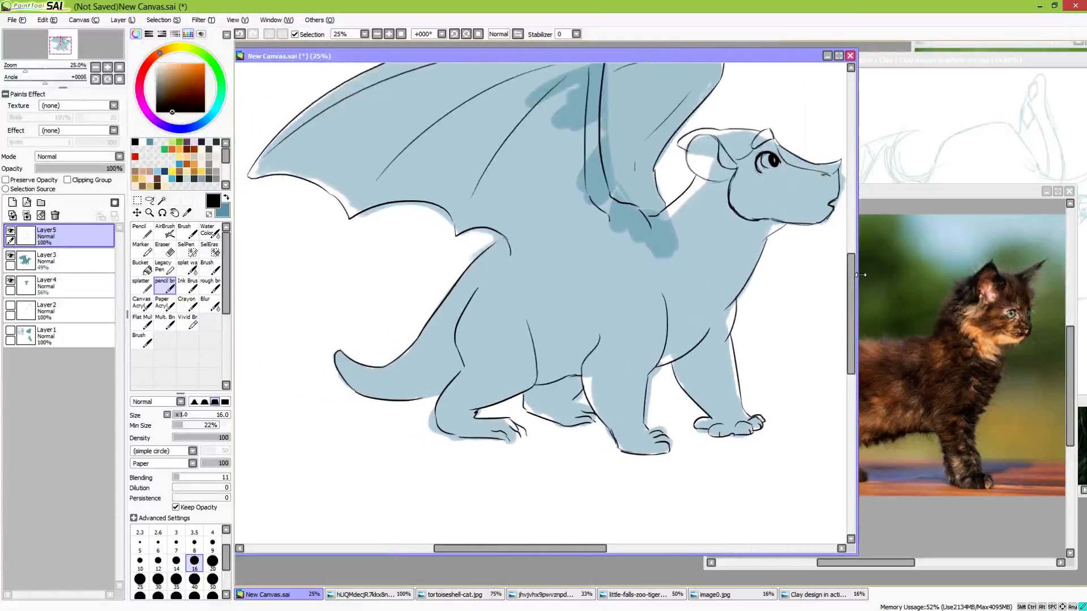
left_click_drag(792, 286, 717, 334)
scroll(723, 354, "down", 1)
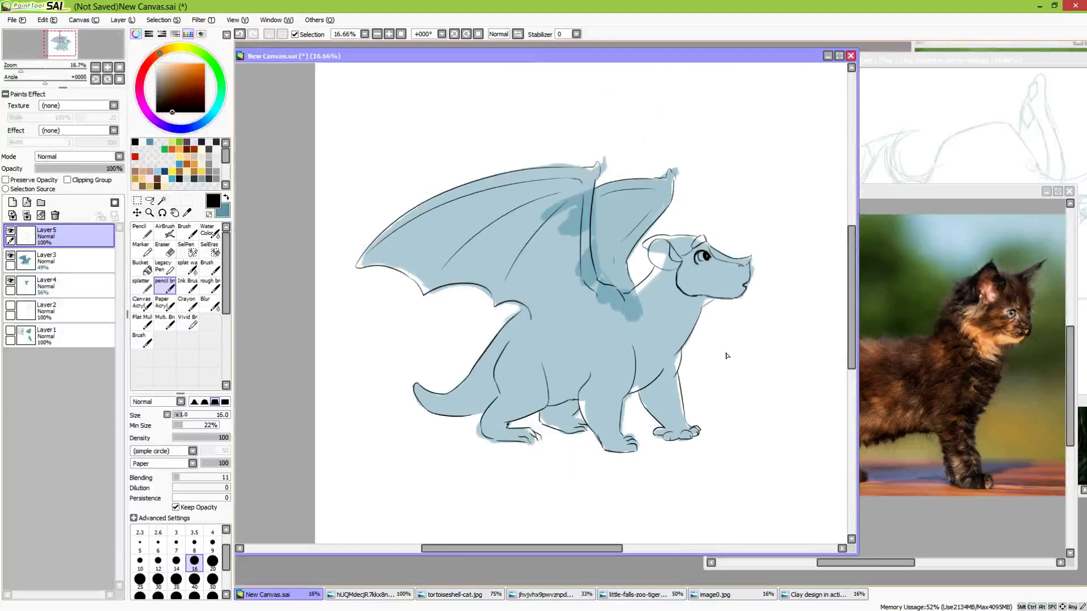
left_click_drag(781, 440, 727, 428)
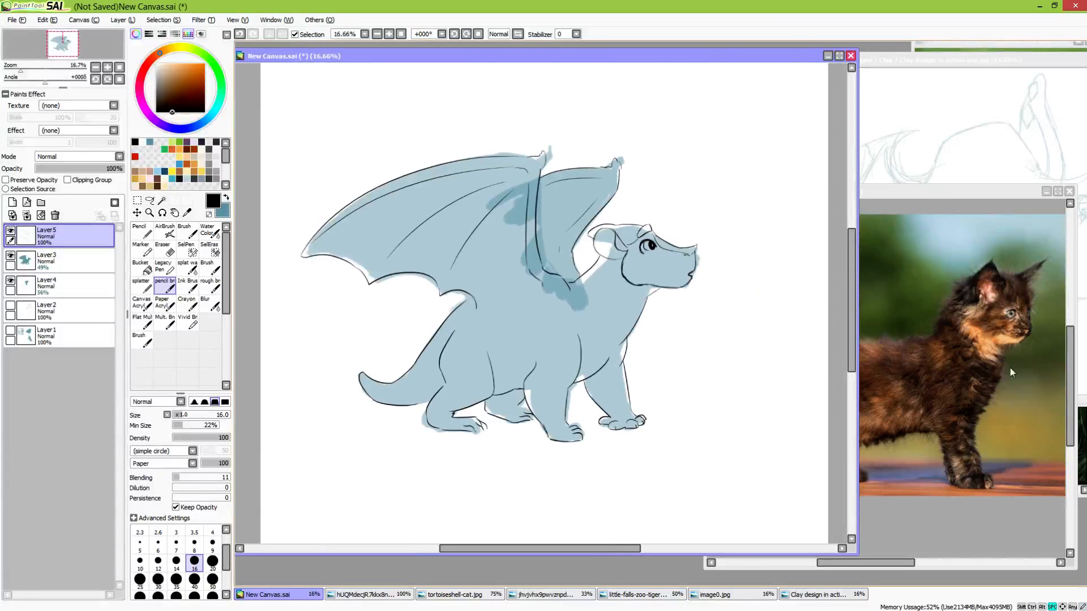
Compare the inked dragon with the kitten reference photo and the earlier coloured creature drawing
left_click(992, 203)
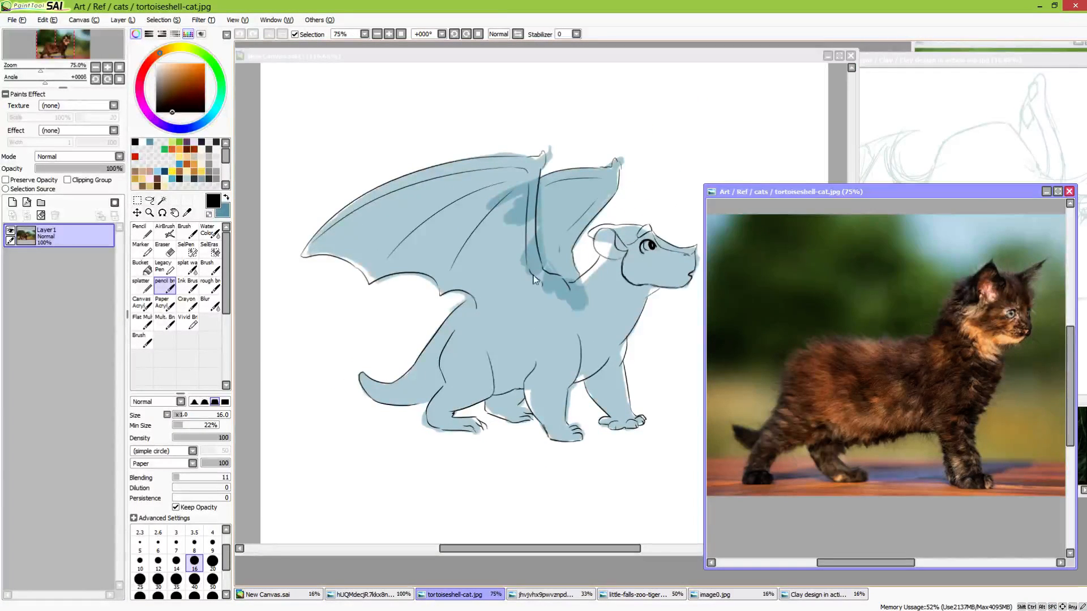
left_click(662, 73)
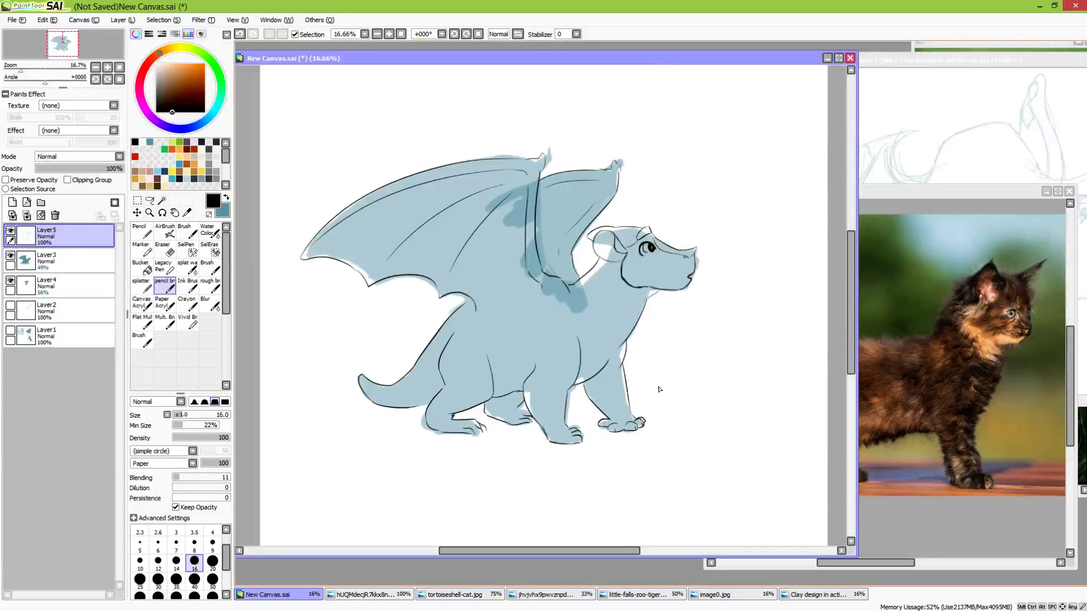
left_click(976, 59)
left_click(655, 432)
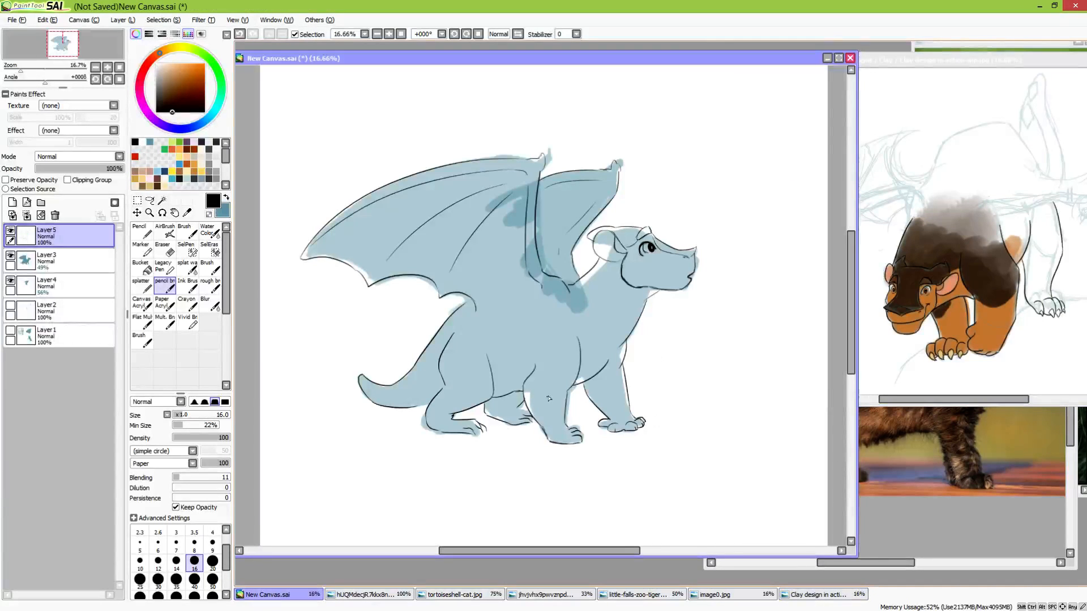
Add light contour lines over the dragon's foreleg, chest, shoulder and tail
left_click_drag(537, 377, 550, 392)
left_click_drag(605, 371, 623, 376)
left_click_drag(584, 326, 610, 303)
left_click_drag(545, 306, 535, 362)
mouse_move(389, 390)
left_mouse_down()
mouse_move(431, 390)
mouse_move(418, 396)
mouse_move(440, 370)
mouse_move(387, 390)
left_mouse_up()
mouse_move(626, 610)
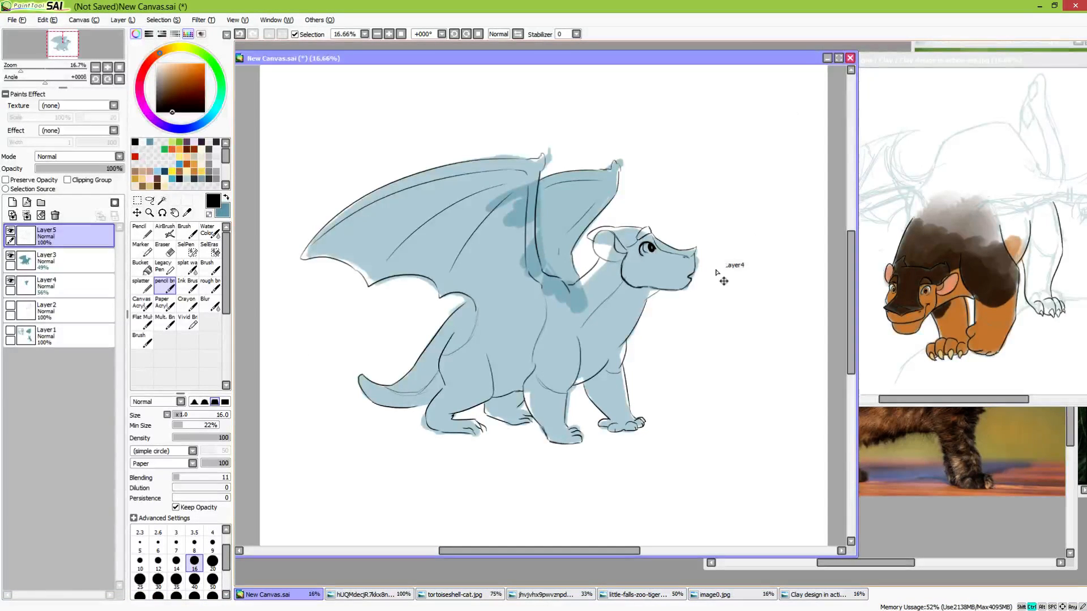
Set the brush size to 50, hide Layer5, Layer3 and Layer4, and add a new layer on top
scroll(721, 283, "down", 1)
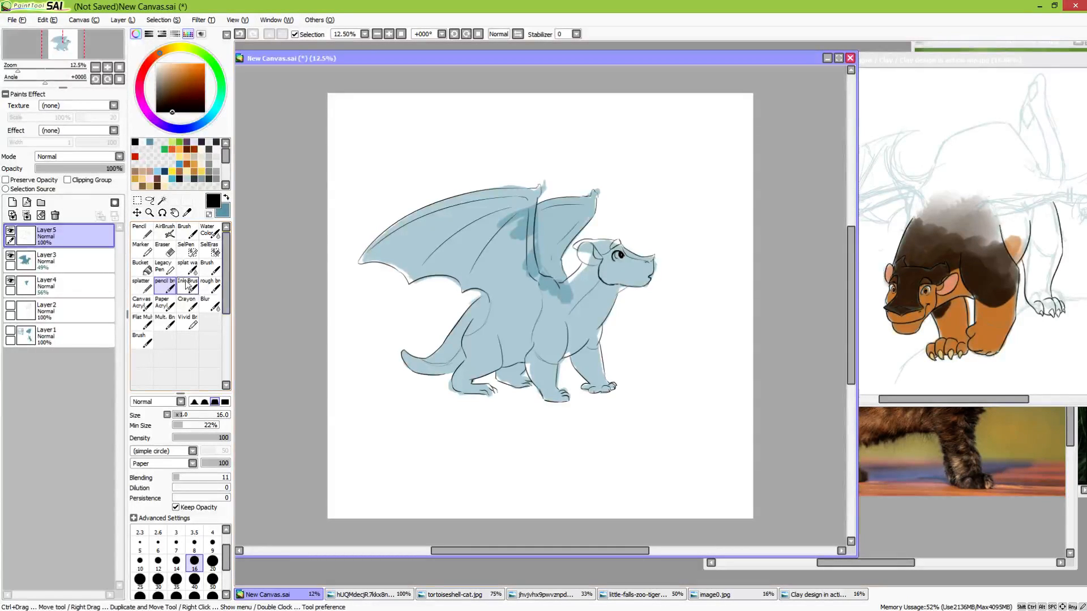
left_click(212, 581)
left_click(11, 231)
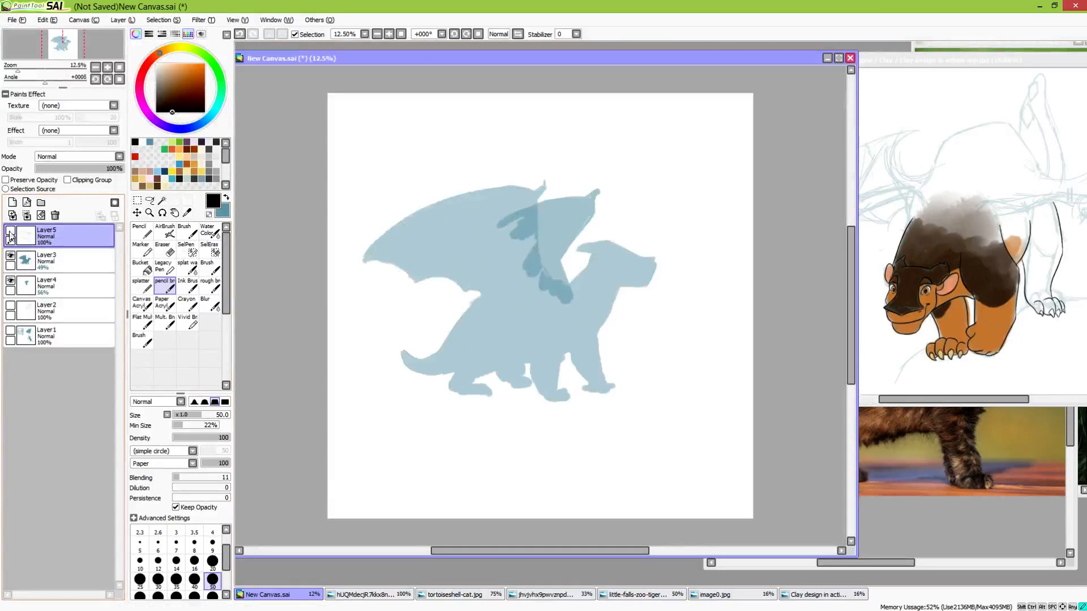
left_click(10, 256)
left_click(10, 281)
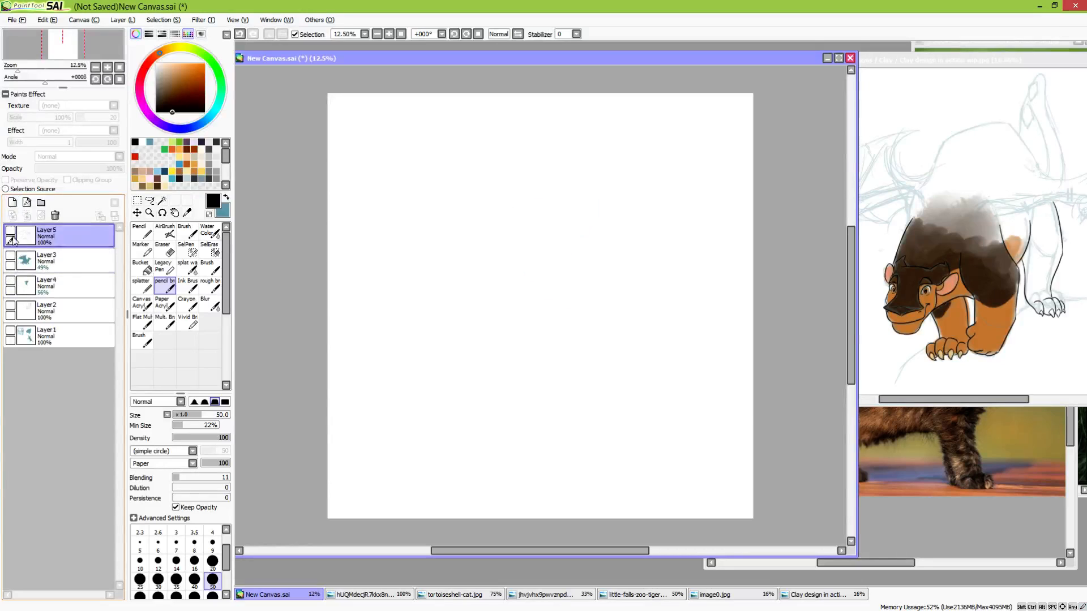
left_click(13, 202)
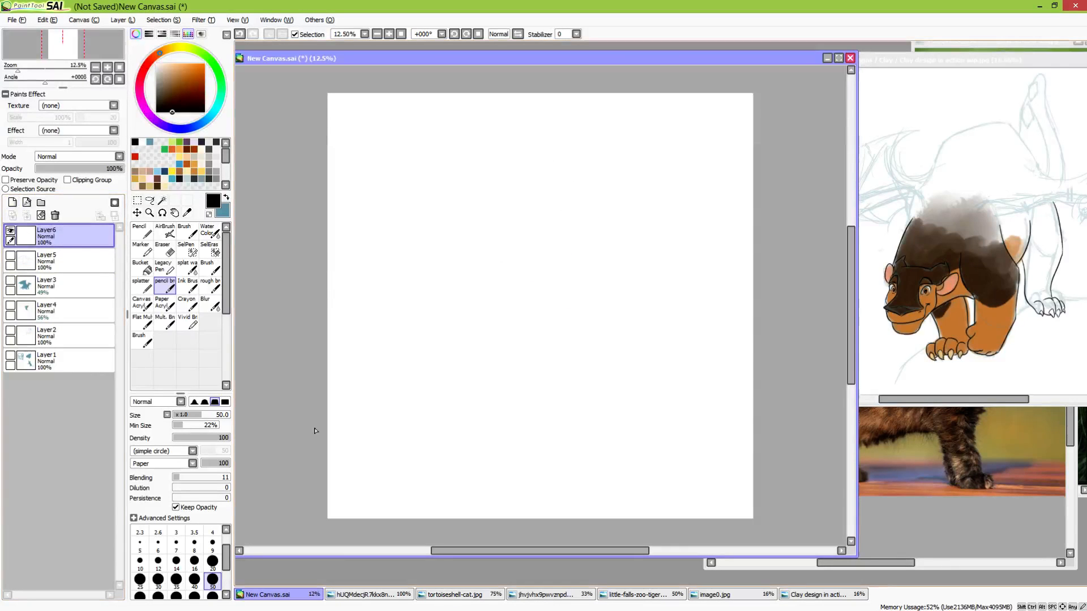
Sketch a simplified rump and hind leg with a thick tail meeting the back at a sharp corner
mouse_move(532, 219)
left_mouse_down()
mouse_move(485, 315)
mouse_move(558, 294)
mouse_move(560, 305)
mouse_move(557, 292)
mouse_move(565, 326)
left_mouse_up()
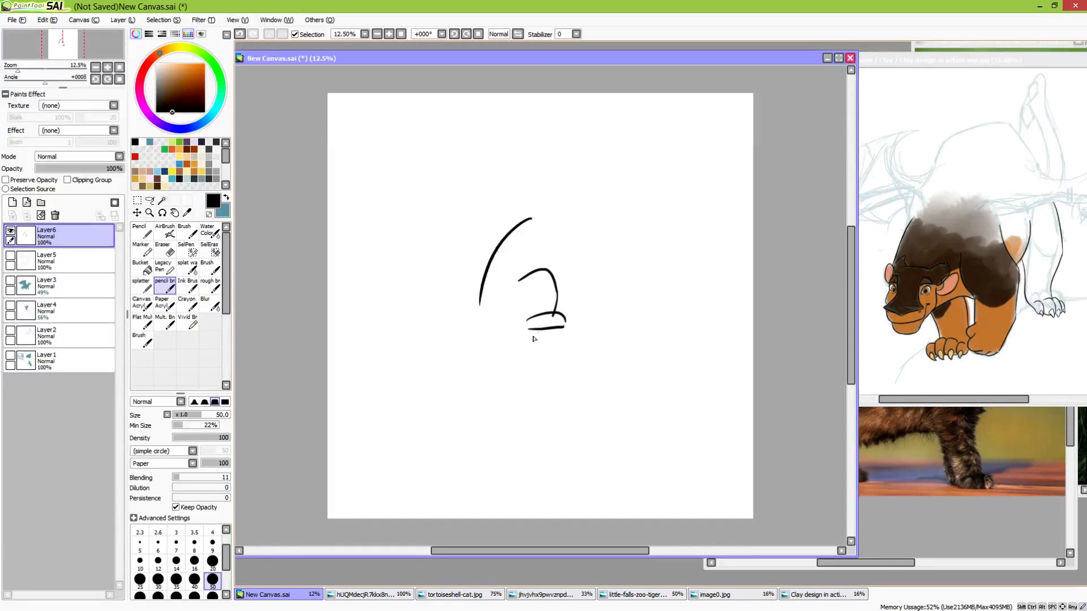
left_click_drag(480, 304, 404, 345)
left_click_drag(498, 331, 419, 348)
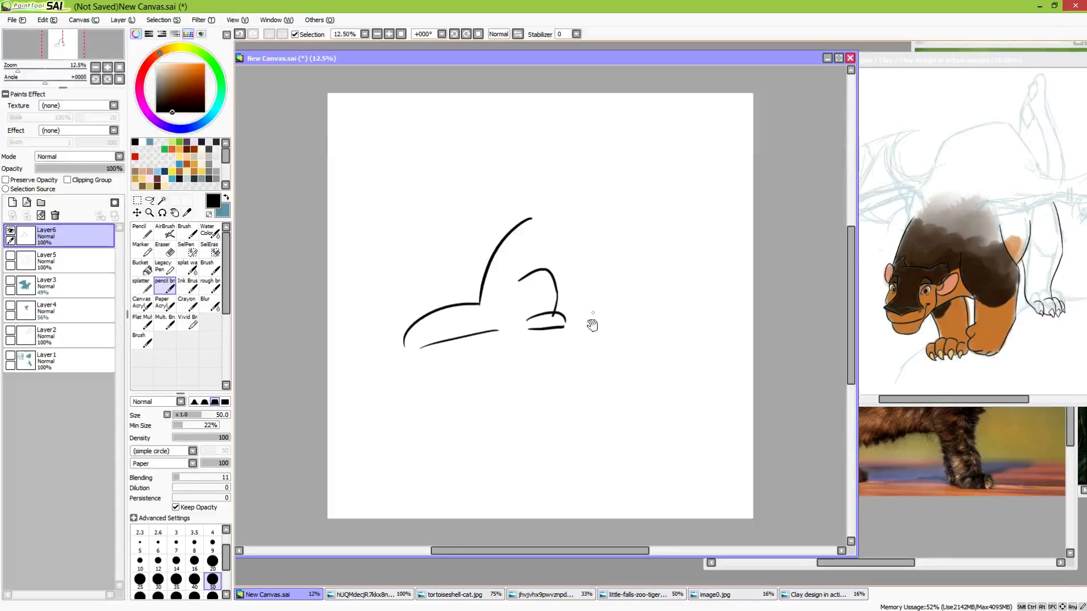
Draw a second example below the first, with one smooth line flowing from the back into the tail
left_click_drag(628, 351, 600, 315)
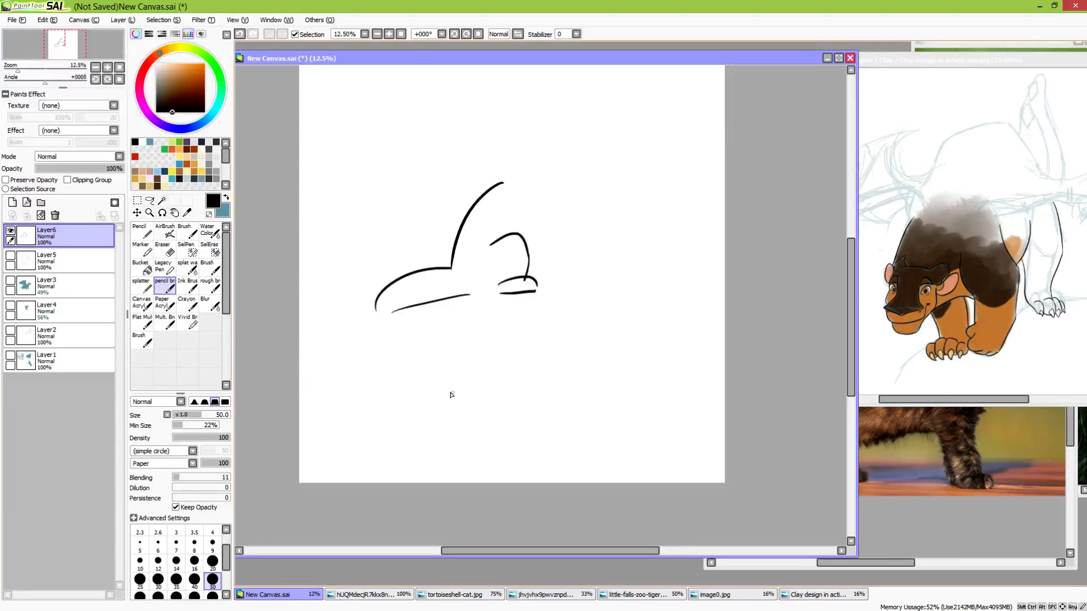
left_click_drag(404, 387, 538, 360)
key("ctrl+z")
mouse_move(441, 386)
left_mouse_down()
mouse_move(489, 372)
mouse_move(578, 309)
left_mouse_up()
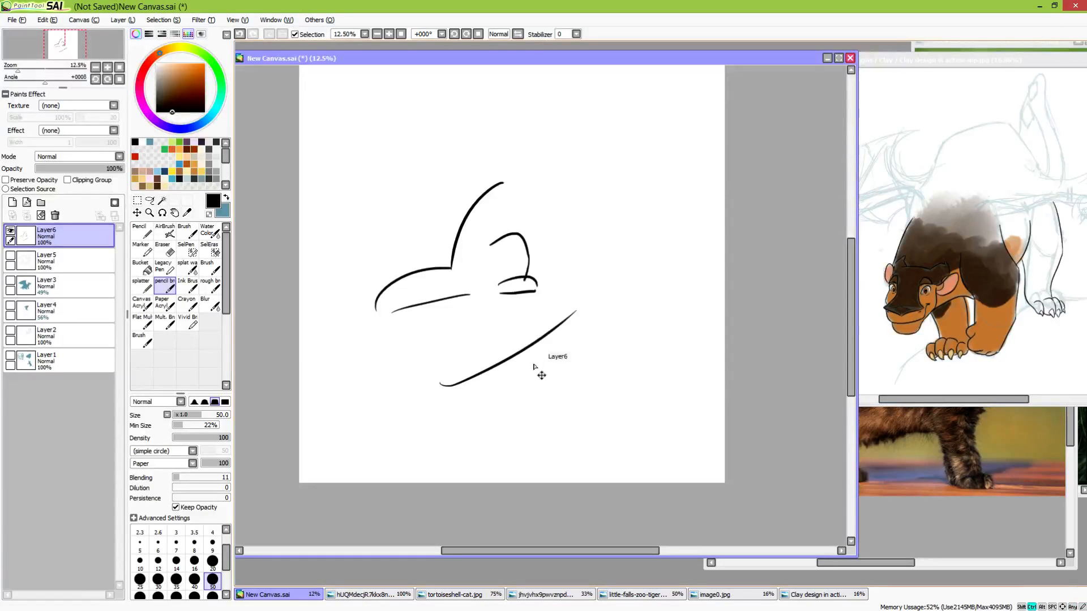
key("ctrl+z")
mouse_move(425, 382)
left_mouse_down()
mouse_move(464, 381)
mouse_move(660, 232)
left_mouse_up()
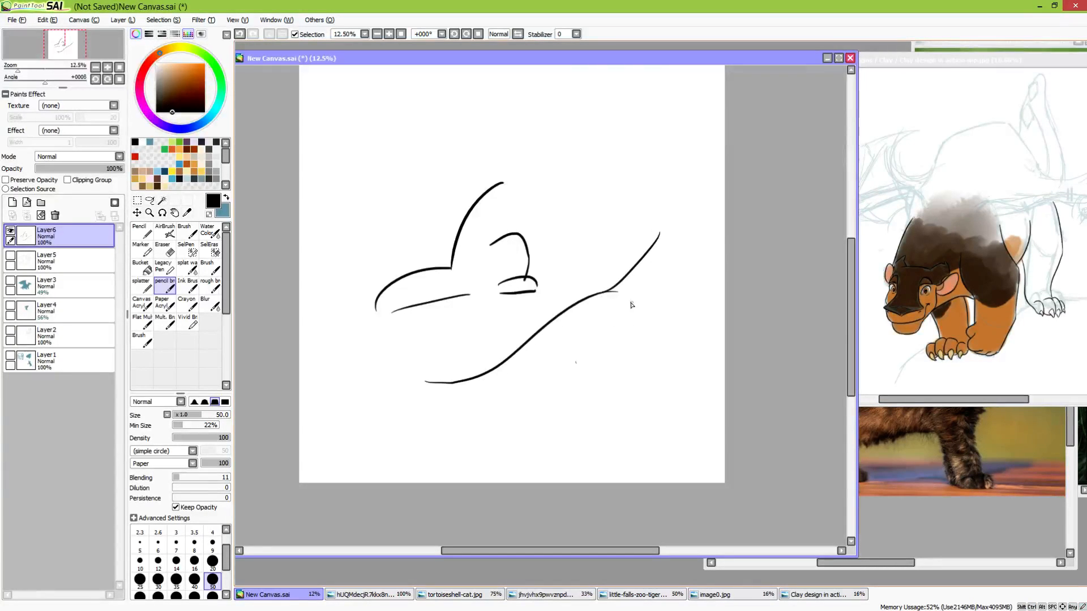
key("e")
key("e")
mouse_move(592, 315)
left_mouse_down()
mouse_move(607, 358)
mouse_move(625, 355)
mouse_move(581, 375)
mouse_move(638, 380)
left_mouse_up()
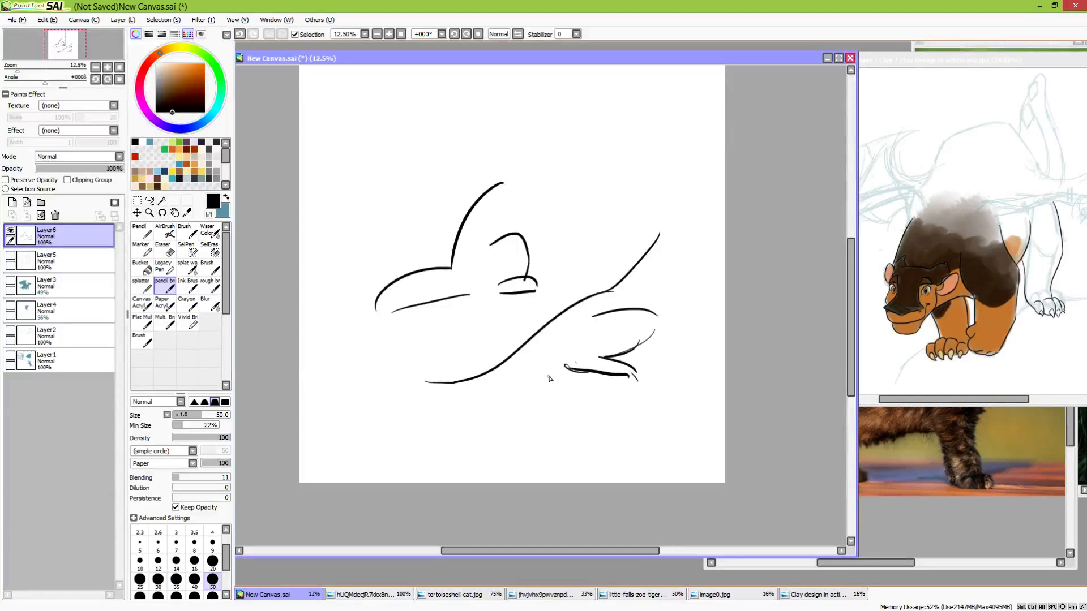
key("e")
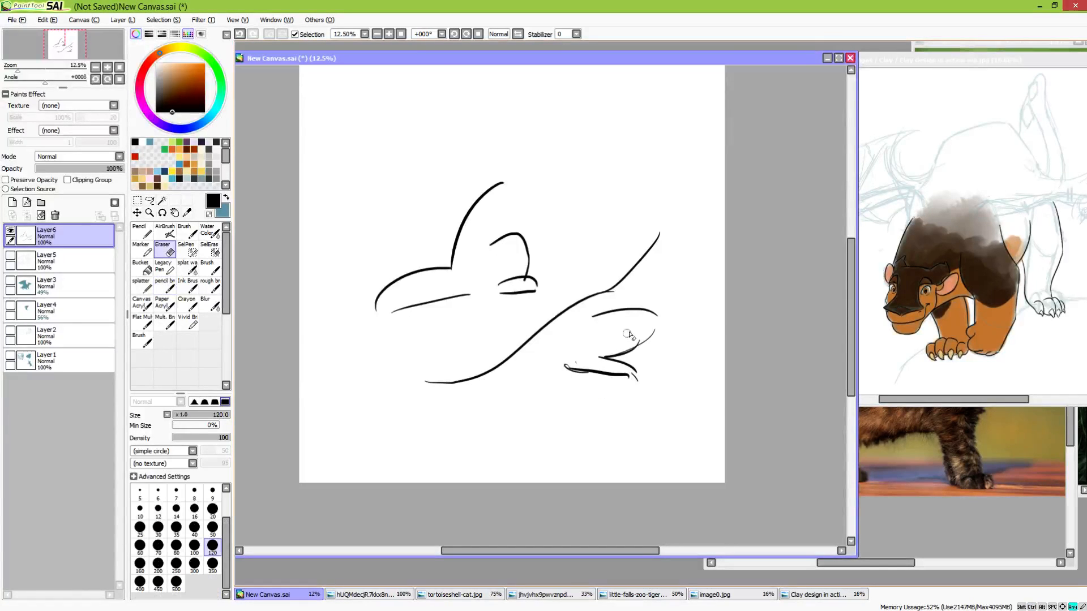
mouse_move(630, 334)
left_mouse_down()
mouse_move(637, 299)
mouse_move(595, 321)
mouse_move(654, 319)
mouse_move(666, 330)
mouse_move(598, 382)
mouse_move(598, 371)
mouse_move(631, 369)
mouse_move(663, 379)
mouse_move(606, 363)
mouse_move(660, 313)
left_mouse_up()
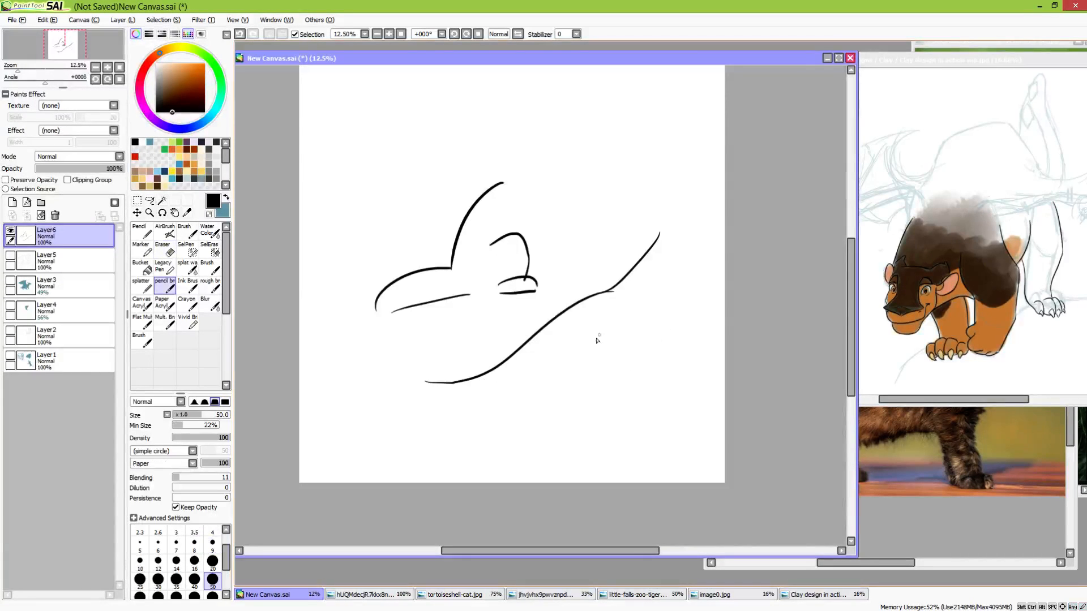
Replace the lower sketch's tail line with a flatter curve that bends down toward the tip
mouse_move(431, 383)
left_mouse_down()
mouse_move(531, 366)
mouse_move(504, 358)
mouse_move(531, 351)
mouse_move(542, 328)
mouse_move(468, 341)
mouse_move(453, 355)
mouse_move(521, 341)
mouse_move(413, 367)
left_mouse_up()
key("n")
key("ctrl+z")
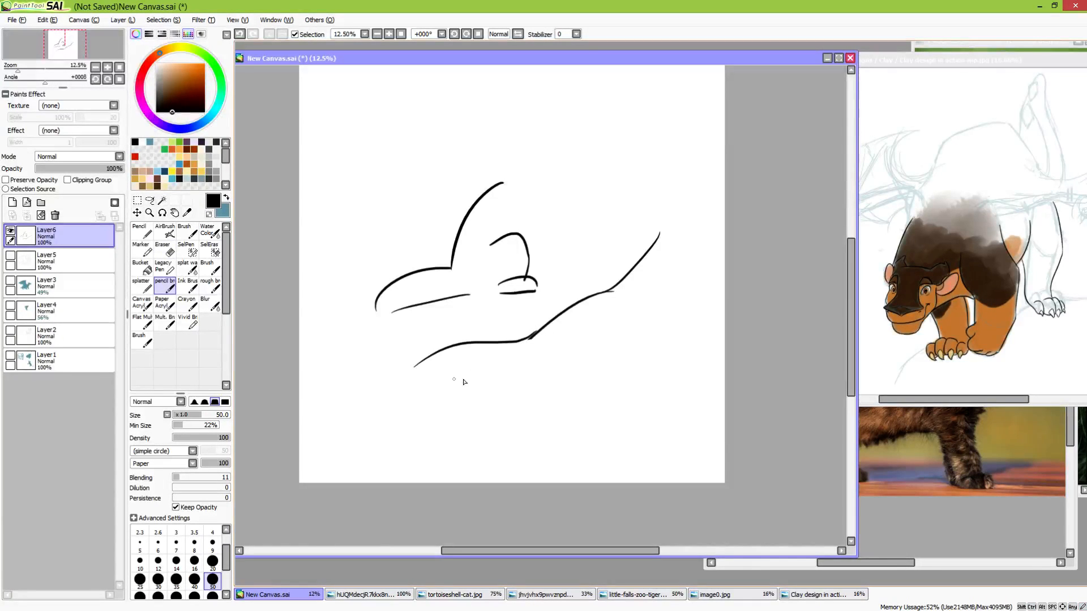
Add the haunch, tail underside, hind foot and a short belly line to the lower sketch
left_click_drag(588, 324, 639, 333)
left_click_drag(446, 373, 533, 365)
key("ctrl+z")
left_click_drag(450, 374, 554, 371)
mouse_move(649, 348)
left_mouse_down()
mouse_move(583, 363)
mouse_move(603, 373)
mouse_move(586, 375)
mouse_move(632, 372)
mouse_move(573, 375)
mouse_move(554, 359)
mouse_move(572, 375)
mouse_move(557, 368)
left_mouse_up()
left_click_drag(644, 345, 686, 335)
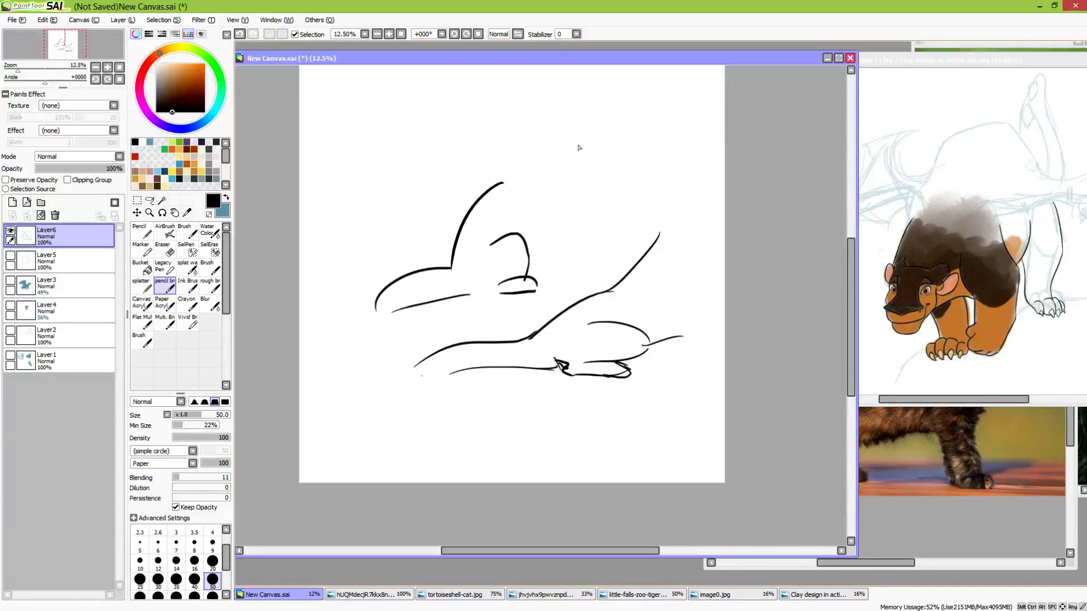
Erase and redraw the front part of the lower sketch's back line, and add foreleg strokes at the end of its belly line
key("e")
left_click_drag(657, 238, 623, 282)
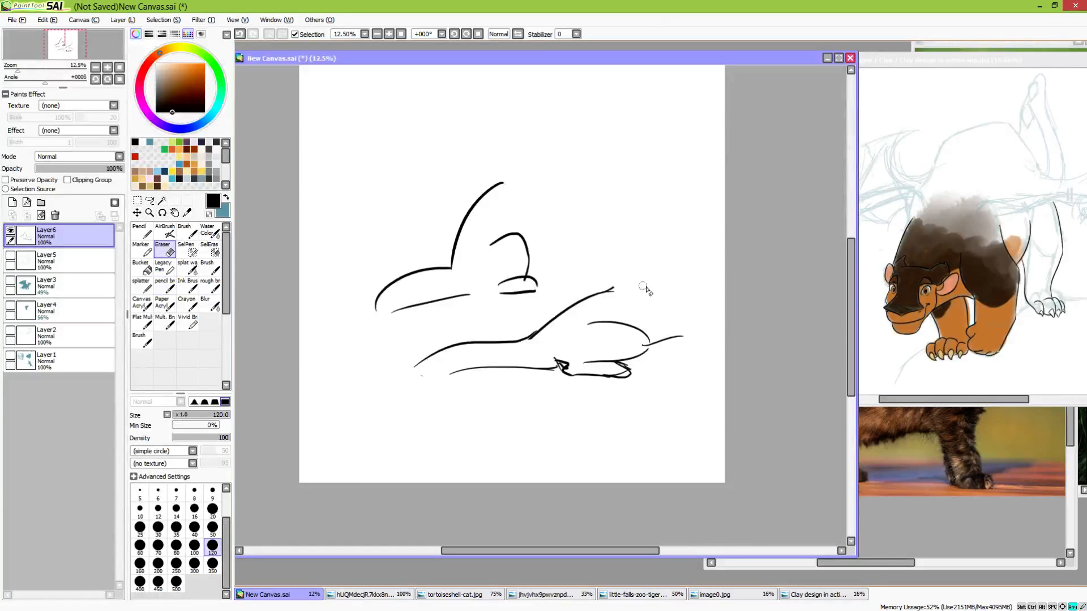
left_click_drag(687, 335, 671, 338)
key("e")
left_click_drag(608, 292, 697, 264)
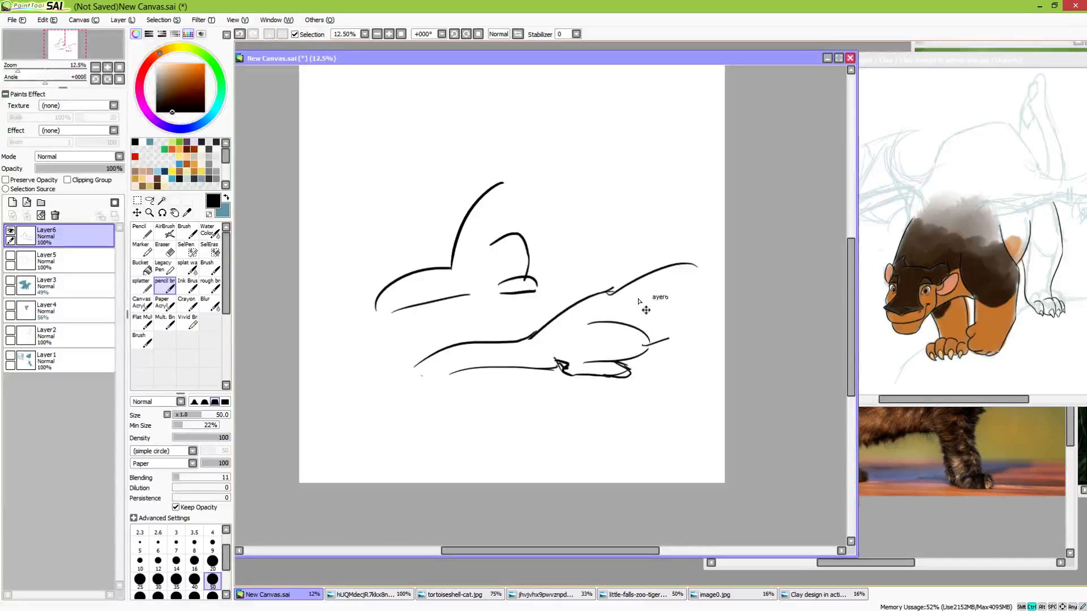
key("ctrl+z")
left_click_drag(601, 293, 687, 262)
key("ctrl+z")
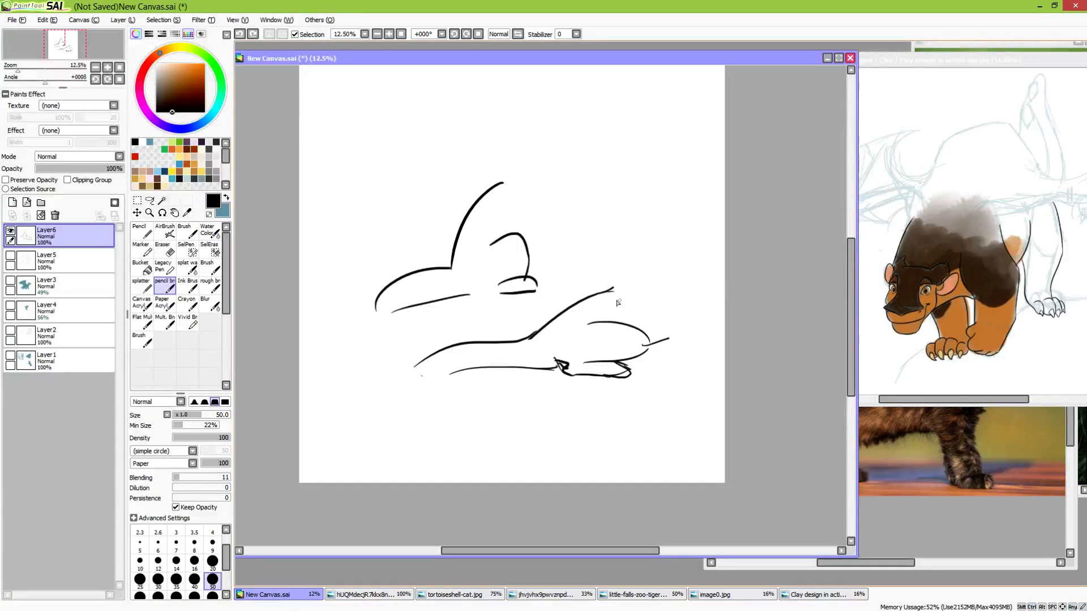
left_click_drag(612, 290, 674, 265)
mouse_move(656, 342)
left_mouse_down()
mouse_move(678, 334)
mouse_move(661, 341)
mouse_move(675, 376)
left_mouse_up()
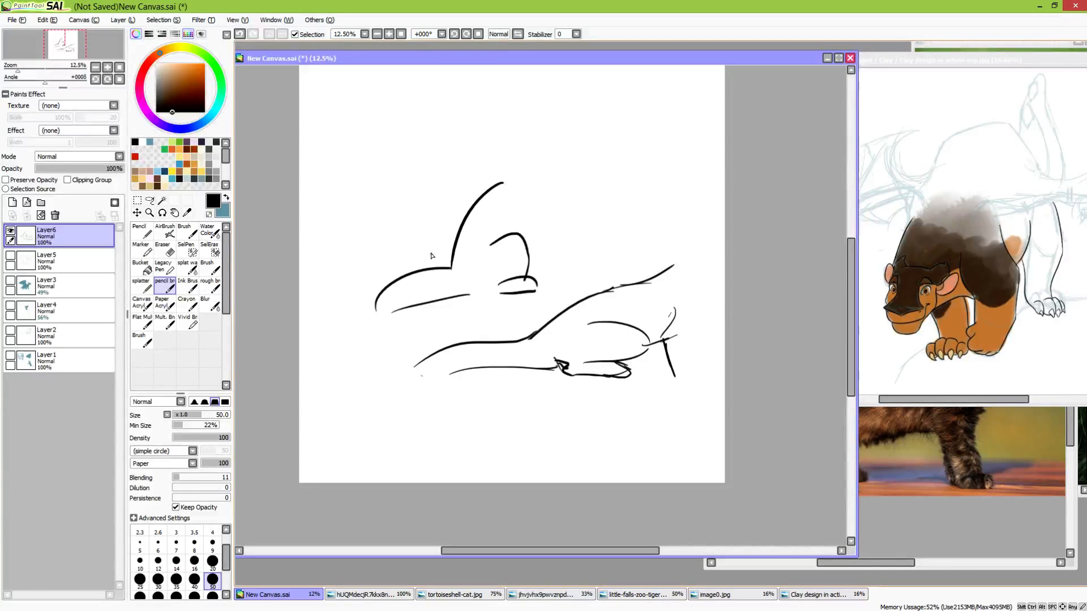
Draw an arrow pointing at the sharp corner where the upper sketch's tail meets the rump
left_click_drag(435, 239, 433, 252)
left_click_drag(421, 239, 433, 252)
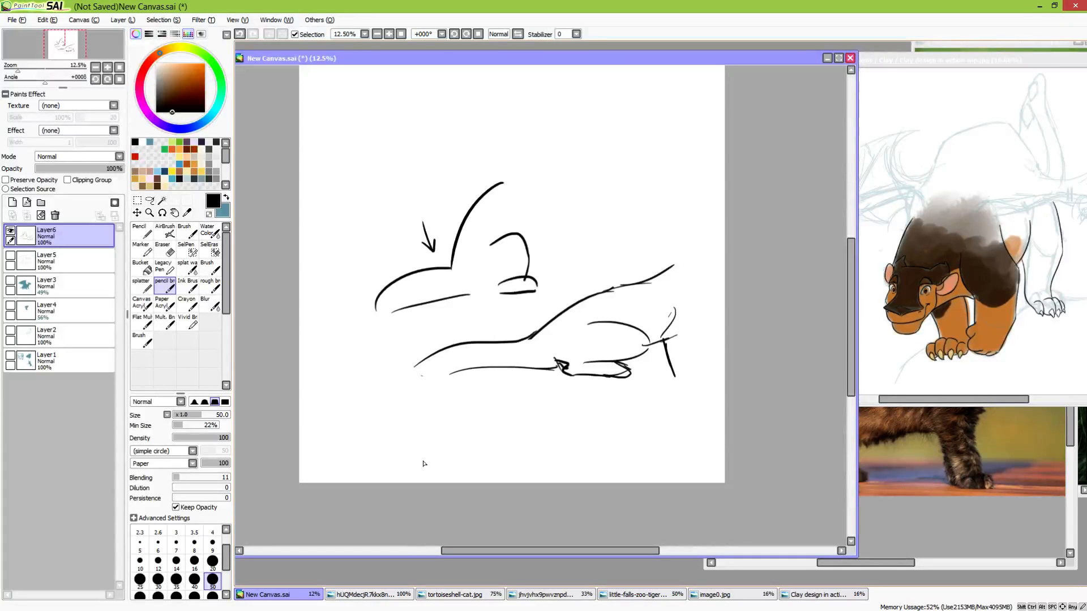
Hide the layer with the tail sketches and add a new blank layer above it
mouse_move(267, 610)
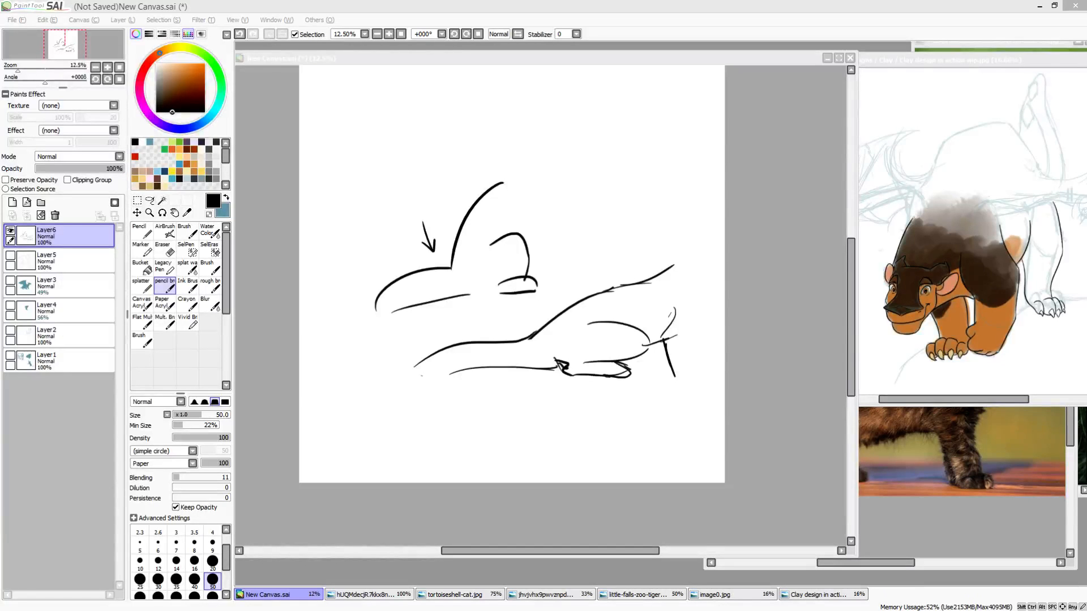
left_click(10, 231)
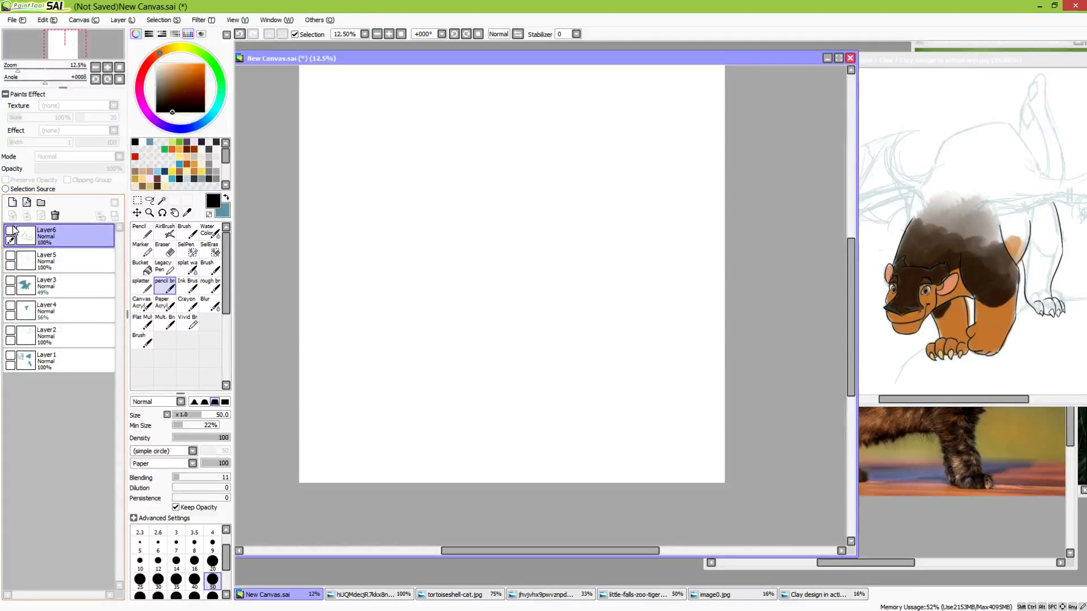
left_click(12, 202)
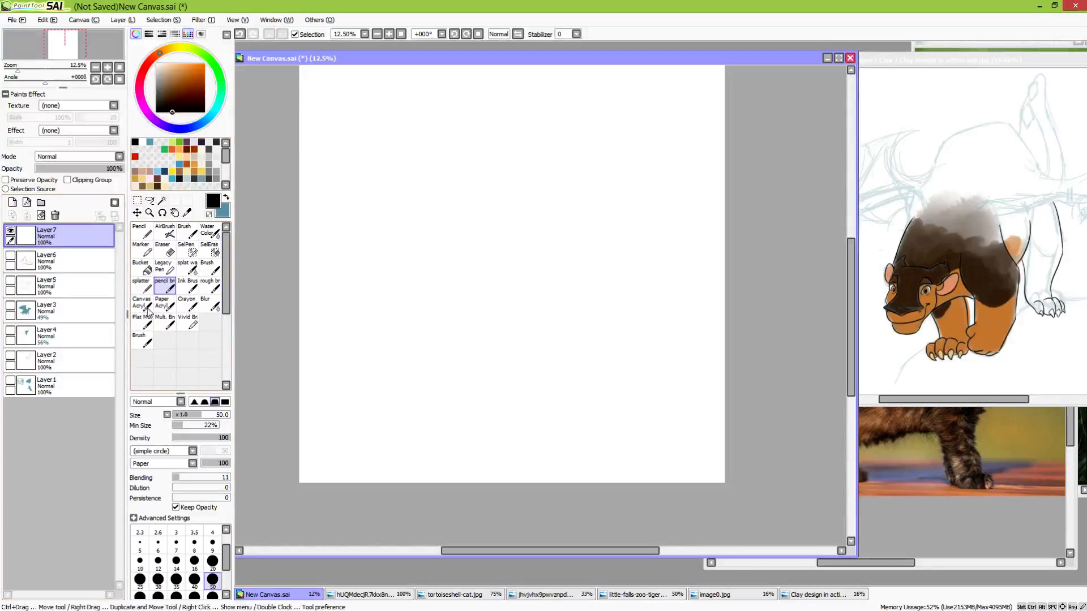
Sketch a round head with a small boxed muzzle circle at its lower right, using blue and brush size 20
left_click(214, 562)
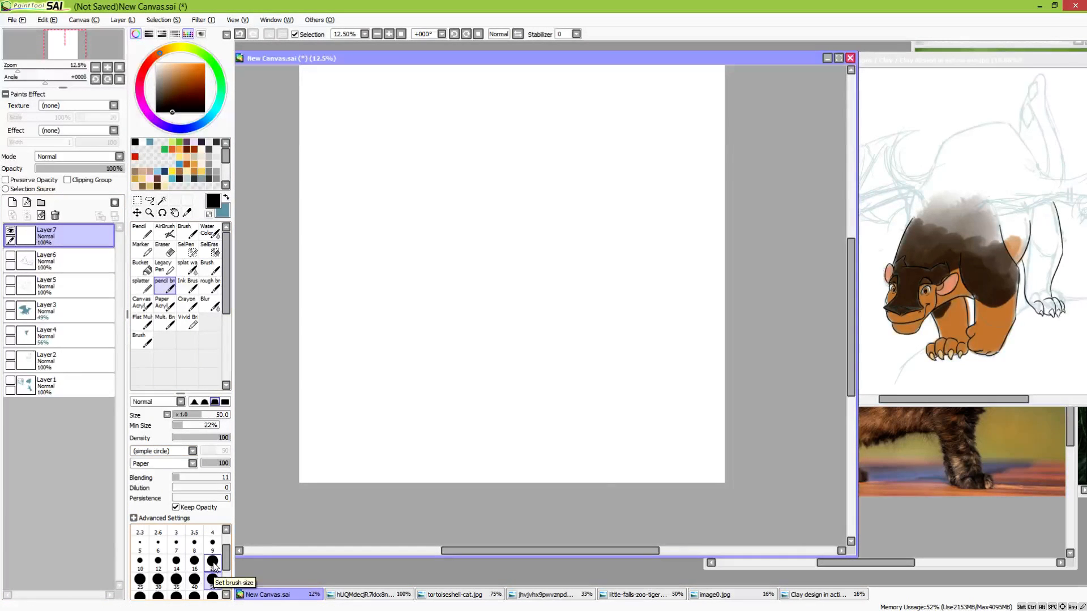
left_click(226, 198)
mouse_move(442, 189)
left_mouse_down()
mouse_move(479, 179)
mouse_move(489, 195)
mouse_move(472, 232)
mouse_move(443, 238)
mouse_move(423, 207)
mouse_move(448, 172)
mouse_move(500, 203)
mouse_move(476, 244)
mouse_move(466, 236)
mouse_move(471, 244)
mouse_move(491, 223)
mouse_move(481, 215)
mouse_move(464, 227)
mouse_move(491, 222)
mouse_move(477, 243)
mouse_move(469, 222)
mouse_move(467, 245)
mouse_move(480, 245)
mouse_move(468, 242)
mouse_move(483, 211)
mouse_move(481, 223)
mouse_move(460, 211)
mouse_move(458, 246)
mouse_move(486, 235)
mouse_move(467, 229)
mouse_move(465, 240)
mouse_move(491, 220)
left_mouse_up()
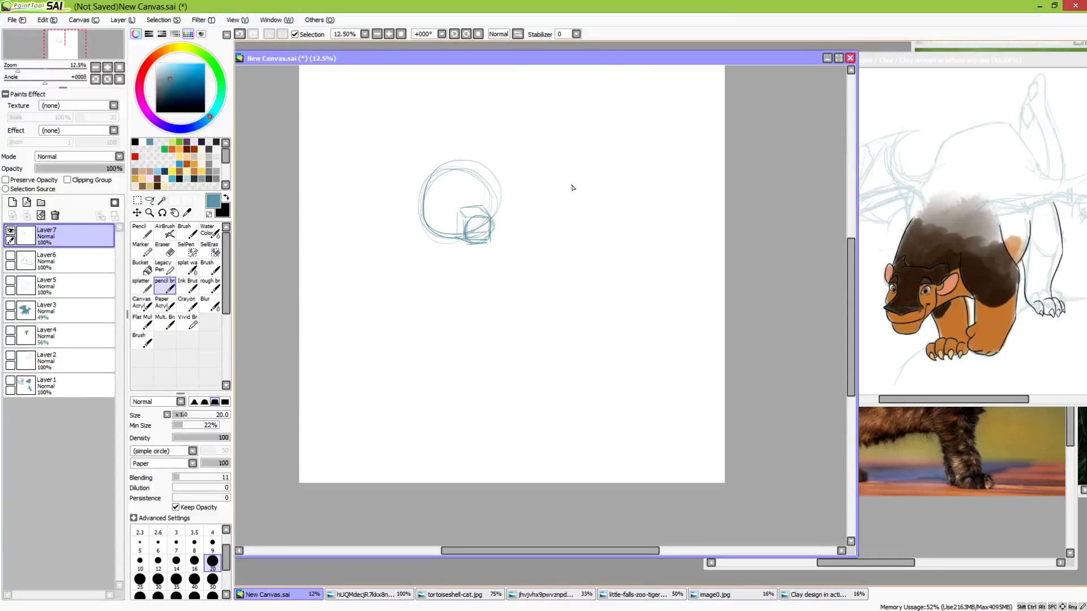
Sketch a boxy side-view muzzle with a forehead line beside the first head, and a left-facing round head with a muzzle below
mouse_move(564, 185)
left_mouse_down()
mouse_move(594, 189)
mouse_move(587, 222)
mouse_move(571, 233)
mouse_move(558, 221)
mouse_move(583, 224)
left_mouse_up()
left_click_drag(563, 182, 558, 151)
left_click_drag(596, 190, 589, 194)
mouse_move(529, 323)
left_mouse_down()
mouse_move(484, 295)
mouse_move(514, 265)
mouse_move(554, 305)
mouse_move(527, 337)
mouse_move(476, 314)
mouse_move(501, 313)
mouse_move(501, 297)
mouse_move(470, 316)
mouse_move(484, 278)
mouse_move(488, 292)
mouse_move(474, 305)
mouse_move(467, 288)
mouse_move(467, 323)
mouse_move(472, 314)
mouse_move(482, 342)
left_mouse_up()
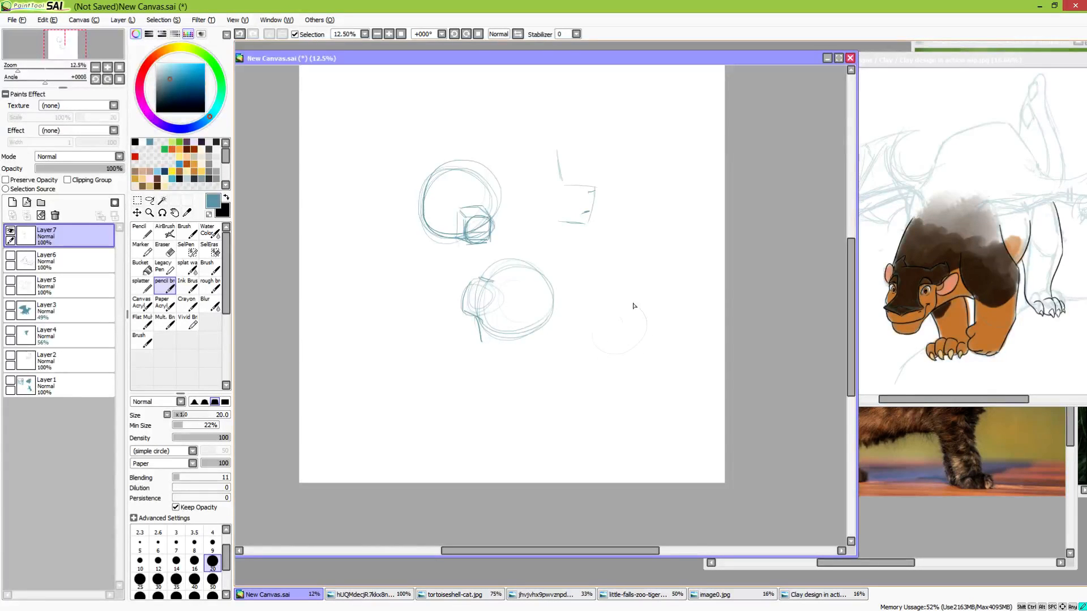
Sketch a front-facing round head at the canvas's lower right with a muzzle circle, angled muzzle sides, two oval eyes and a centre line
mouse_move(633, 306)
left_mouse_down()
mouse_move(659, 347)
mouse_move(615, 374)
mouse_move(589, 324)
mouse_move(608, 296)
mouse_move(653, 352)
mouse_move(608, 371)
mouse_move(615, 346)
mouse_move(637, 362)
mouse_move(623, 349)
mouse_move(625, 370)
mouse_move(605, 360)
mouse_move(640, 364)
mouse_move(638, 343)
mouse_move(647, 361)
mouse_move(636, 381)
mouse_move(613, 378)
mouse_move(638, 376)
left_mouse_up()
mouse_move(609, 342)
left_mouse_down()
mouse_move(619, 376)
mouse_move(609, 371)
mouse_move(633, 369)
mouse_move(634, 344)
mouse_move(650, 360)
mouse_move(636, 380)
mouse_move(638, 371)
left_mouse_up()
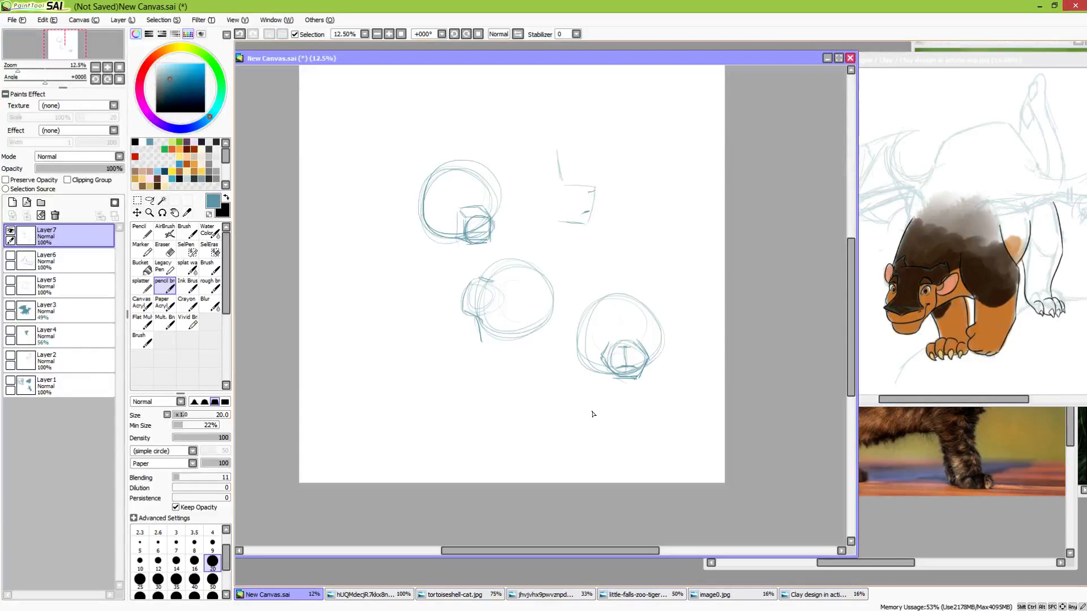
left_click_drag(641, 355, 646, 369)
mouse_move(651, 331)
left_mouse_down()
mouse_move(630, 327)
mouse_move(649, 335)
mouse_move(607, 343)
left_mouse_up()
left_click_drag(627, 347, 625, 366)
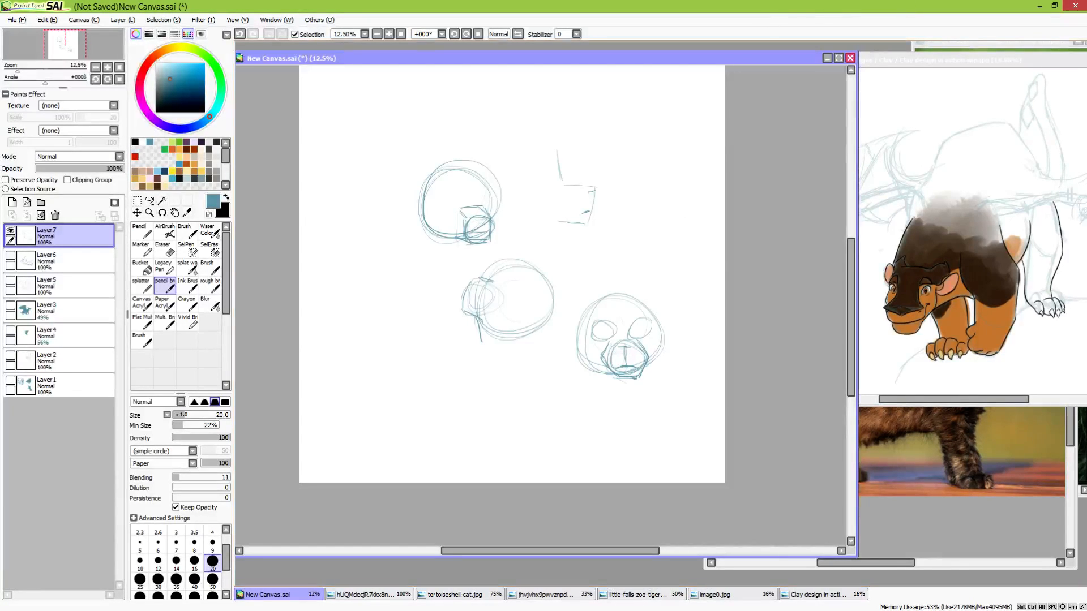
key("alt+Tab")
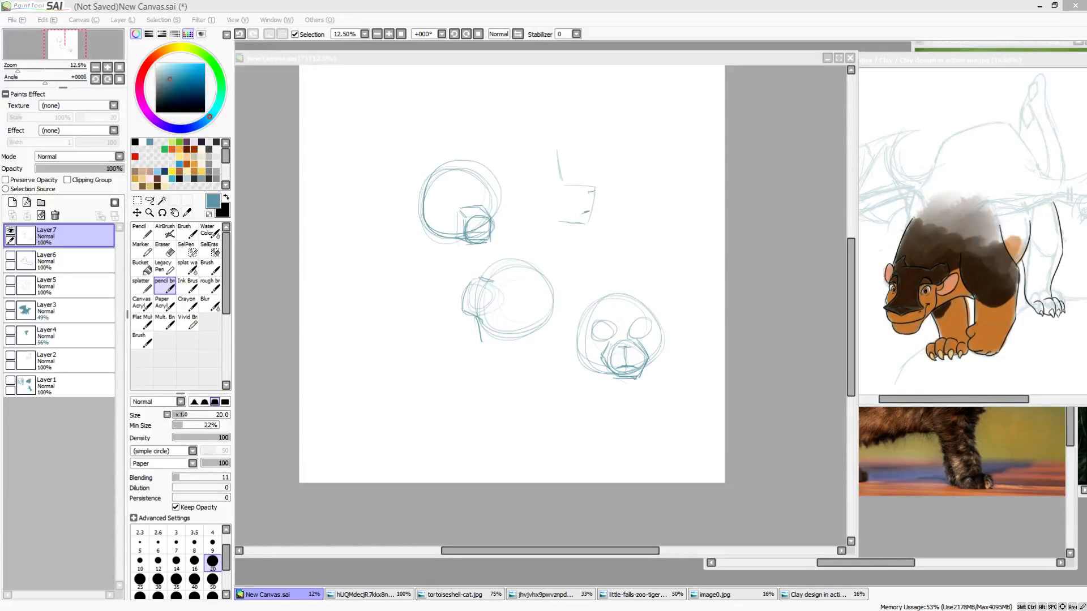
mouse_move(572, 610)
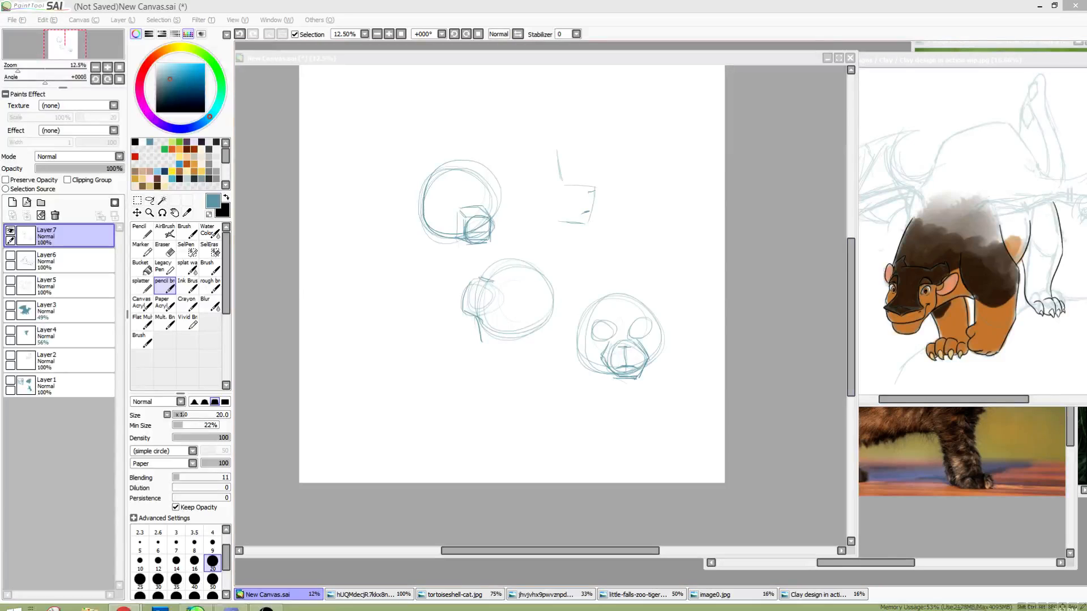